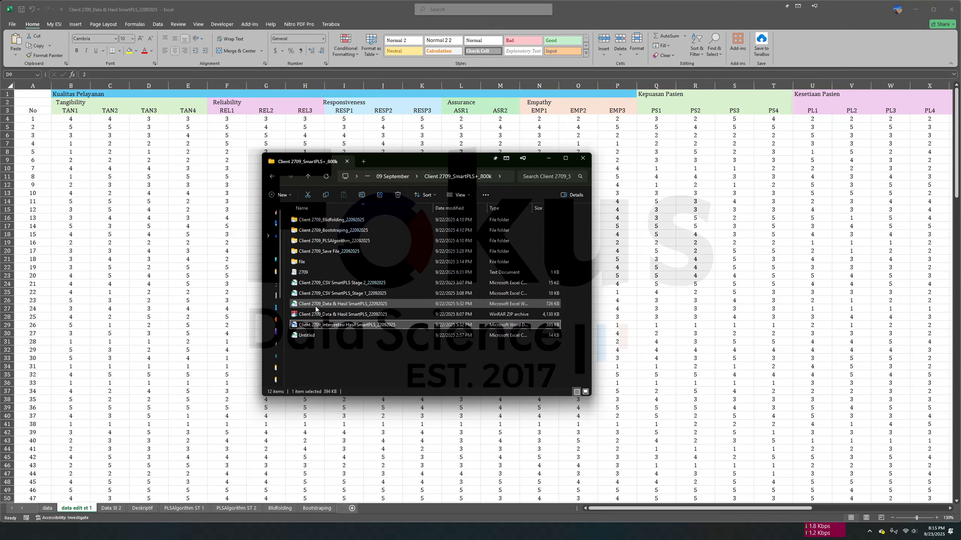
# Locate the SmartPLS data workbook in the client folder and compare its stage 1 data with the research model in the Word interpretation document
pyautogui.click(316, 305)
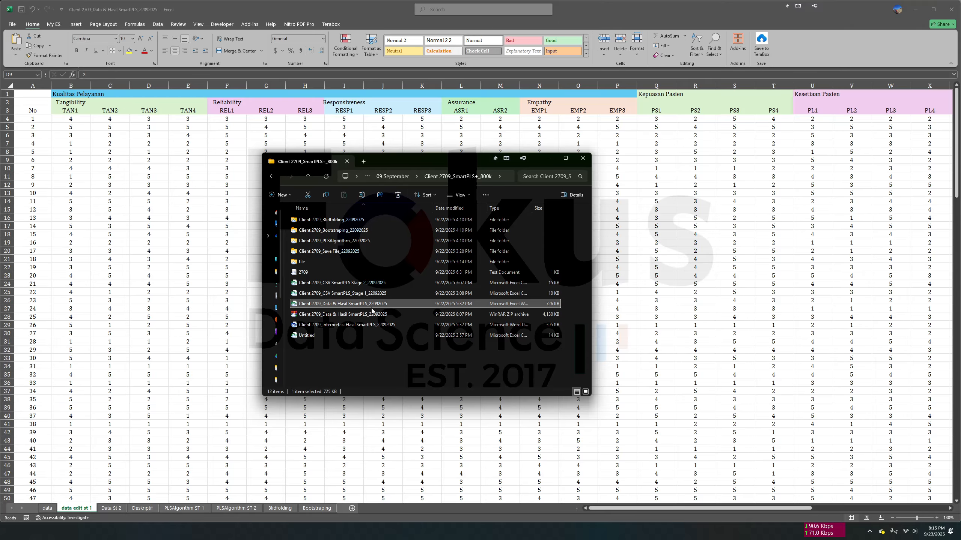
pyautogui.click(127, 253)
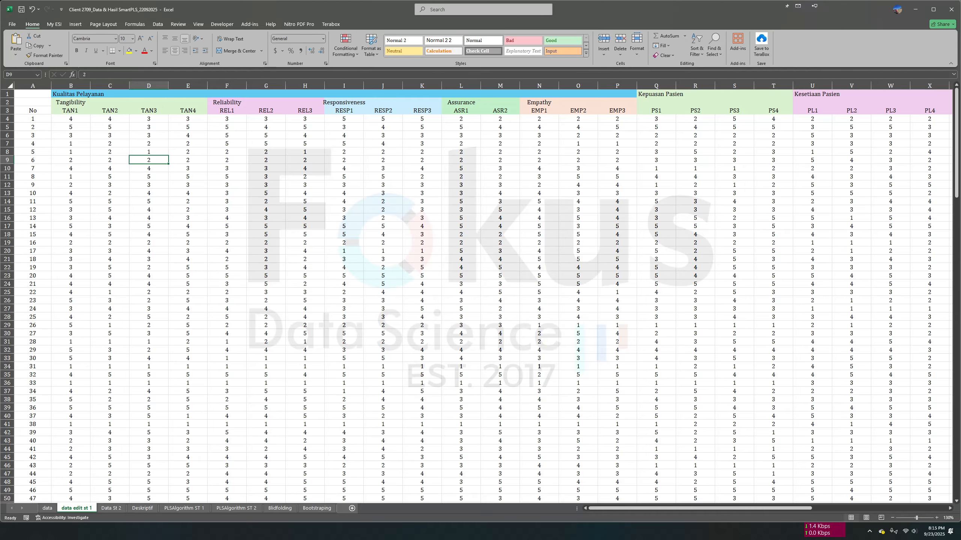
pyautogui.hotkey('alt', 'Tab')
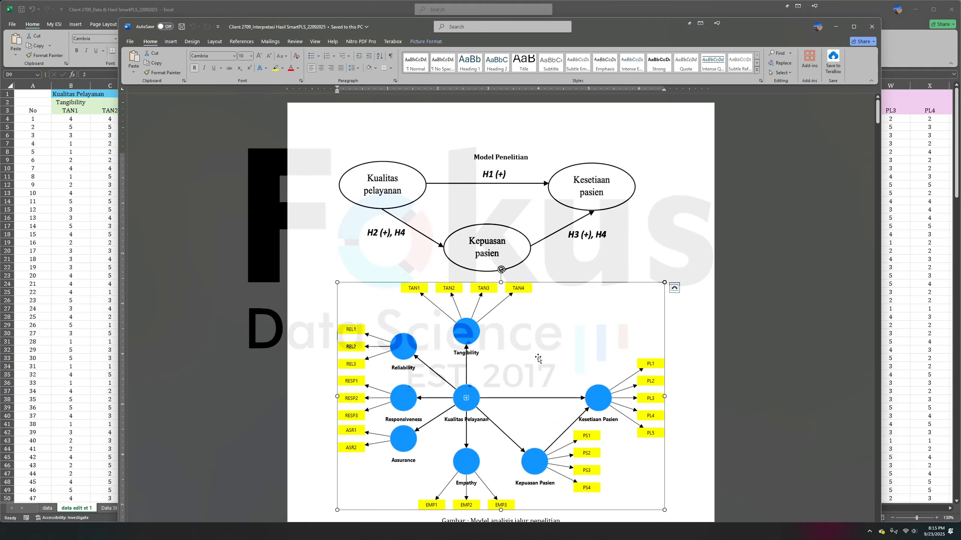
pyautogui.hotkey('alt', 'Tab')
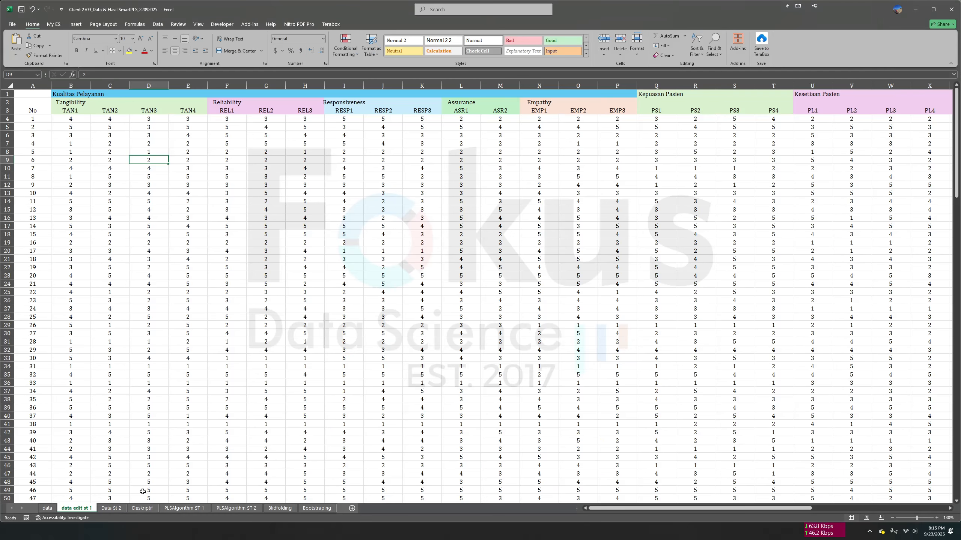
# Examine the Data St 2 sheet and compare it with the Outer Model Stage 2 section of the Word interpretation document
pyautogui.click(113, 508)
pyautogui.hscroll(-10, 224, 270)
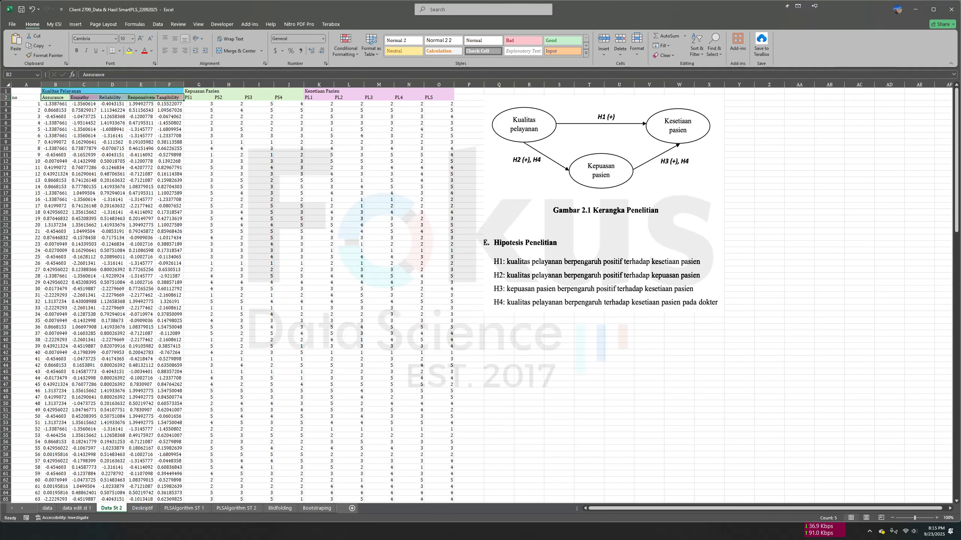
pyautogui.hotkey('alt', 'Tab')
pyautogui.scroll(-15, 532, 418)
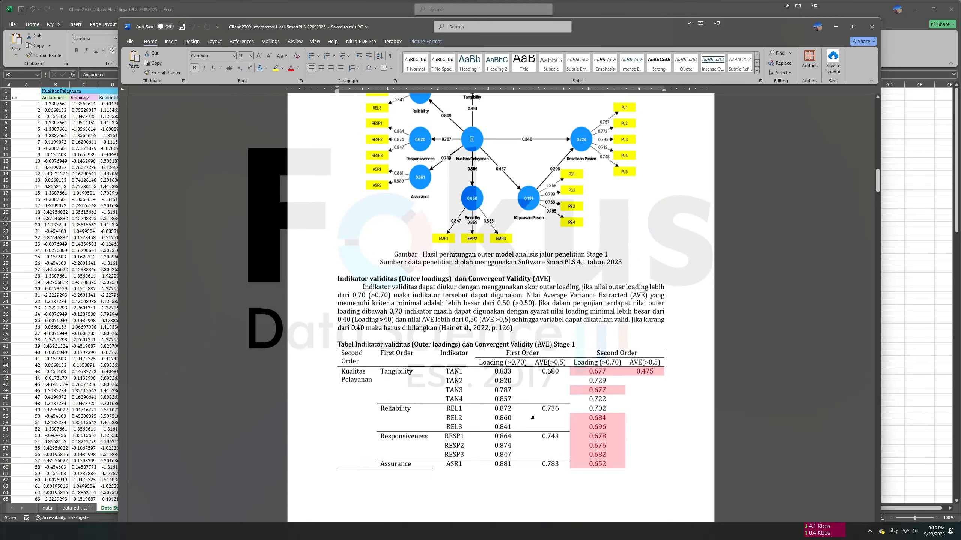
pyautogui.scroll(-20, 532, 417)
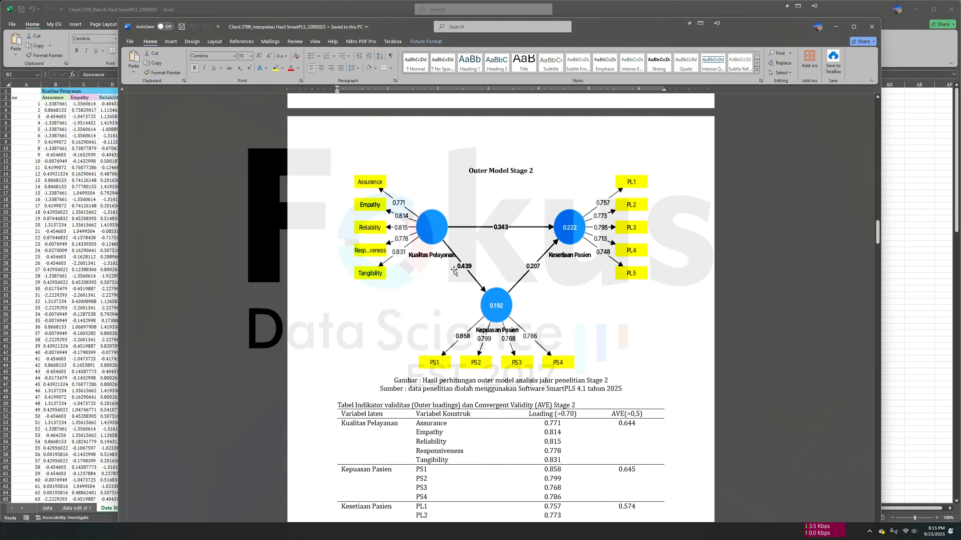
pyautogui.hotkey('alt', 'Tab')
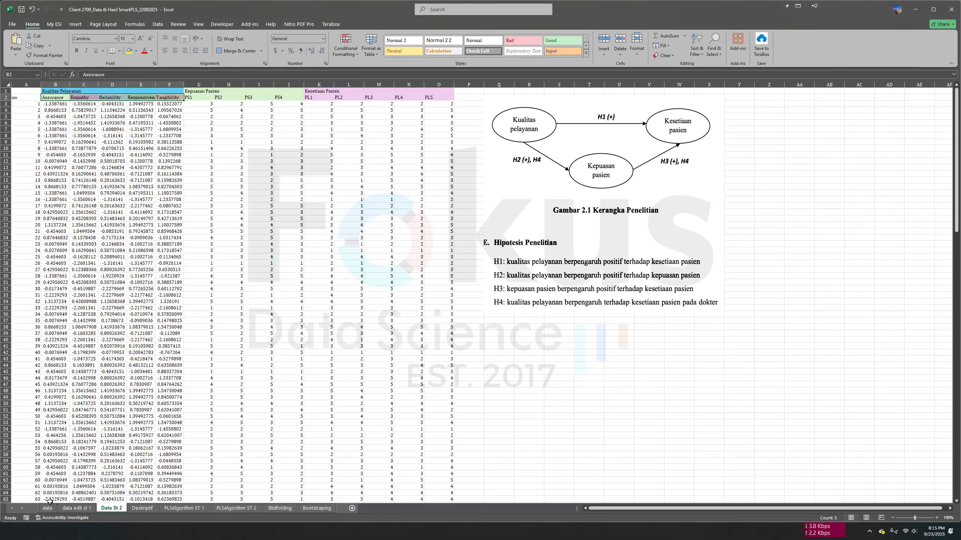
# Review the stage 1 respondent data on the data edit st 1 sheet, from the No header down through the records
pyautogui.click(66, 511)
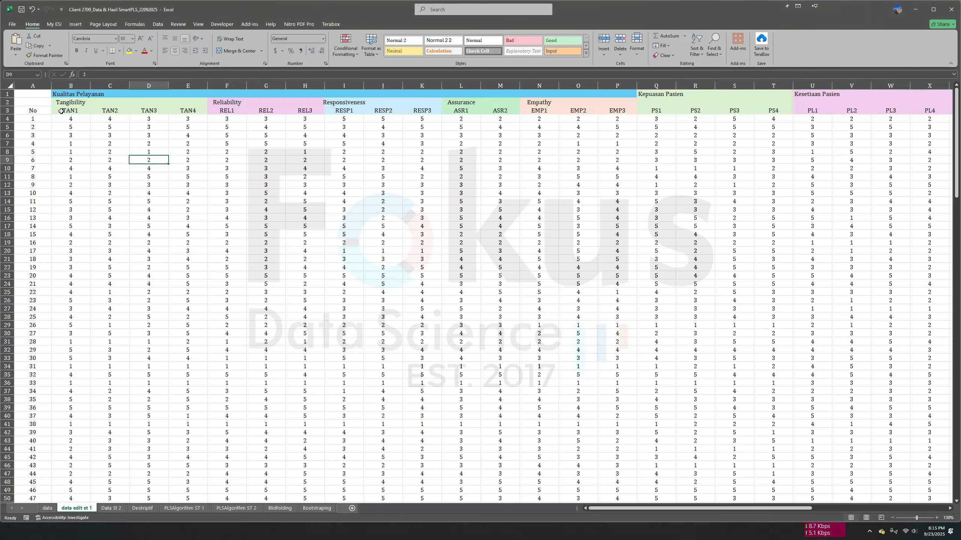
pyautogui.click(40, 112)
pyautogui.scroll(-12, 243, 364)
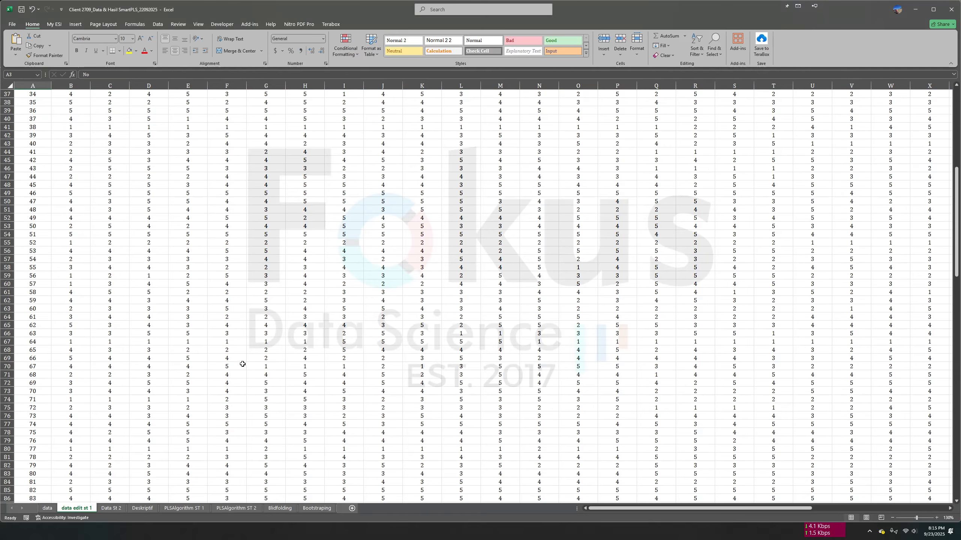
pyautogui.scroll(-20, 242, 364)
pyautogui.scroll(20, 248, 369)
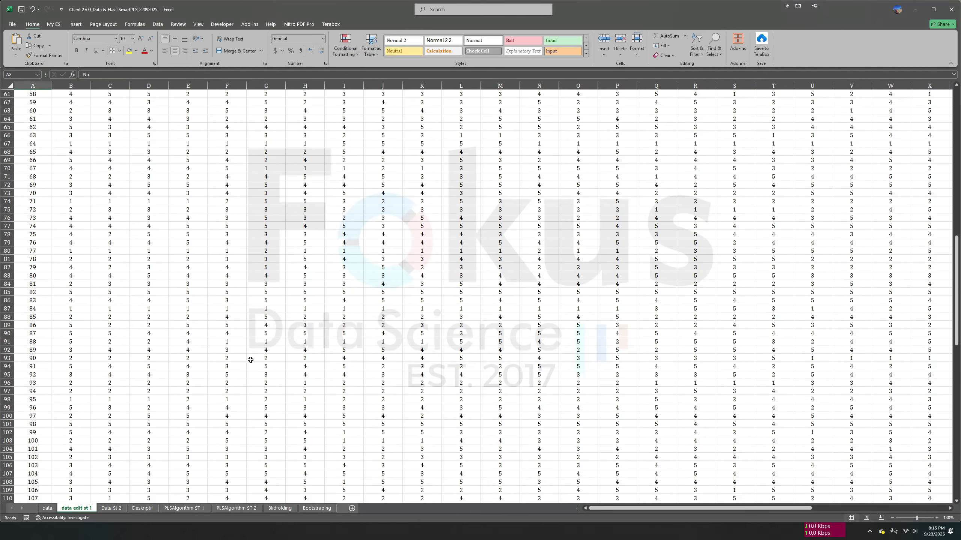
pyautogui.scroll(20, 250, 360)
pyautogui.click(217, 224)
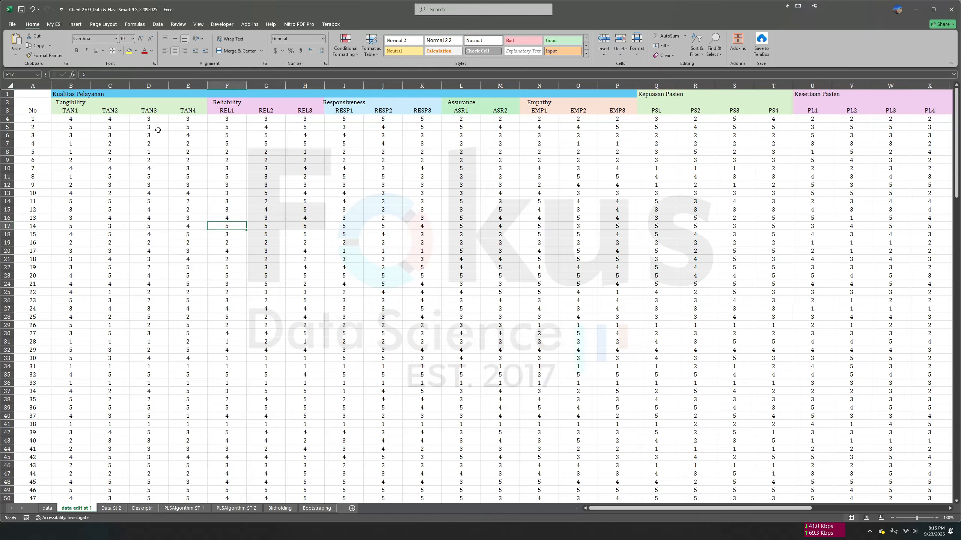
# Copy the full stage 1 dataset on data edit st 1, from the No to PL5 headers in row 3 through the last record
pyautogui.click(28, 110)
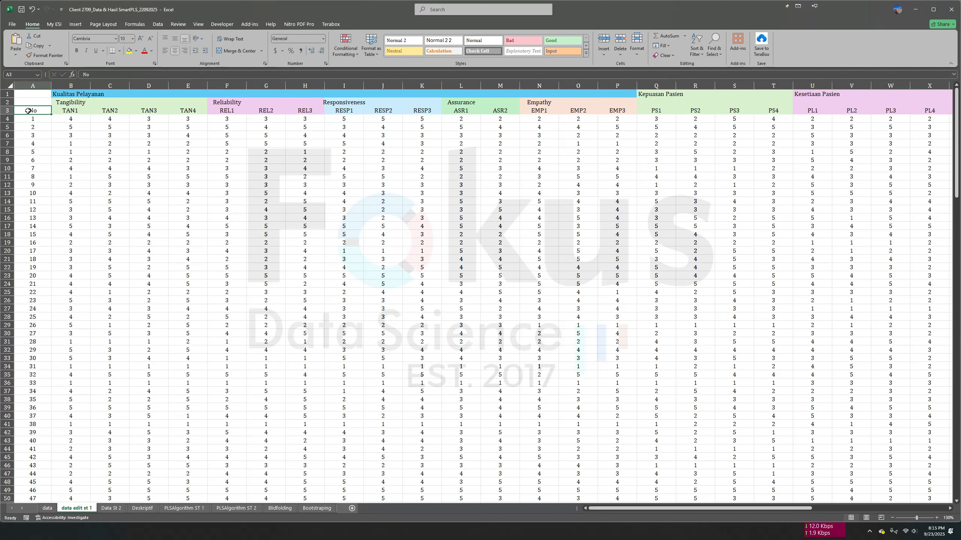
pyautogui.moveTo(38, 111); pyautogui.dragTo(894, 113)
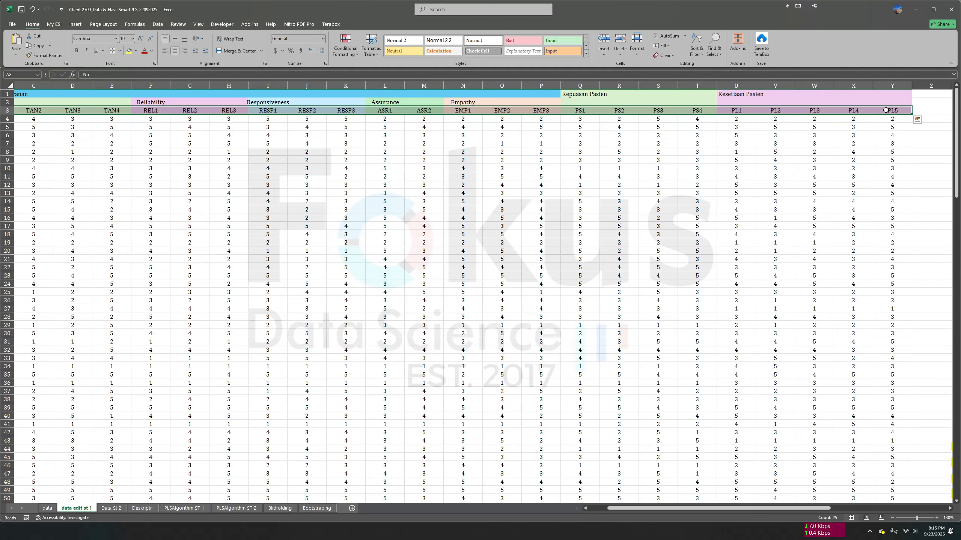
pyautogui.hotkey('ctrl', 'shift', 'Down')
pyautogui.rightClick(555, 218)
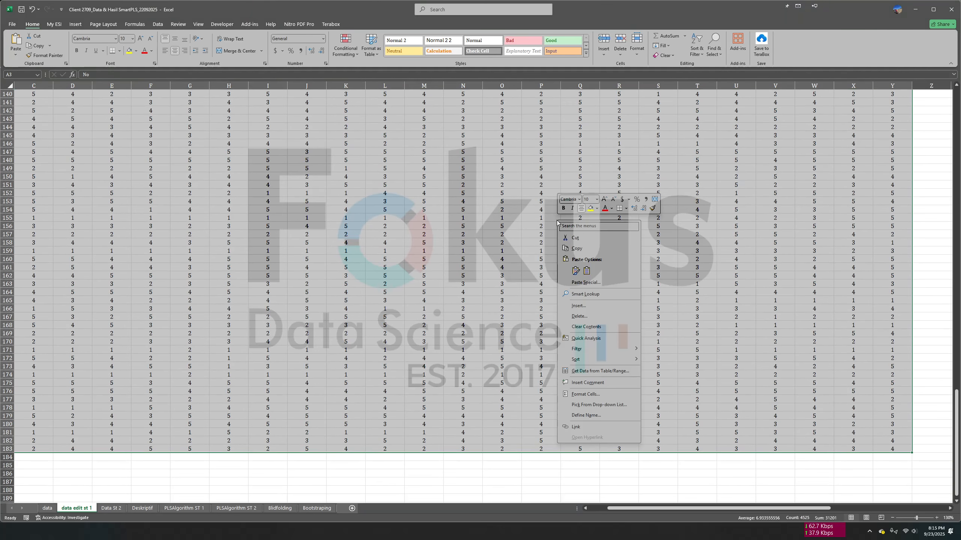
pyautogui.click(583, 252)
pyautogui.hotkey('ctrl', 'BackSpace')
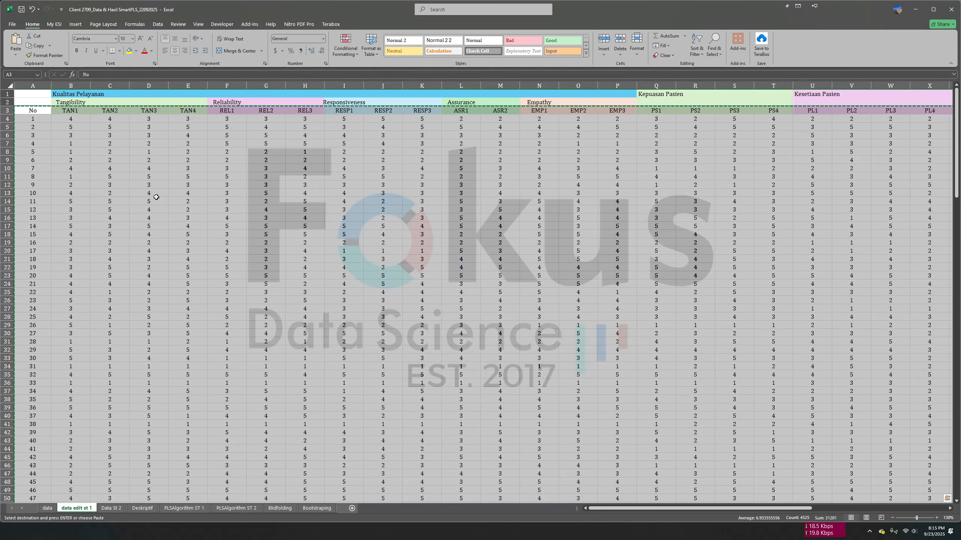
# Create a blank workbook and paste the copied dataset as values starting at cell A1
pyautogui.click(11, 25)
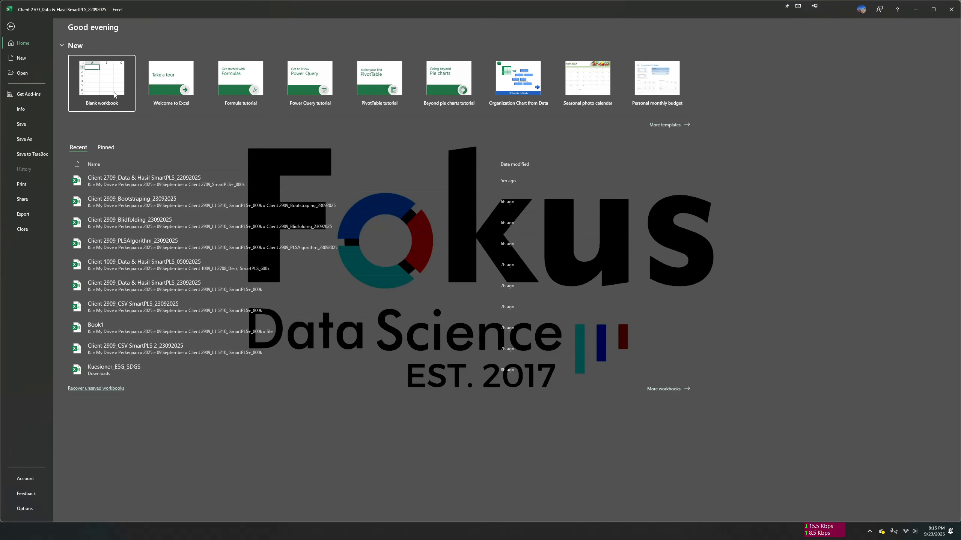
pyautogui.click(137, 81)
pyautogui.moveTo(375, 30); pyautogui.dragTo(602, 19)
pyautogui.rightClick(36, 97)
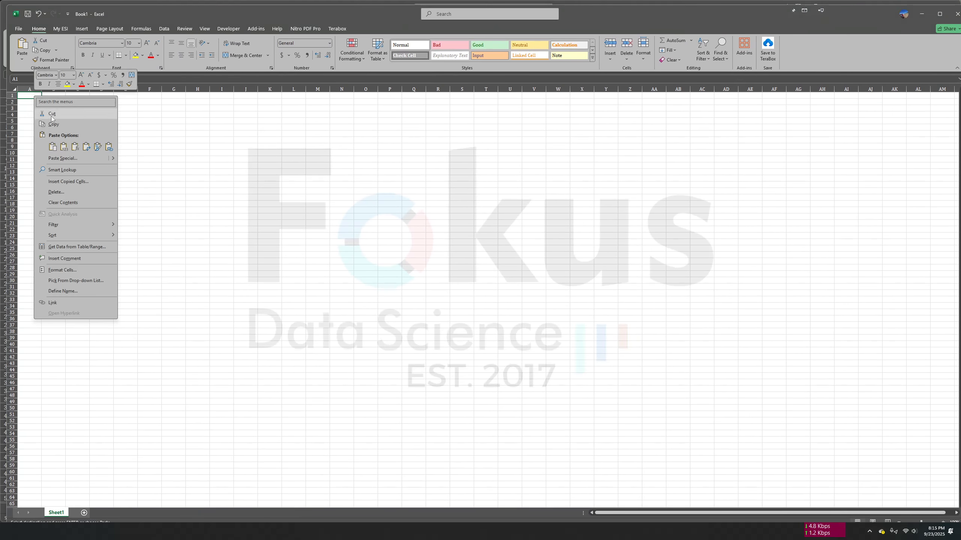
pyautogui.click(63, 149)
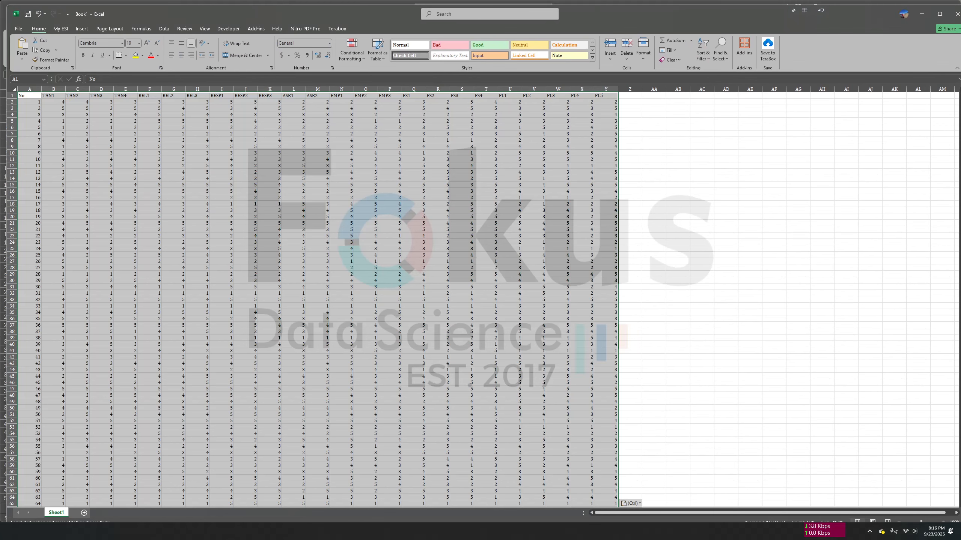
# Prepare to save the new workbook in the client's SmartPLS folder as "CSV Stage 1" in CSV UTF-8 (Comma delimited) format
pyautogui.click(19, 29)
pyautogui.click(32, 144)
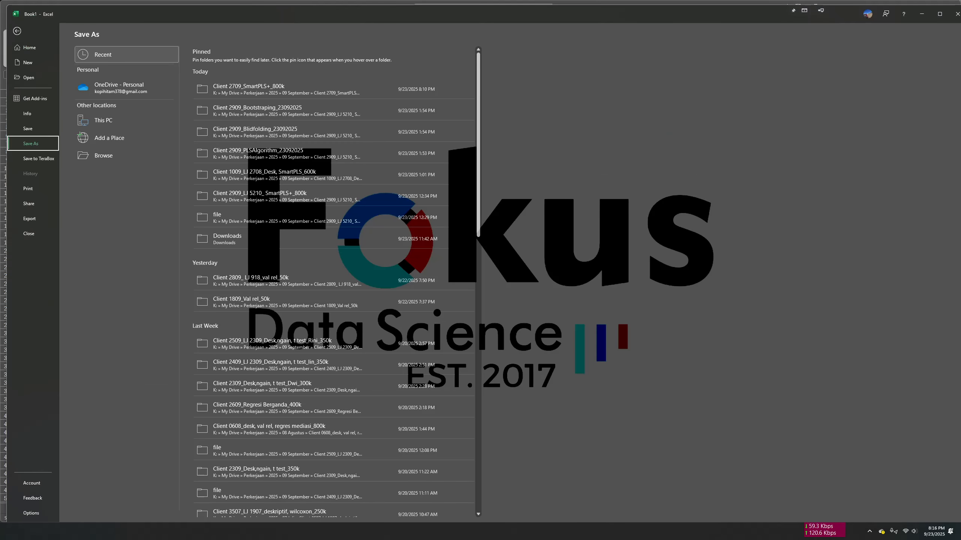
pyautogui.click(99, 156)
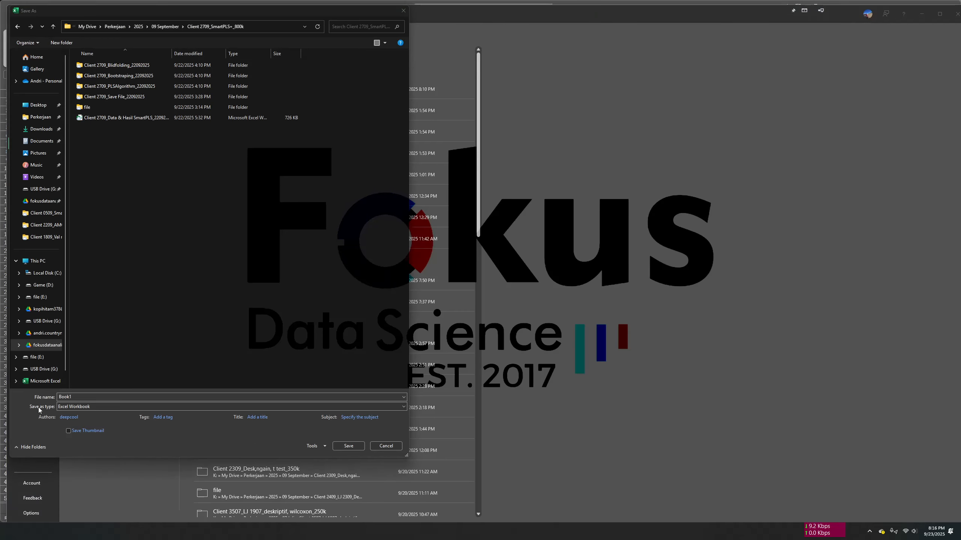
pyautogui.click(85, 396)
pyautogui.press('BackSpace')
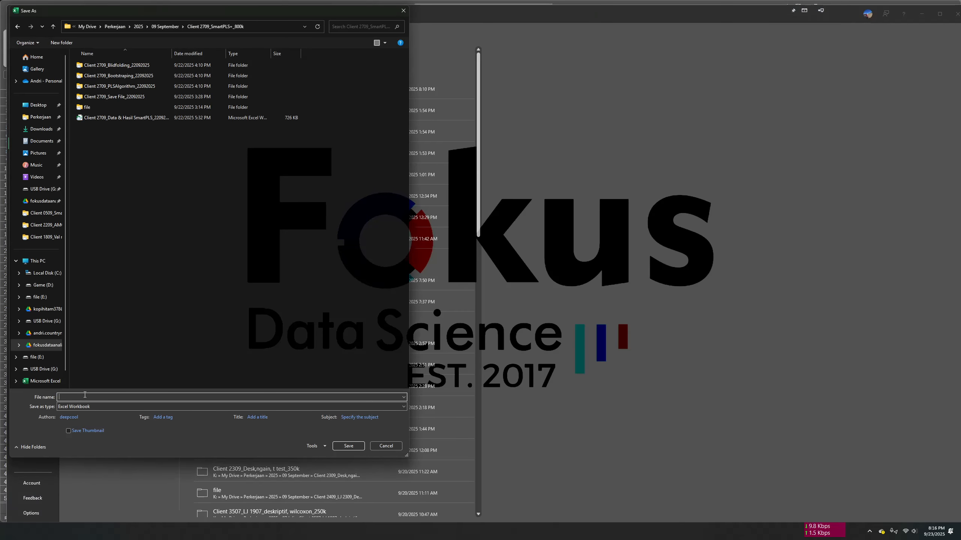
pyautogui.write('C')
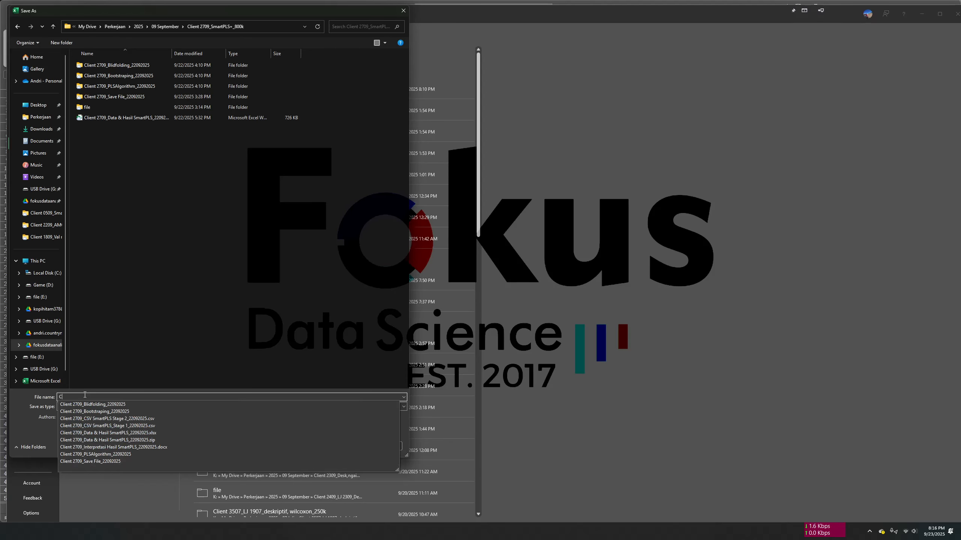
pyautogui.write('SV Stage ')
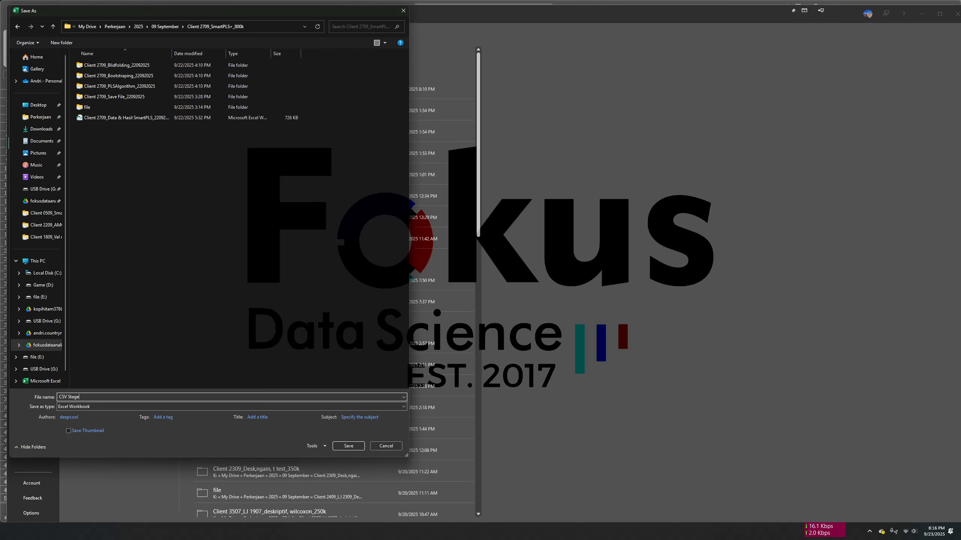
pyautogui.write('1')
pyautogui.click(66, 407)
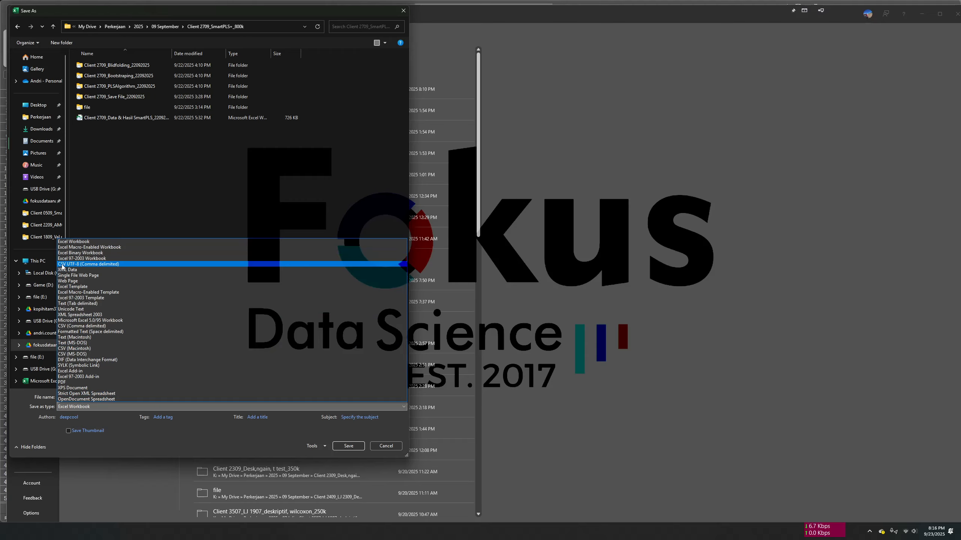
pyautogui.click(85, 264)
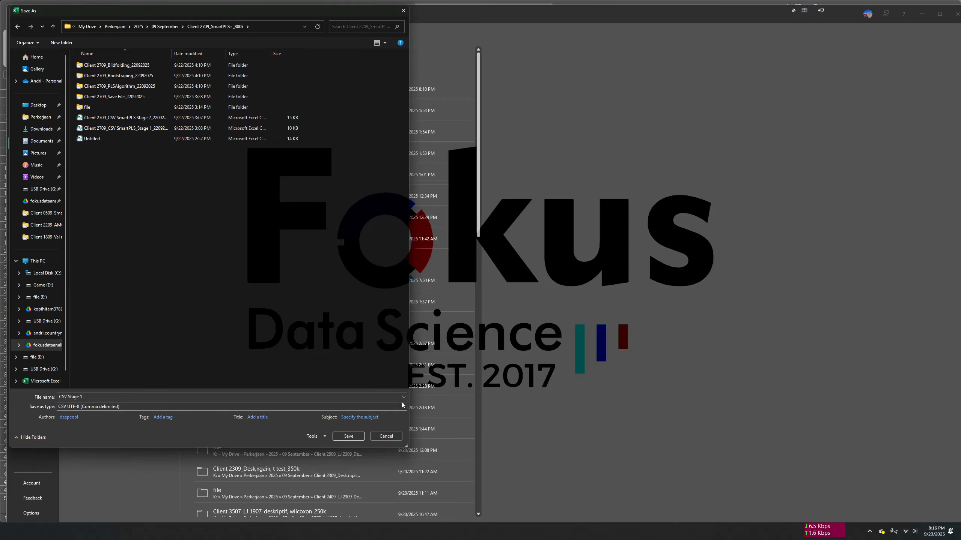
# Cancel the CSV export and close the new workbook without saving it
pyautogui.click(386, 436)
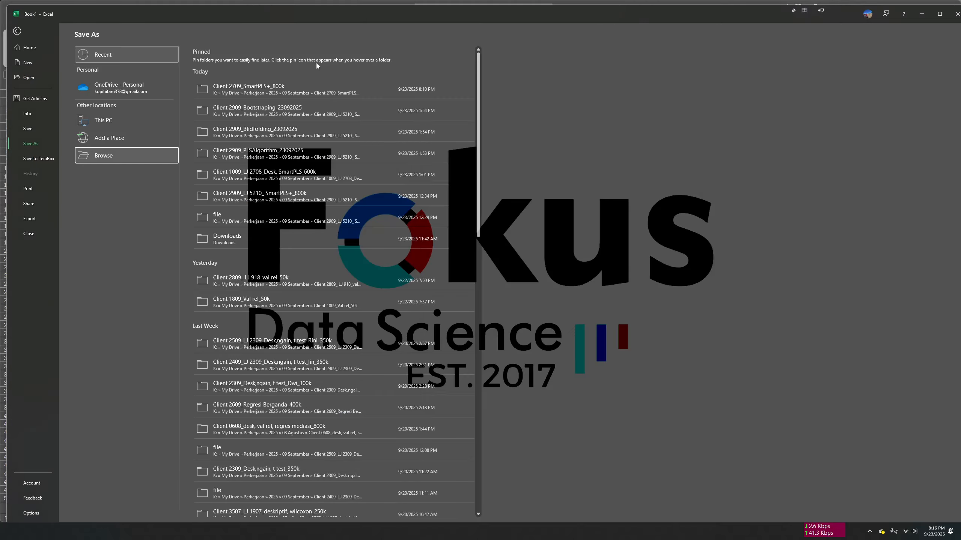
pyautogui.click(958, 14)
pyautogui.click(506, 313)
pyautogui.hotkey('ctrl', 'a')
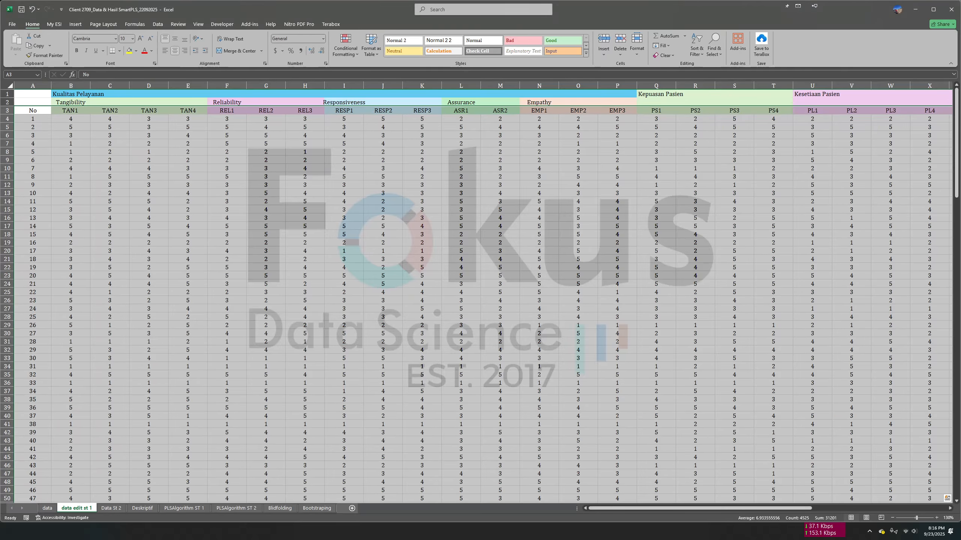
# Switch to SmartPLS 4 and maximize its window to show the workspace
pyautogui.hotkey('ctrl', 'n')
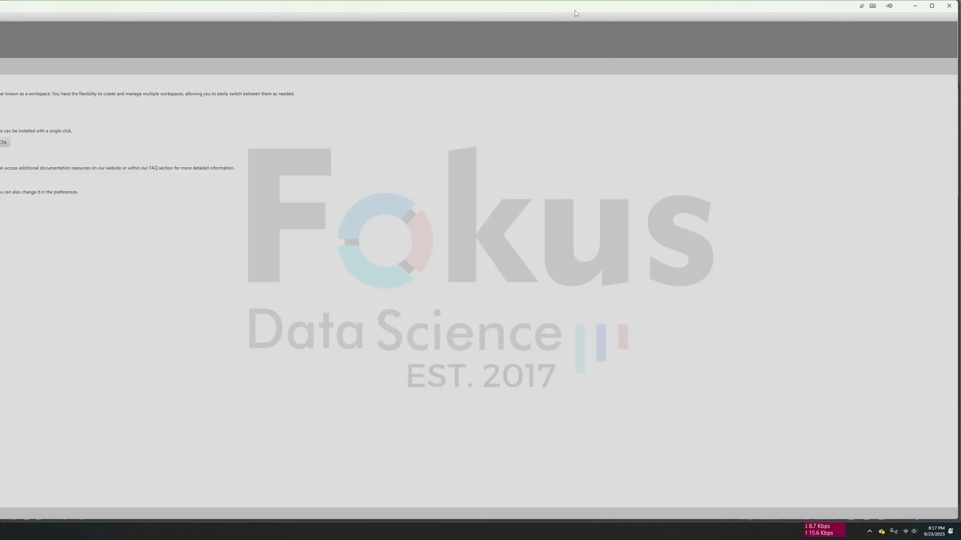
pyautogui.moveTo(575, 9); pyautogui.dragTo(645, 73)
pyautogui.doubleClick(597, 73)
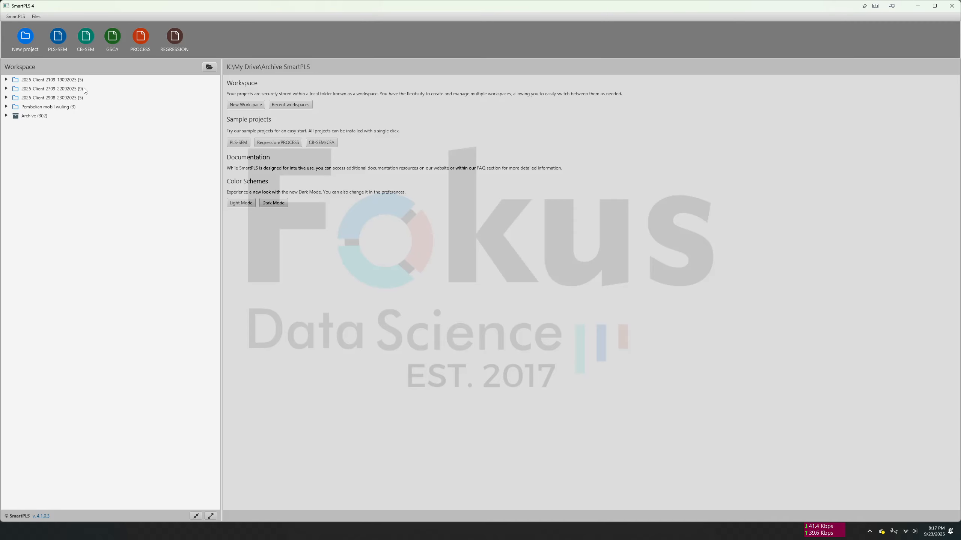
# Create a new SmartPLS project named "Contoh two stage PLS"
pyautogui.click(22, 36)
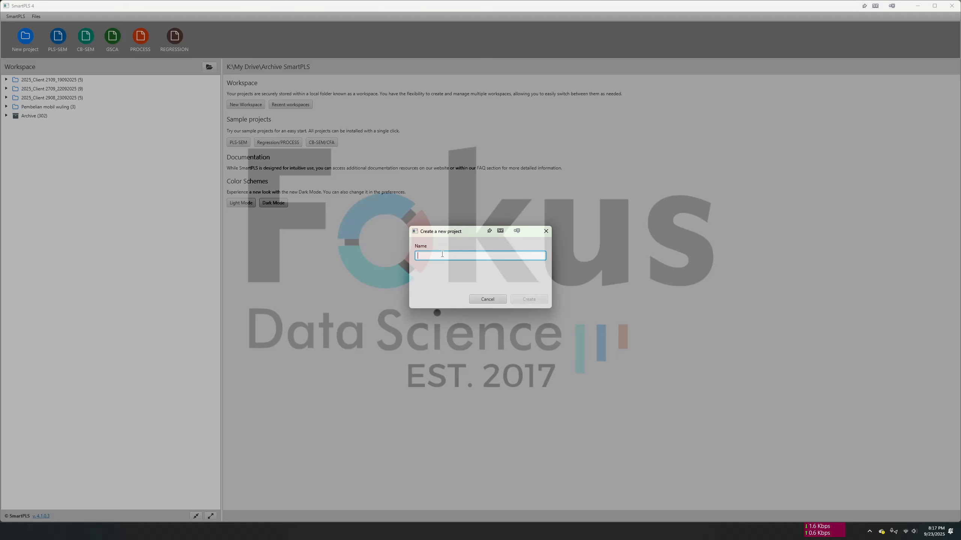
pyautogui.write('Cont')
pyautogui.write('oh thows')
pyautogui.press('BackSpace')
pyautogui.press('BackSpace')
pyautogui.press('BackSpace')
pyautogui.write('w')
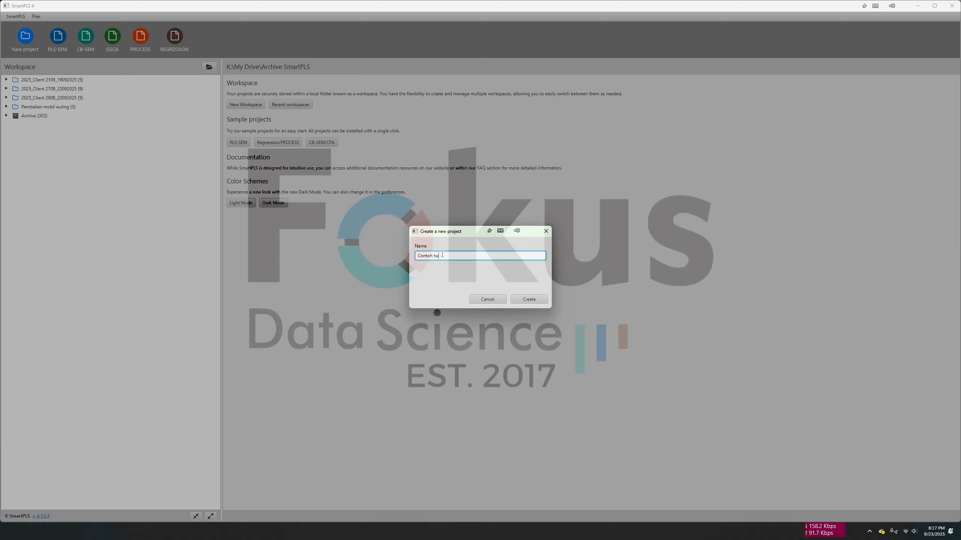
pyautogui.write('o-stage PLS')
pyautogui.click(540, 301)
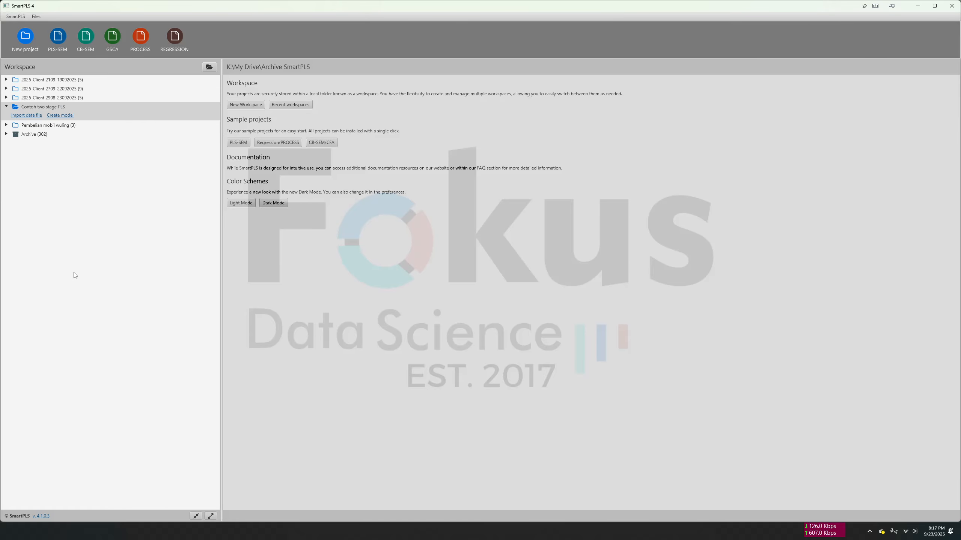
# Import the client's stage 1 SmartPLS CSV file into the "Contoh two stage PLS" project with the default import settings
pyautogui.click(33, 116)
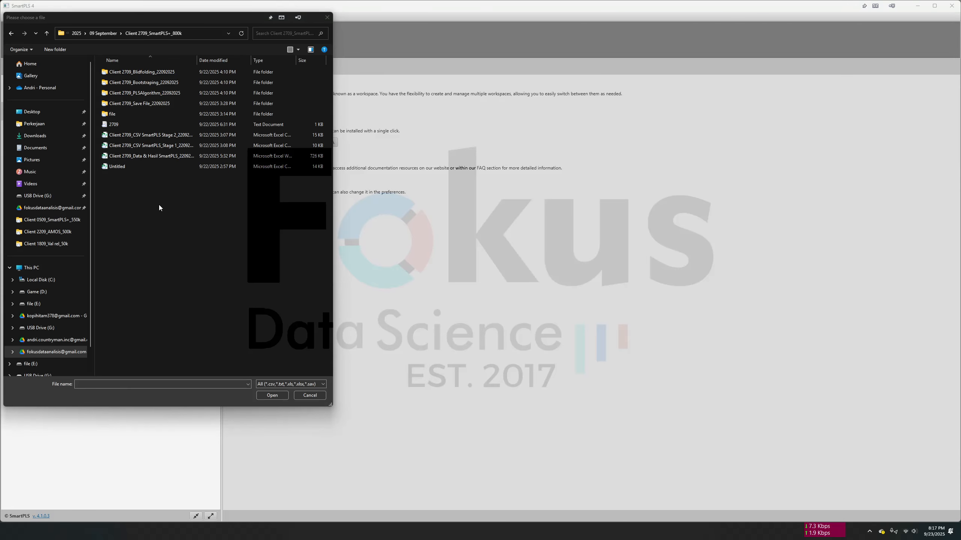
pyautogui.click(163, 146)
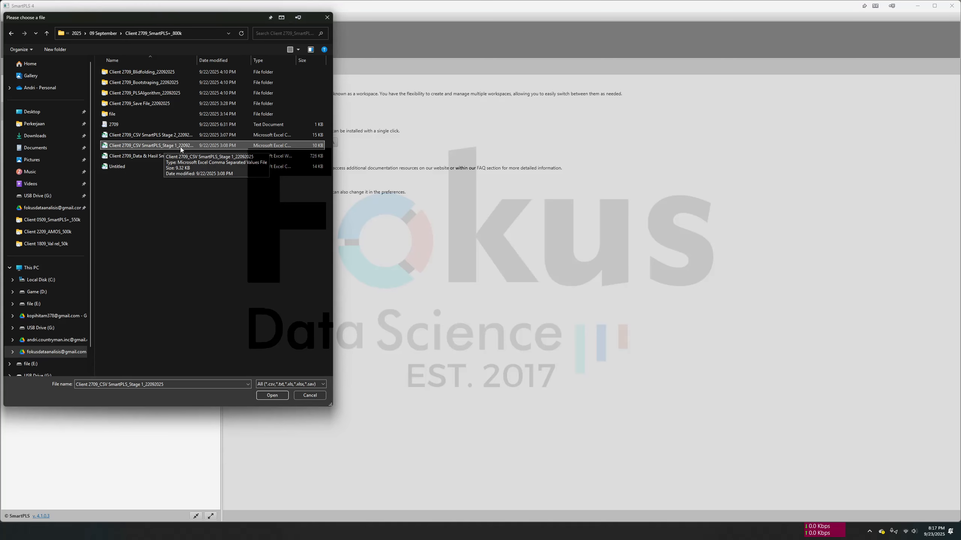
pyautogui.click(278, 395)
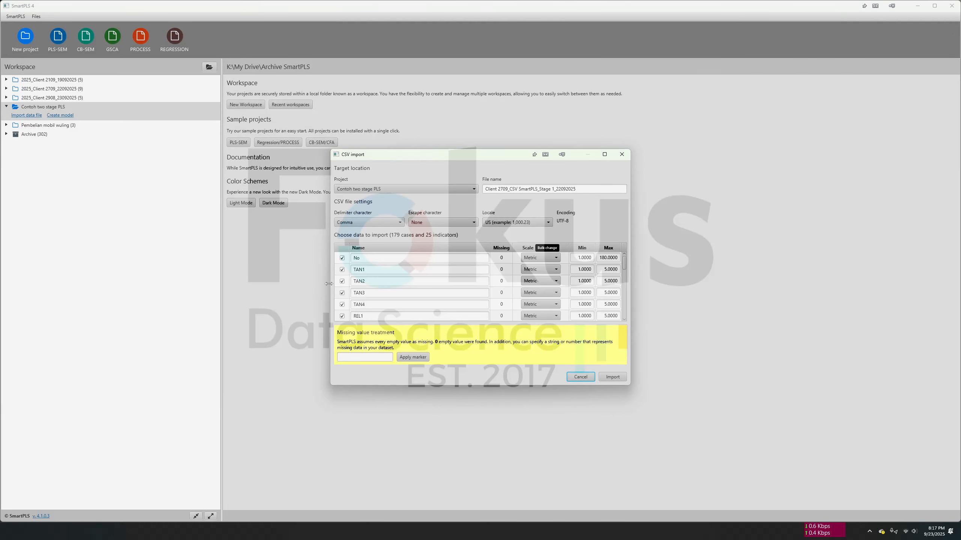
pyautogui.click(610, 377)
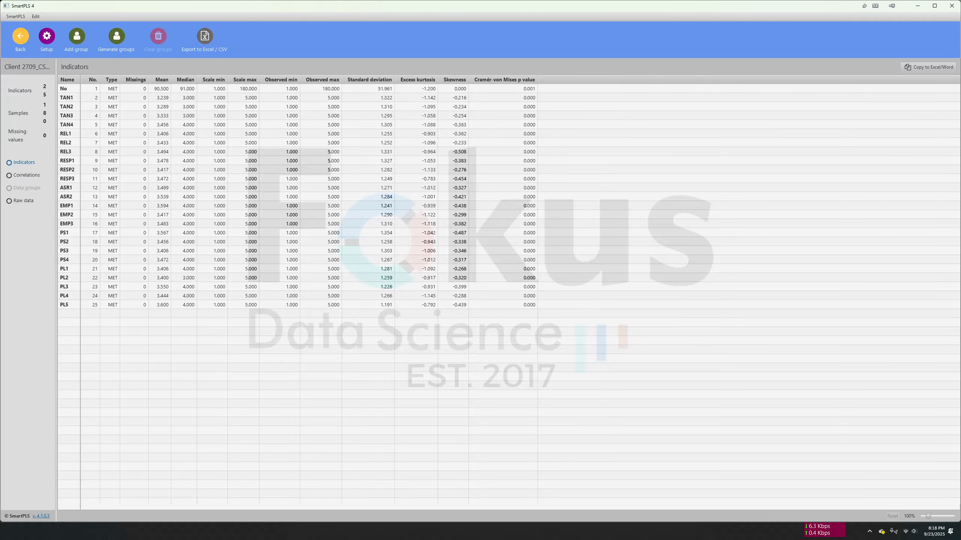
# Switch to the Excel results workbook and view the descriptive statistics table on the Deskriptif sheet
pyautogui.hotkey('alt', 'Tab')
pyautogui.click(142, 508)
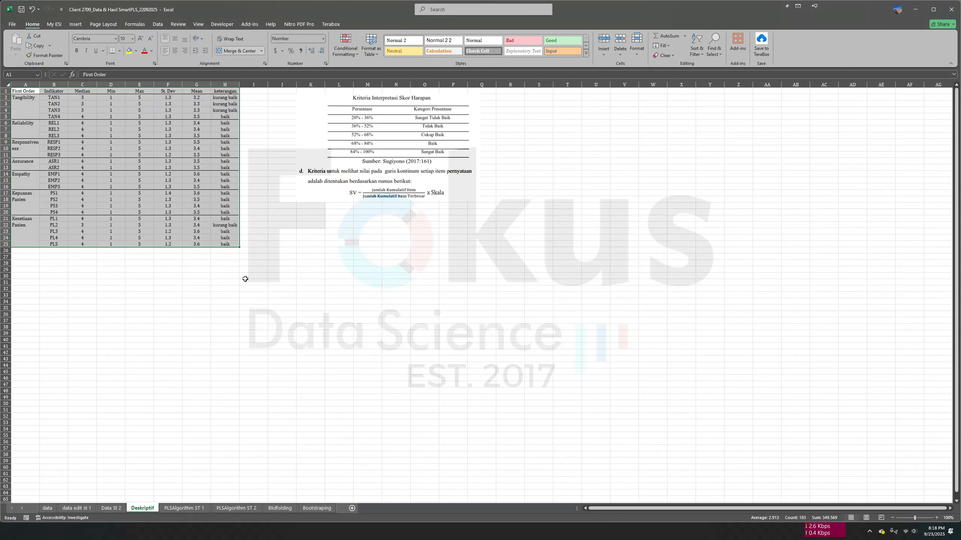
pyautogui.keyDown('ctrl'); pyautogui.scroll(8, 219, 156); pyautogui.keyUp('ctrl')
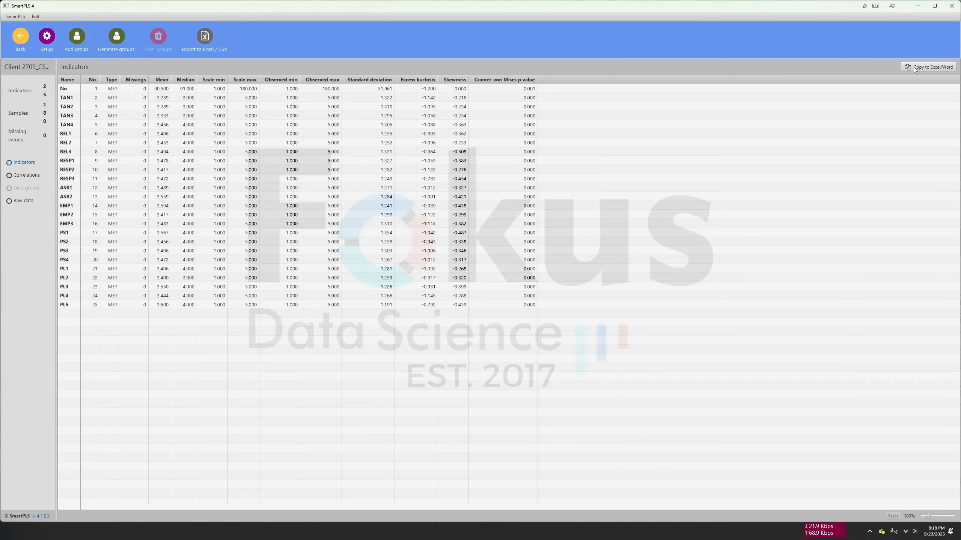
# Copy the indicator statistics table from SmartPLS and paste it at cell A1 of a new worksheet in the Excel results workbook
pyautogui.click(933, 70)
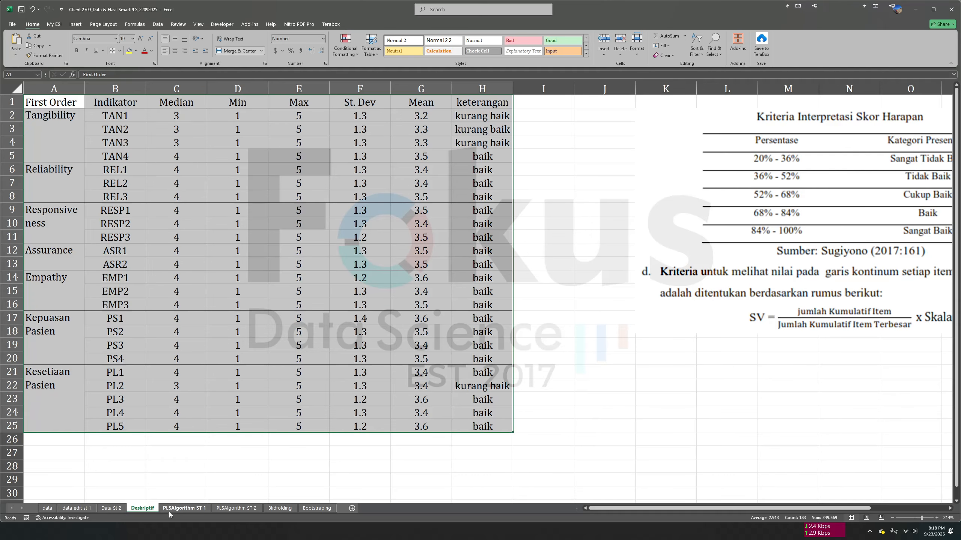
pyautogui.click(351, 508)
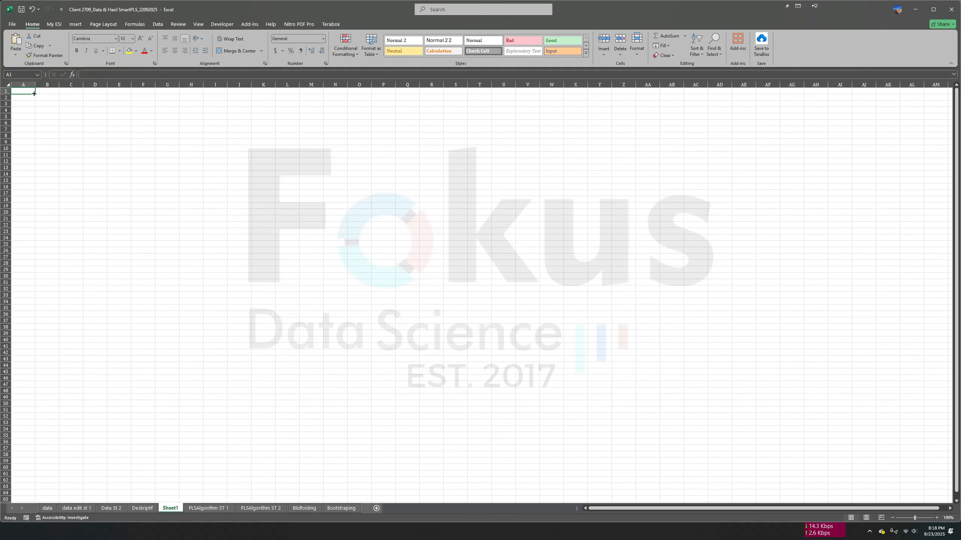
pyautogui.rightClick(29, 91)
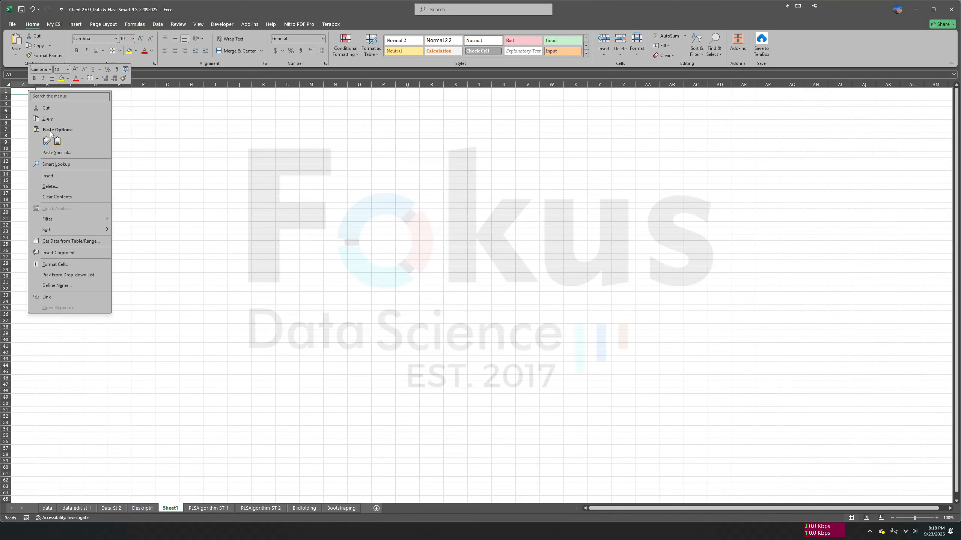
pyautogui.click(57, 141)
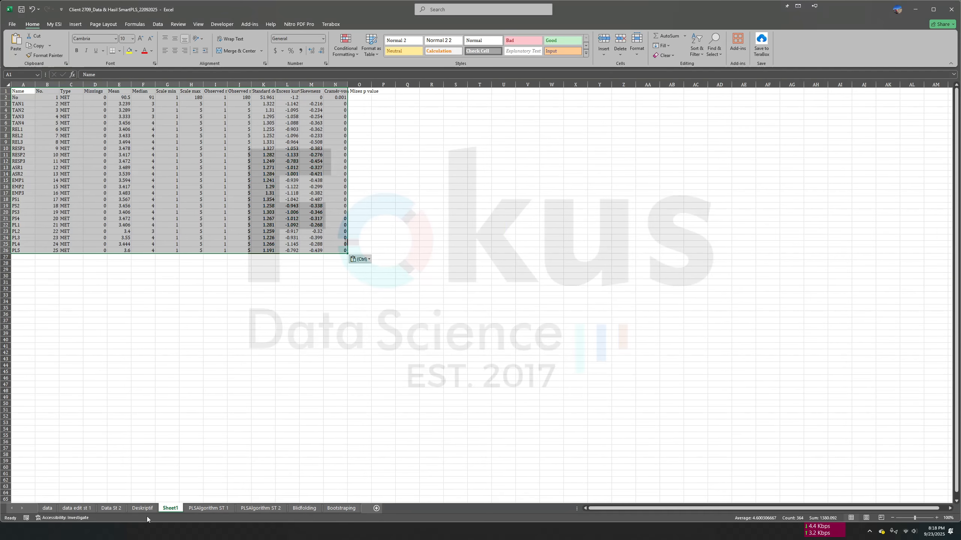
# Examine the keterangan column on the Deskriptif sheet and the full nested IF formula that classifies the TAN2 mean in H3
pyautogui.click(142, 508)
pyautogui.click(672, 231)
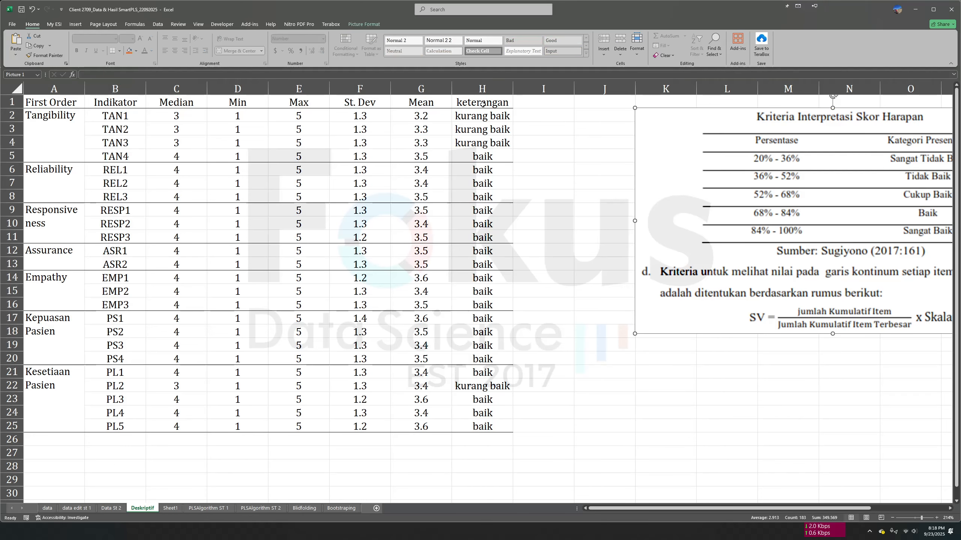
pyautogui.moveTo(482, 104); pyautogui.dragTo(503, 170)
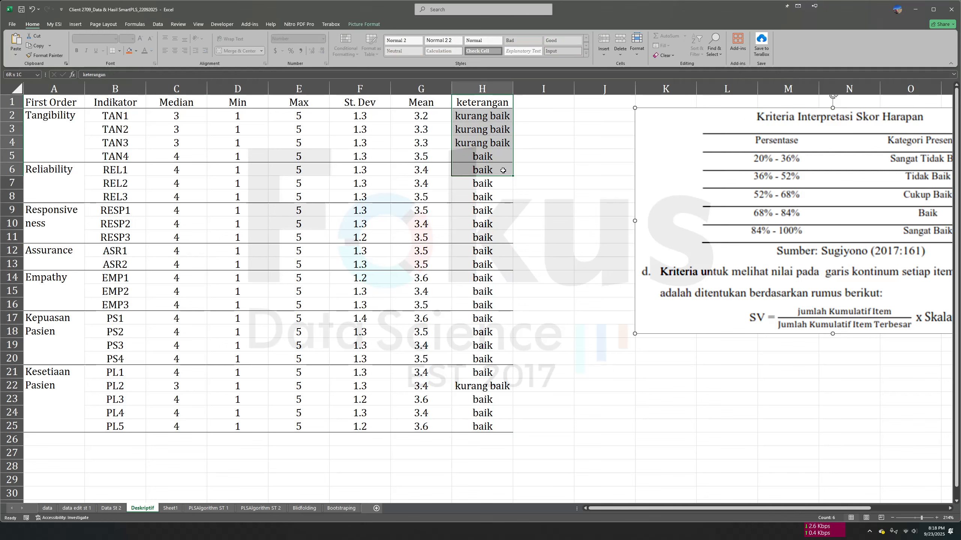
pyautogui.moveTo(502, 170); pyautogui.dragTo(509, 254)
pyautogui.click(493, 154)
pyautogui.press('Up')
pyautogui.press('Up')
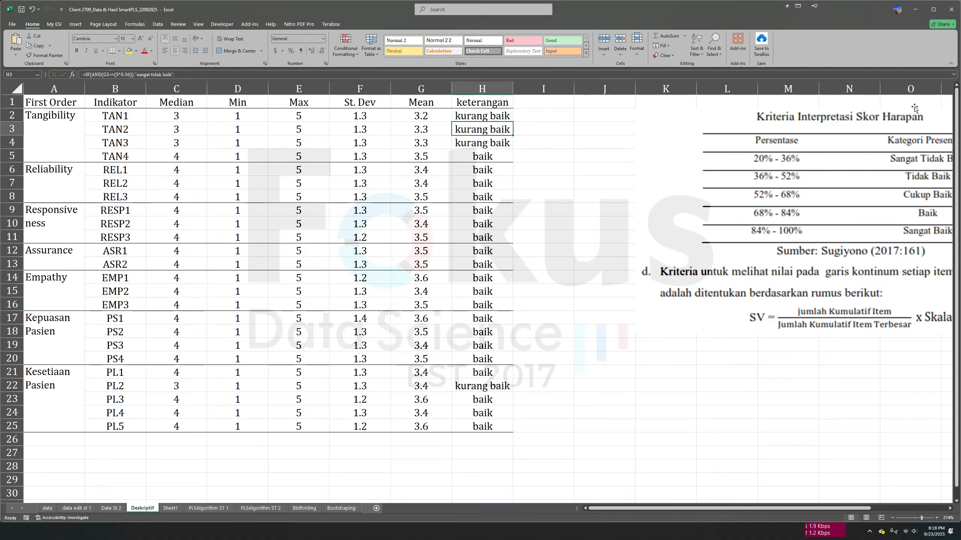
pyautogui.click(954, 75)
pyautogui.click(156, 88)
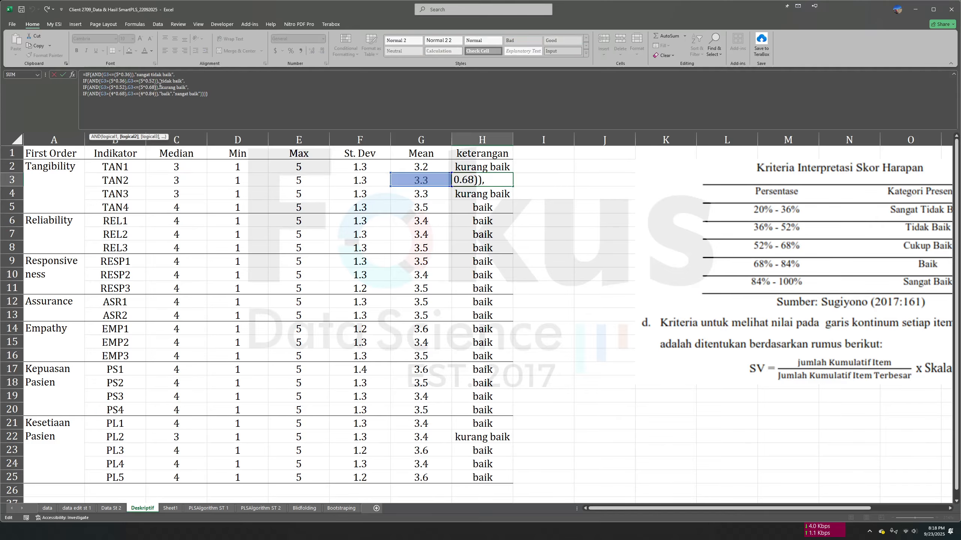
# Move the "Kriteria Interpretasi Skor Harapan" picture closer to the descriptive table so both of its columns are readable
pyautogui.click(861, 210)
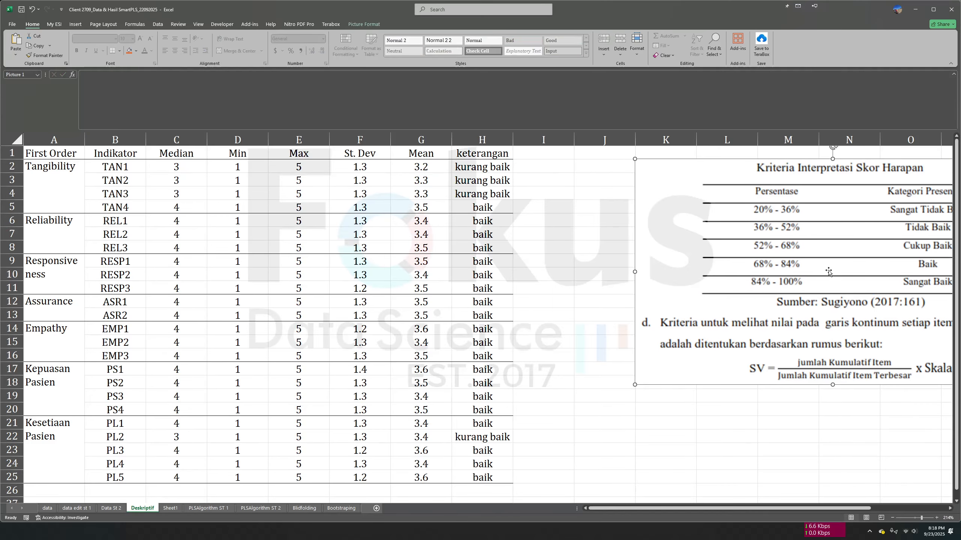
pyautogui.moveTo(861, 210); pyautogui.dragTo(820, 208)
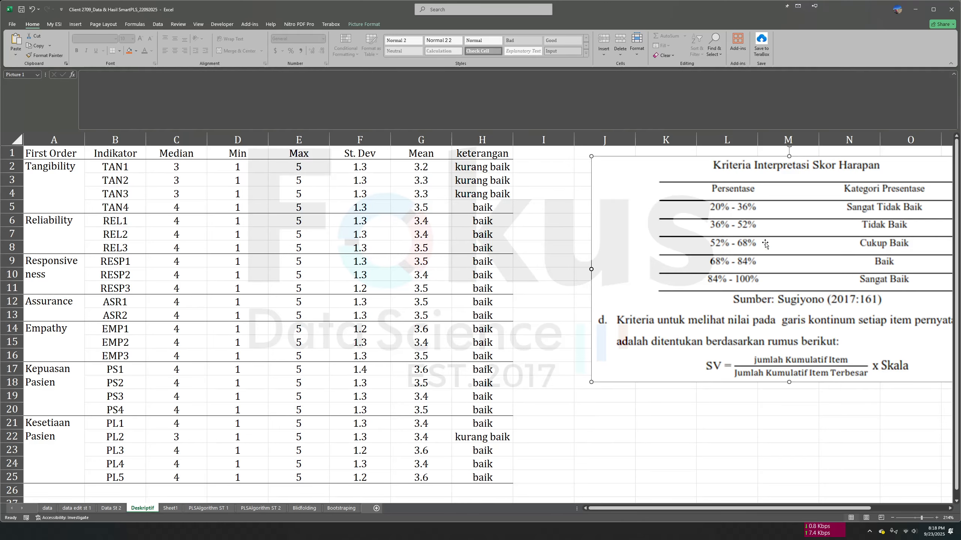
pyautogui.click(566, 418)
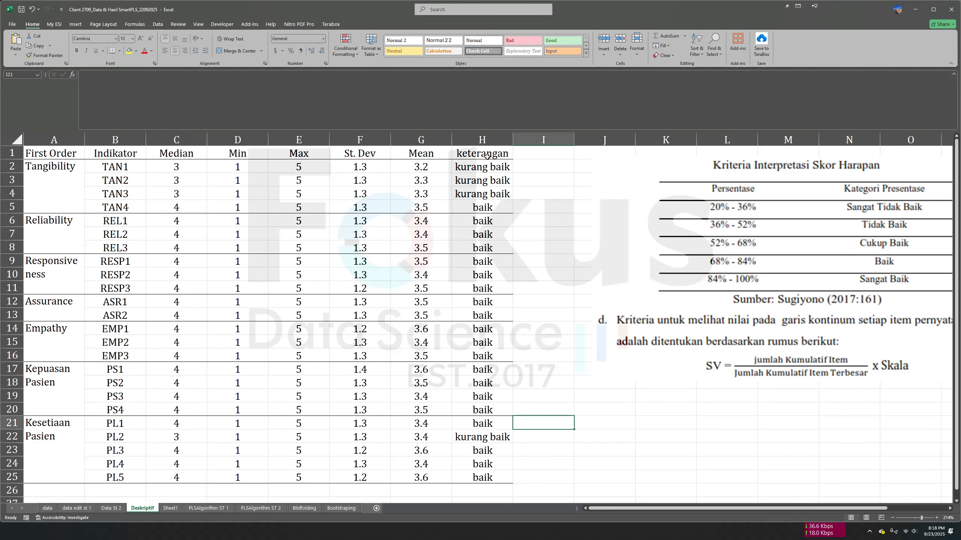
# Review the keterangan classifications of all indicators in column H against the score interpretation criteria
pyautogui.moveTo(487, 156); pyautogui.dragTo(473, 477)
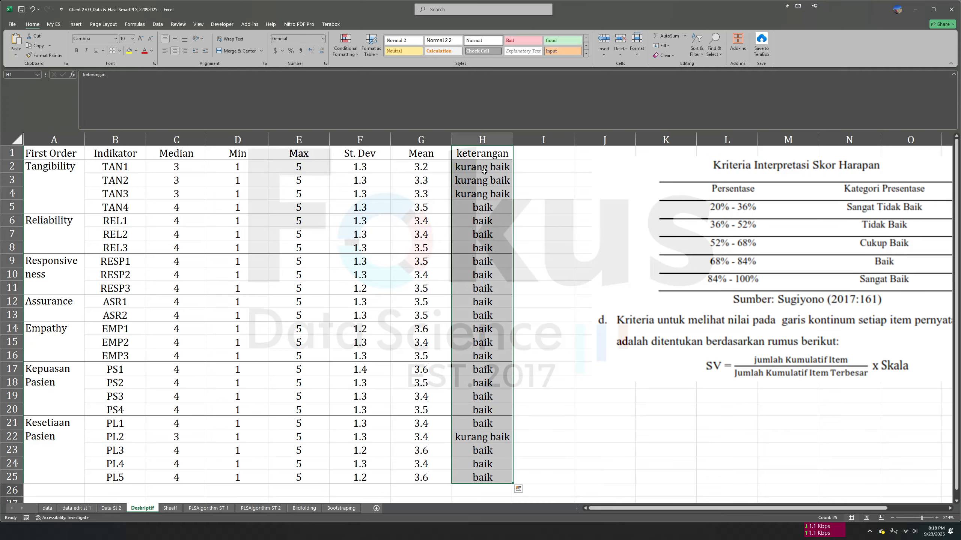
pyautogui.moveTo(479, 156); pyautogui.dragTo(499, 375)
pyautogui.click(482, 140)
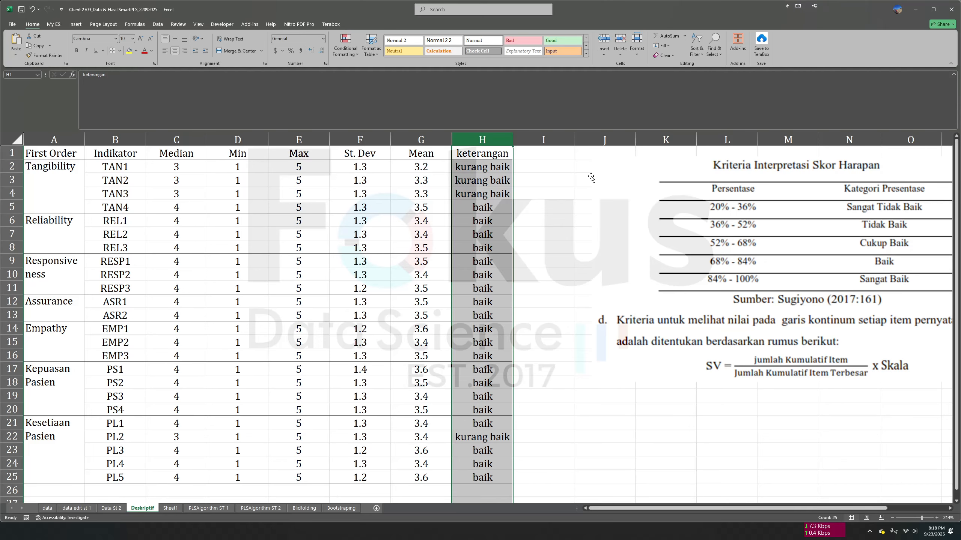
pyautogui.click(556, 340)
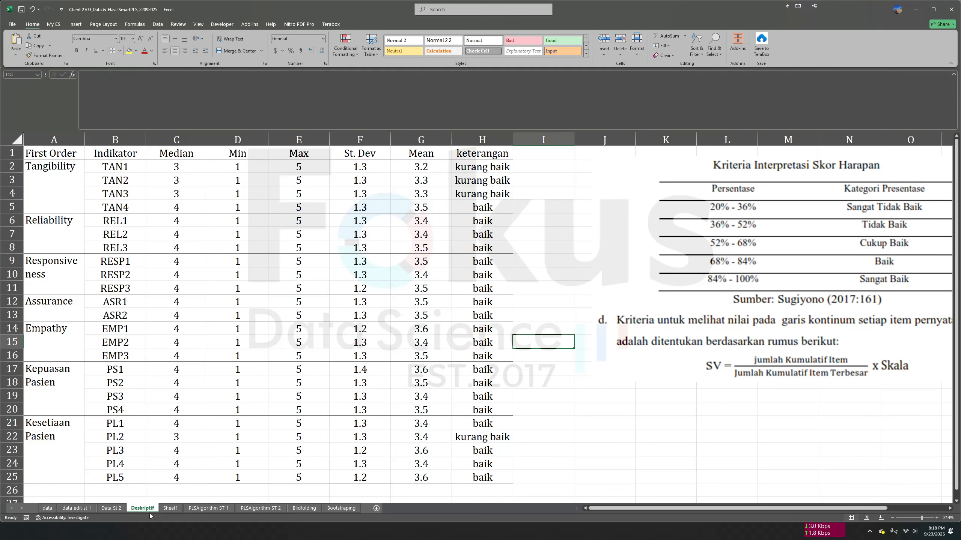
# Switch back to SmartPLS, return to the workspace and create a PLS-SEM model named "PLS Stage 1" in the "Contoh two stage PLS" project
pyautogui.hotkey('alt', 'Tab')
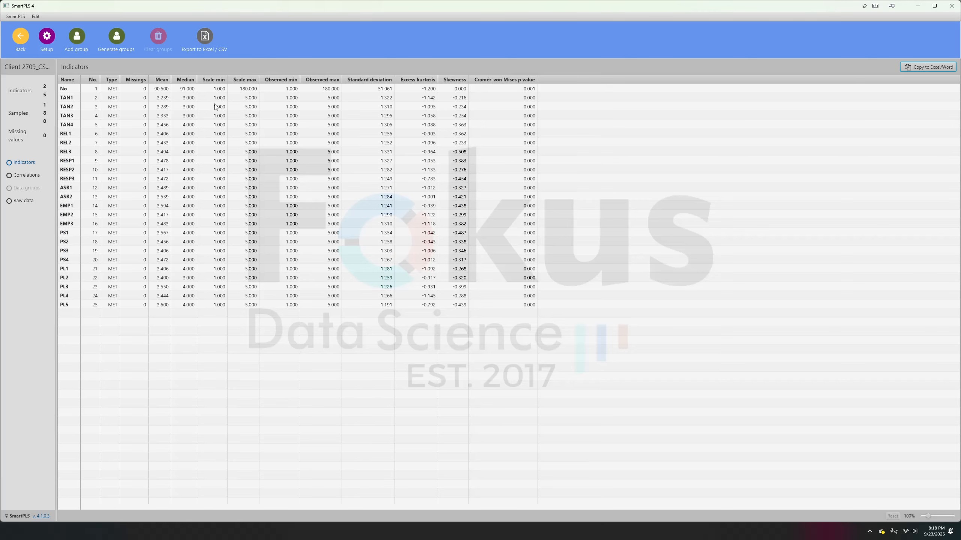
pyautogui.click(20, 40)
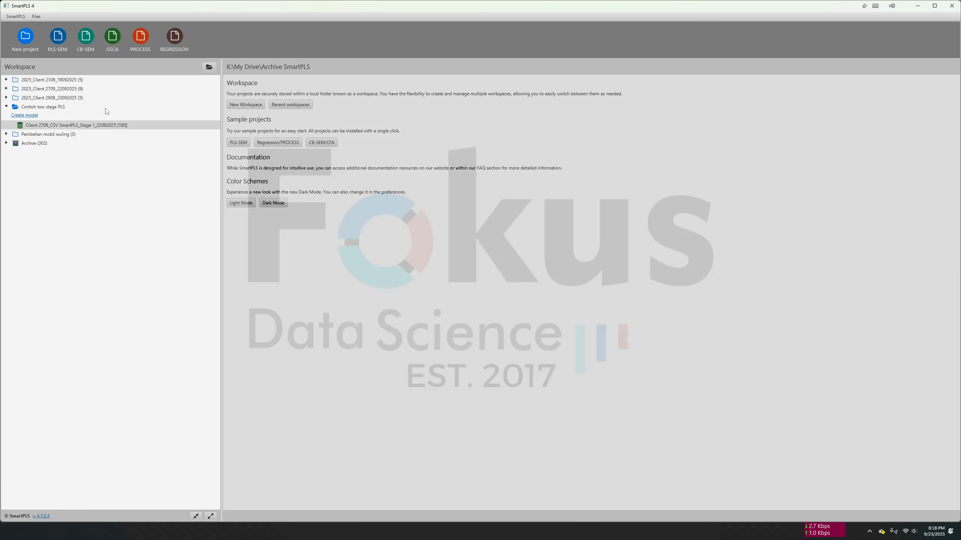
pyautogui.click(31, 117)
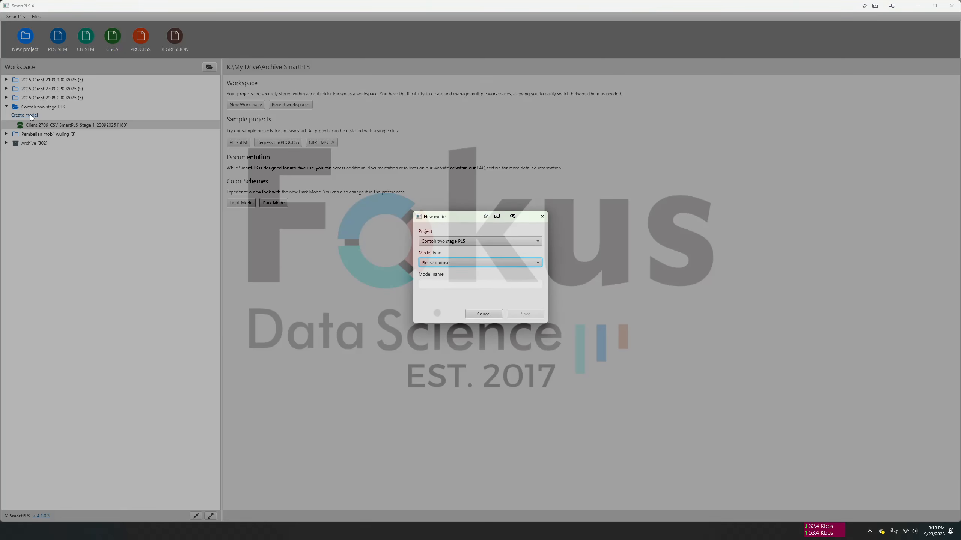
pyautogui.click(422, 263)
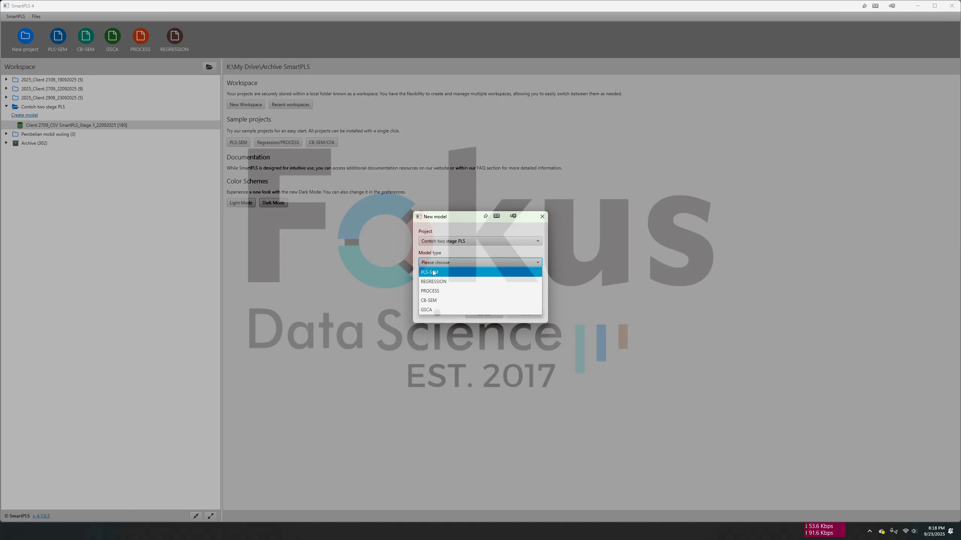
pyautogui.click(432, 271)
pyautogui.click(453, 283)
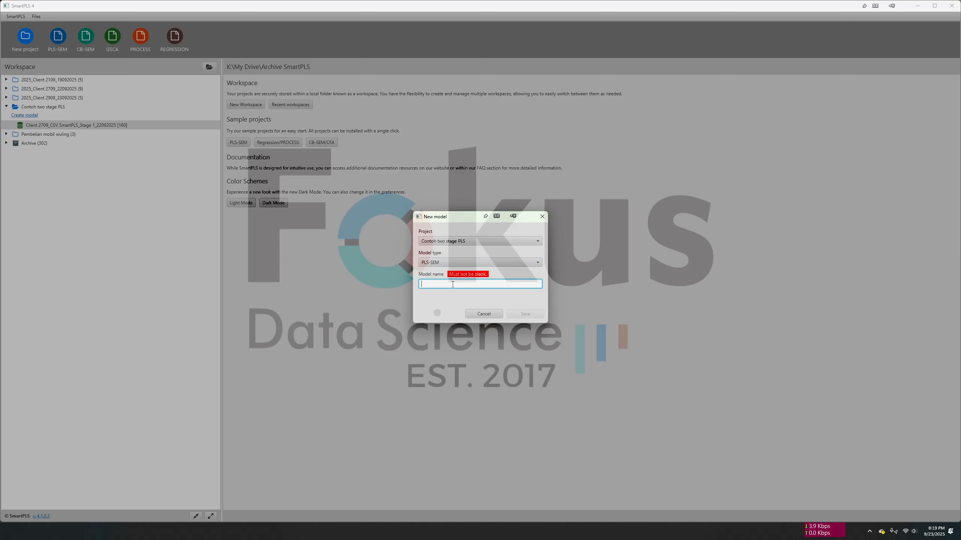
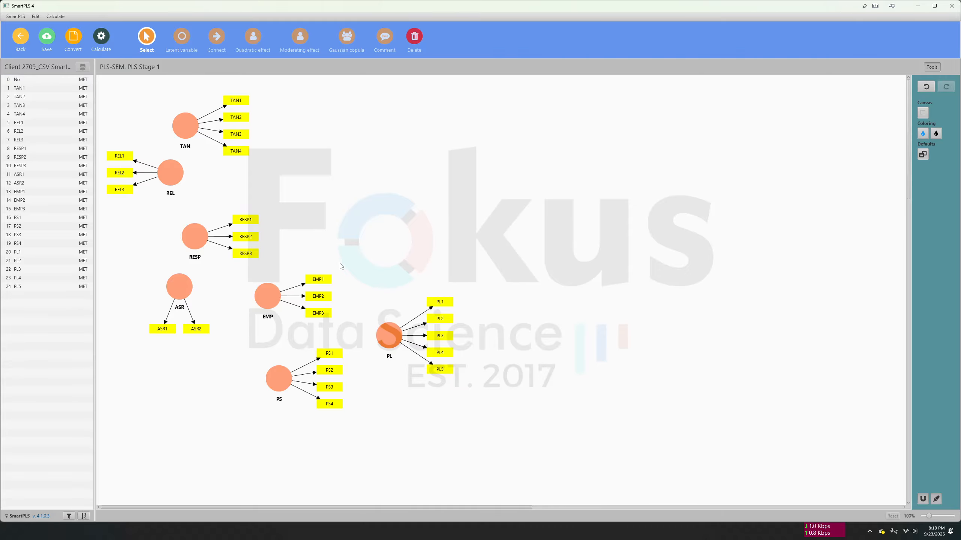
# Move the PL construct up between the TAN and EMP constructs and arrange a narrowed SmartPLS window beside the Excel workbook
pyautogui.moveTo(384, 333); pyautogui.dragTo(300, 186)
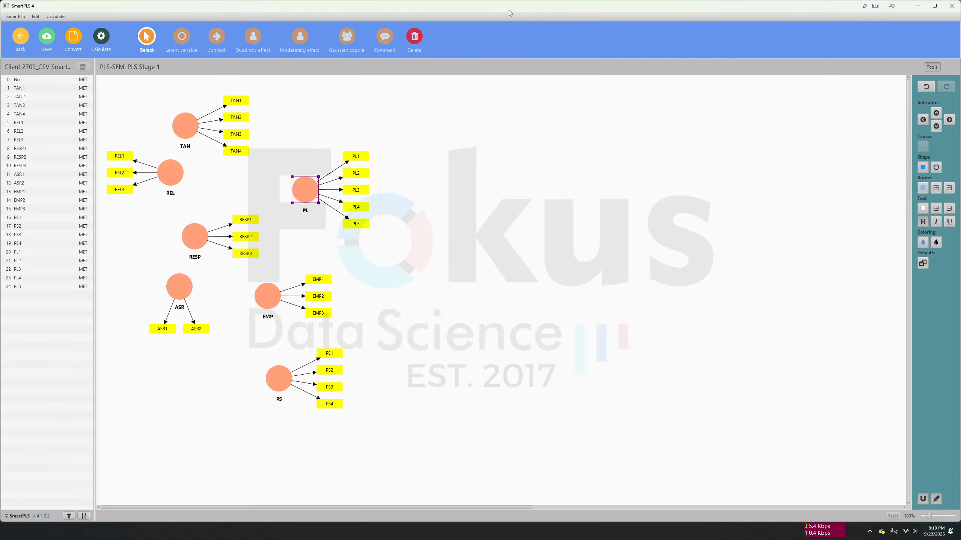
pyautogui.moveTo(508, 9); pyautogui.dragTo(463, 48)
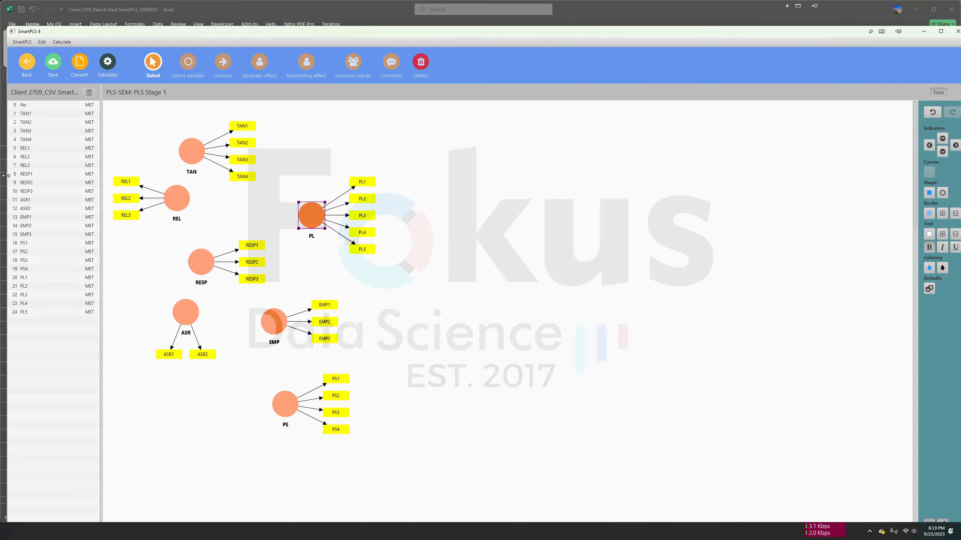
pyautogui.moveTo(6, 176); pyautogui.dragTo(557, 146)
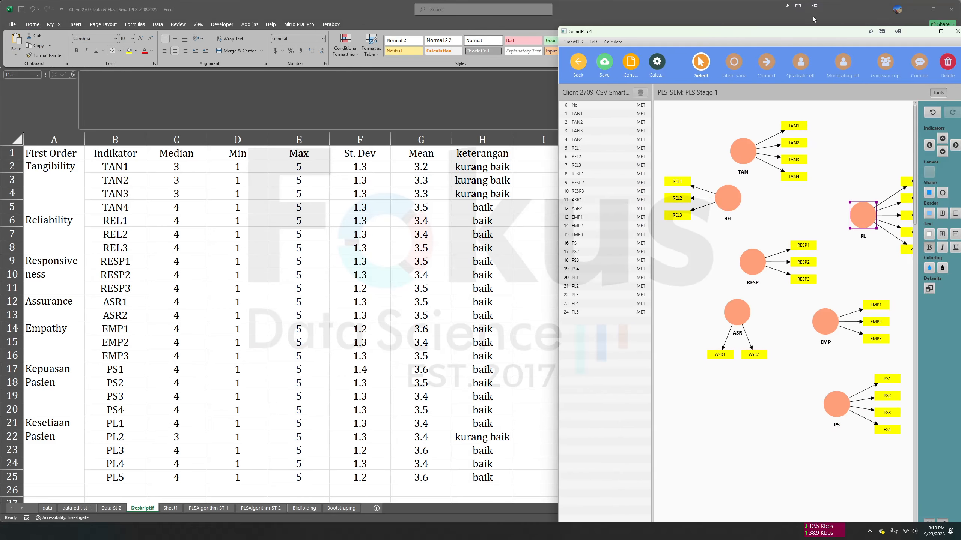
pyautogui.moveTo(814, 18); pyautogui.dragTo(776, 16)
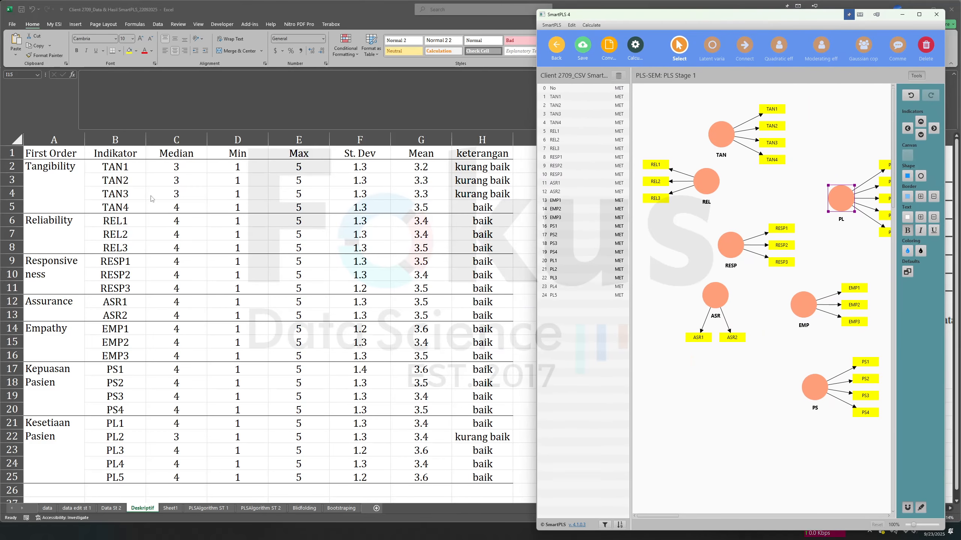
# Rename the TAN construct as "Tangibility", copying the dimension heading from the "data edit st 1" sheet in the Excel workbook
pyautogui.click(50, 179)
pyautogui.click(77, 508)
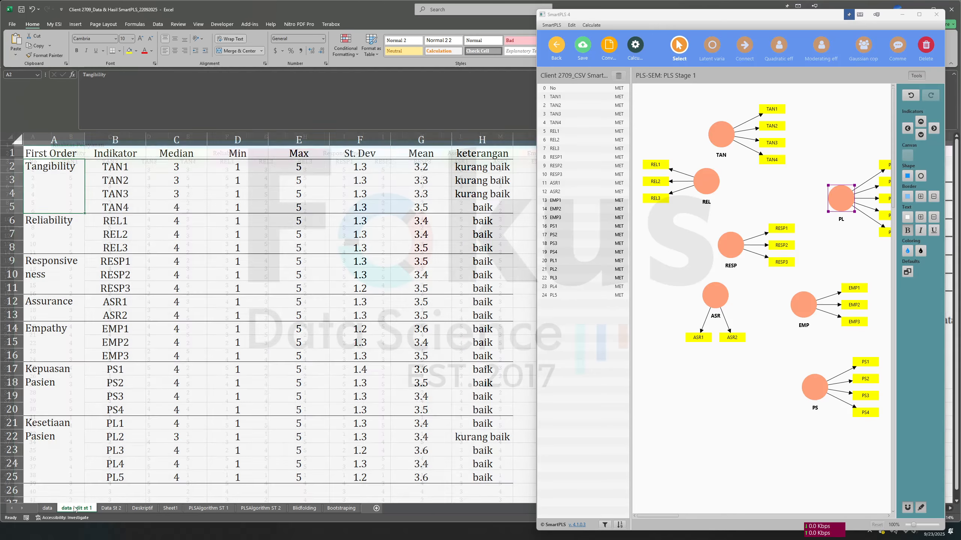
pyautogui.click(66, 154)
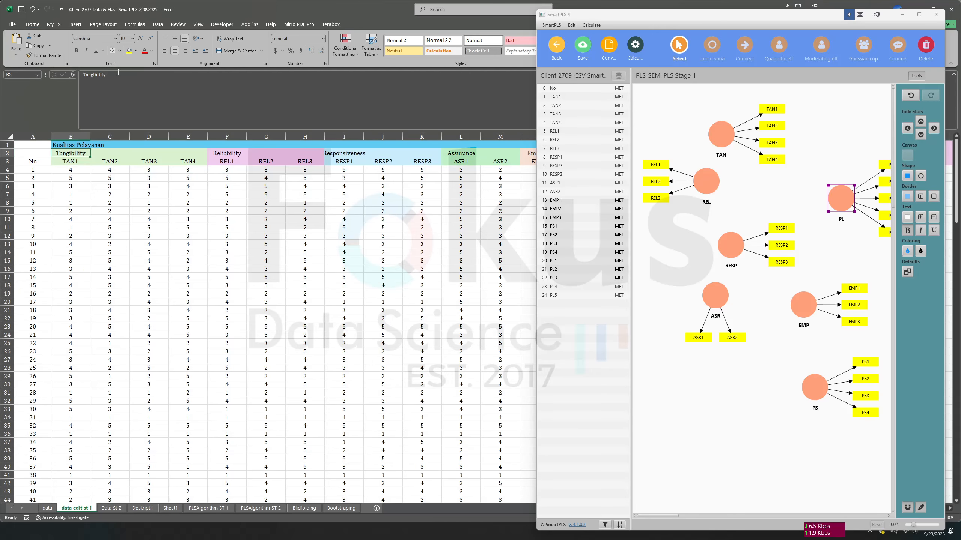
pyautogui.hotkey('ctrl', 'c')
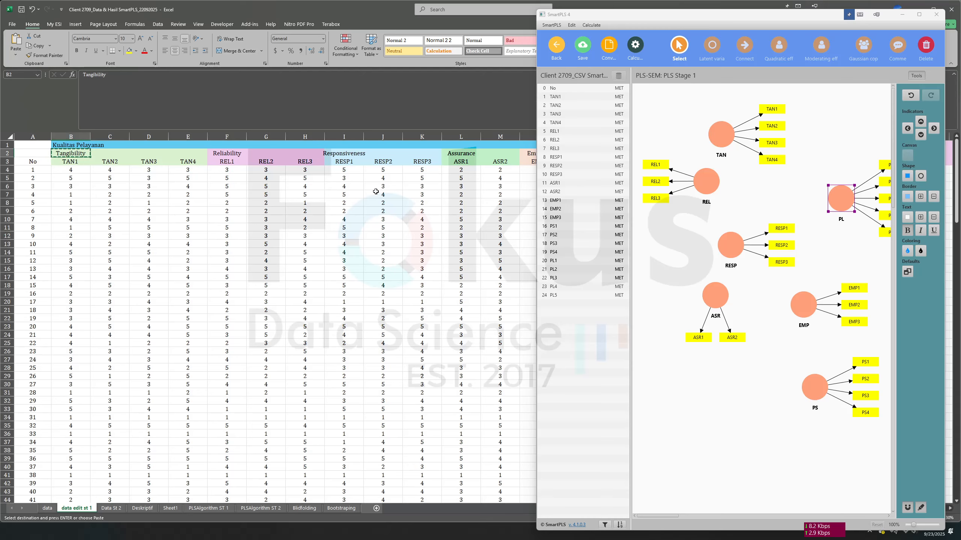
pyautogui.click(721, 135)
pyautogui.doubleClick(721, 135)
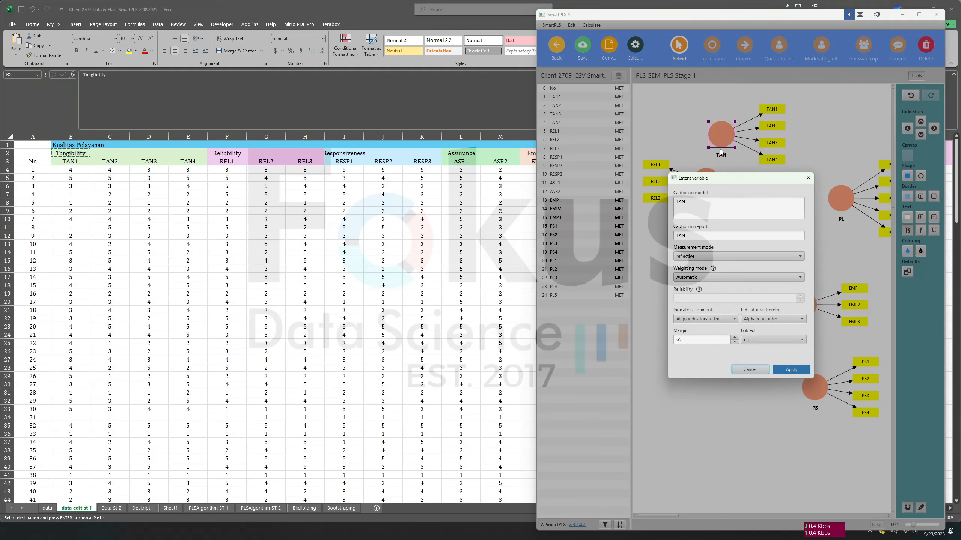
pyautogui.doubleClick(696, 203)
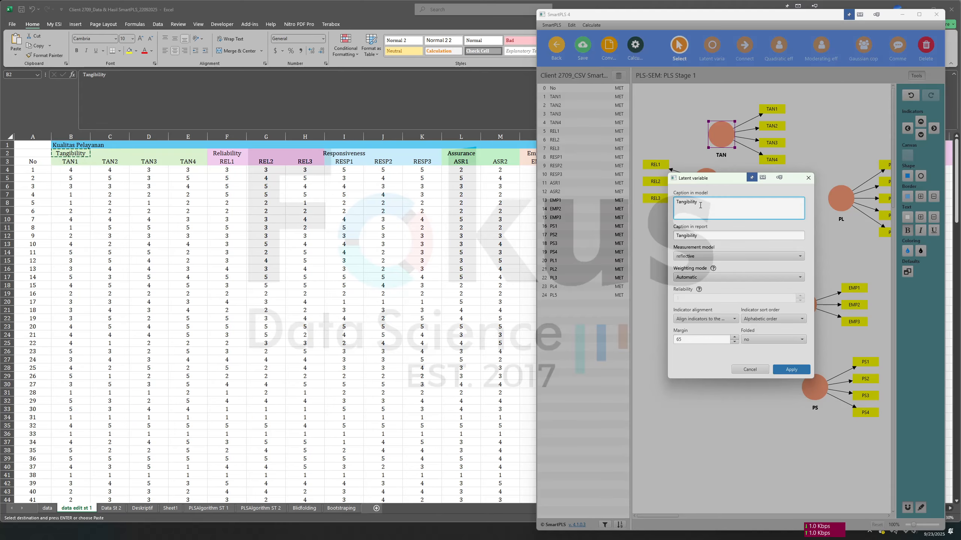
pyautogui.click(791, 369)
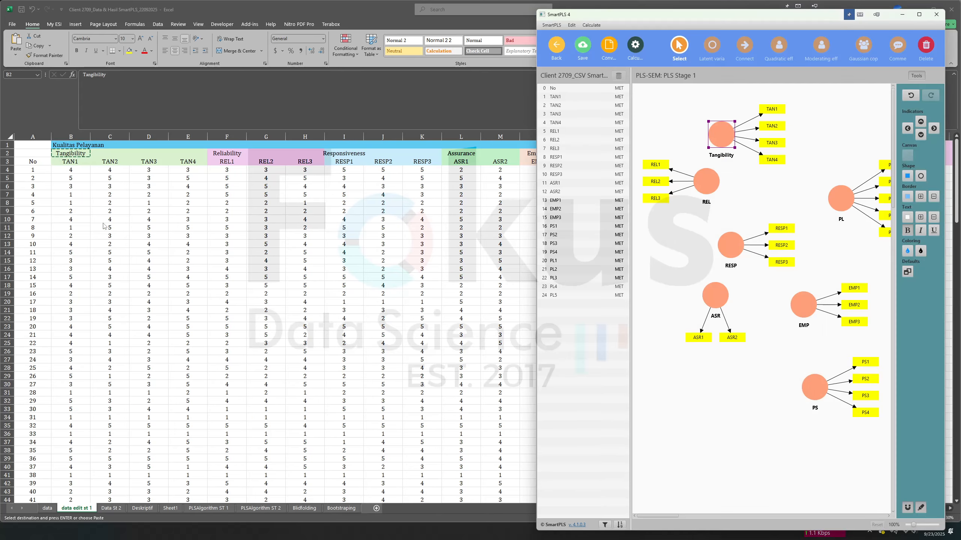
# Rename the REL construct as "Reliability" using the heading text from the data sheet
pyautogui.click(214, 153)
pyautogui.click(110, 77)
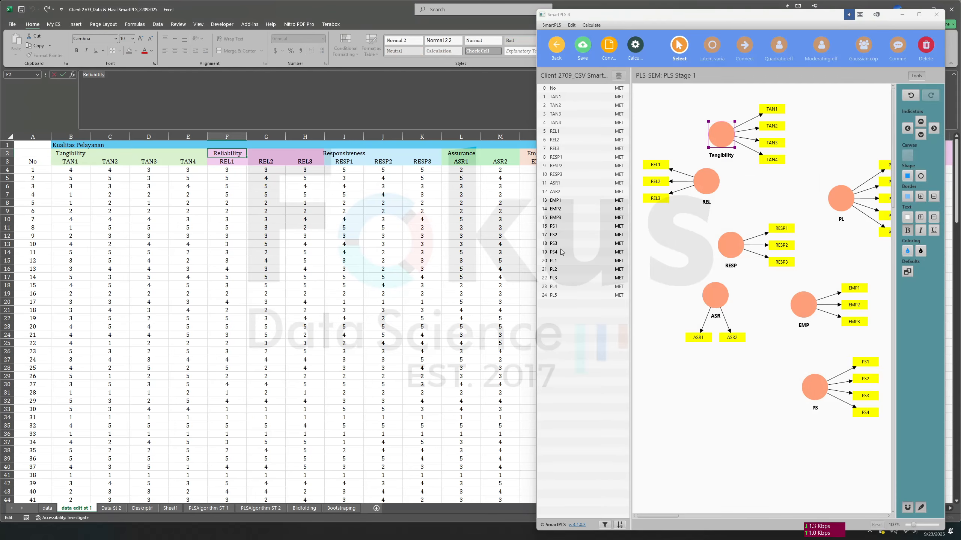
pyautogui.doubleClick(706, 181)
pyautogui.doubleClick(680, 201)
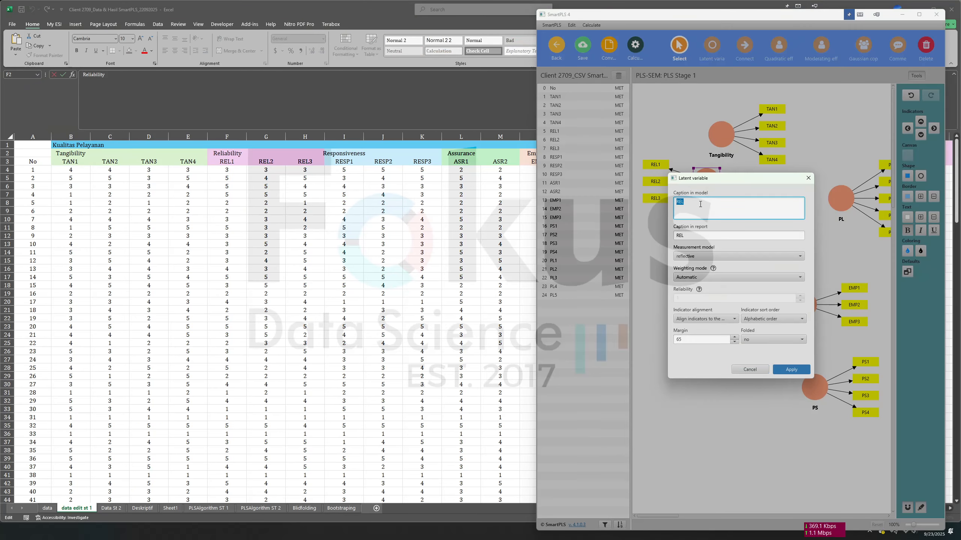
pyautogui.hotkey('ctrl', 'v')
pyautogui.click(791, 370)
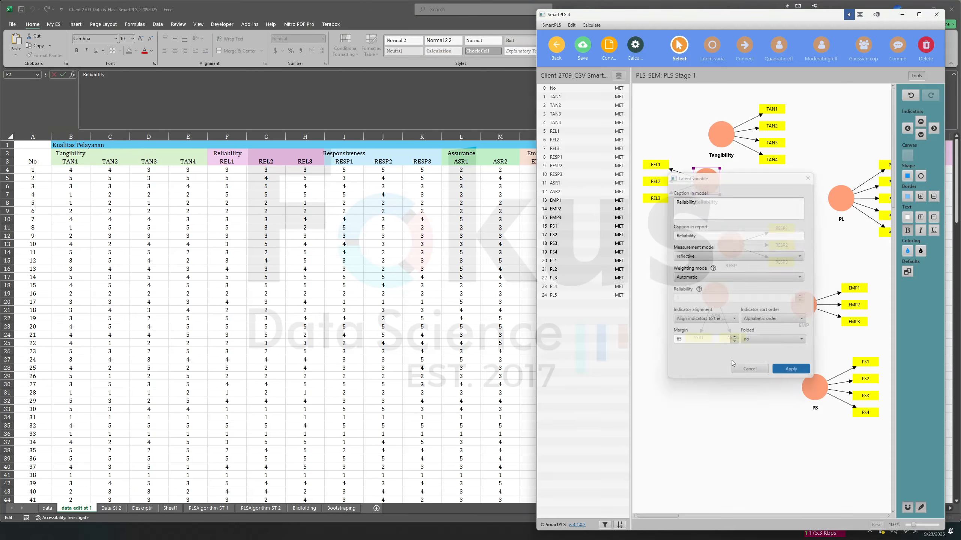
# Rename the RESP construct as "Responsiveness" using the heading text from the data sheet
pyautogui.doubleClick(338, 154)
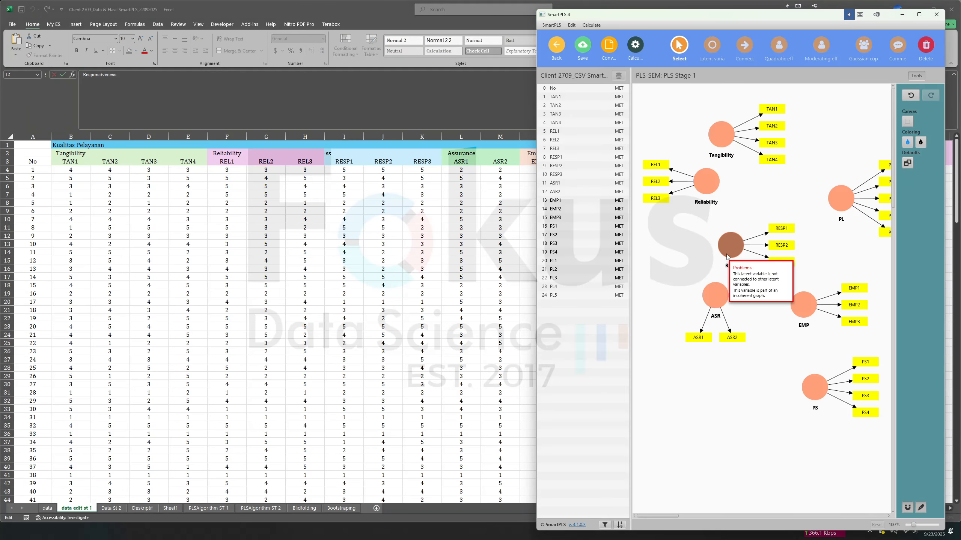
pyautogui.doubleClick(731, 245)
pyautogui.hotkey('ctrl', 'v')
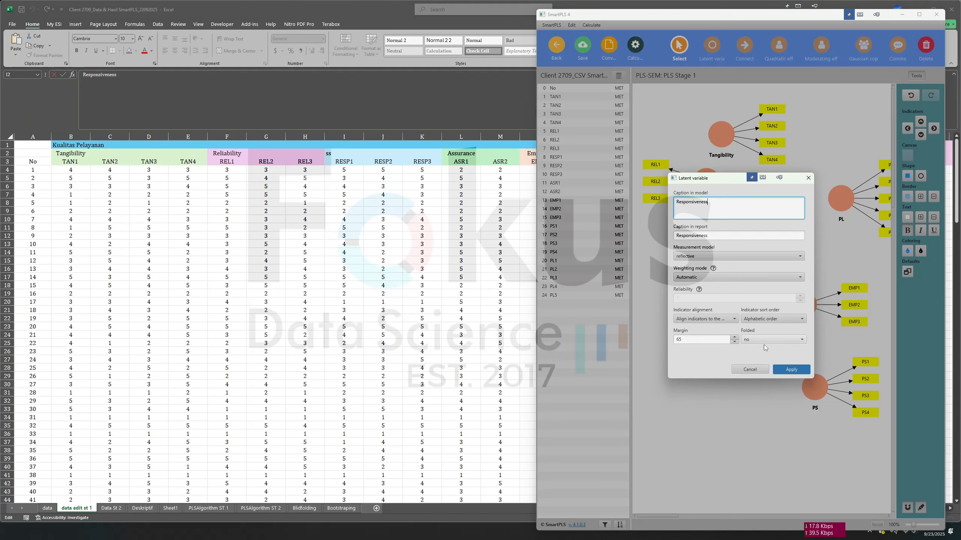
pyautogui.click(790, 369)
# Copy the "Assurance" heading from the data sheet, leave cell editing, and rename the ASR construct as "Assurance"
pyautogui.click(461, 153)
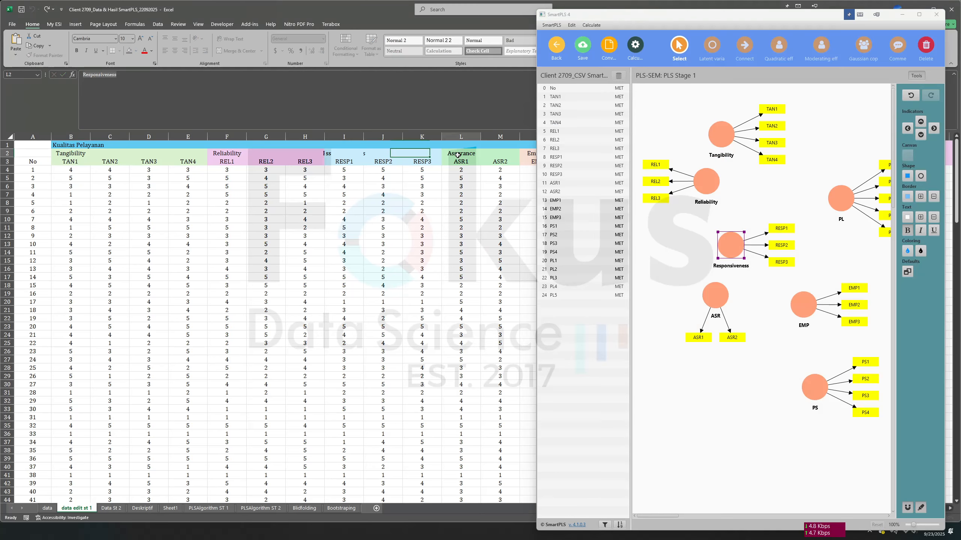
pyautogui.doubleClick(108, 82)
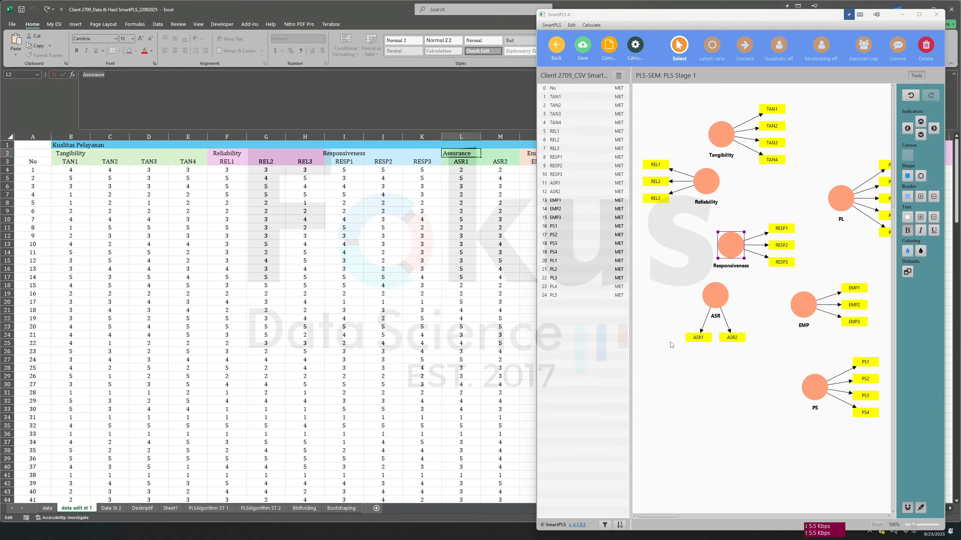
pyautogui.click(677, 281)
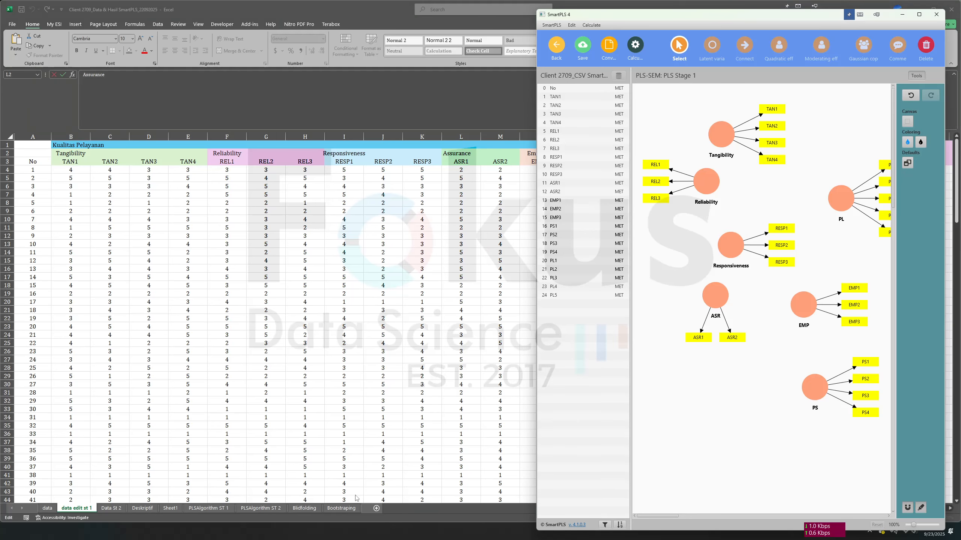
pyautogui.click(441, 336)
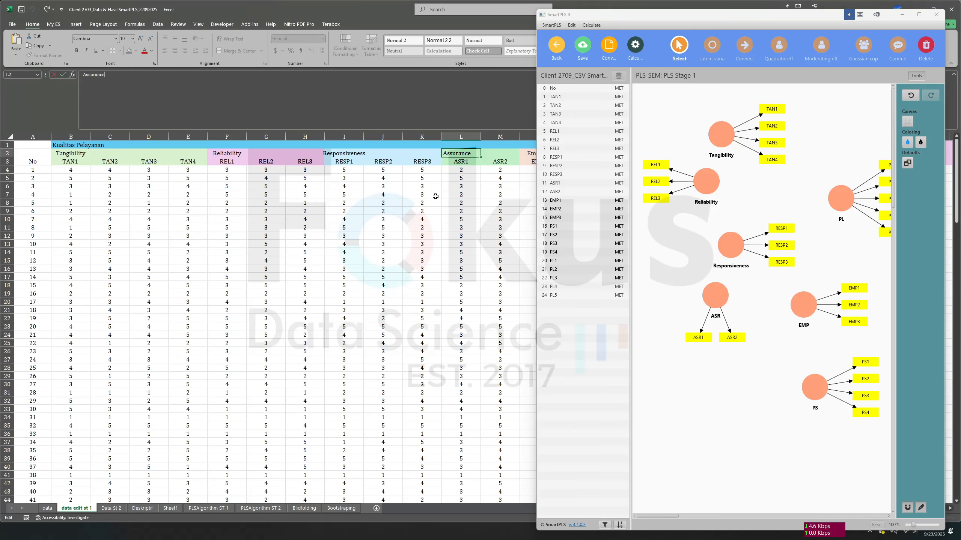
pyautogui.click(462, 195)
pyautogui.press('Right')
pyautogui.press('Right')
pyautogui.press('Right')
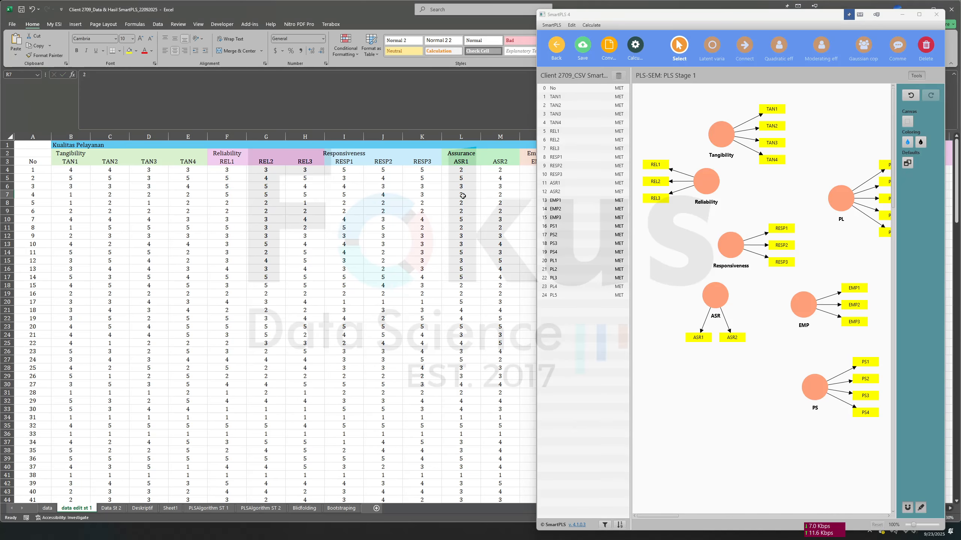
pyautogui.doubleClick(714, 297)
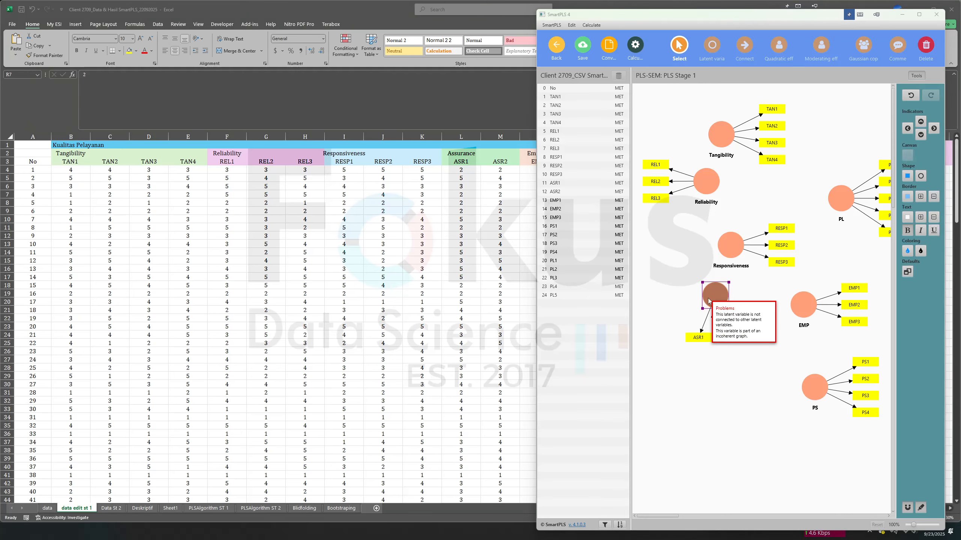
pyautogui.hotkey('ctrl', 'v')
pyautogui.click(791, 369)
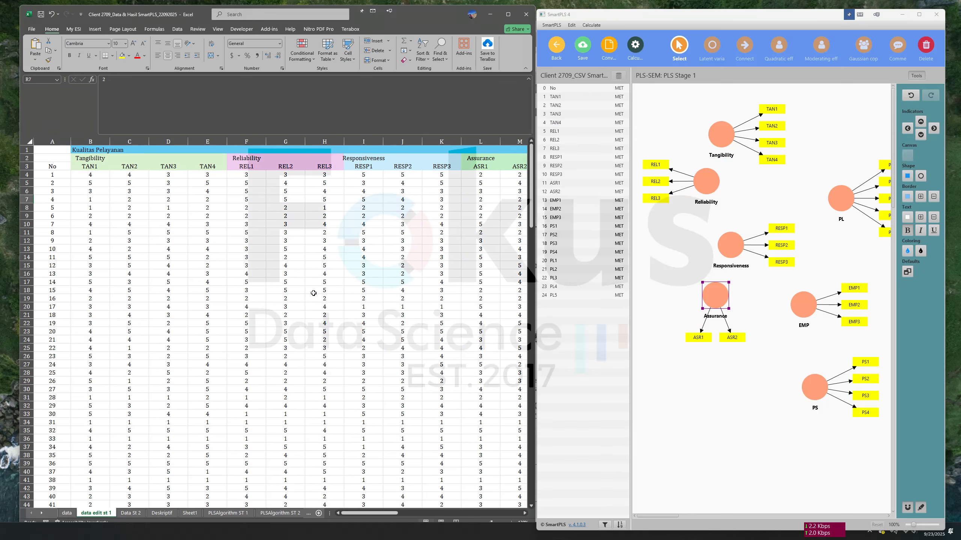
# Copy the "Empathy" heading above the EMP1 column and rename the EMP construct as "Empathy"
pyautogui.click(716, 366)
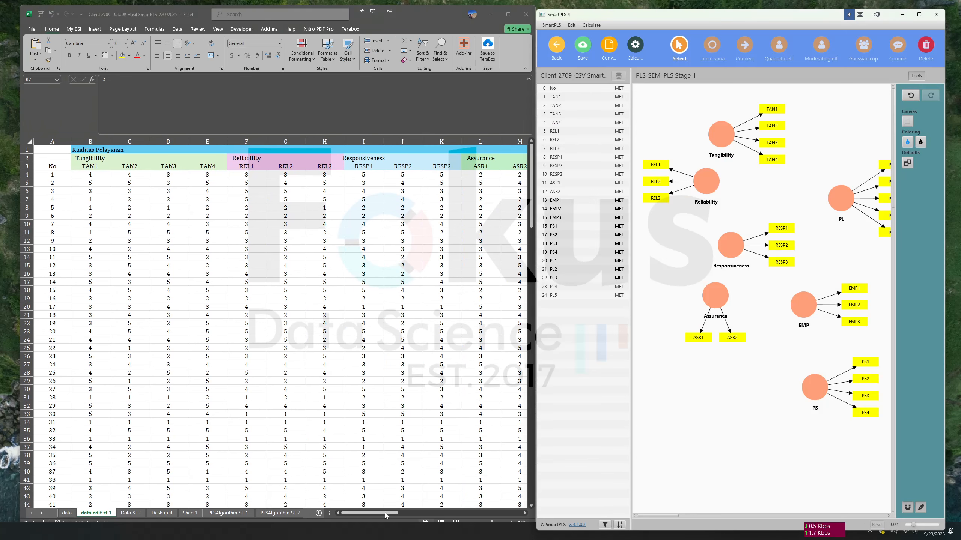
pyautogui.moveTo(385, 515); pyautogui.dragTo(421, 516)
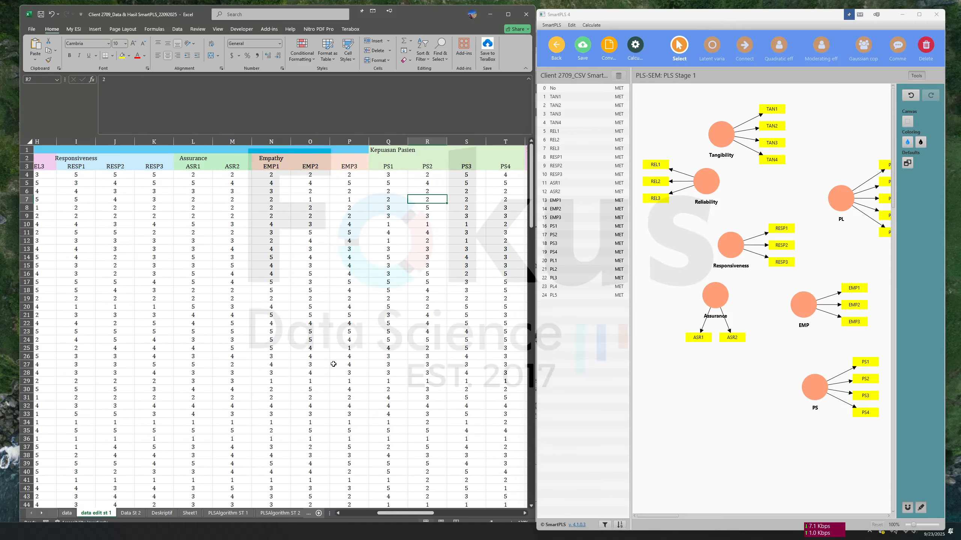
pyautogui.click(206, 158)
pyautogui.click(275, 157)
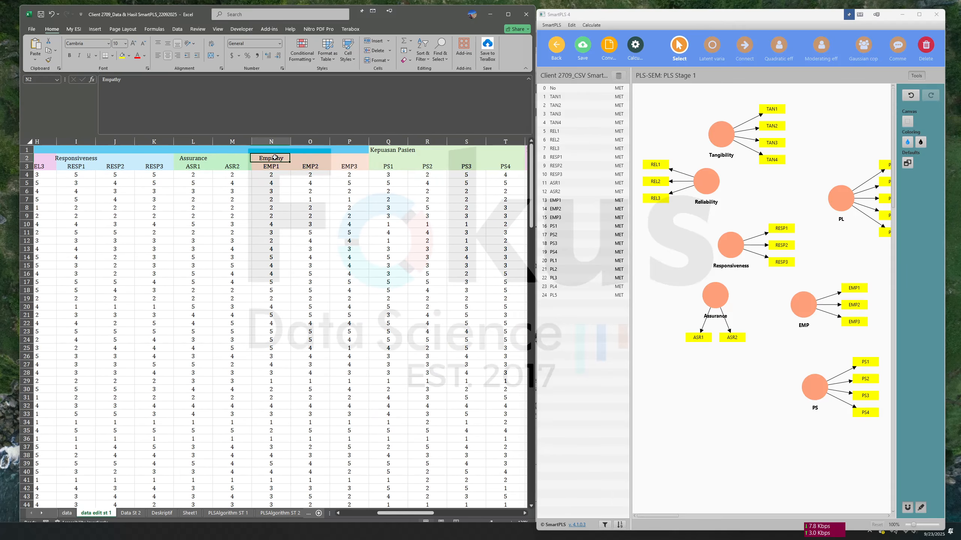
pyautogui.doubleClick(133, 79)
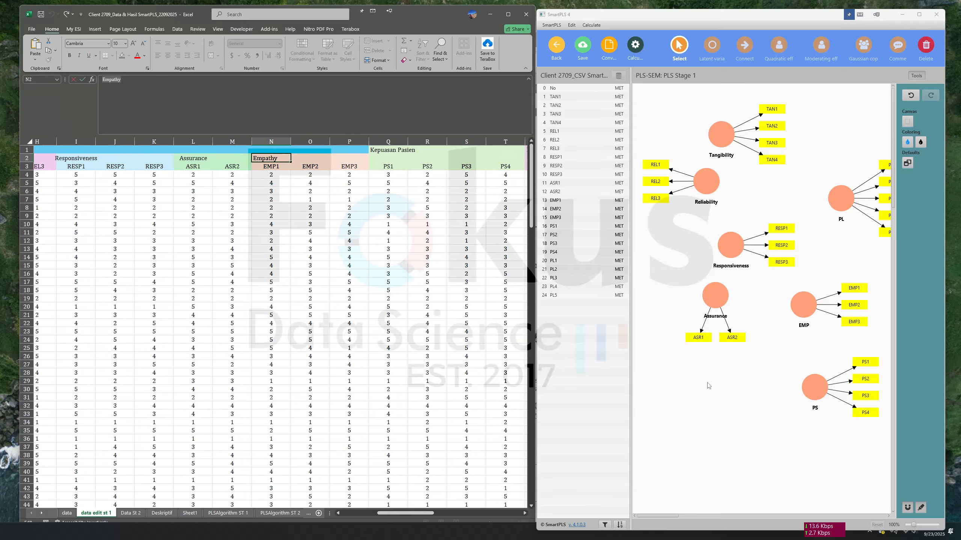
pyautogui.click(803, 304)
pyautogui.doubleClick(803, 304)
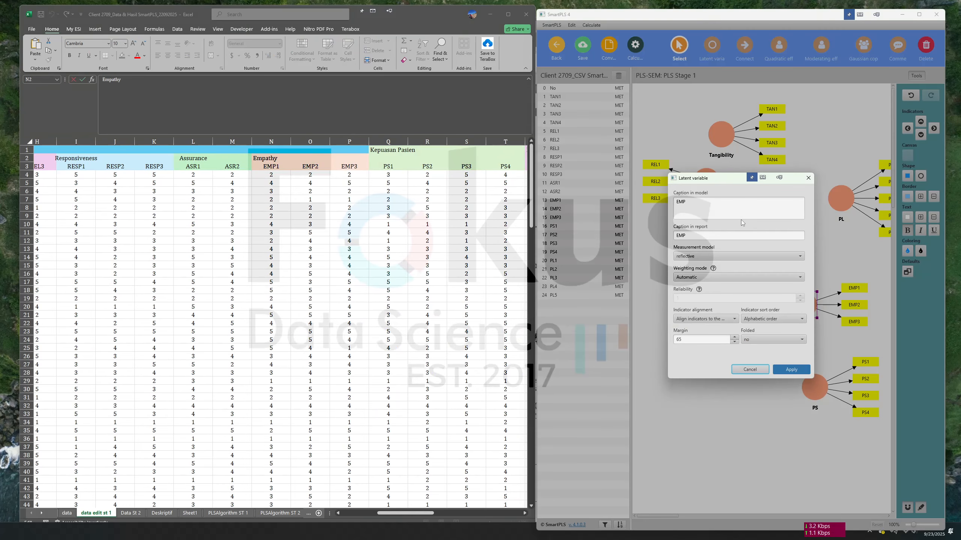
pyautogui.doubleClick(738, 207)
pyautogui.click(791, 370)
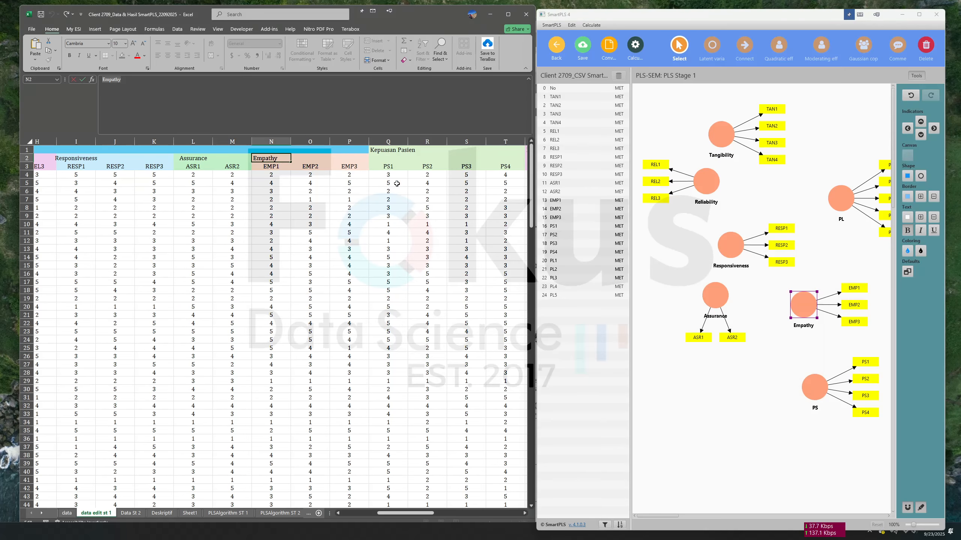
# Copy the "Kepuasan Pasien" heading above the PS1 column and rename the PS construct as "Kepuasan Pasien"
pyautogui.click(379, 152)
pyautogui.tripleClick(206, 84)
pyautogui.hotkey('ctrl', 'c')
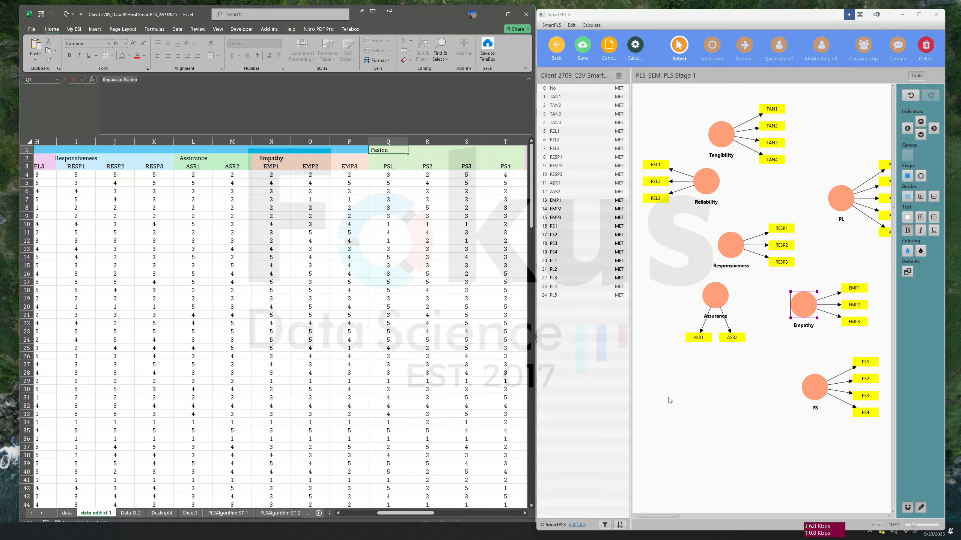
pyautogui.click(669, 400)
pyautogui.doubleClick(811, 389)
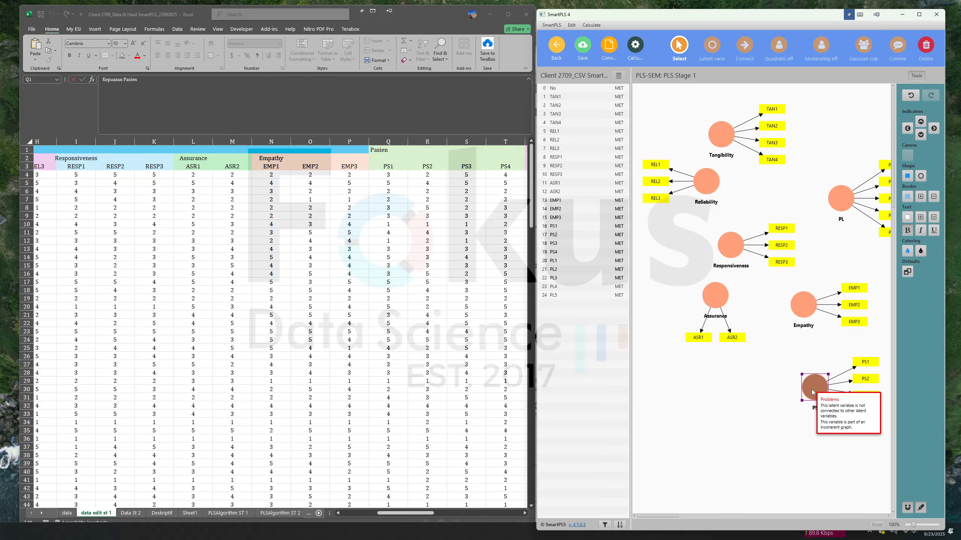
pyautogui.hotkey('ctrl', 'v')
pyautogui.click(791, 369)
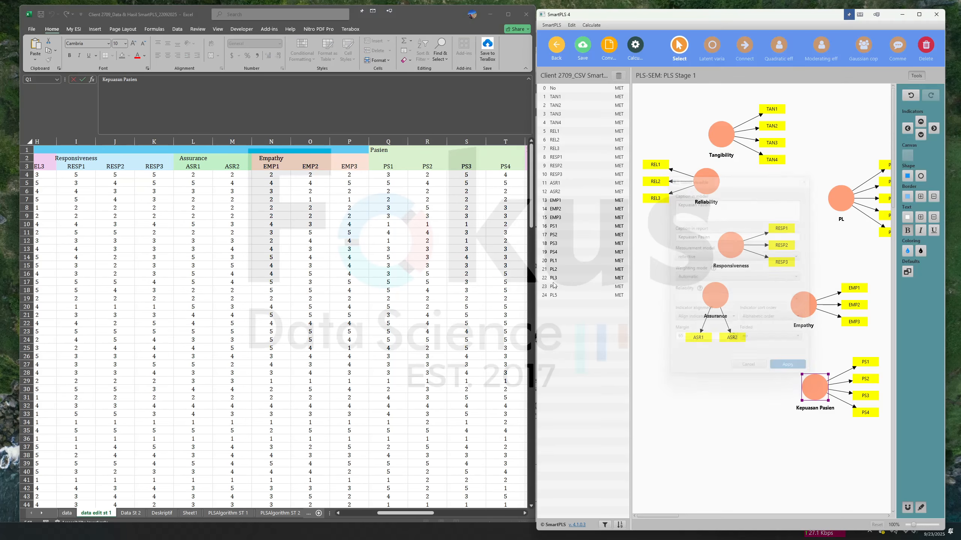
# Copy the "Kesetiaan Pasien" heading above the PL1 column and rename the PL construct as "Kesetiaan Pasien"
pyautogui.moveTo(420, 516); pyautogui.dragTo(467, 515)
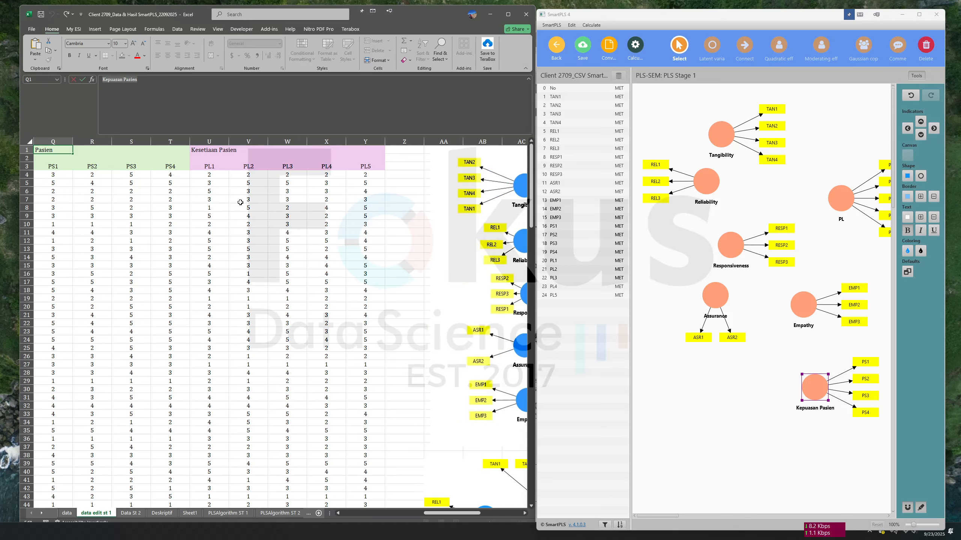
pyautogui.click(203, 149)
pyautogui.click(197, 103)
pyautogui.hotkey('ctrl', 'a')
pyautogui.hotkey('ctrl', 'c')
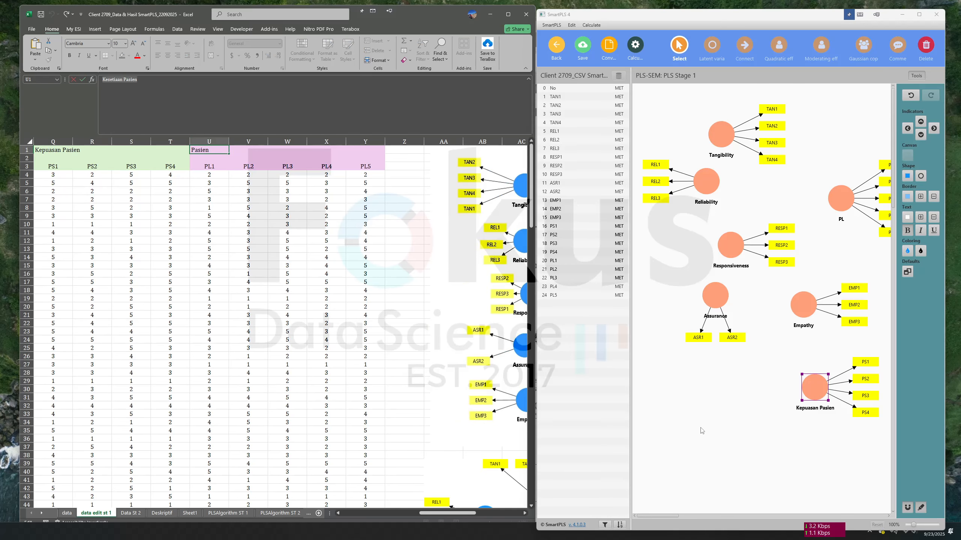
pyautogui.click(721, 434)
pyautogui.doubleClick(834, 201)
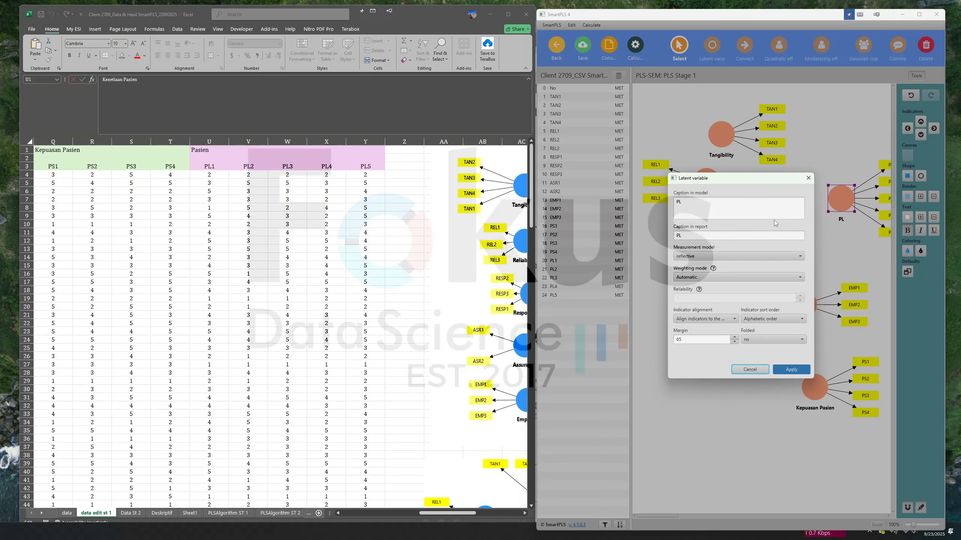
pyautogui.hotkey('ctrl', 'v')
pyautogui.click(790, 370)
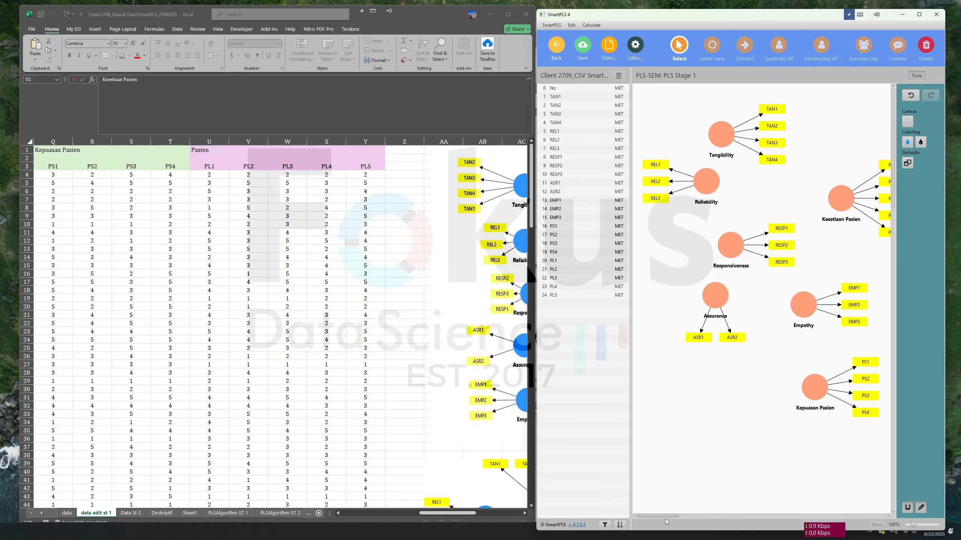
# Following the reference diagram beside the data, place Tangibility at the top centre of the model with its indicators aligned above it
pyautogui.click(451, 515)
pyautogui.moveTo(455, 513); pyautogui.dragTo(494, 516)
pyautogui.moveTo(309, 285); pyautogui.dragTo(303, 284)
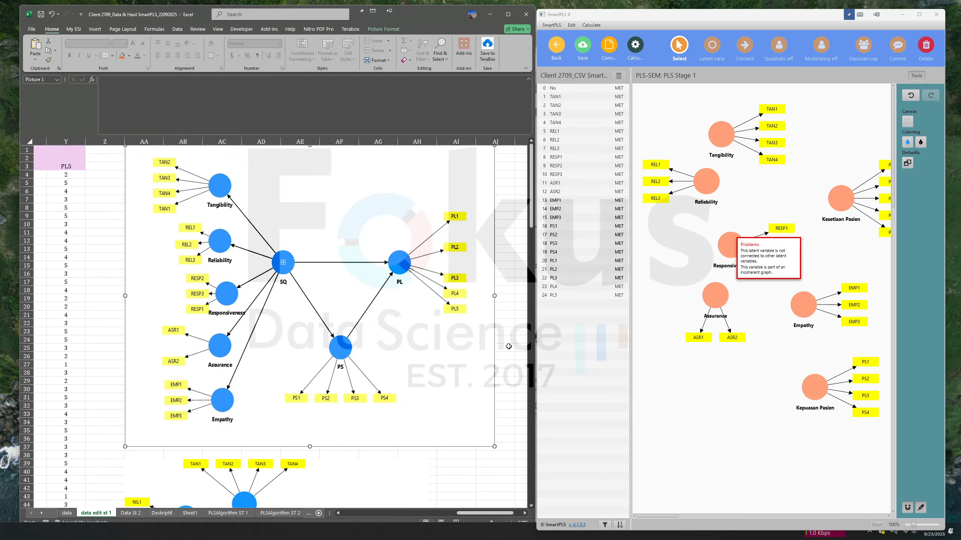
pyautogui.scroll(-6, 449, 338)
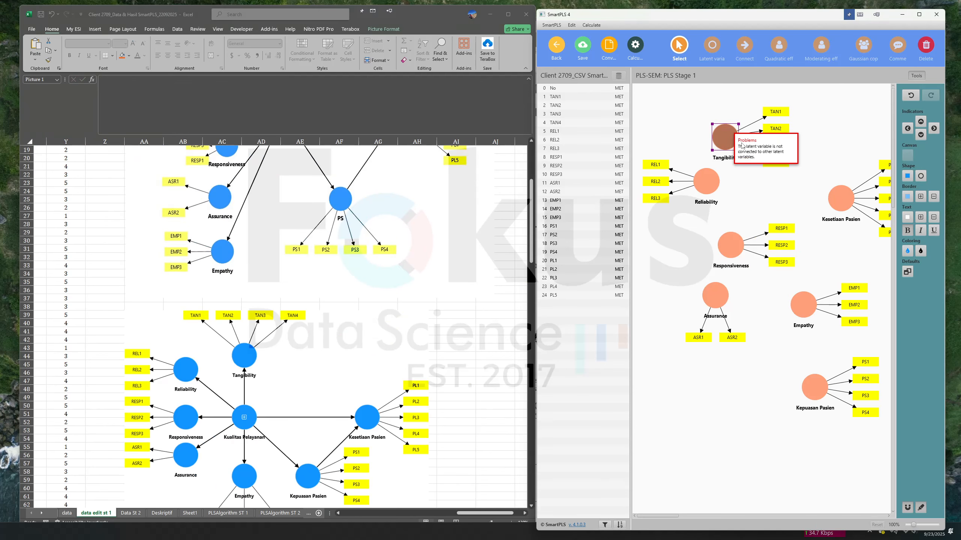
pyautogui.moveTo(716, 160); pyautogui.dragTo(760, 166)
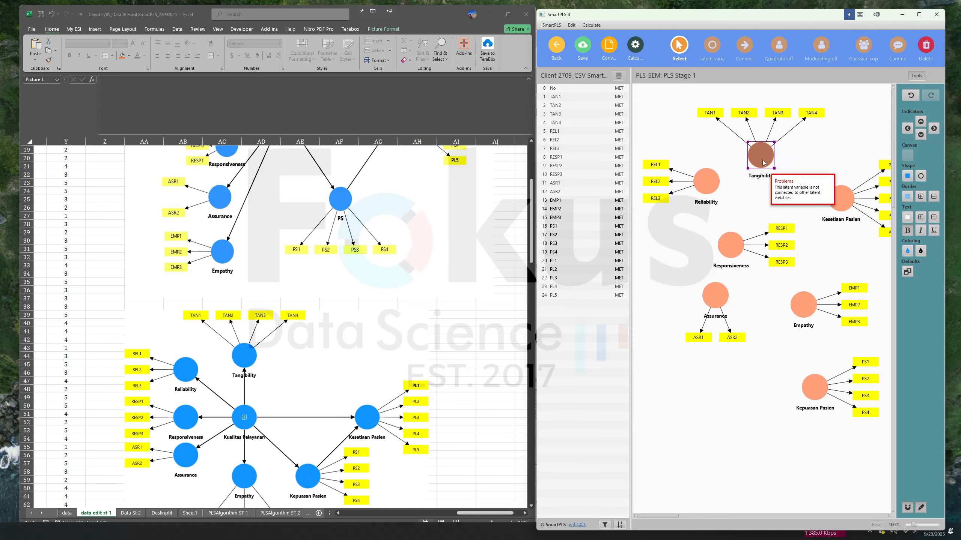
# Align the Responsiveness indicators to the left of their construct and place Responsiveness directly beneath Reliability
pyautogui.click(728, 252)
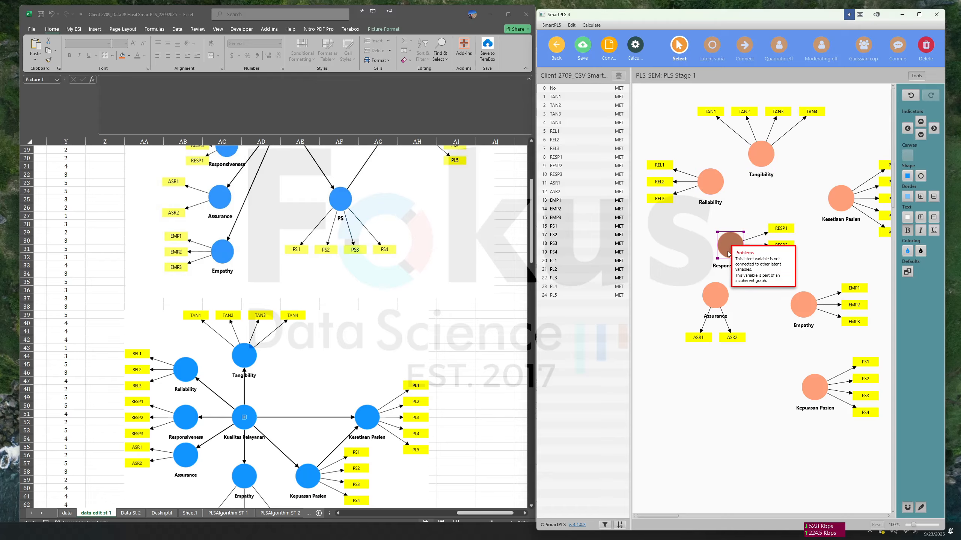
pyautogui.click(907, 128)
pyautogui.moveTo(729, 251); pyautogui.dragTo(715, 243)
# Align the Assurance indicators to the left of their construct, and place Empathy below Tangibility with its indicators aligned underneath
pyautogui.click(715, 295)
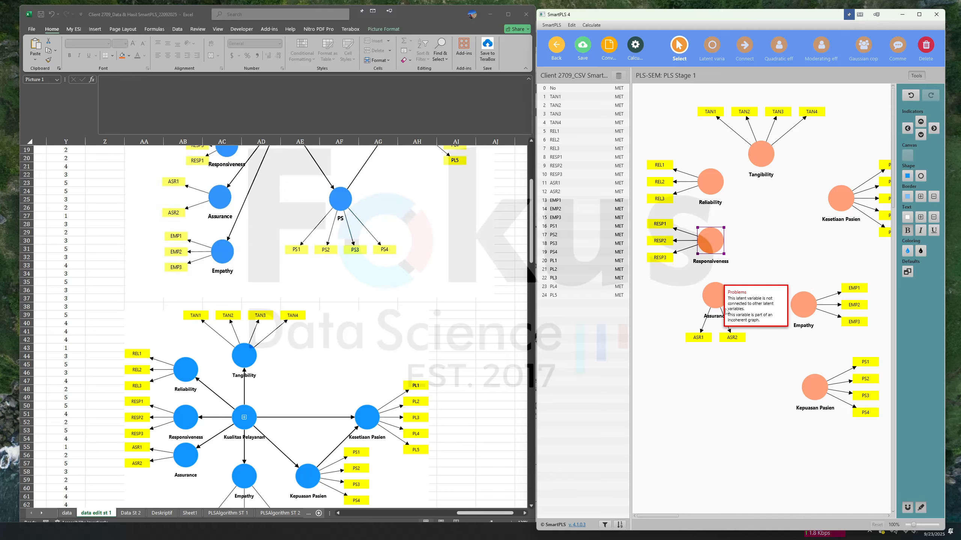
pyautogui.click(908, 129)
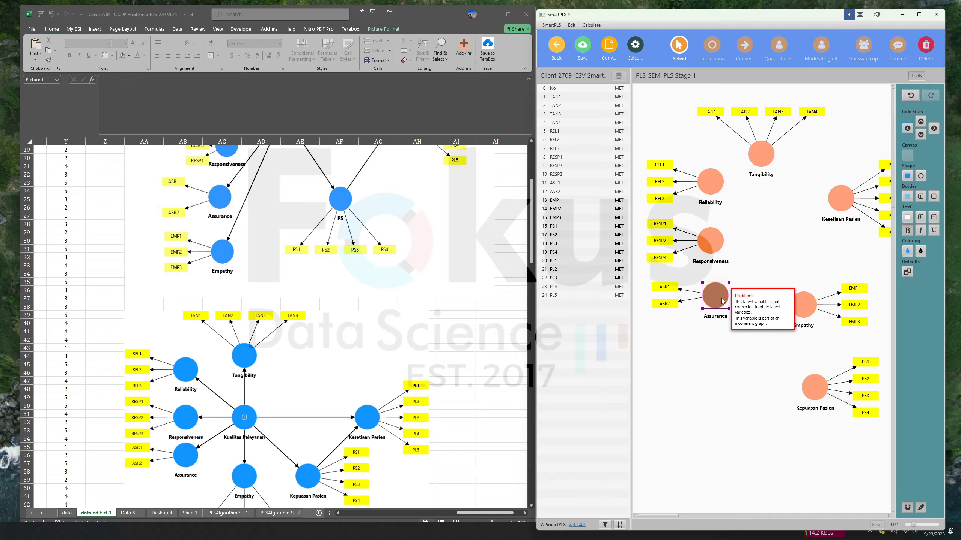
pyautogui.moveTo(803, 305); pyautogui.dragTo(761, 332)
pyautogui.click(920, 135)
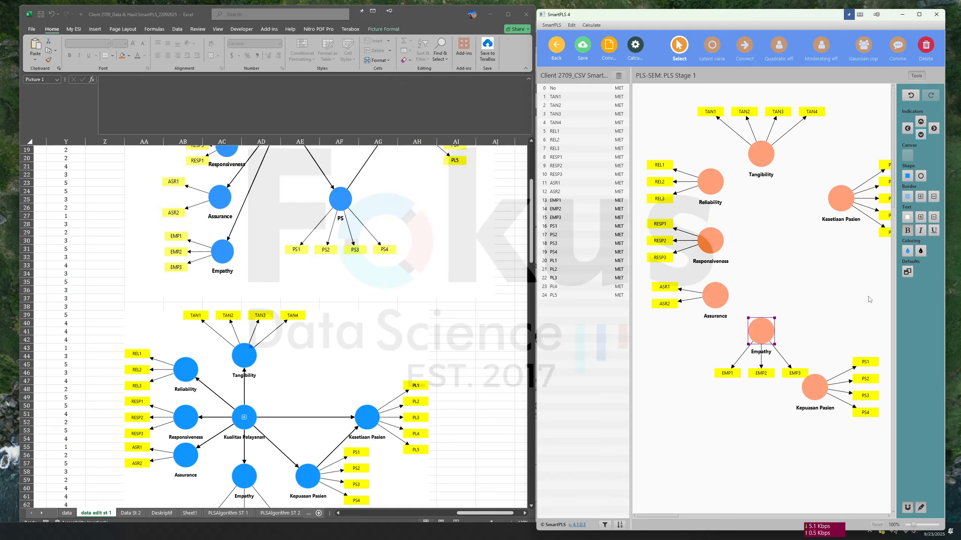
# Move Kesetiaan Pasien to the far right of the model and Kepuasan Pasien between it and Empathy, slightly lower
pyautogui.click(686, 516)
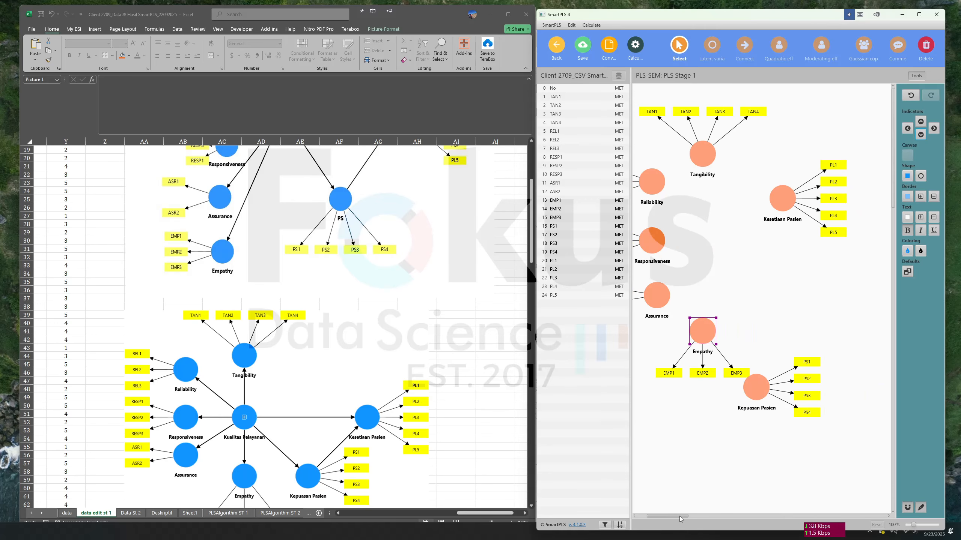
pyautogui.moveTo(756, 386); pyautogui.dragTo(782, 286)
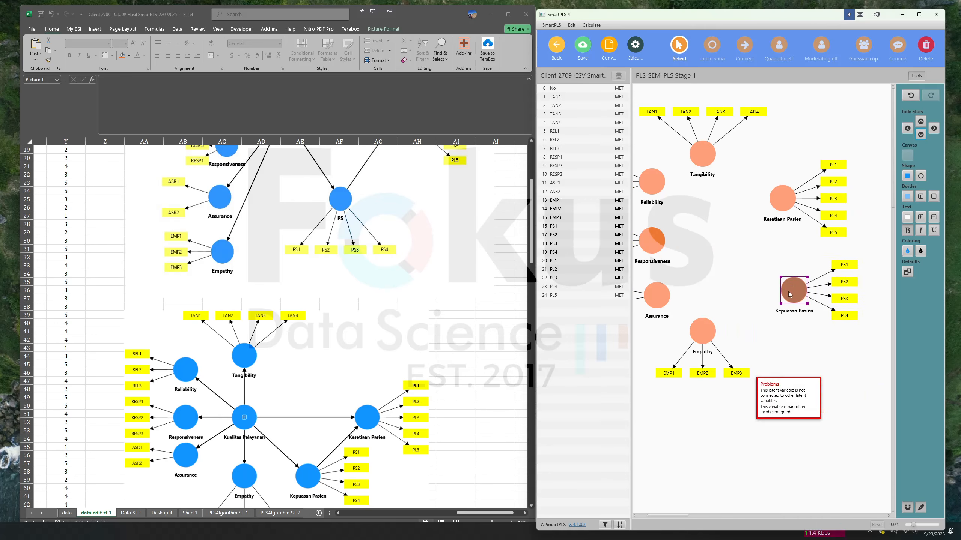
pyautogui.moveTo(782, 208); pyautogui.dragTo(847, 245)
pyautogui.moveTo(785, 298); pyautogui.dragTo(778, 322)
pyautogui.click(747, 247)
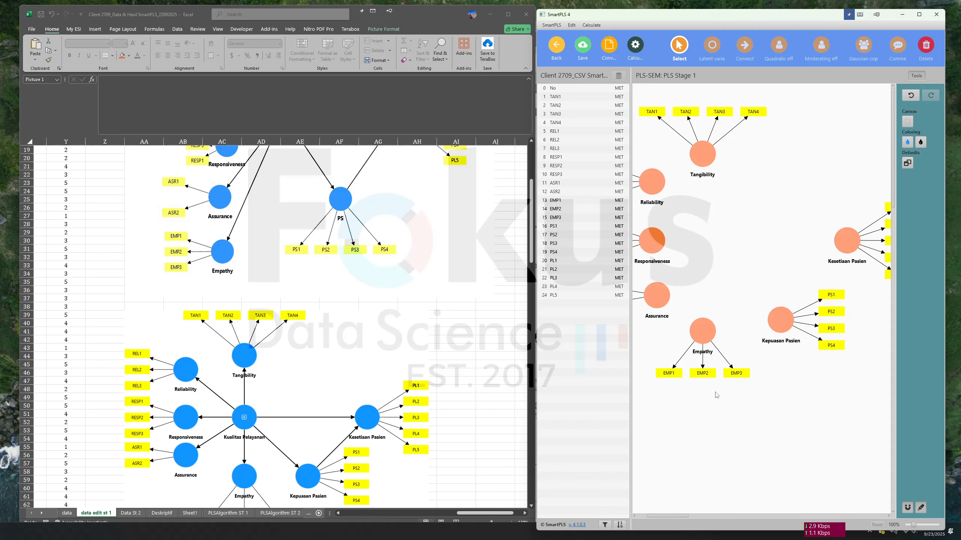
# Add a new latent variable in the middle of the model using all indicators from TAN1 through EMP3, accepting the default name
pyautogui.moveTo(669, 515); pyautogui.dragTo(658, 513)
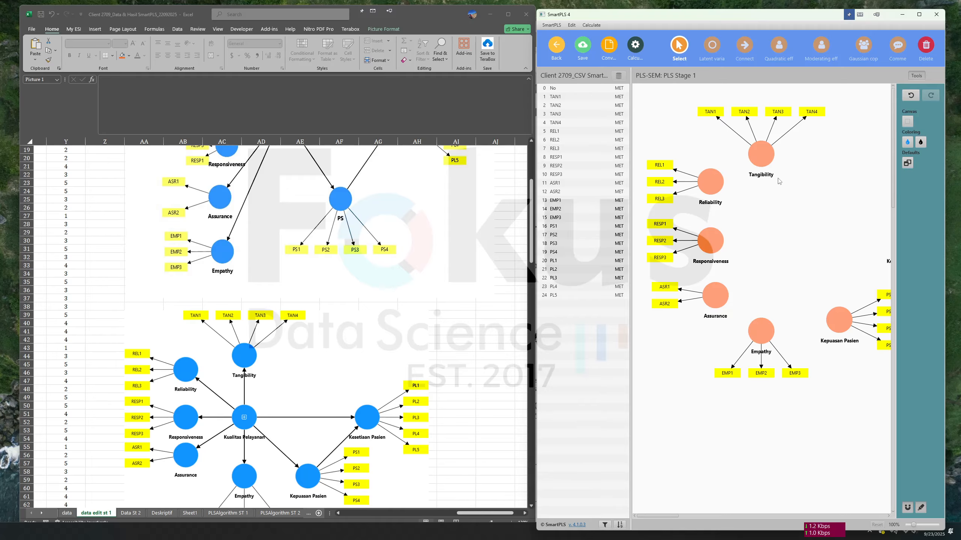
pyautogui.click(761, 154)
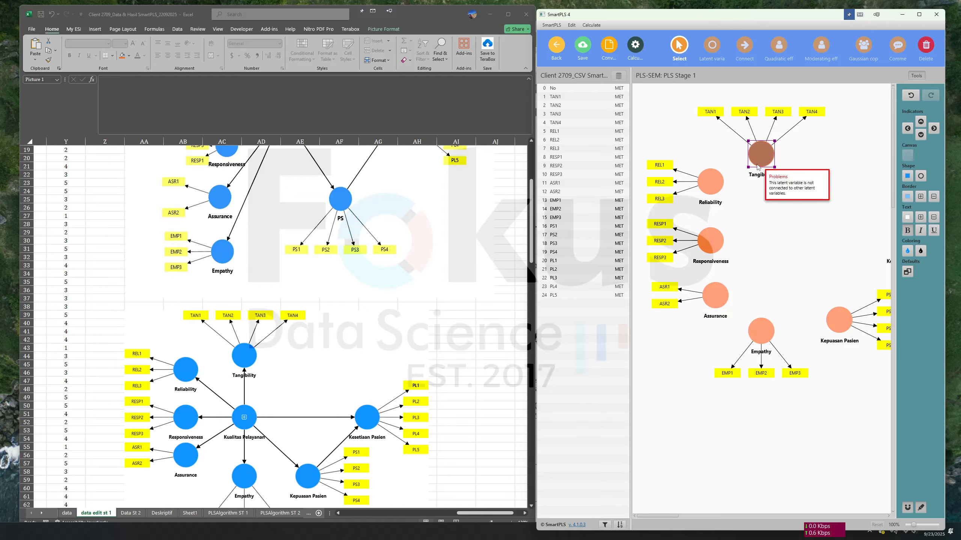
pyautogui.click(583, 98)
pyautogui.keyDown('shift'); pyautogui.click(562, 218); pyautogui.keyUp('shift')
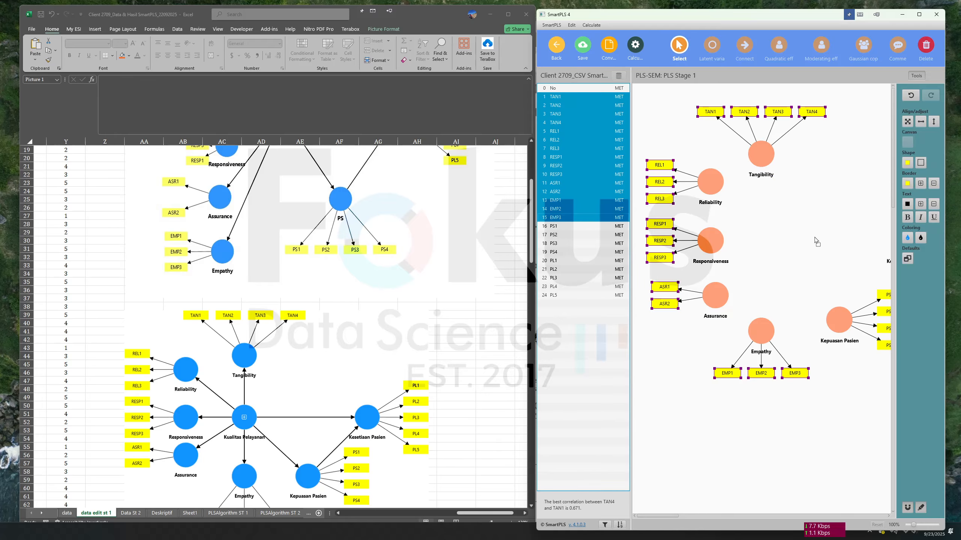
pyautogui.moveTo(816, 242); pyautogui.dragTo(815, 238)
pyautogui.press('Return')
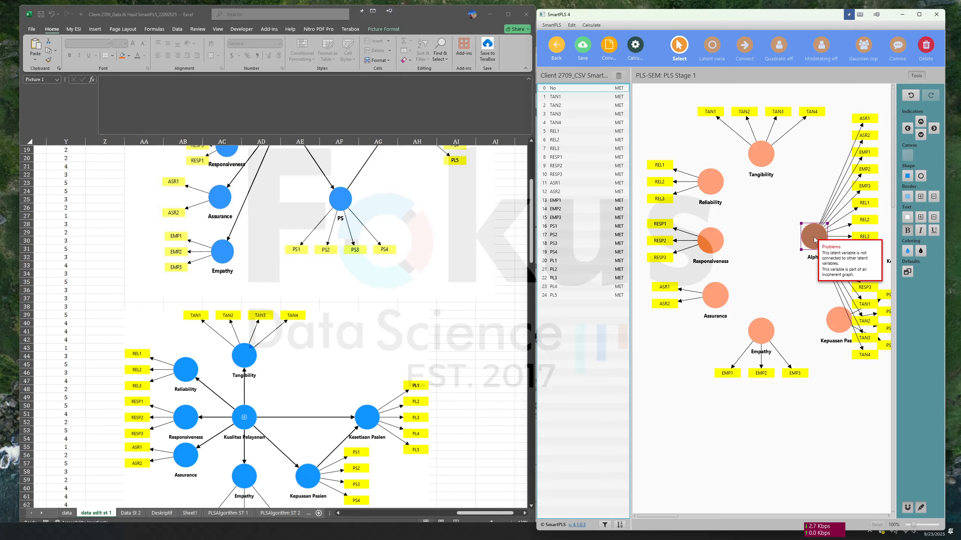
# Copy the "Kualitas Pelayanan" heading from cell B1 and rename the Alpha construct as "Kualitas Pelayanan"
pyautogui.scroll(6, 189, 295)
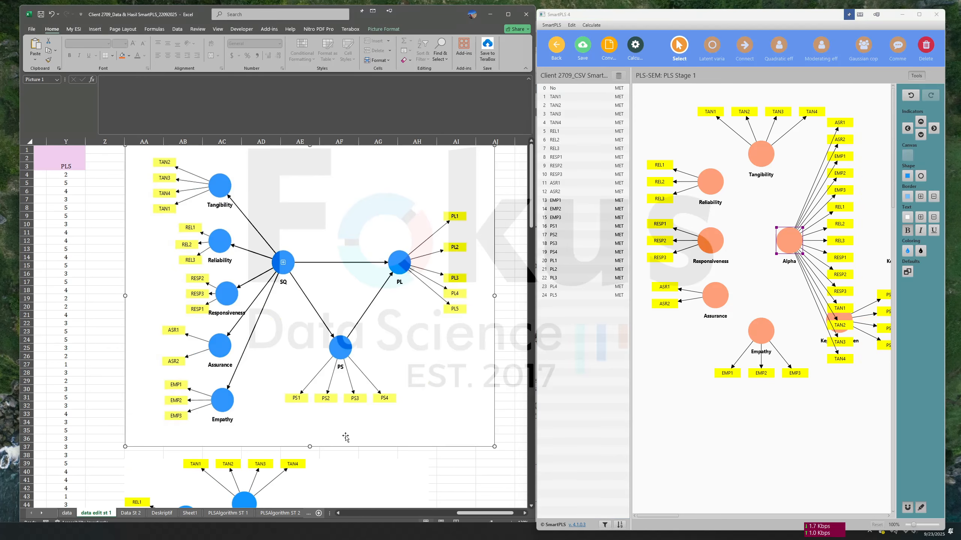
pyautogui.moveTo(467, 515); pyautogui.dragTo(349, 513)
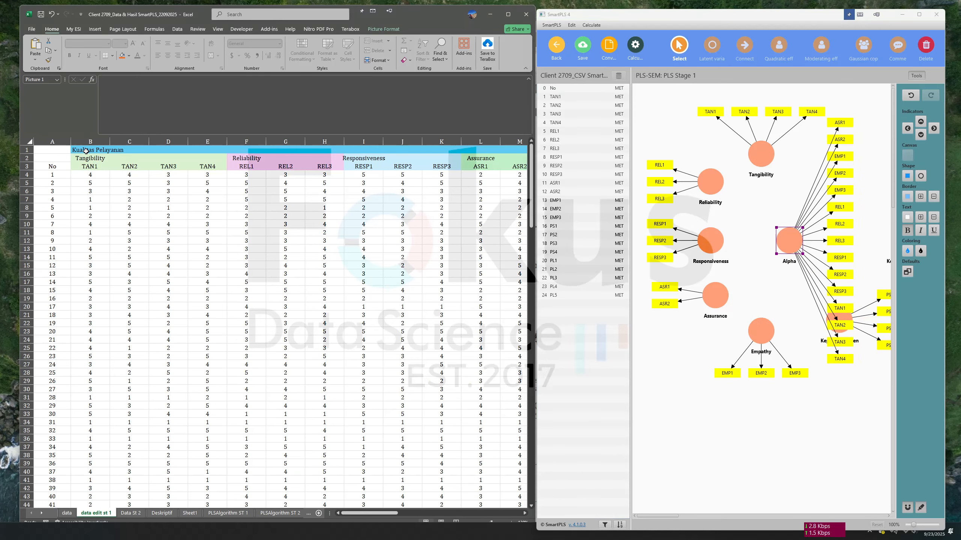
pyautogui.click(86, 151)
pyautogui.moveTo(167, 84); pyautogui.dragTo(106, 80)
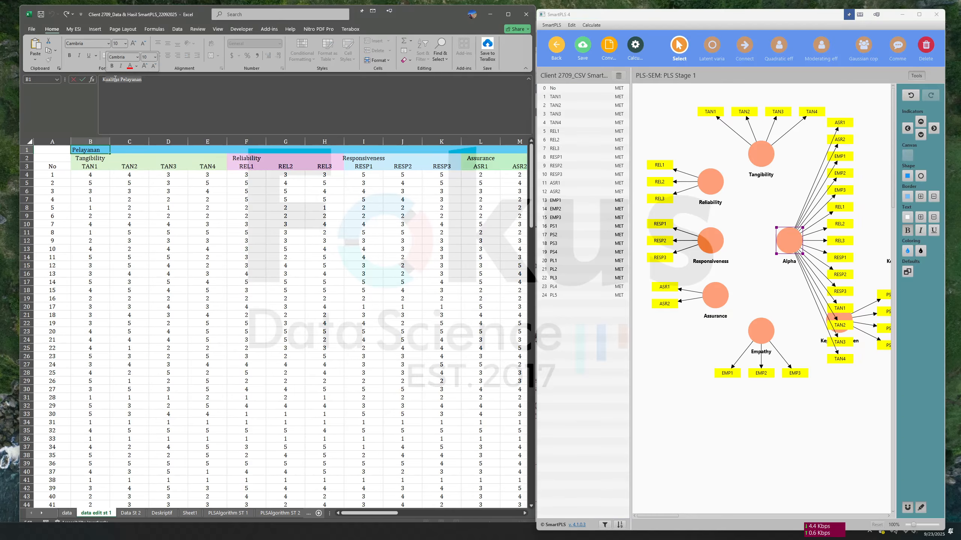
pyautogui.doubleClick(115, 79)
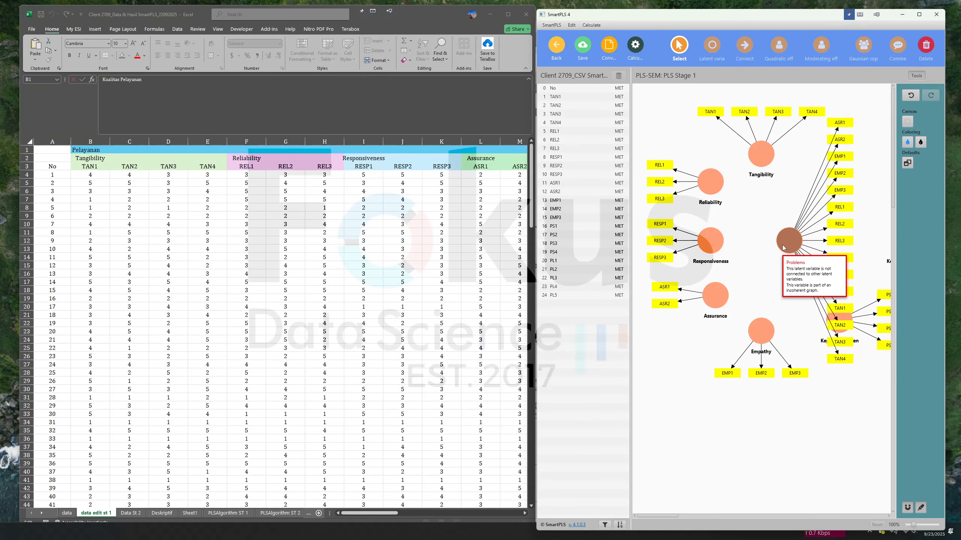
pyautogui.doubleClick(782, 244)
pyautogui.write('Kualitas Pelayanan')
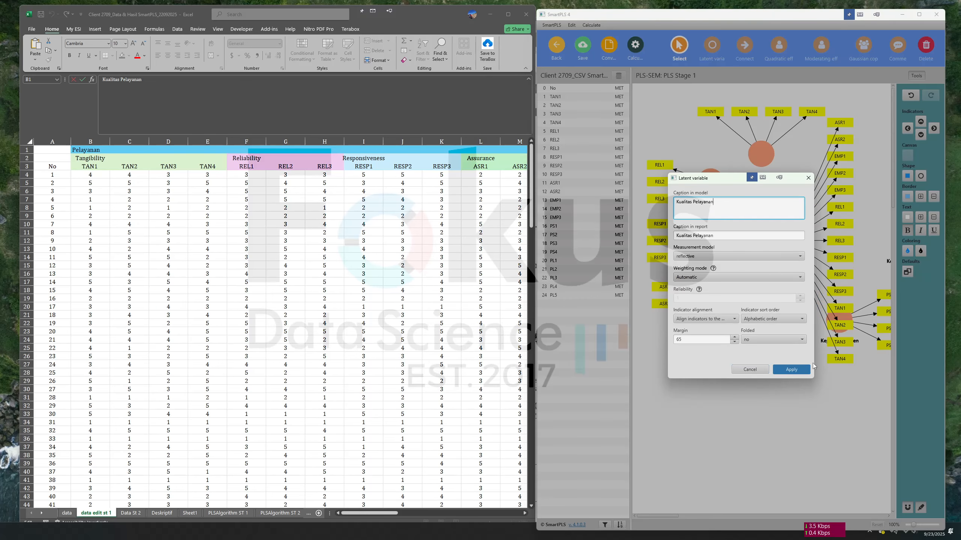
pyautogui.click(791, 369)
pyautogui.moveTo(780, 260); pyautogui.dragTo(788, 258)
# Examine the second-order outer loadings and AVE of Kualitas Pelayanan in the PLSAlgorithm ST 1 sheet
pyautogui.click(190, 514)
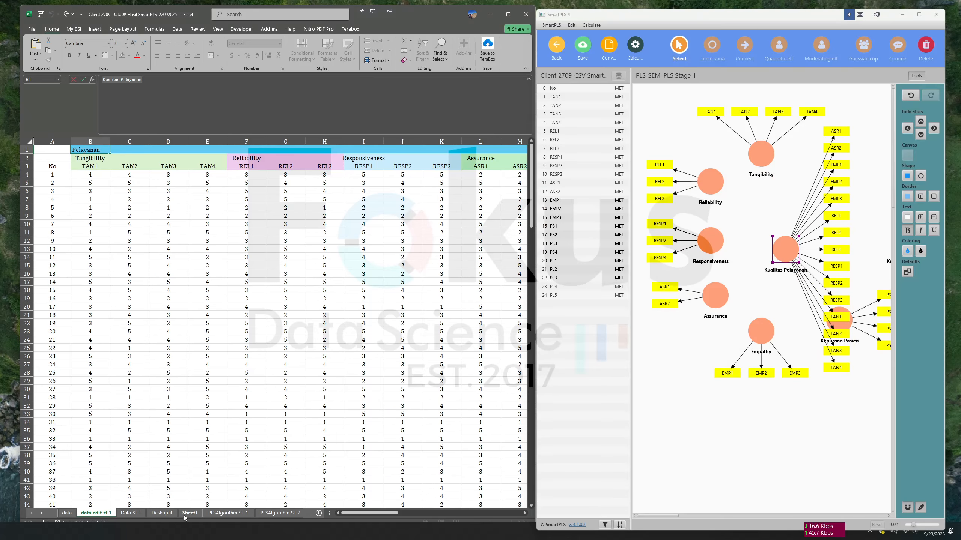
pyautogui.click(221, 513)
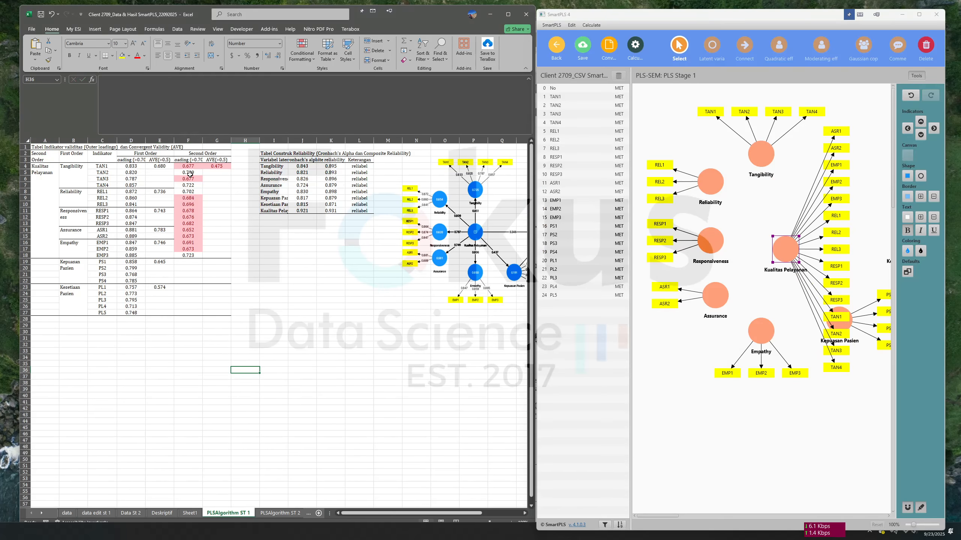
pyautogui.moveTo(189, 167); pyautogui.dragTo(222, 252)
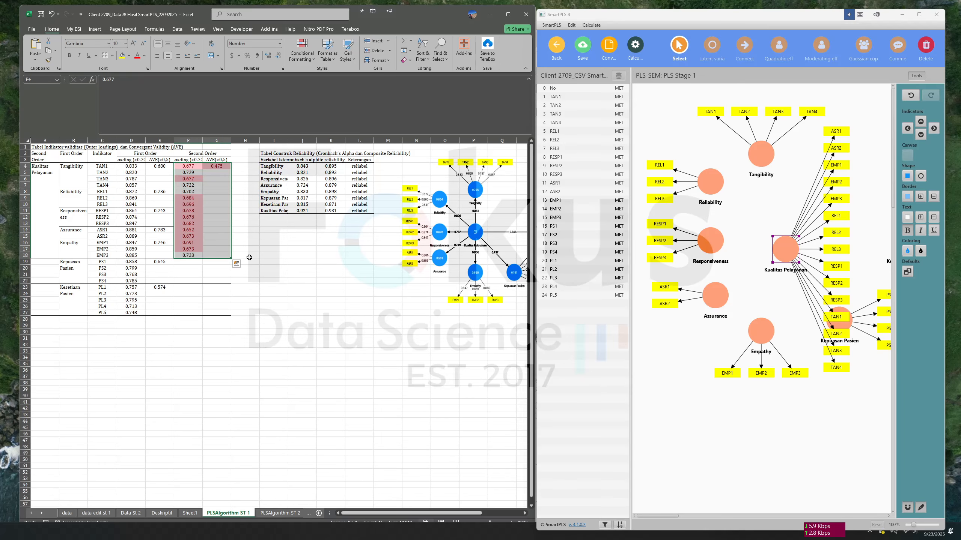
pyautogui.moveTo(782, 246); pyautogui.dragTo(786, 237)
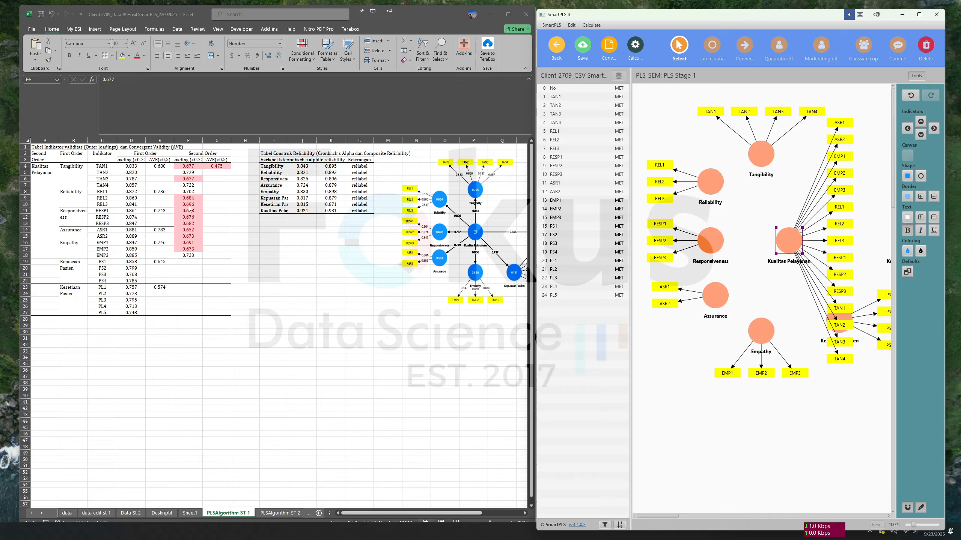
pyautogui.click(188, 217)
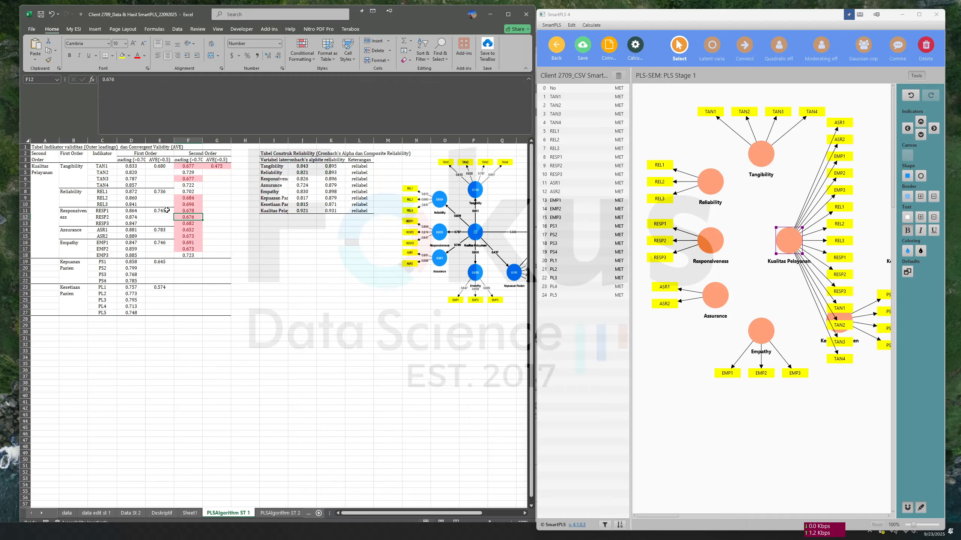
pyautogui.click(229, 211)
pyautogui.click(188, 186)
pyautogui.click(188, 190)
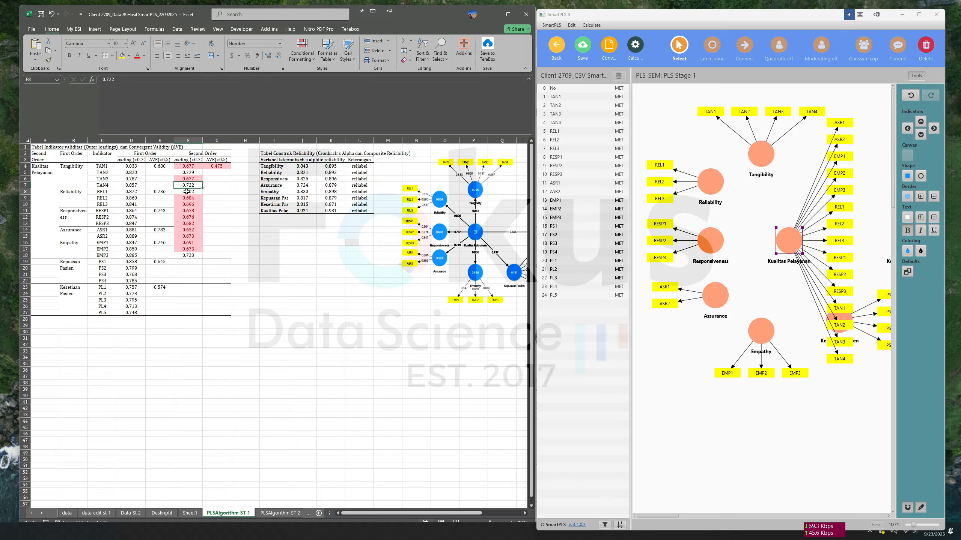
pyautogui.click(194, 171)
pyautogui.click(194, 185)
pyautogui.click(290, 242)
# Hide the indicators of Kualitas Pelayanan and position the construct level with Responsiveness
pyautogui.moveTo(788, 242); pyautogui.dragTo(787, 246)
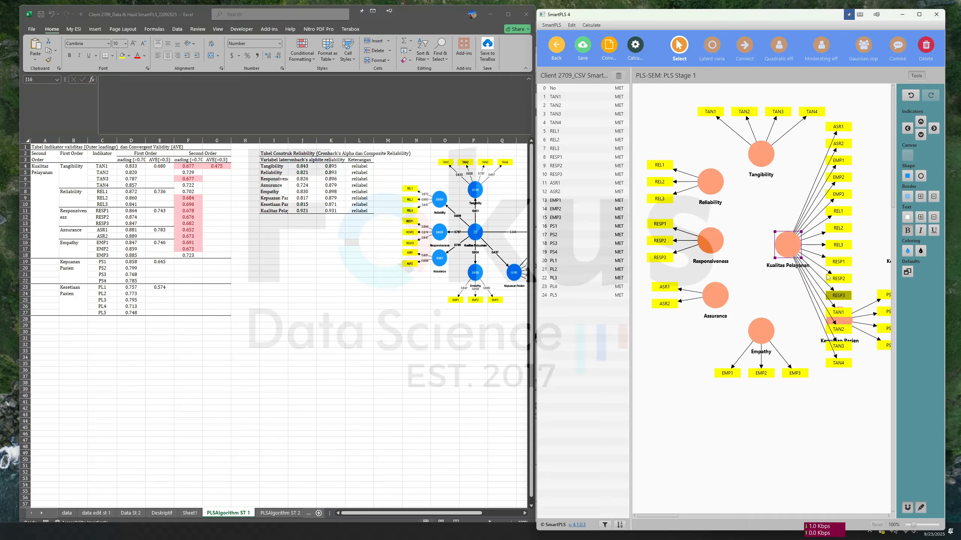
pyautogui.rightClick(790, 246)
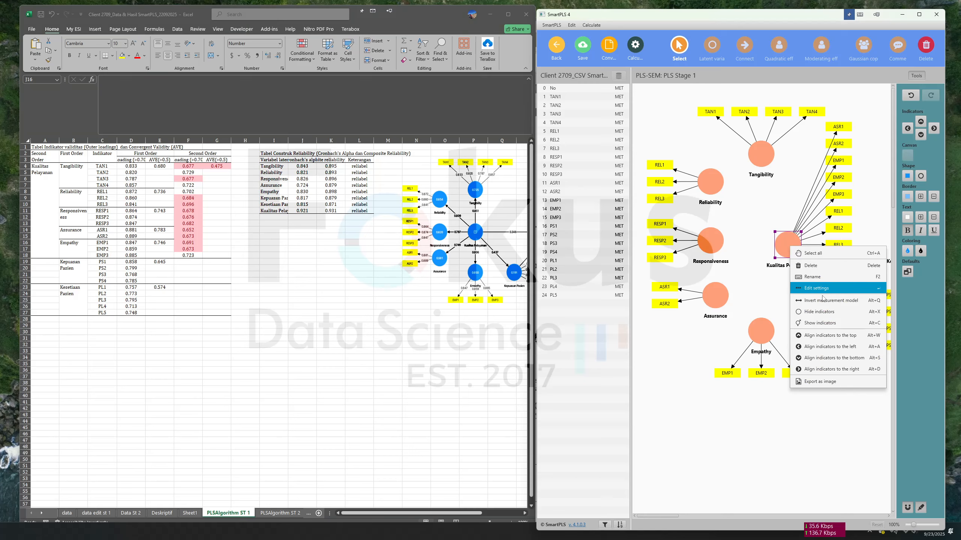
pyautogui.click(819, 313)
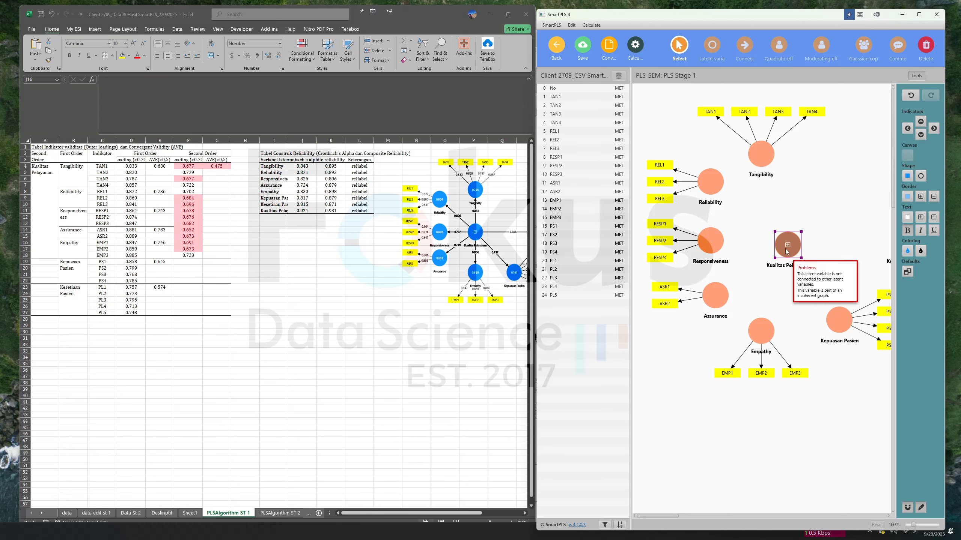
pyautogui.moveTo(786, 250); pyautogui.dragTo(793, 247)
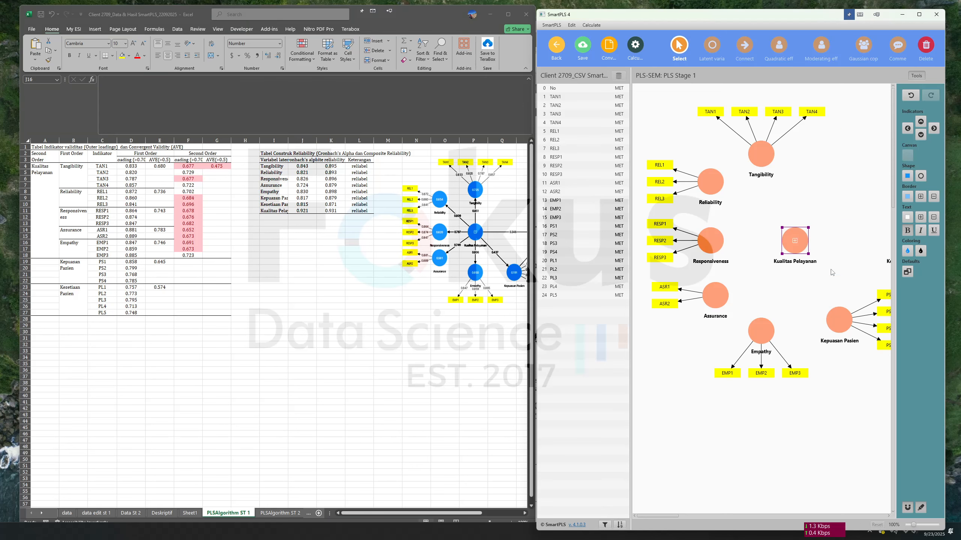
pyautogui.click(837, 232)
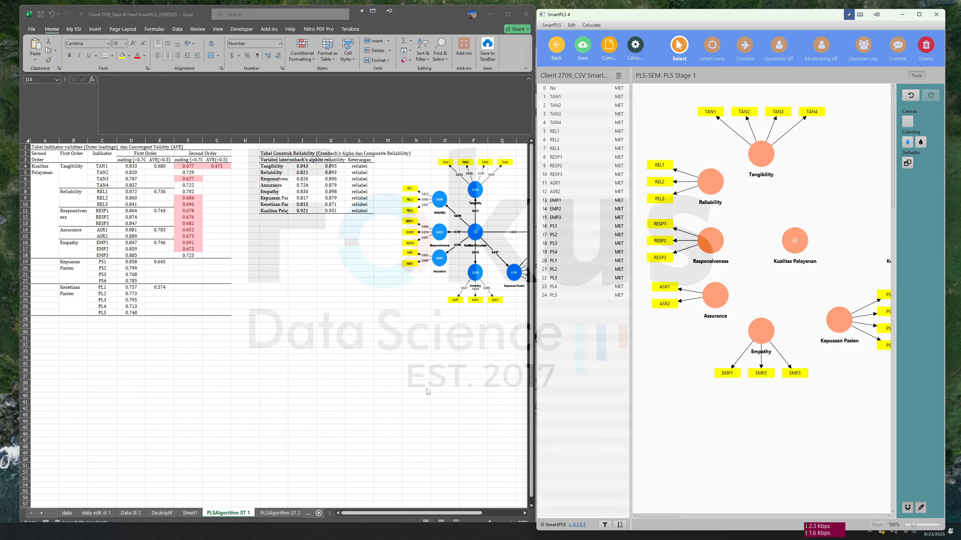
# Following the reference diagram in the "data edit st 1" sheet, connect Kualitas Pelayanan in SmartPLS to Tangibility, Reliability, Responsiveness, Assurance and Empathy
pyautogui.click(108, 514)
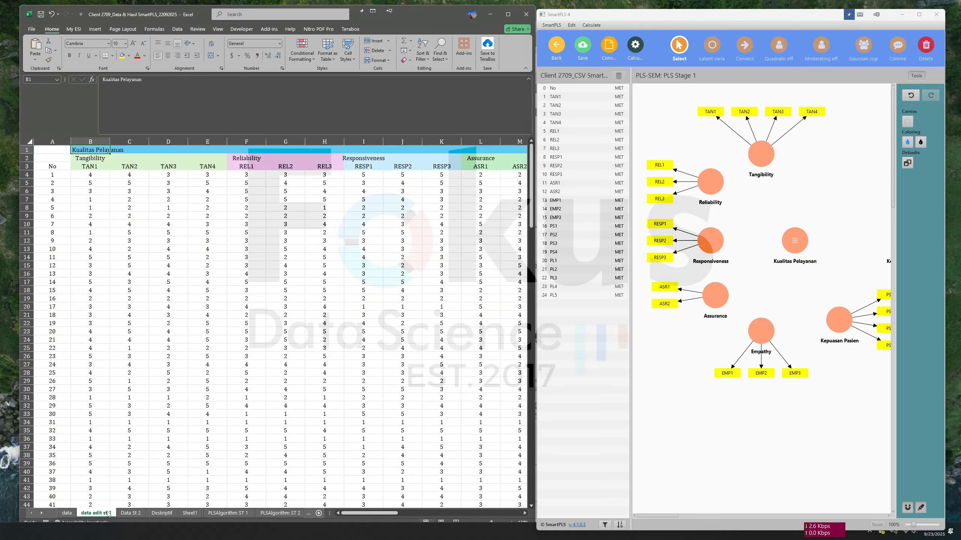
pyautogui.moveTo(346, 514); pyautogui.dragTo(466, 514)
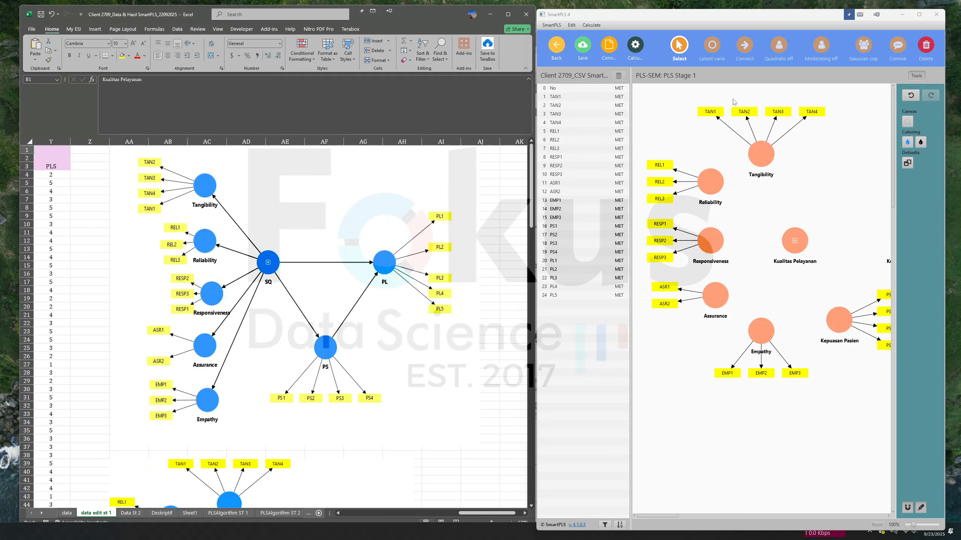
pyautogui.click(744, 45)
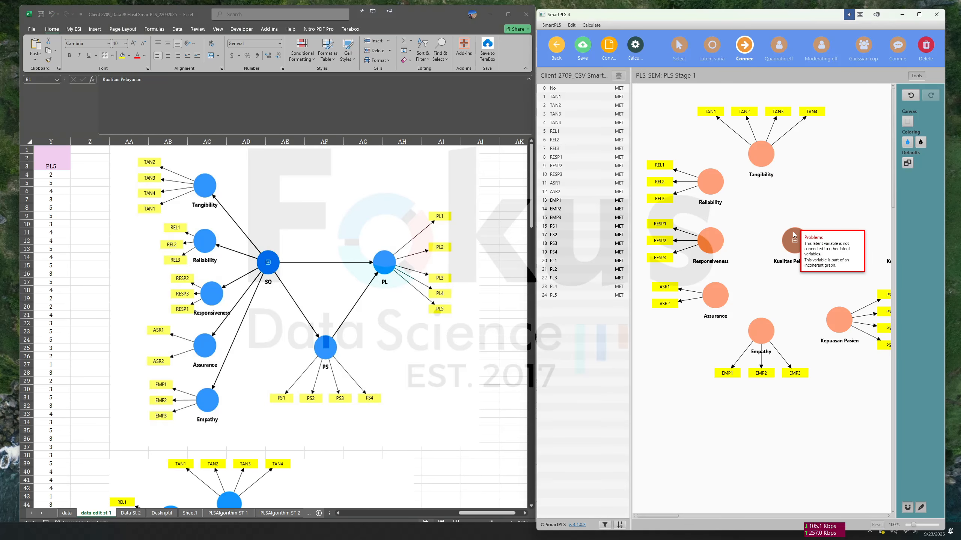
pyautogui.moveTo(792, 231); pyautogui.dragTo(762, 157)
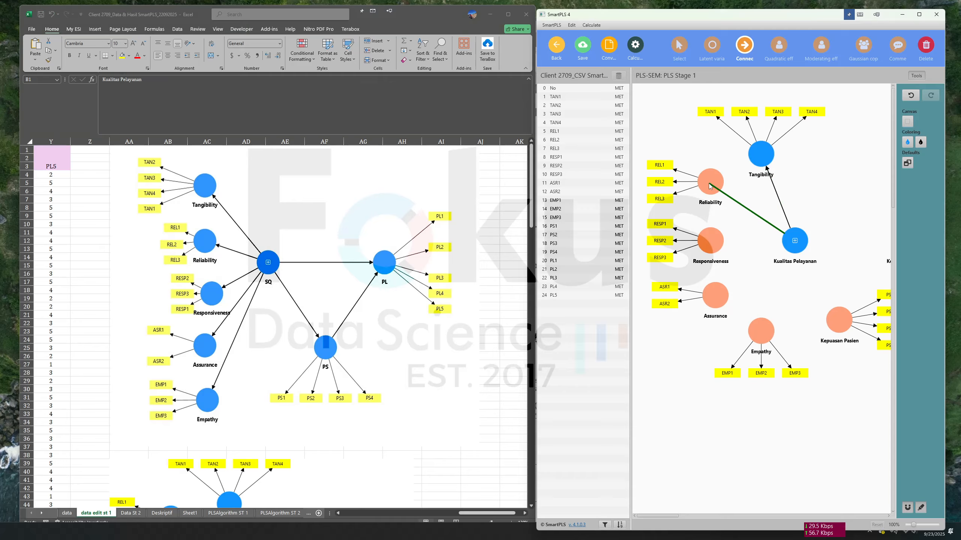
pyautogui.click(706, 196)
pyautogui.click(786, 248)
pyautogui.click(711, 241)
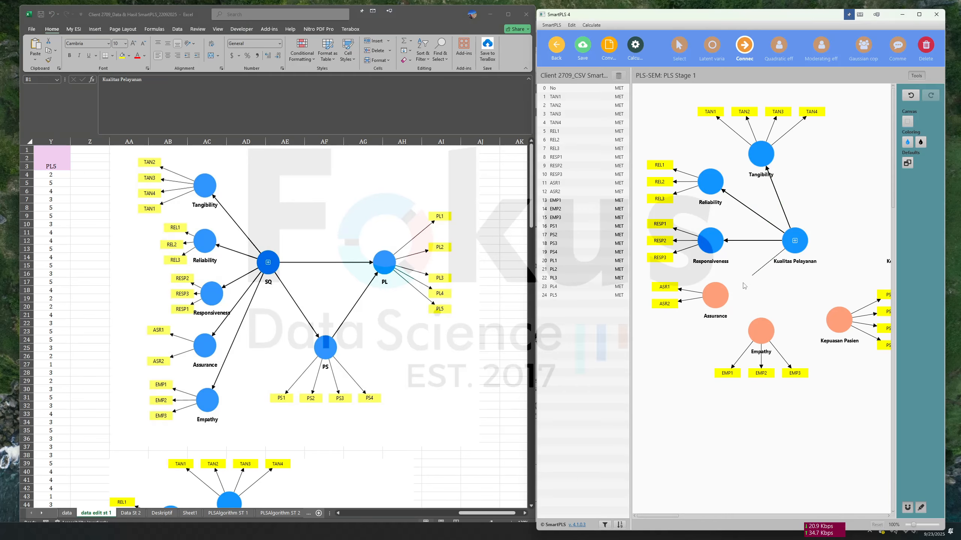
pyautogui.click(715, 295)
pyautogui.click(794, 241)
pyautogui.click(760, 331)
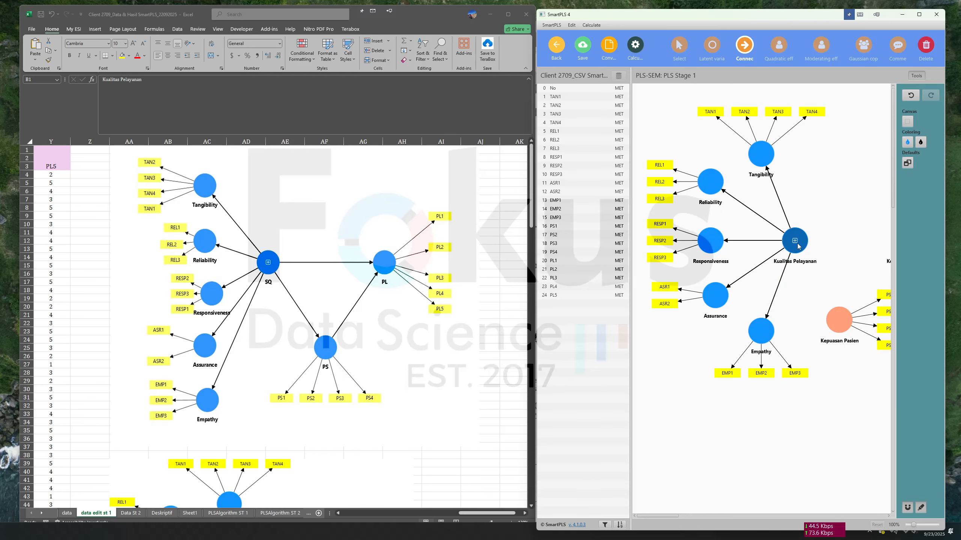
# Connect Kualitas Pelayanan to Kepuasan Pasien and Kesetiaan Pasien, and connect Kepuasan Pasien to Kesetiaan Pasien
pyautogui.click(799, 244)
pyautogui.click(835, 327)
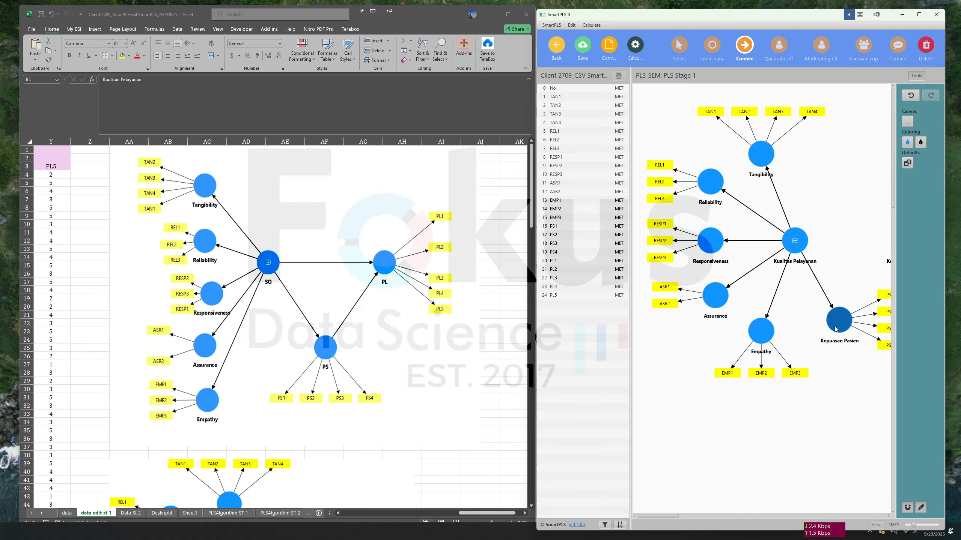
pyautogui.moveTo(663, 516); pyautogui.dragTo(688, 515)
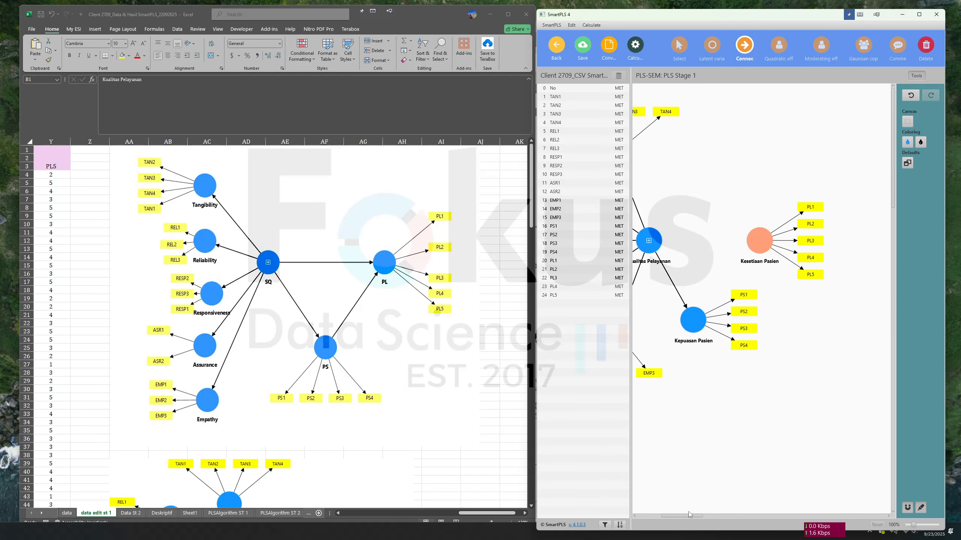
pyautogui.click(687, 331)
pyautogui.click(759, 241)
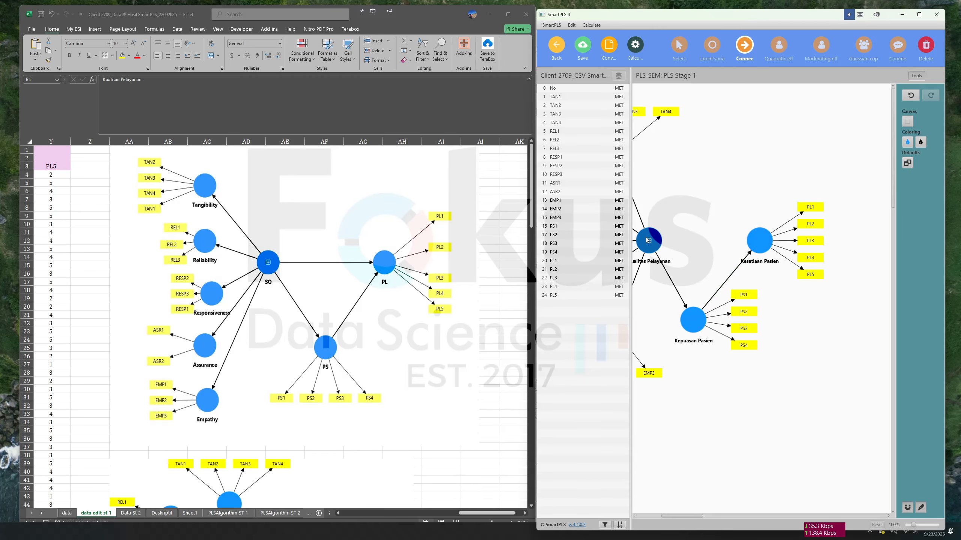
pyautogui.click(648, 240)
pyautogui.click(758, 242)
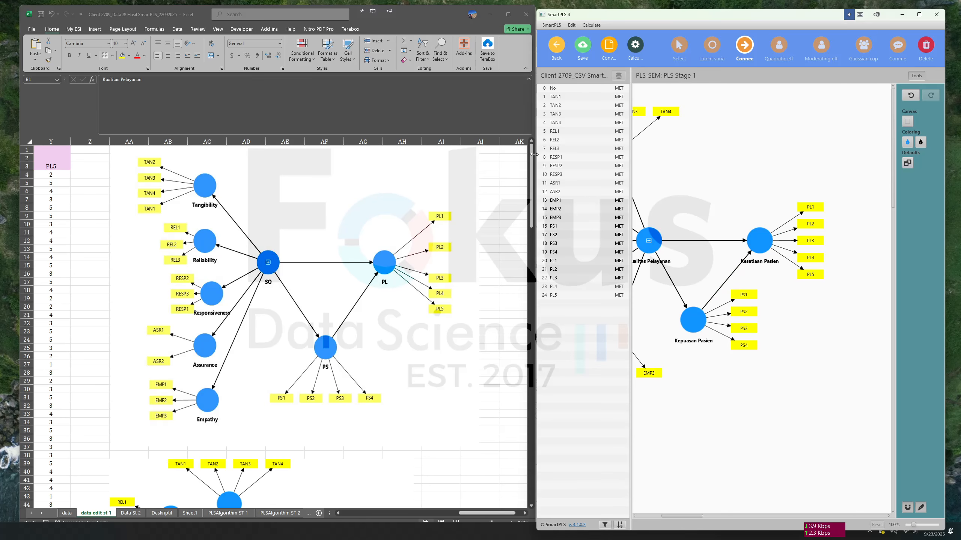
# Widen the SmartPLS window to show the whole model and save the model
pyautogui.moveTo(533, 154); pyautogui.dragTo(191, 154)
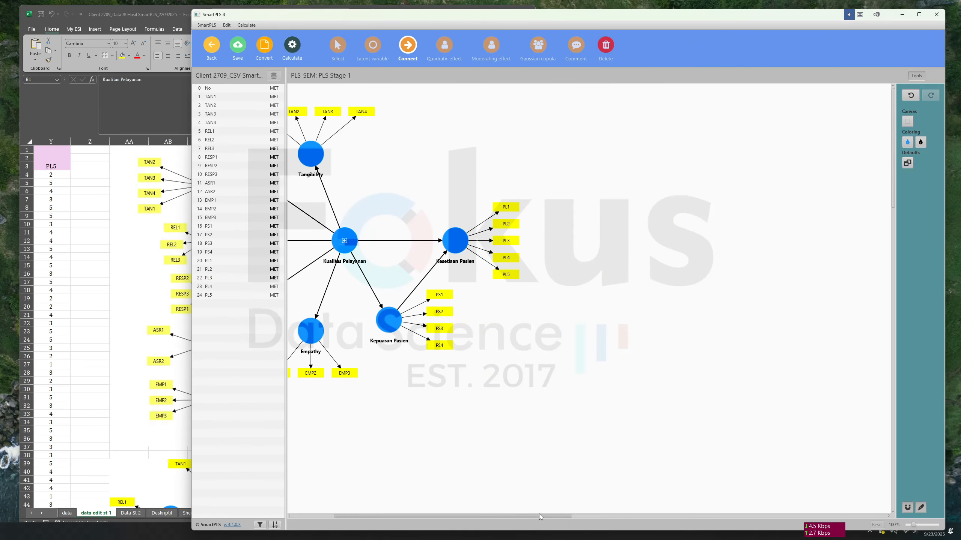
pyautogui.moveTo(539, 517); pyautogui.dragTo(497, 516)
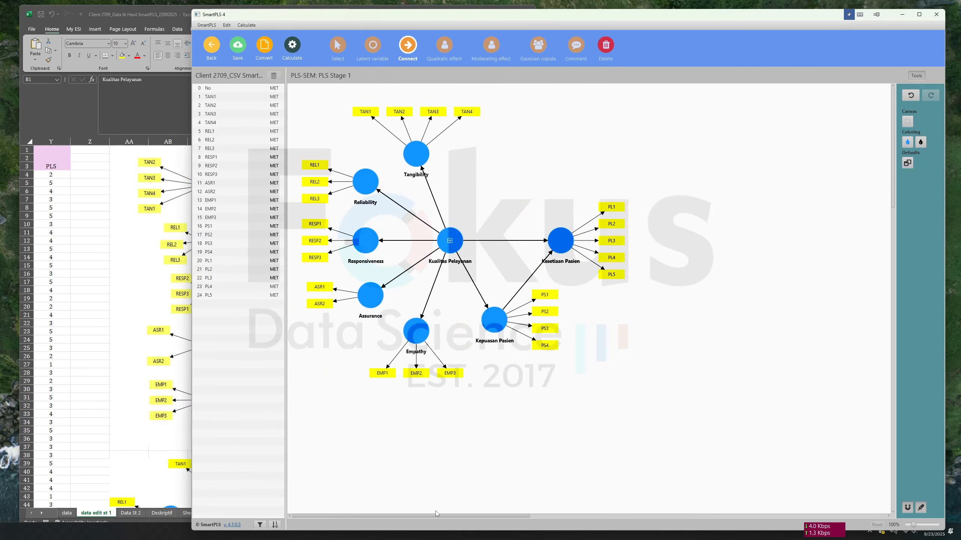
pyautogui.click(236, 45)
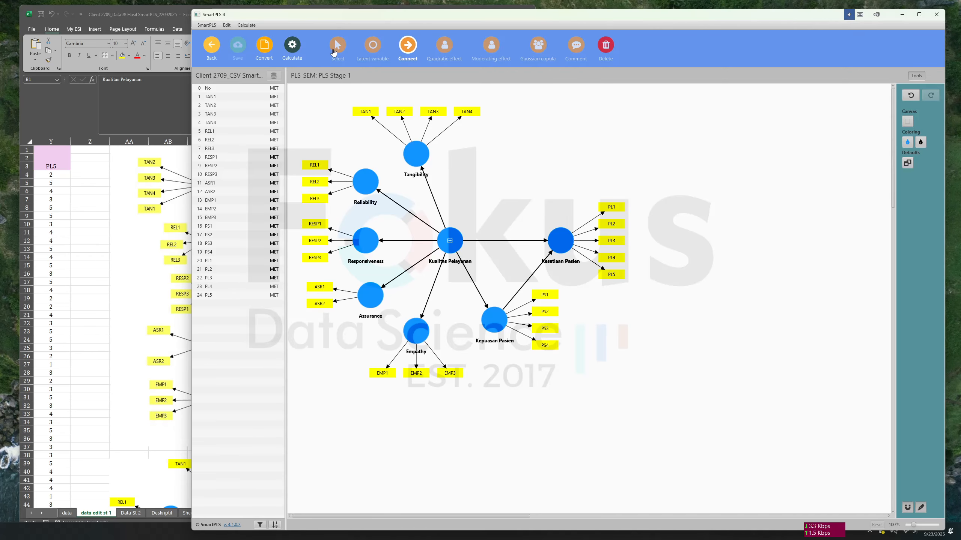
# Align Assurance under Responsiveness, fine-tune the positions of Tangibility, Empathy, Kepuasan Pasien and Kesetiaan Pasien, and save the model
pyautogui.click(333, 50)
pyautogui.moveTo(370, 295); pyautogui.dragTo(366, 294)
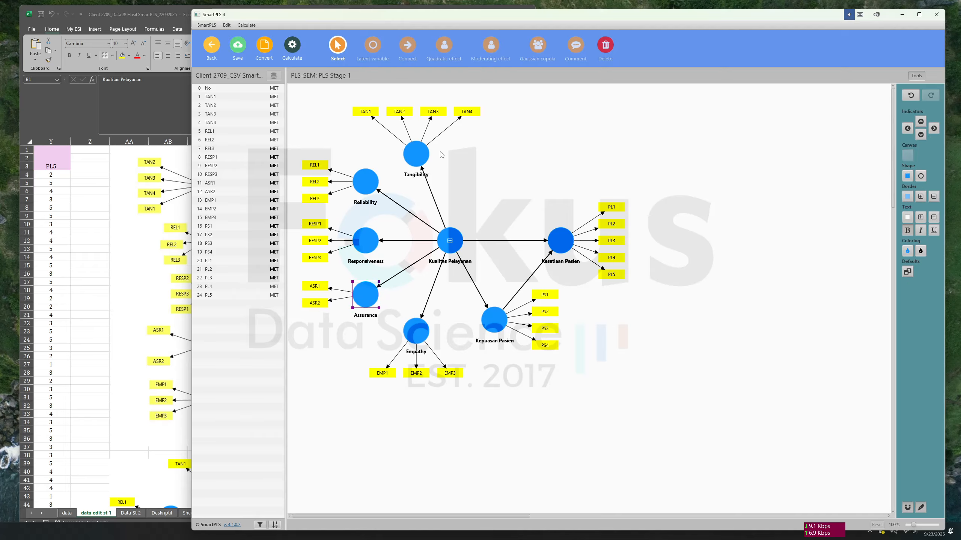
pyautogui.moveTo(418, 159); pyautogui.dragTo(443, 159)
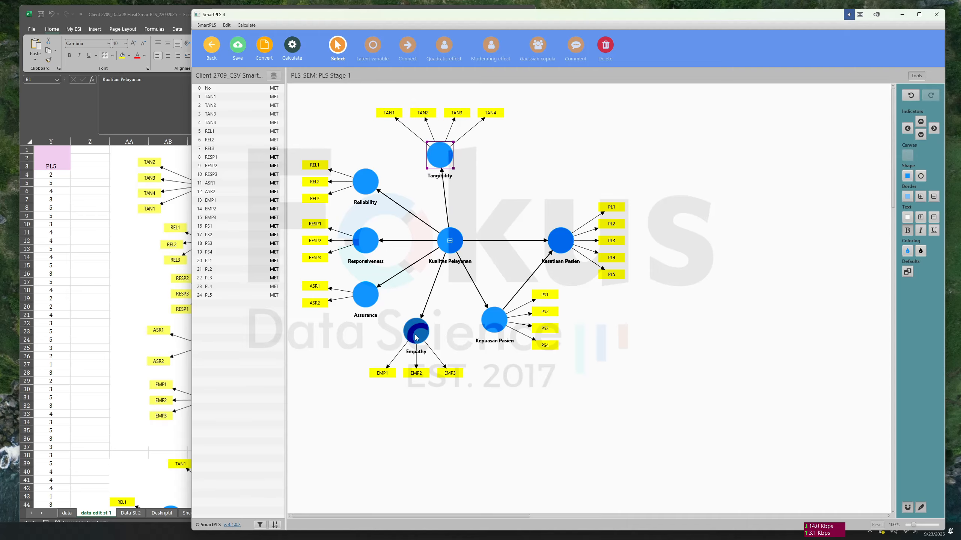
pyautogui.moveTo(417, 337); pyautogui.dragTo(420, 334)
pyautogui.moveTo(441, 156); pyautogui.dragTo(426, 160)
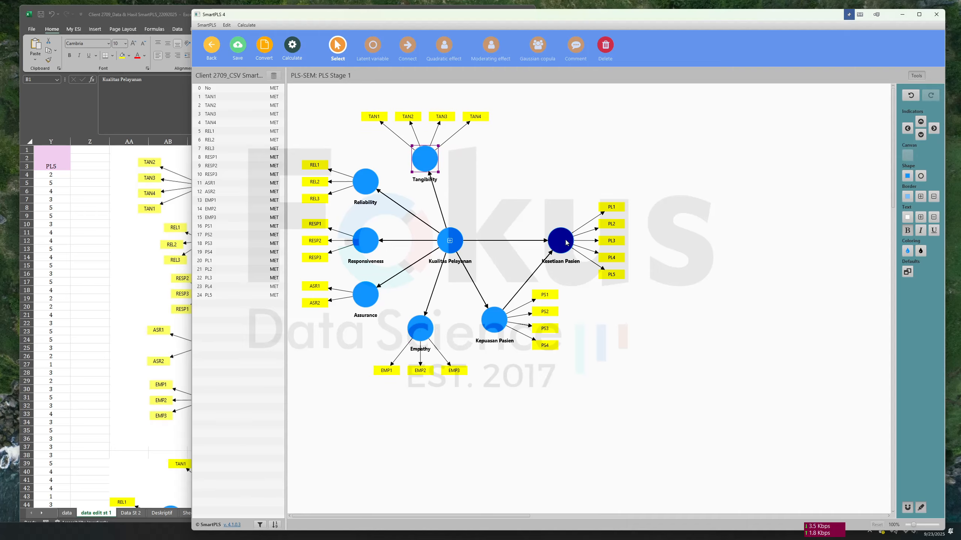
pyautogui.moveTo(565, 240); pyautogui.dragTo(564, 238)
pyautogui.moveTo(497, 322); pyautogui.dragTo(504, 328)
pyautogui.moveTo(564, 239); pyautogui.dragTo(563, 241)
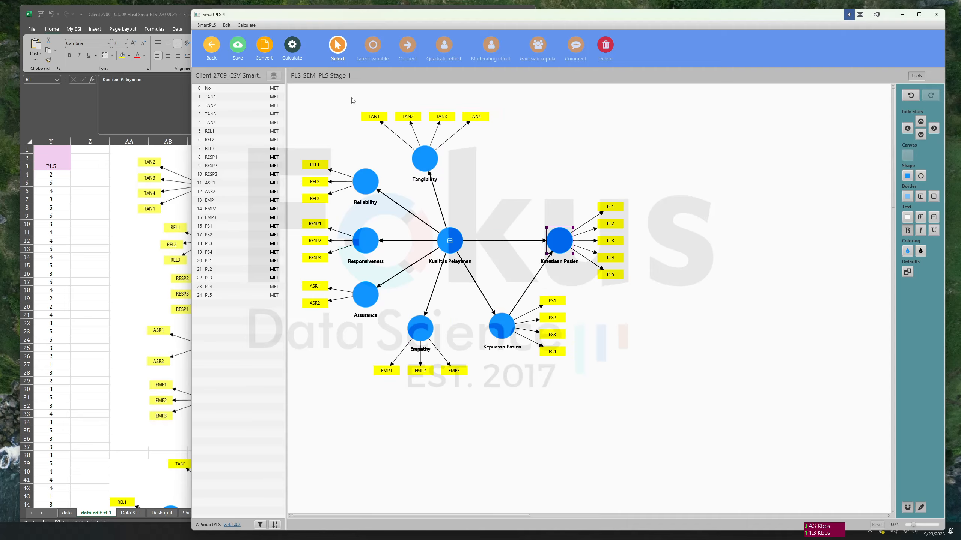
pyautogui.hotkey('ctrl', 's')
pyautogui.click(558, 216)
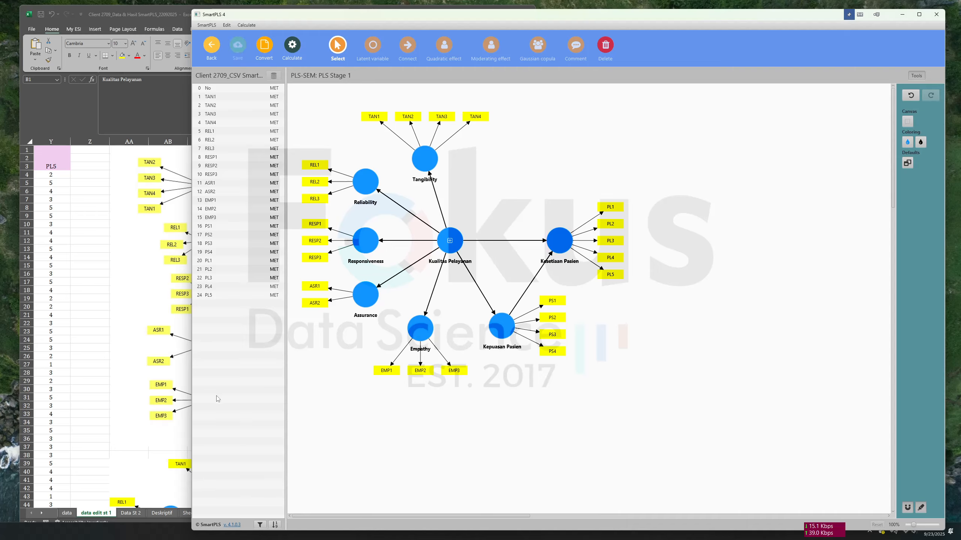
# Switch to the Word interpretation document and arrange it side by side with a narrowed SmartPLS window
pyautogui.hotkey('alt', 'Tab')
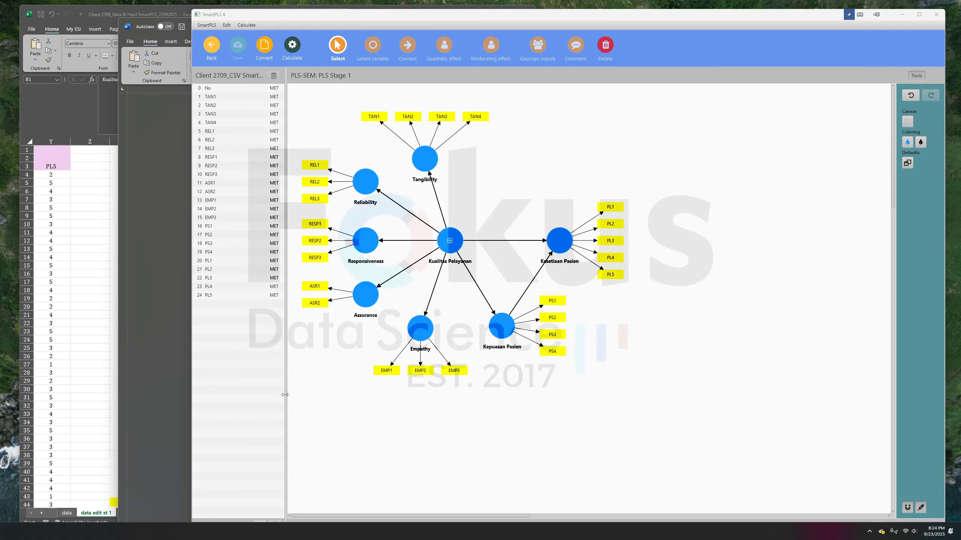
pyautogui.click(144, 291)
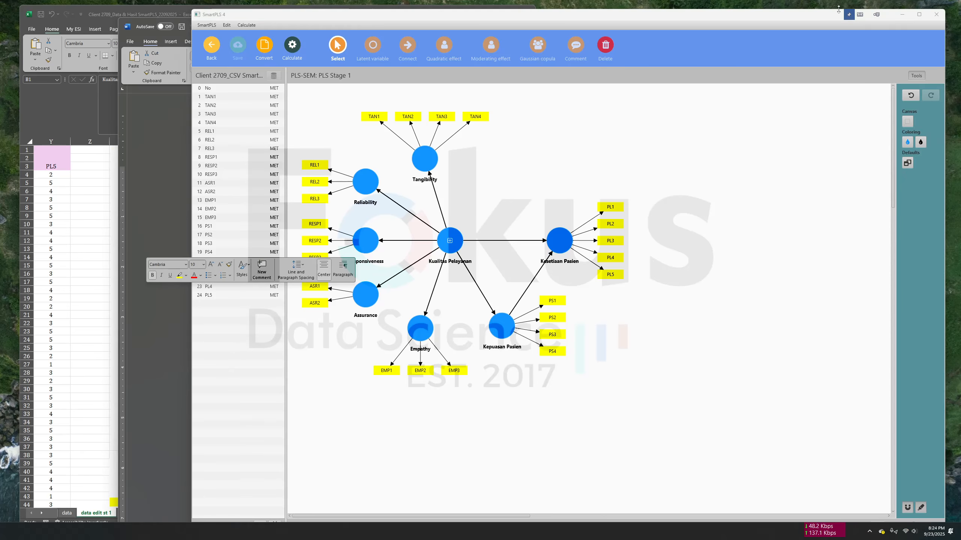
pyautogui.click(849, 14)
pyautogui.moveTo(192, 95); pyautogui.dragTo(526, 121)
pyautogui.moveTo(406, 40); pyautogui.dragTo(315, 1)
pyautogui.moveTo(392, 16); pyautogui.dragTo(255, 57)
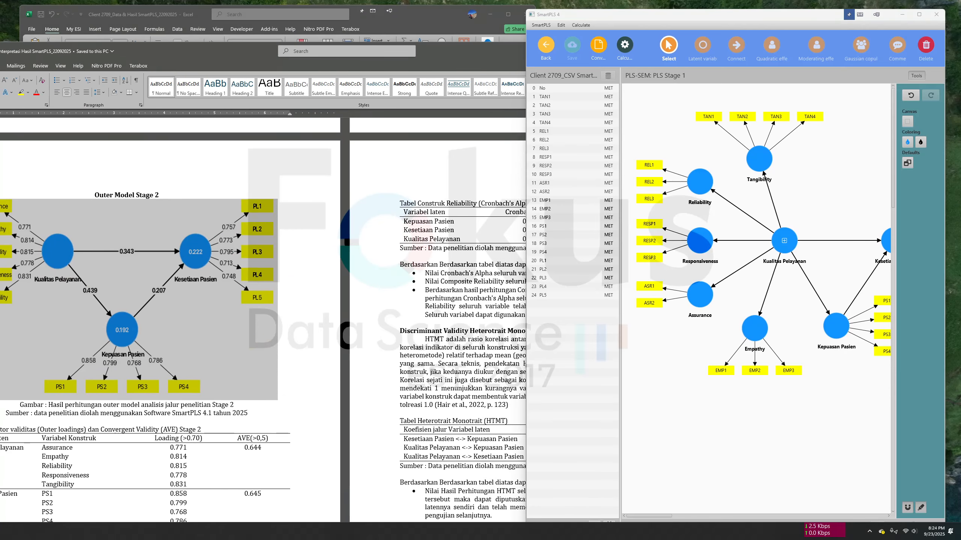
pyautogui.moveTo(0, 190); pyautogui.dragTo(305, 189)
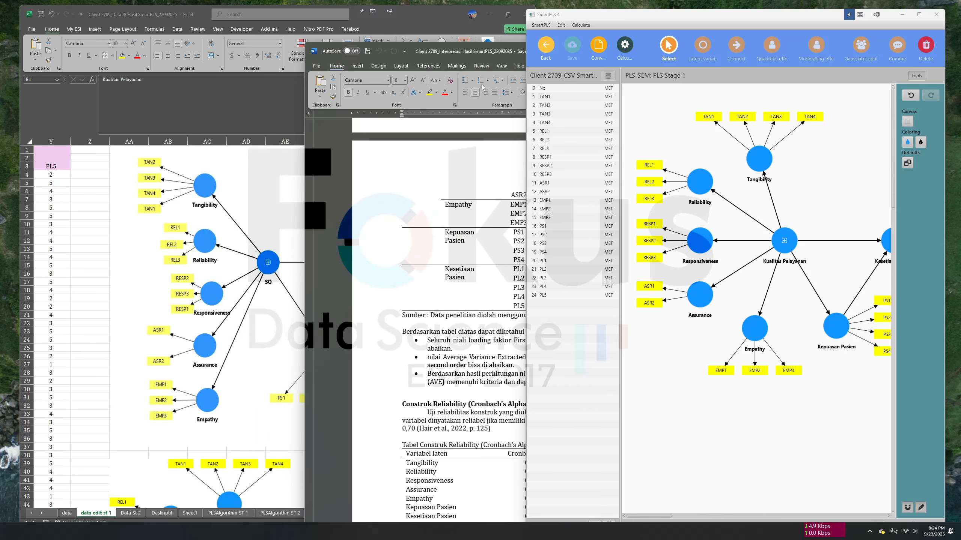
pyautogui.moveTo(512, 60); pyautogui.dragTo(216, 24)
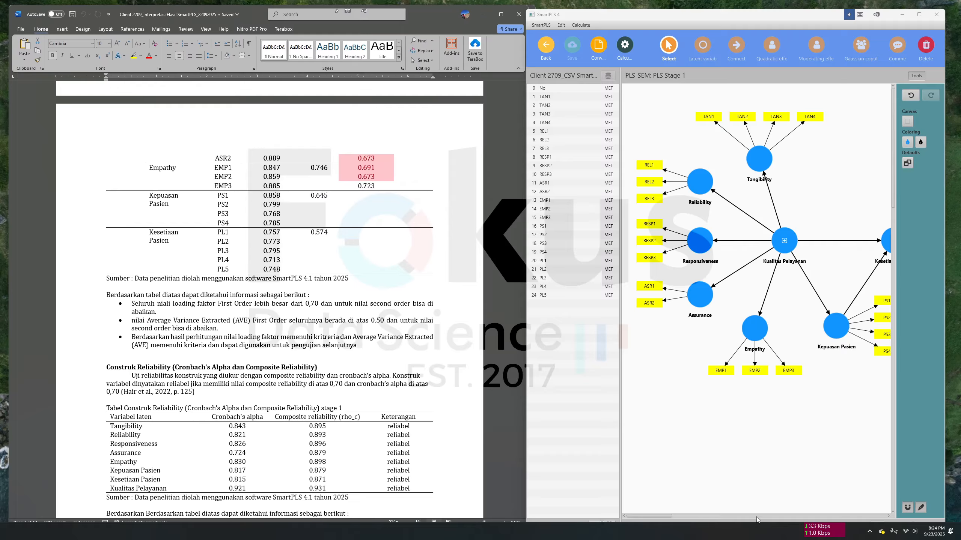
# Run the PLS-SEM algorithm in SmartPLS with the Path weighting scheme, Standardized results and Default initial weights
pyautogui.moveTo(667, 516); pyautogui.dragTo(671, 516)
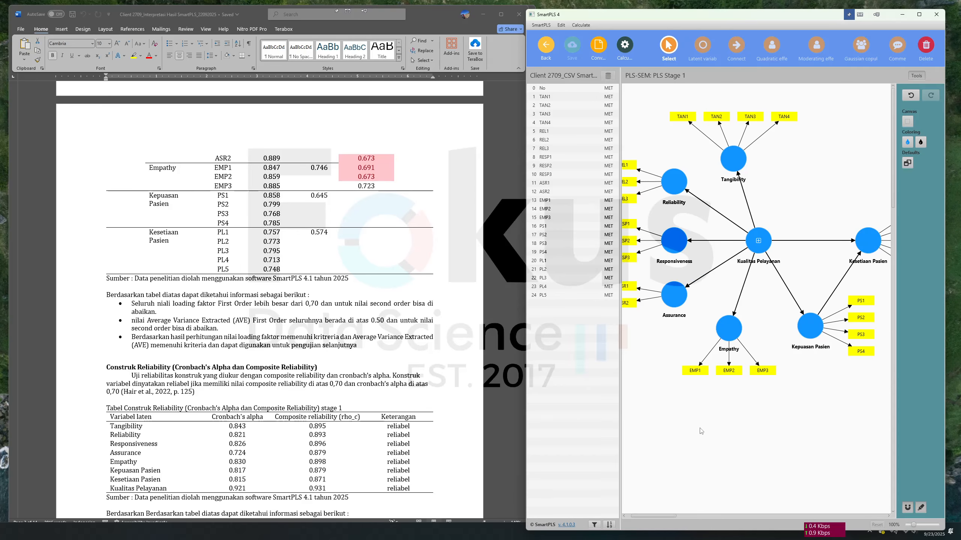
pyautogui.click(626, 48)
pyautogui.click(672, 65)
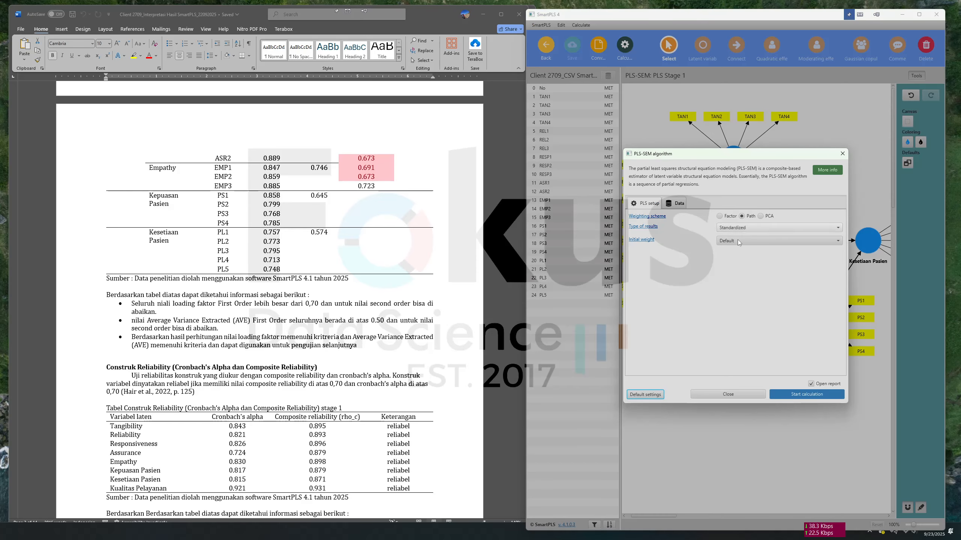
pyautogui.click(797, 397)
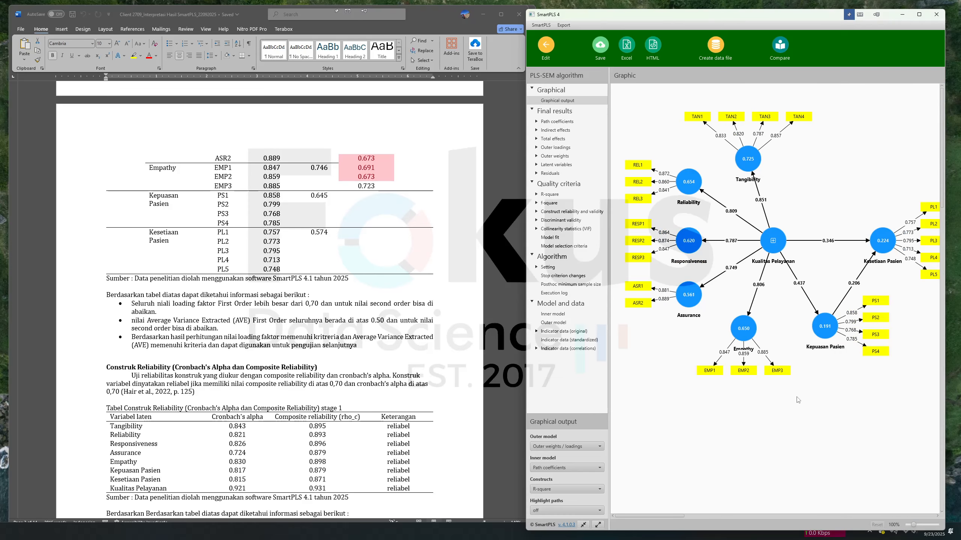
# Examine the first- and second-order loadings in the Word document's Stage 1 table and the Outer loadings matrix in the SmartPLS report
pyautogui.moveTo(810, 338)
pyautogui.click(317, 315)
pyautogui.scroll(10, 318, 315)
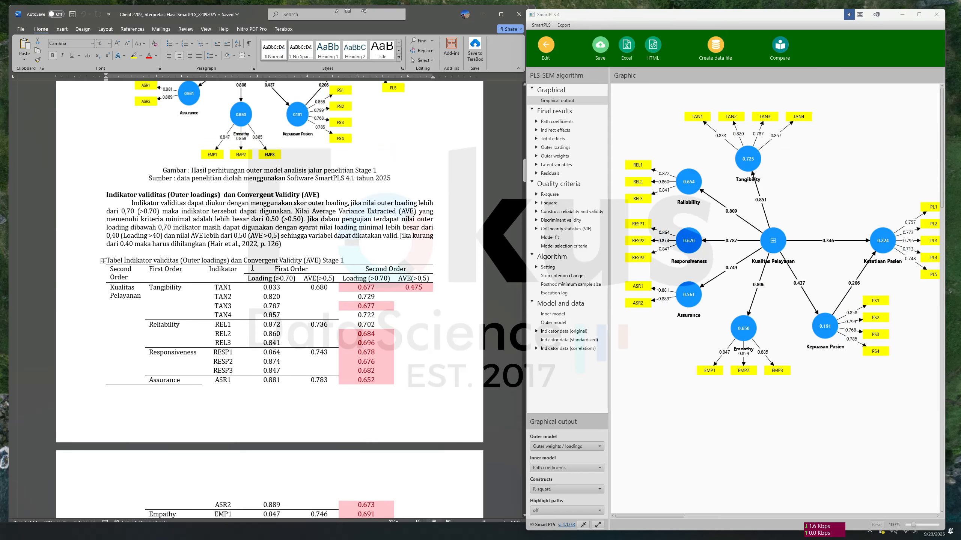
pyautogui.moveTo(262, 282); pyautogui.dragTo(294, 280)
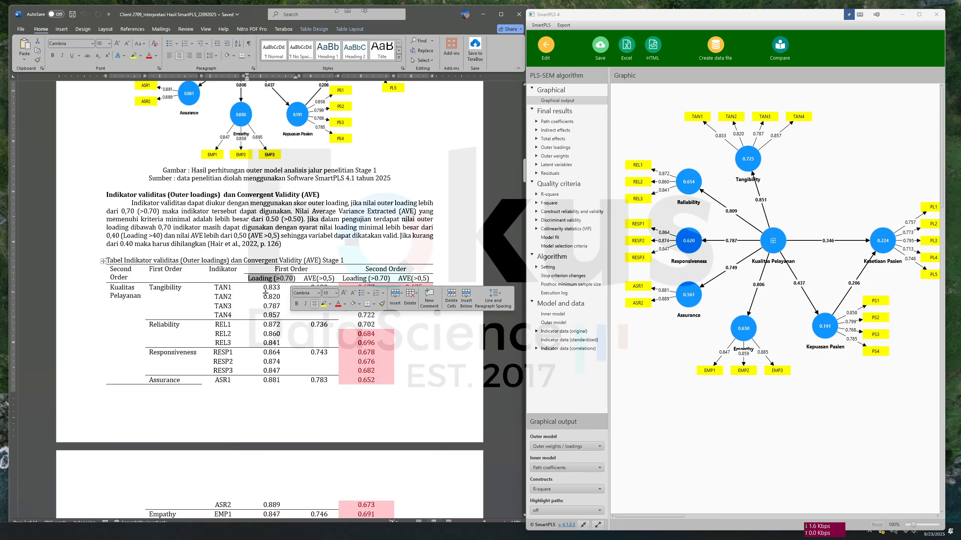
pyautogui.moveTo(260, 287); pyautogui.dragTo(279, 380)
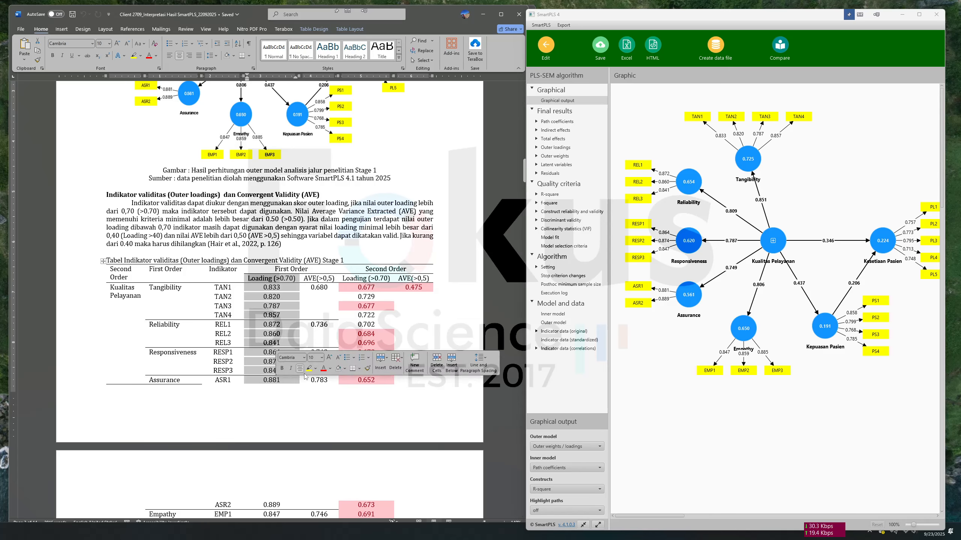
pyautogui.moveTo(352, 282); pyautogui.dragTo(373, 138)
pyautogui.scroll(-4, 370, 386)
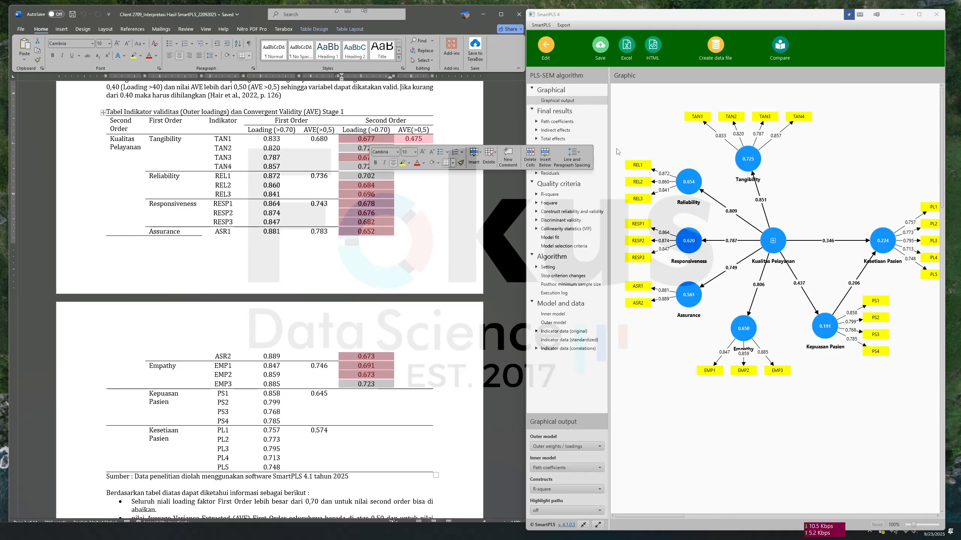
pyautogui.click(640, 128)
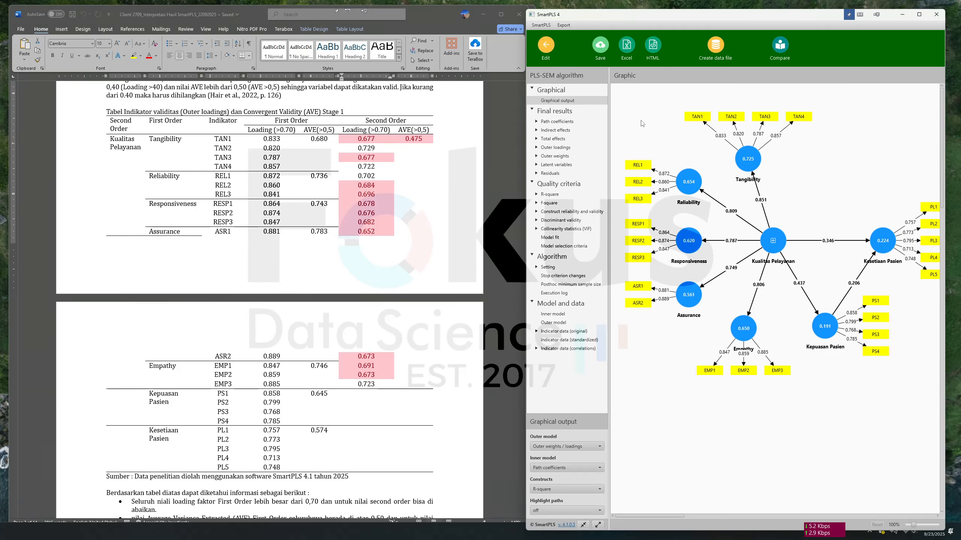
pyautogui.click(563, 148)
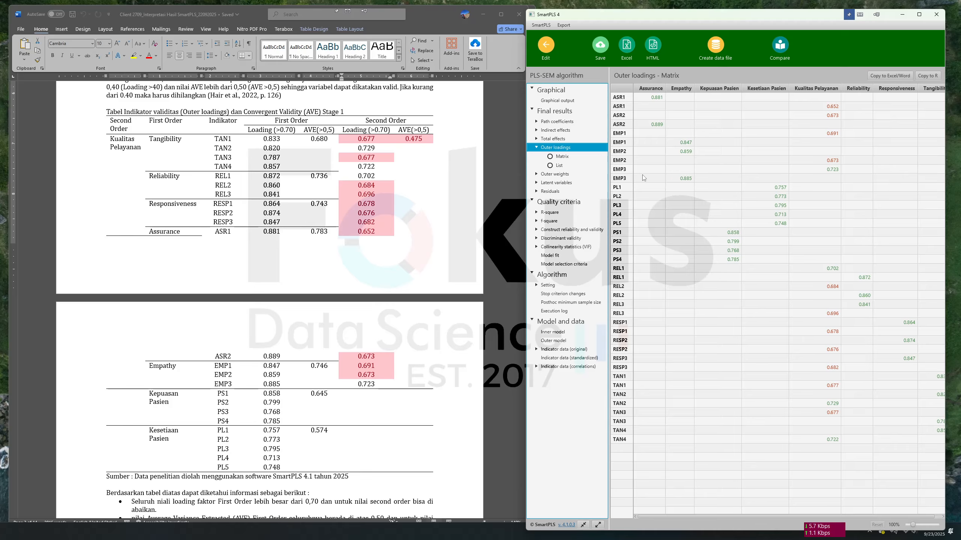
# Save the PLS-SEM report in the Contoh two stage PLS project under the file name PLSAlgorithm Stage 1
pyautogui.click(602, 47)
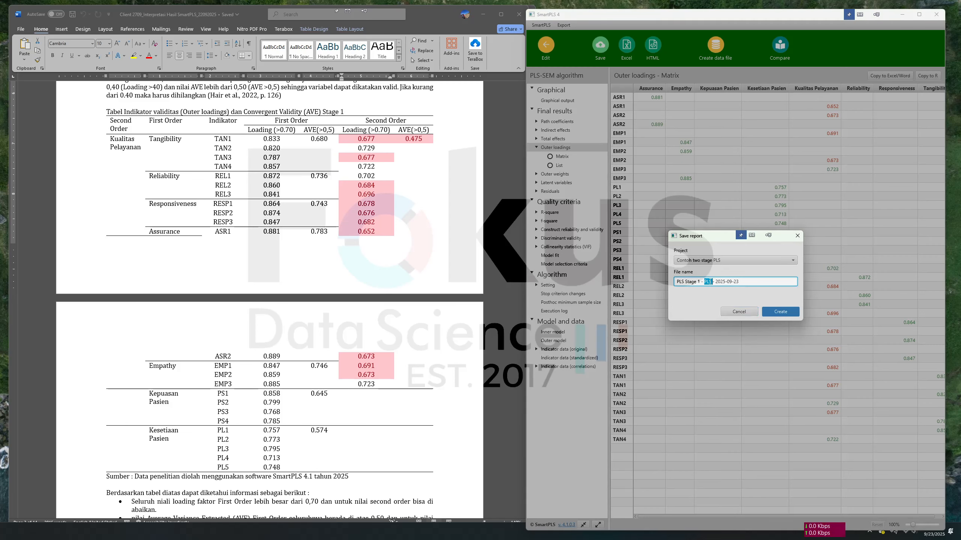
pyautogui.tripleClick(709, 281)
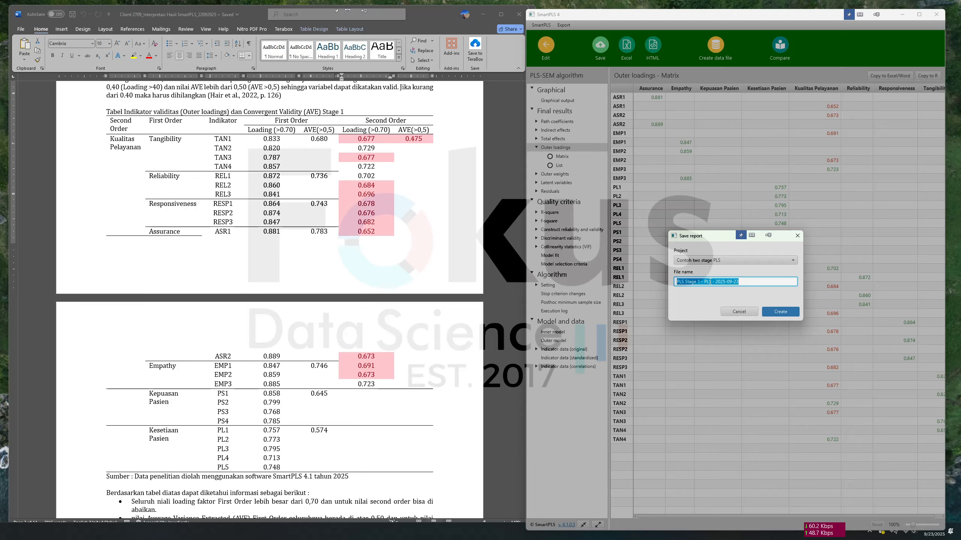
pyautogui.press('BackSpace')
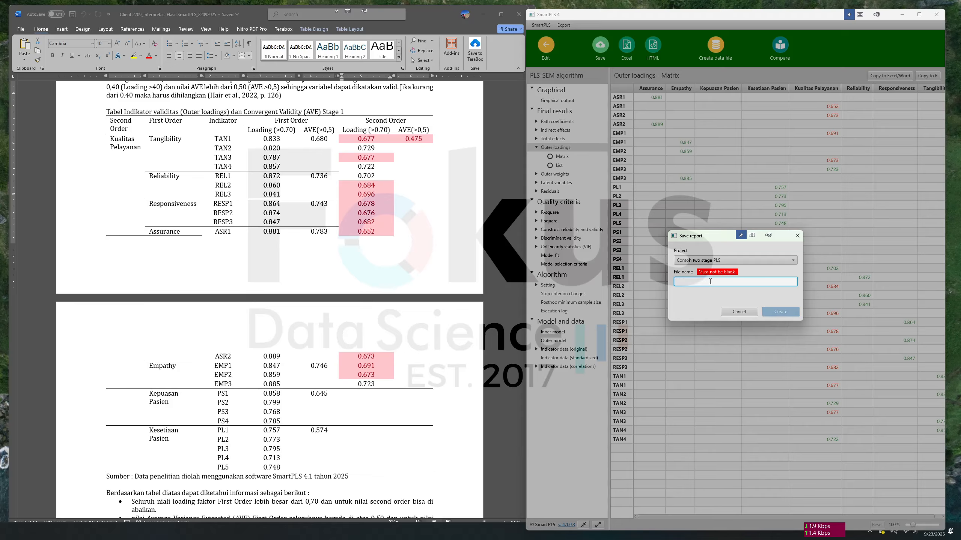
pyautogui.write('PL')
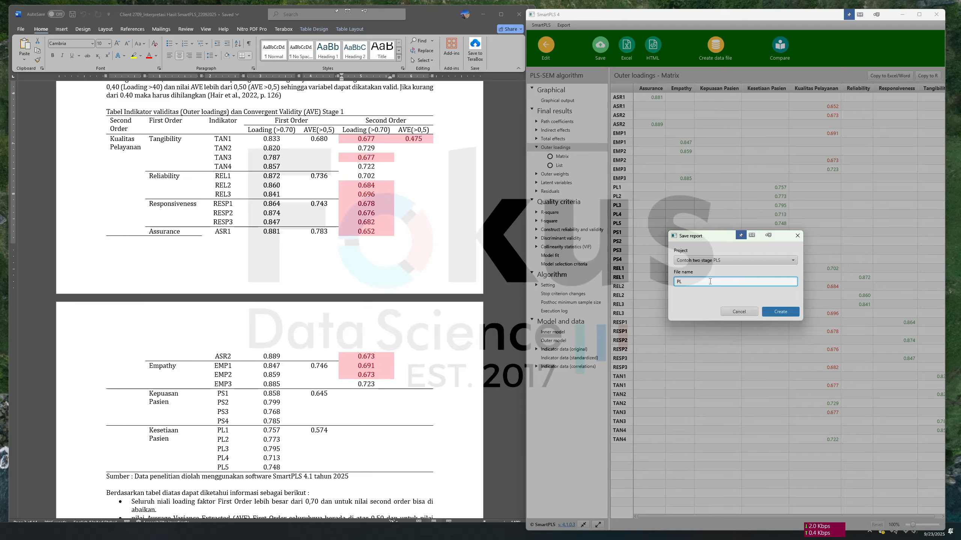
pyautogui.write('SAlgorithm Stage 1')
pyautogui.click(780, 311)
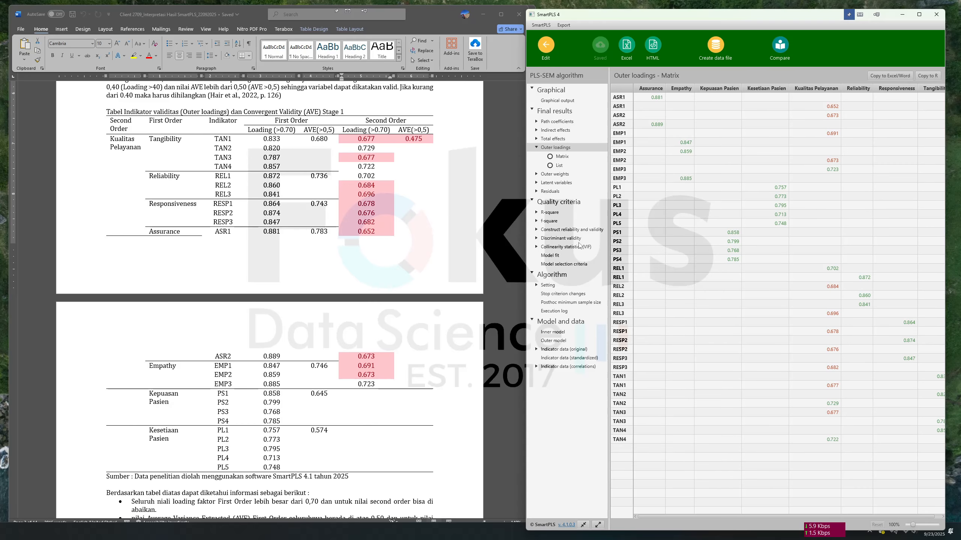
pyautogui.click(630, 56)
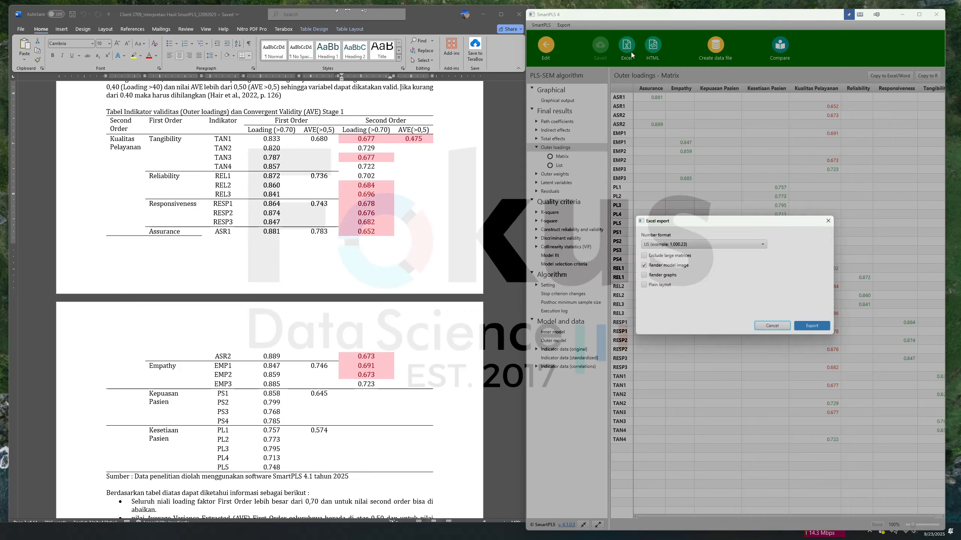
pyautogui.click(821, 333)
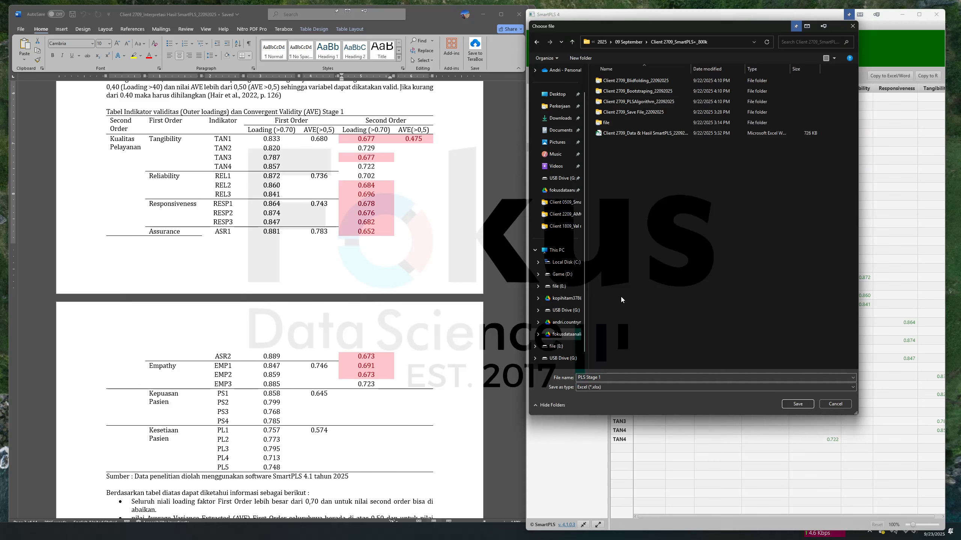
pyautogui.click(612, 379)
pyautogui.moveTo(614, 378); pyautogui.dragTo(561, 373)
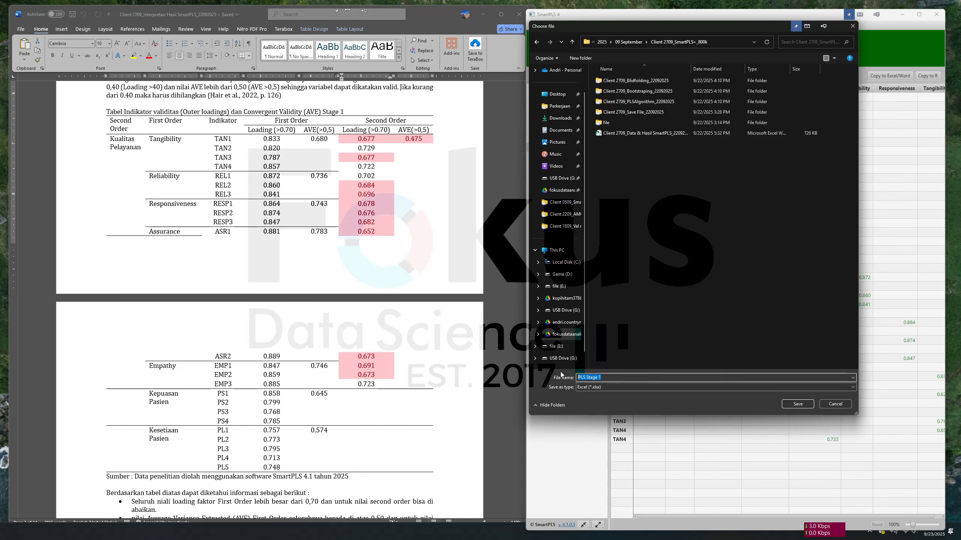
pyautogui.press('BackSpace')
pyautogui.write('PLS')
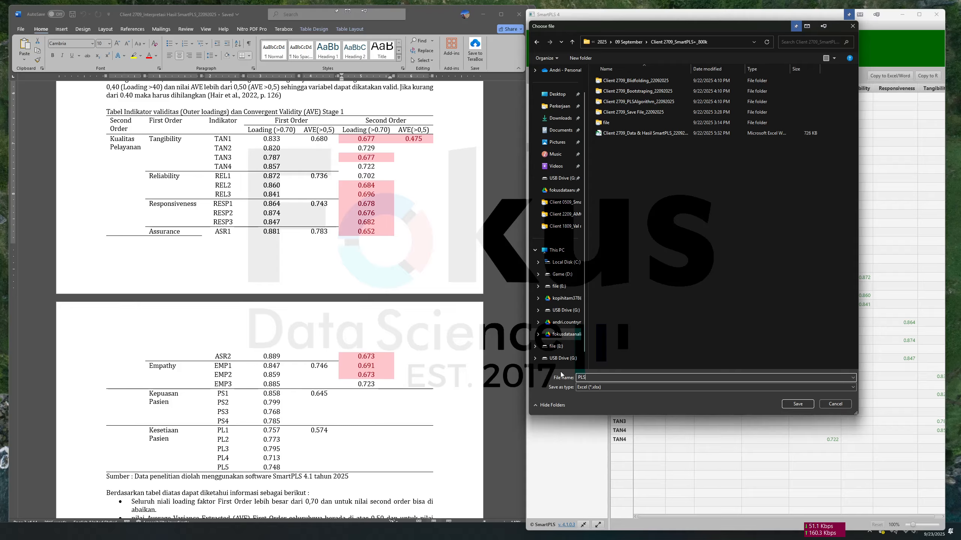
pyautogui.write('Algorithm Stage 1')
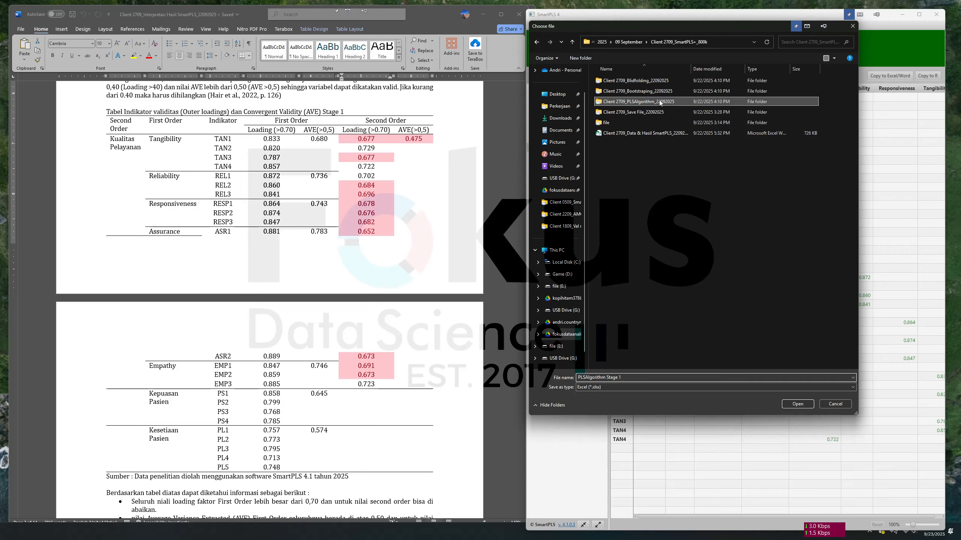
pyautogui.doubleClick(660, 102)
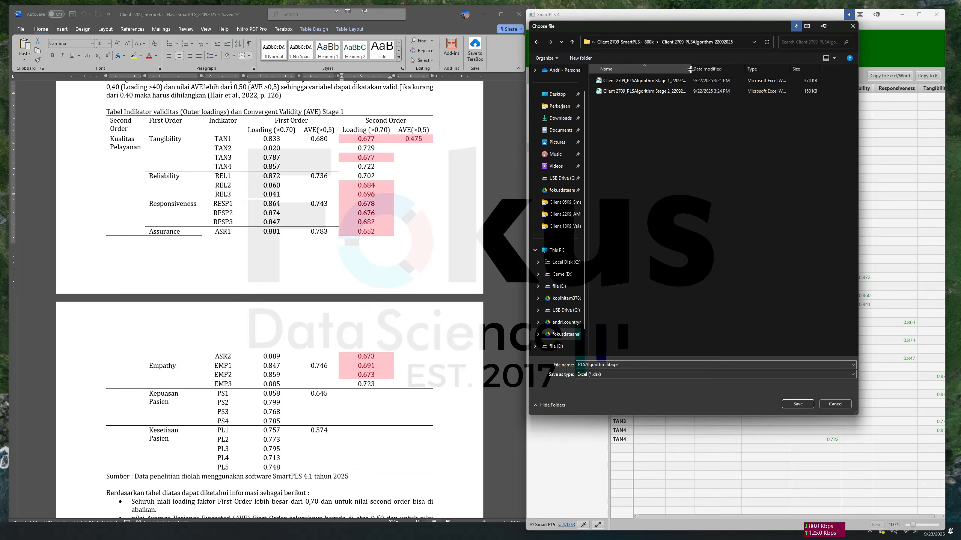
pyautogui.moveTo(690, 69); pyautogui.dragTo(702, 70)
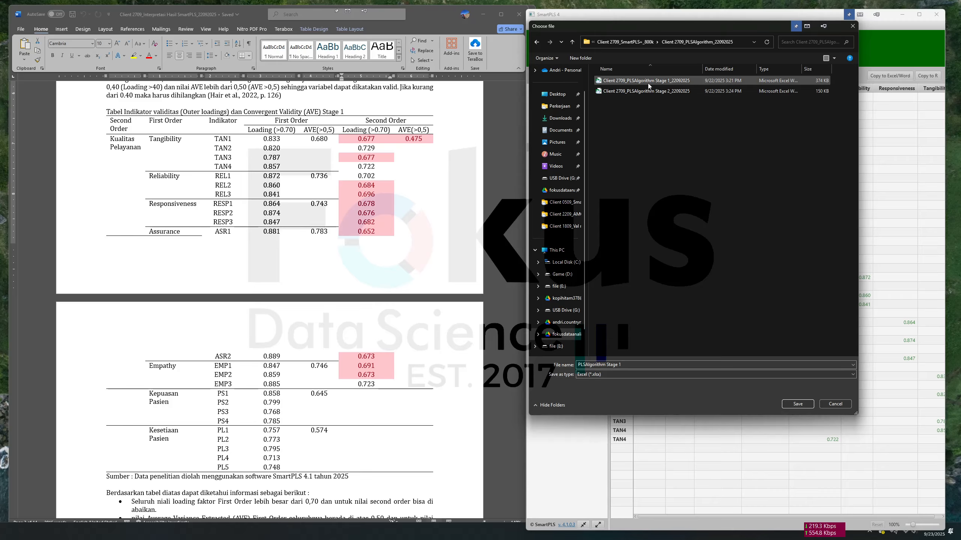
pyautogui.click(839, 405)
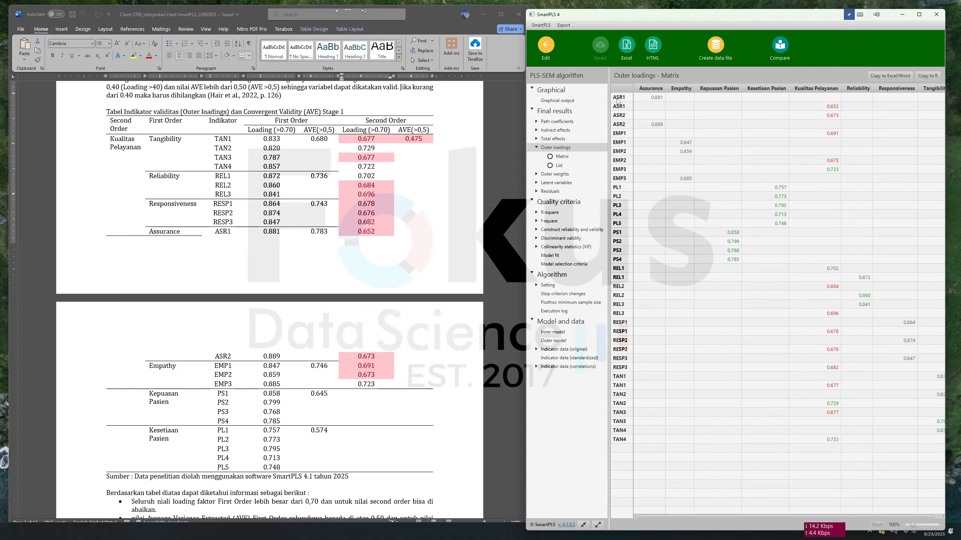
# Compare the ASR1 and ASR2 loadings on Assurance and Kualitas Pelayanan in the enlarged Outer loadings matrix with the Word table's first-order loadings
pyautogui.moveTo(911, 526); pyautogui.dragTo(914, 526)
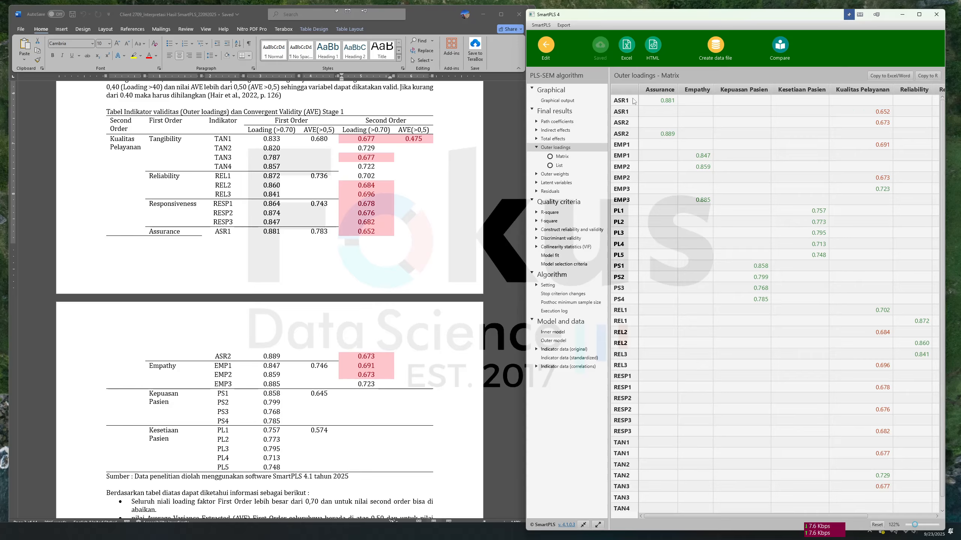
pyautogui.click(260, 130)
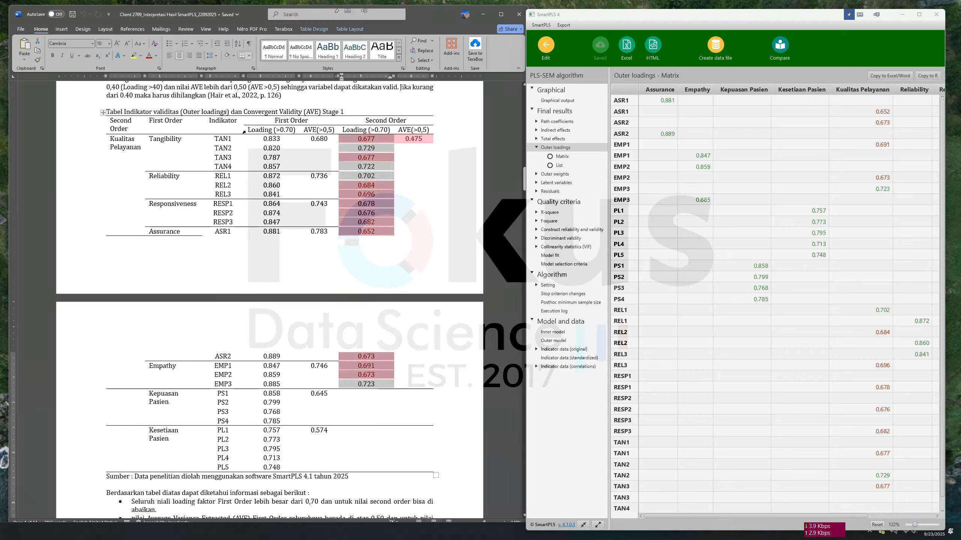
pyautogui.click(243, 132)
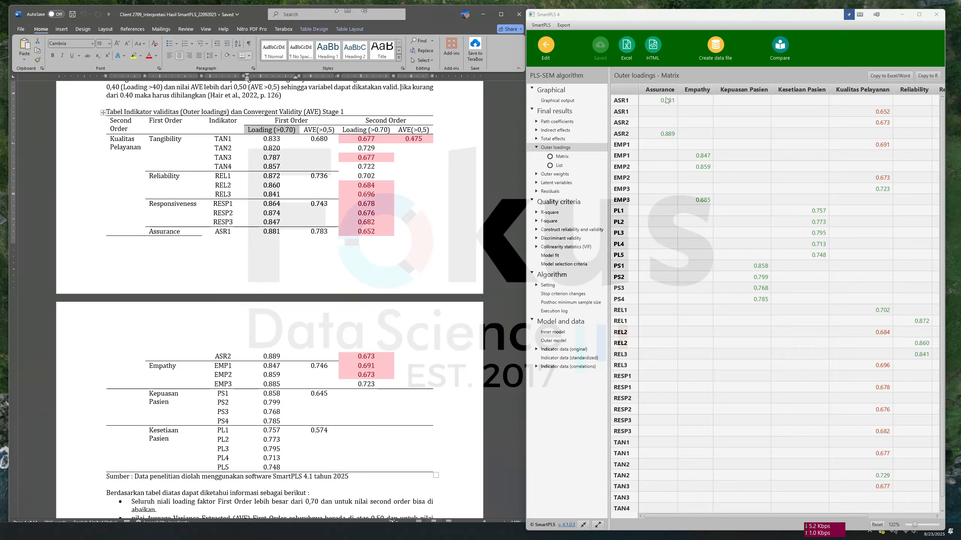
pyautogui.click(264, 138)
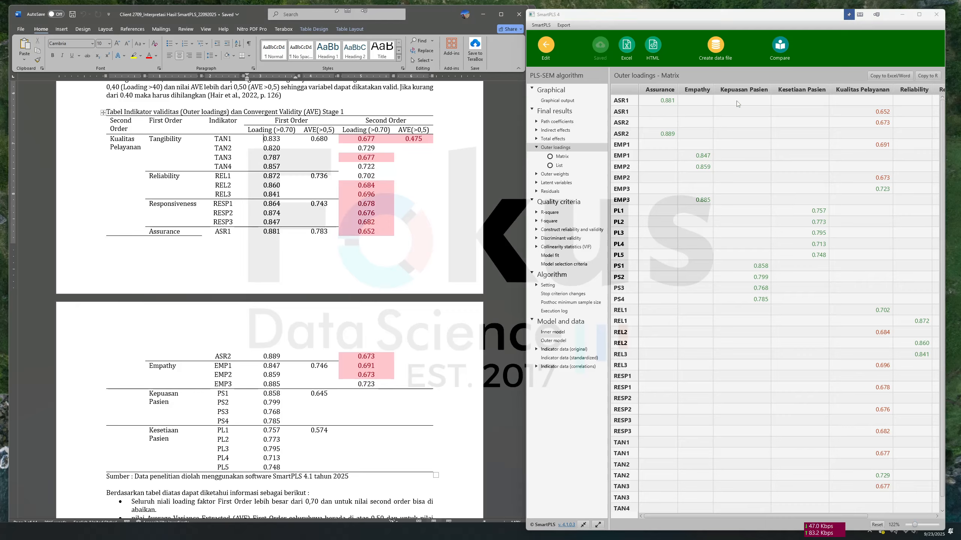
pyautogui.click(624, 112)
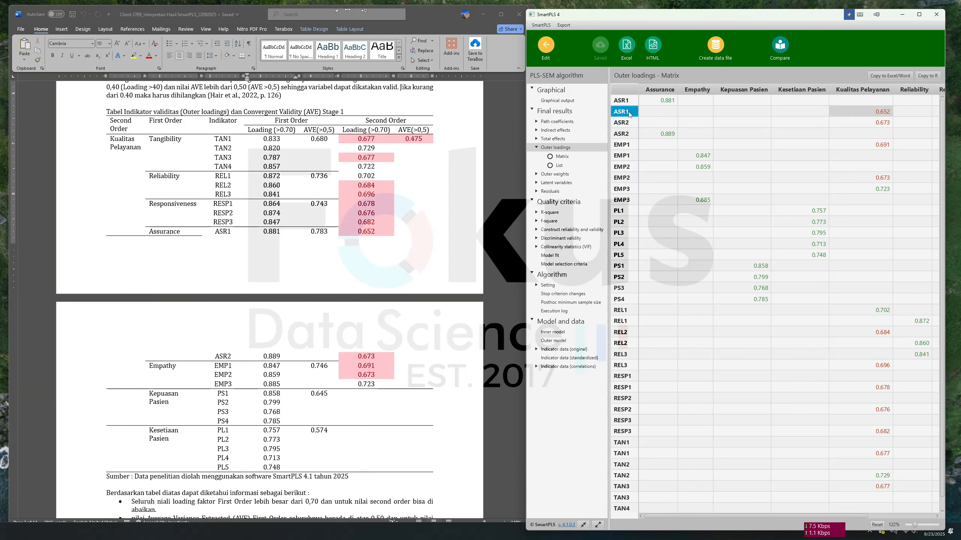
pyautogui.click(872, 116)
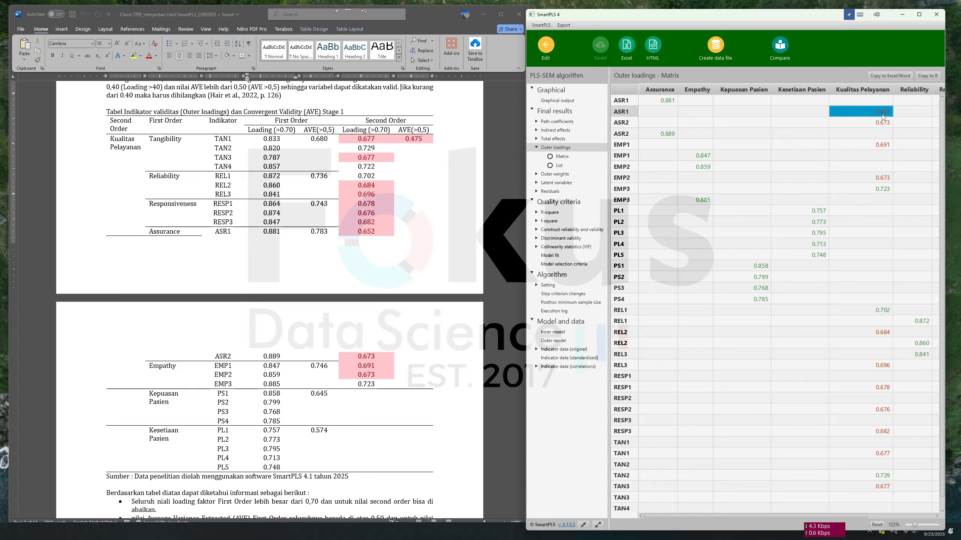
pyautogui.click(630, 126)
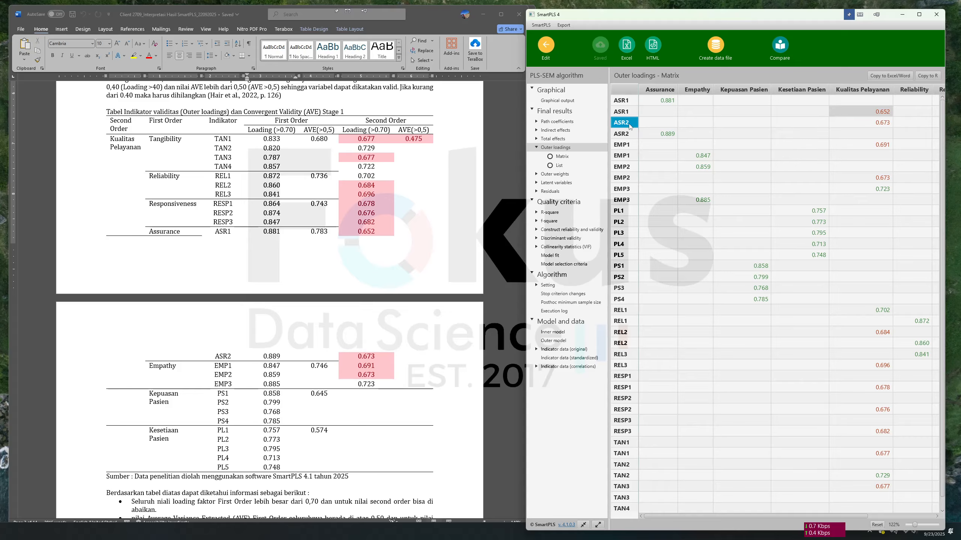
pyautogui.click(663, 124)
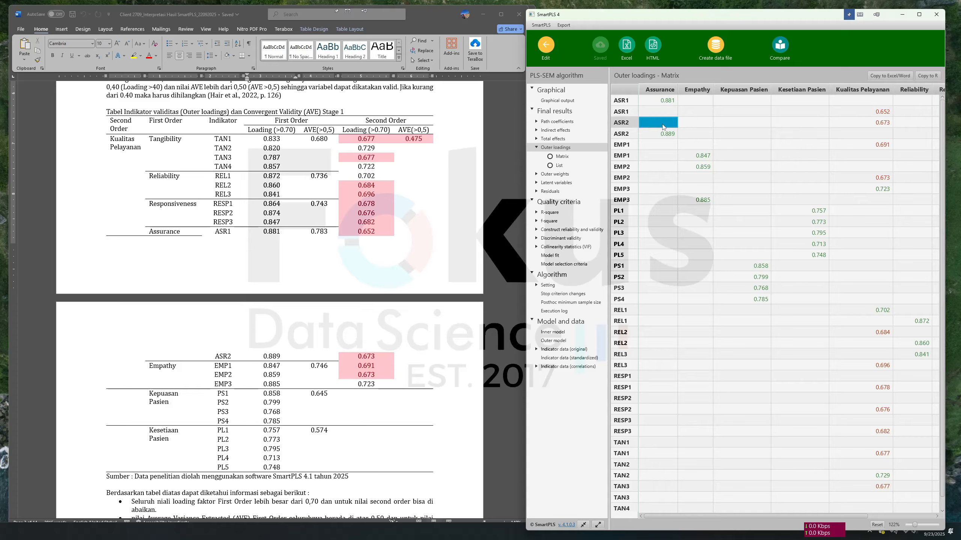
pyautogui.click(873, 124)
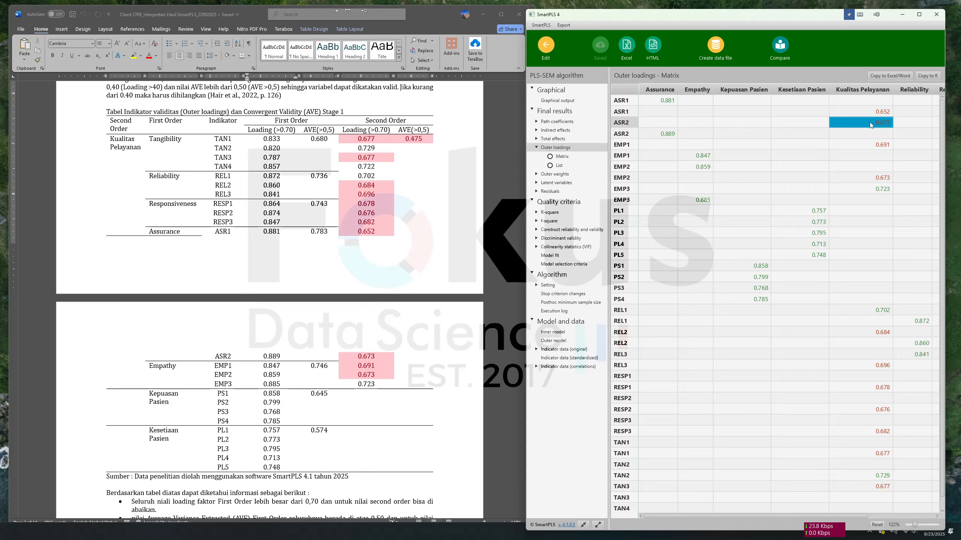
pyautogui.click(629, 136)
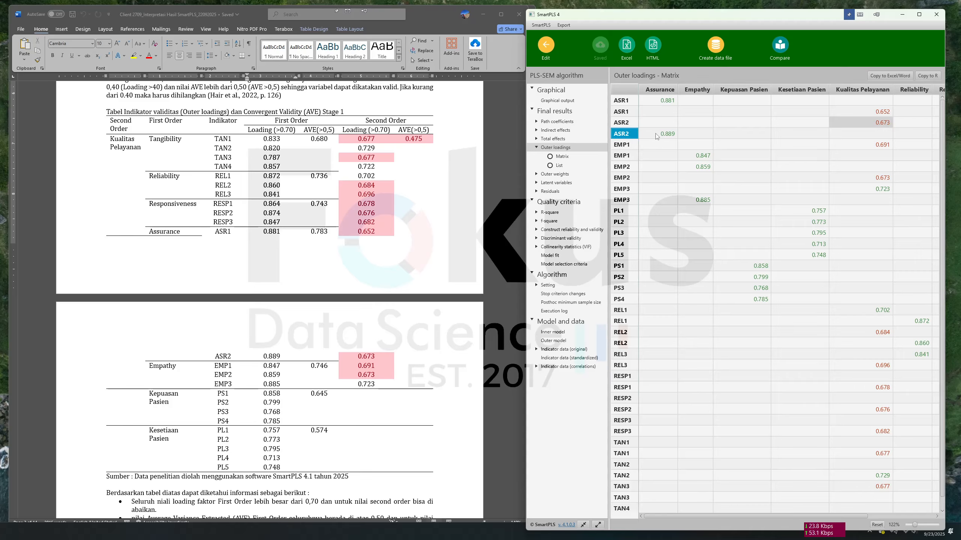
# Sort the Outer loadings matrix by the Assurance column, then reorder its rows by indicator name in ascending order
pyautogui.click(662, 90)
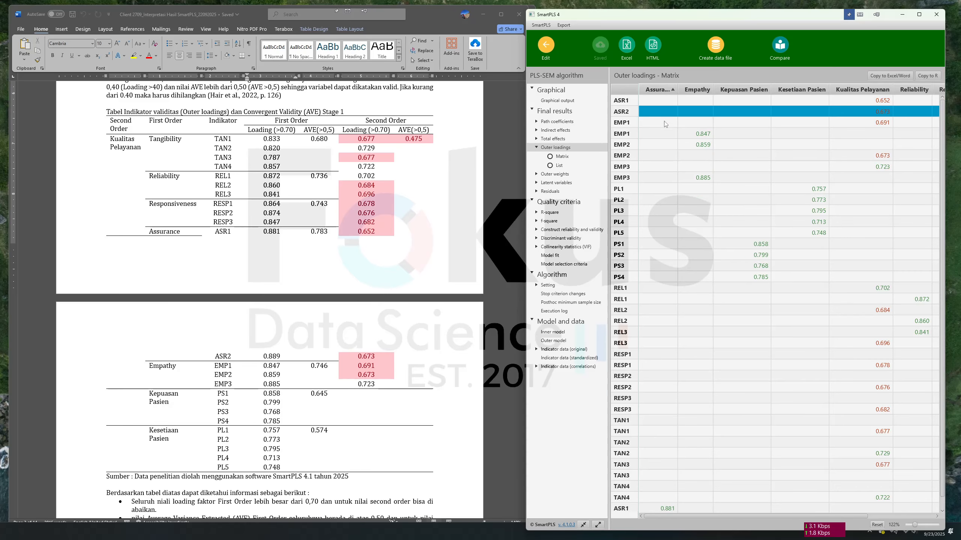
pyautogui.click(663, 90)
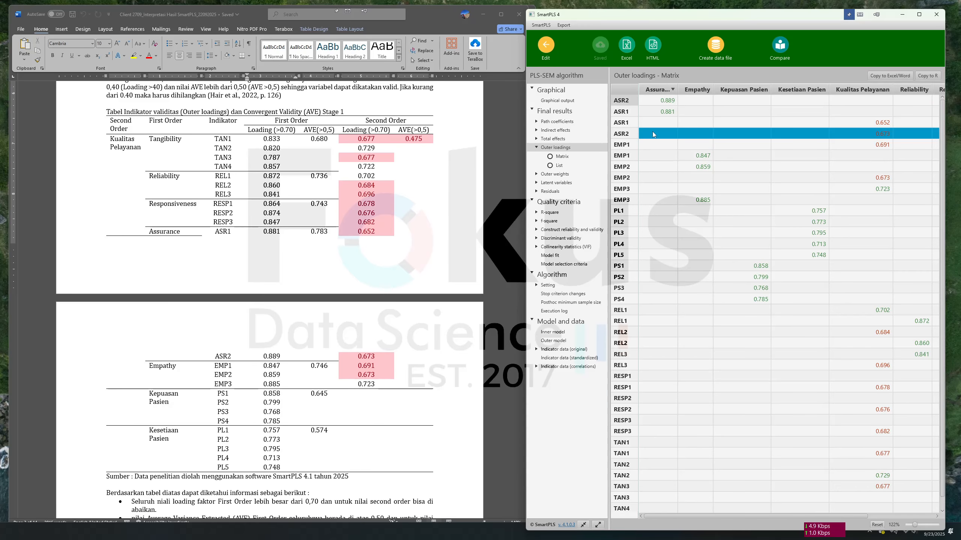
pyautogui.click(679, 171)
pyautogui.click(663, 90)
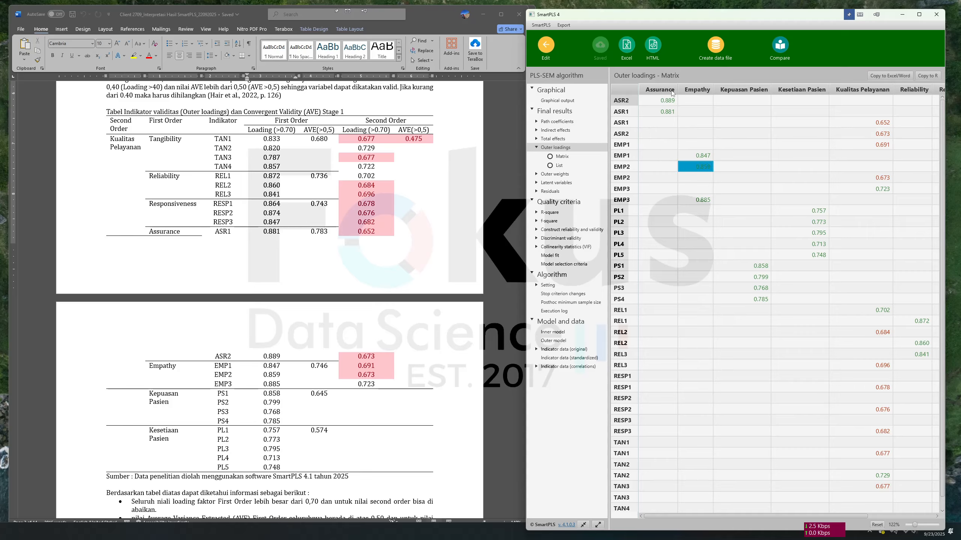
pyautogui.click(634, 90)
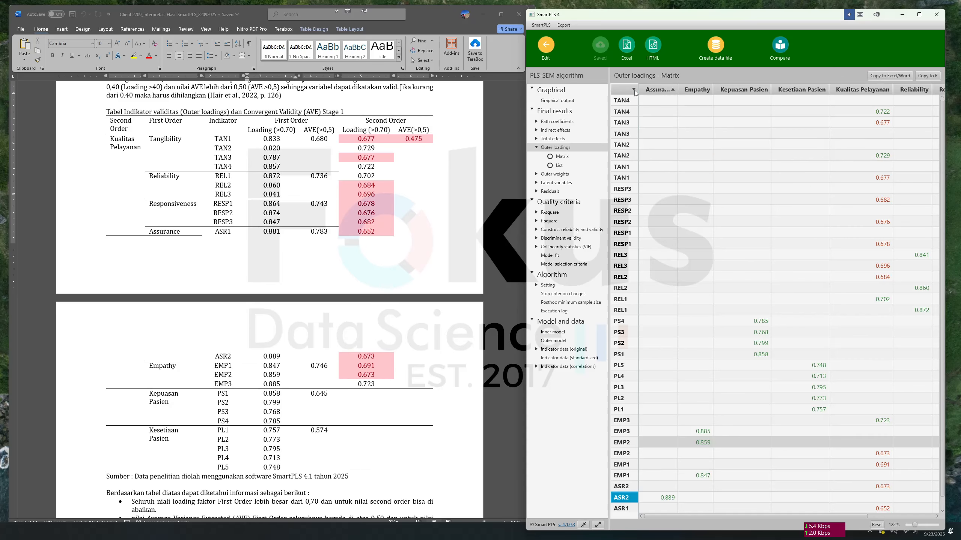
pyautogui.click(634, 90)
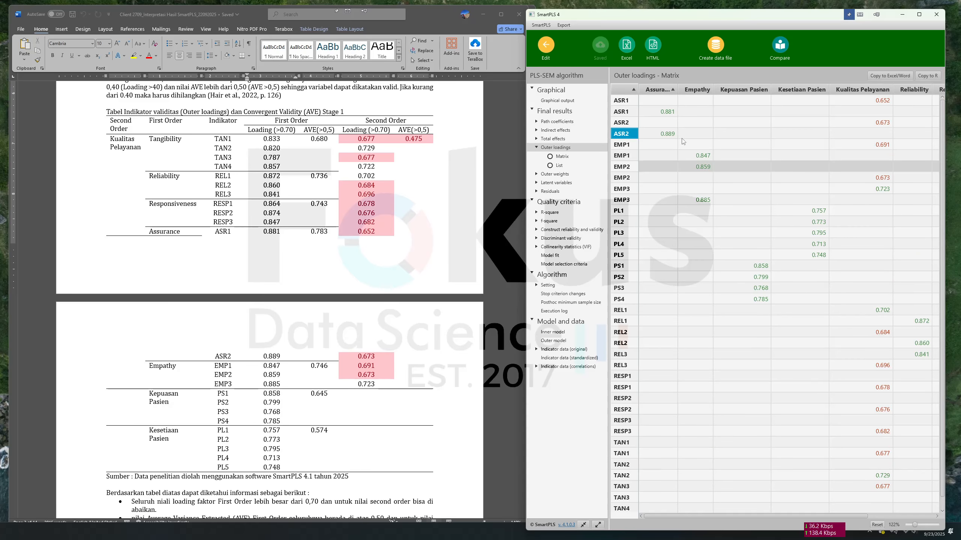
pyautogui.click(667, 143)
pyautogui.click(662, 135)
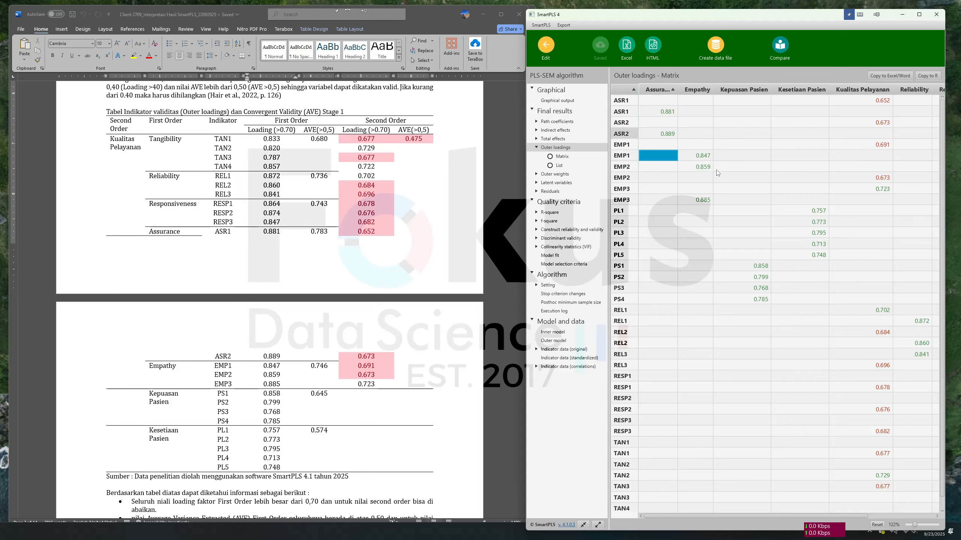
# Copy the Outer loadings matrix for Excel, switch to the Excel data workbook and paste it at cell A1 of a new sheet
pyautogui.scroll(-1, 787, 254)
pyautogui.moveTo(758, 517); pyautogui.dragTo(790, 513)
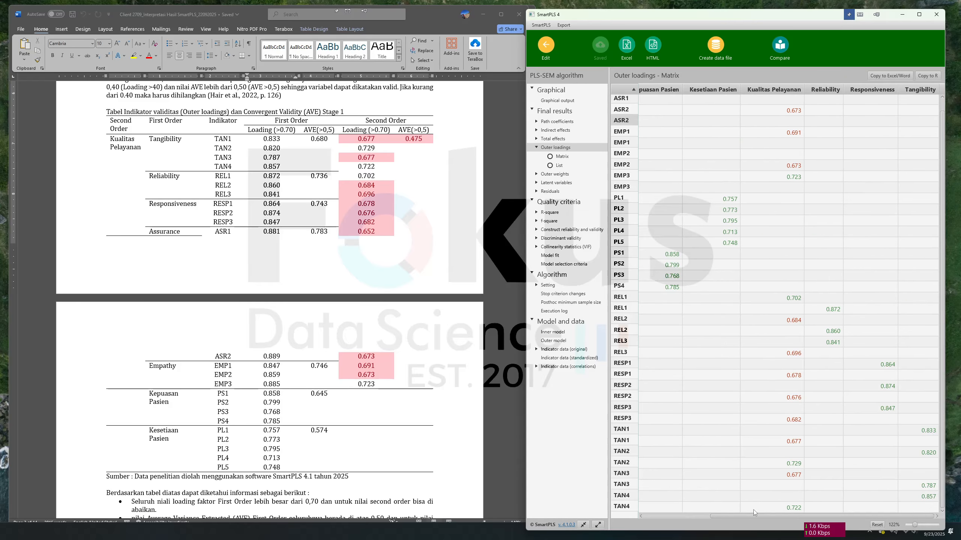
pyautogui.moveTo(749, 517); pyautogui.dragTo(704, 510)
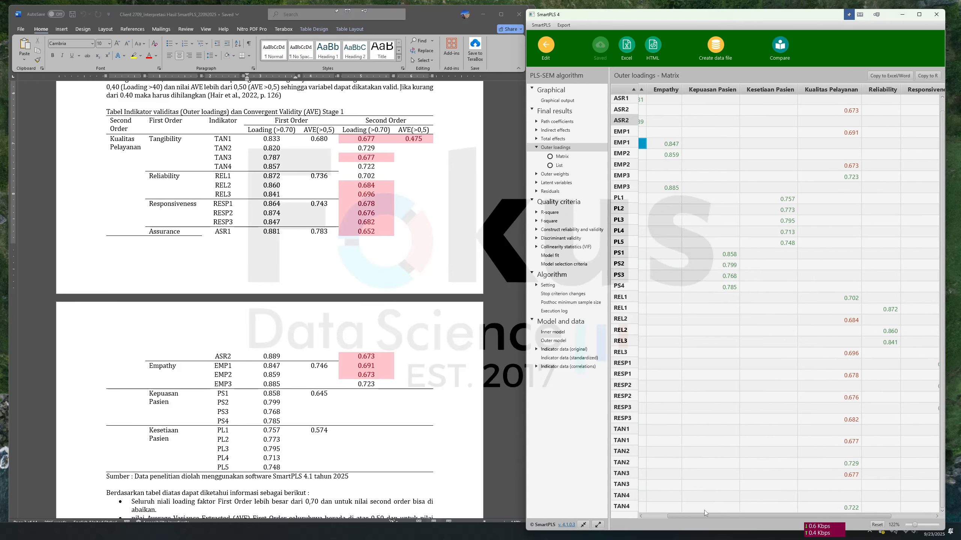
pyautogui.click(889, 76)
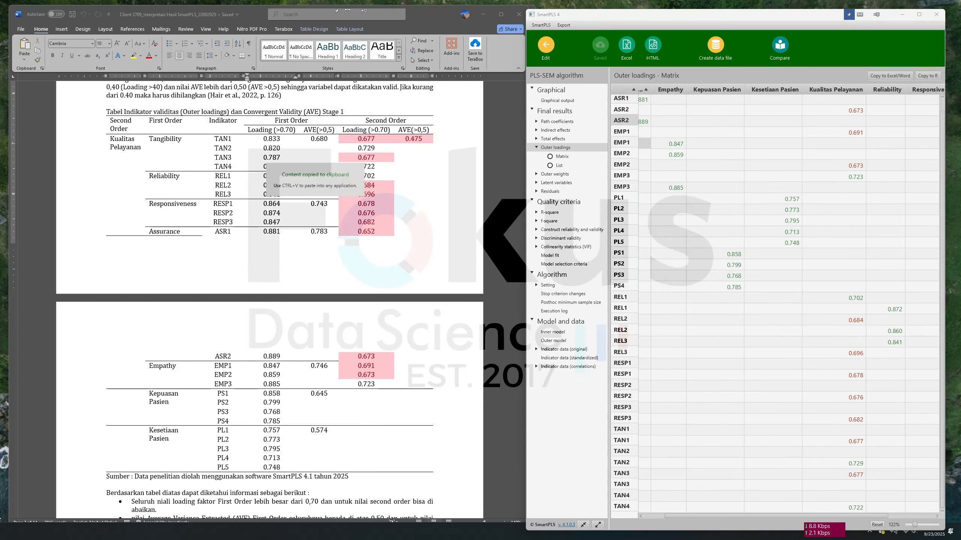
pyautogui.hotkey('alt', 'Tab')
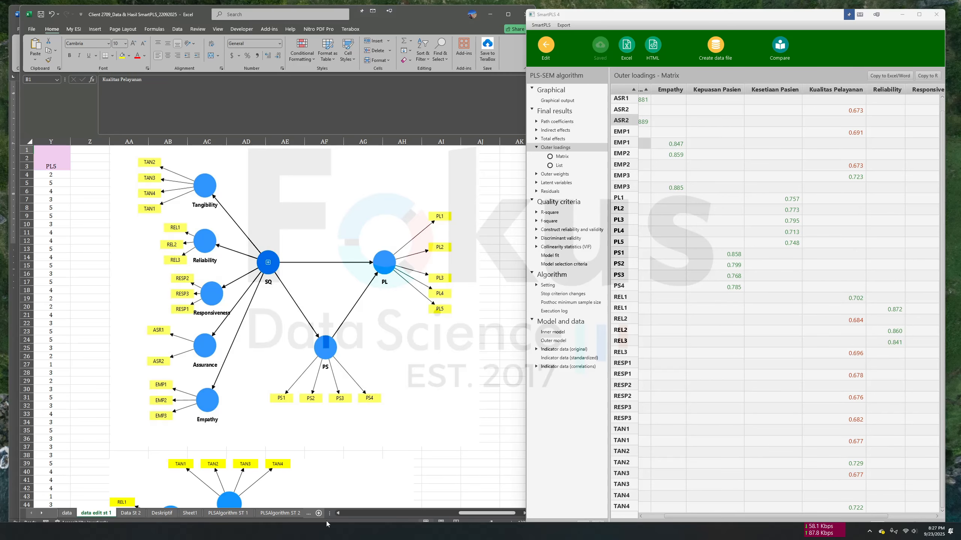
pyautogui.click(318, 512)
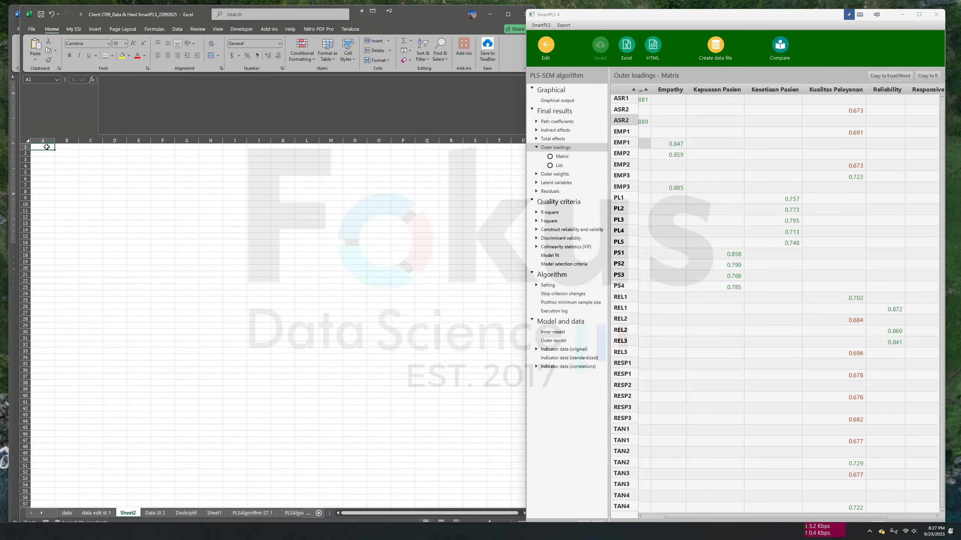
pyautogui.rightClick(47, 146)
pyautogui.click(77, 197)
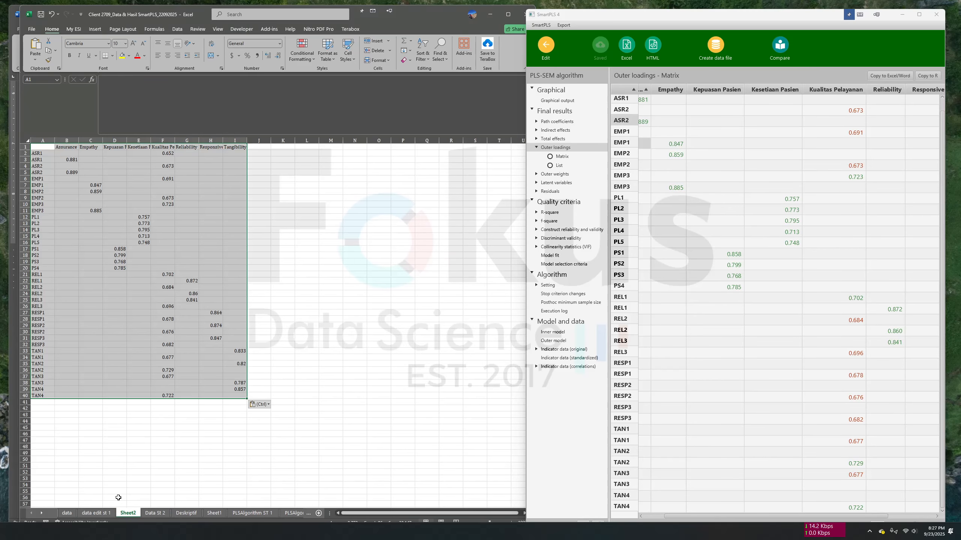
# Open the PLSAlgorithm ST 1 sheet containing the indicator validity and construct reliability tables
pyautogui.click(105, 515)
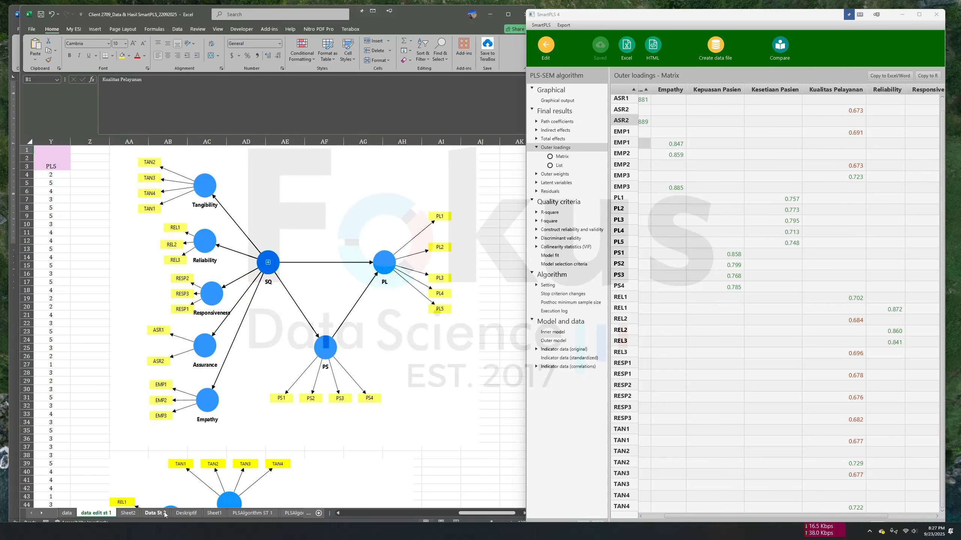
pyautogui.click(155, 513)
pyautogui.click(187, 514)
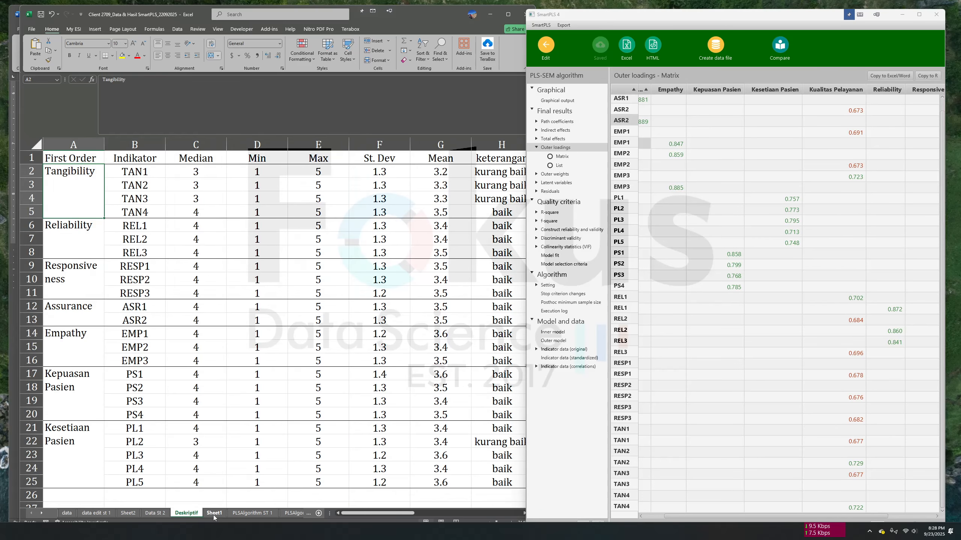
pyautogui.click(214, 513)
pyautogui.click(241, 513)
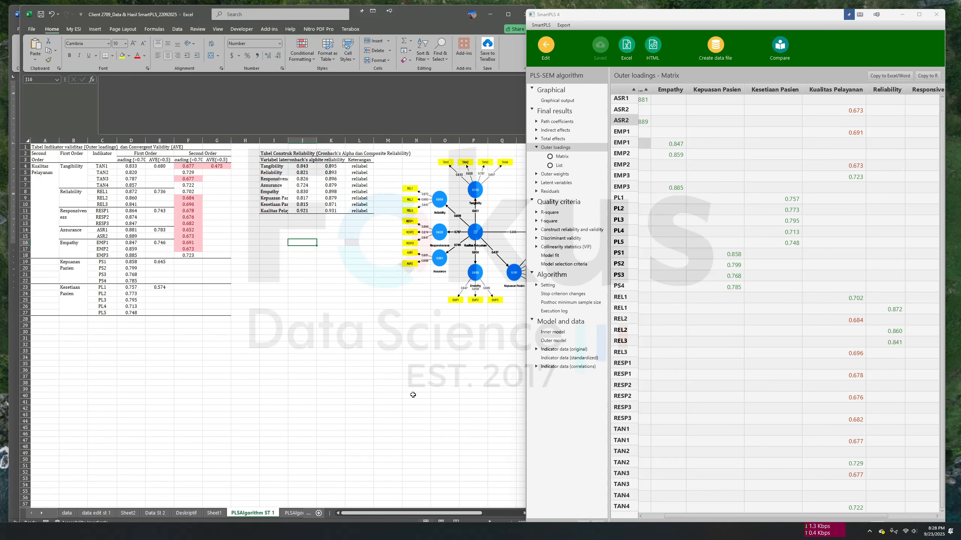
pyautogui.keyDown('ctrl'); pyautogui.scroll(3, 413, 394); pyautogui.keyUp('ctrl')
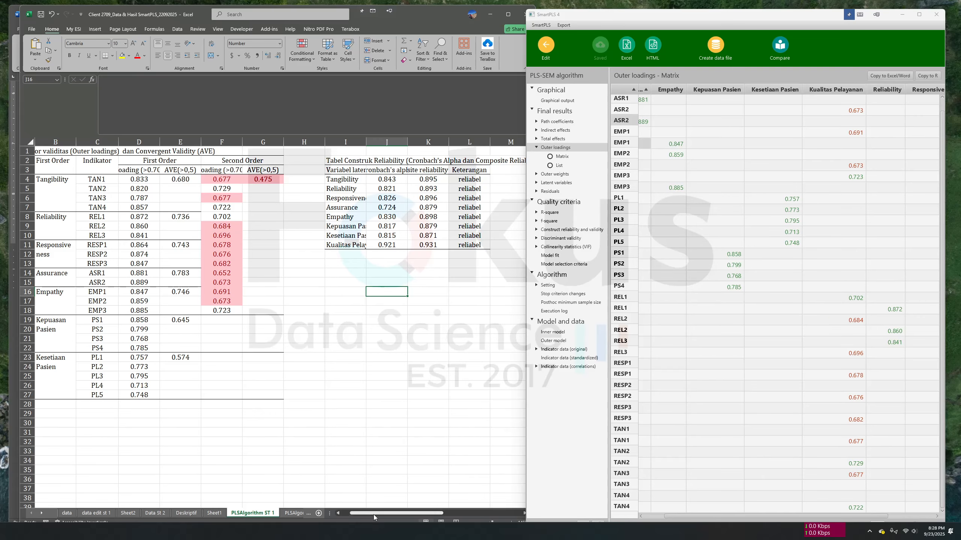
pyautogui.moveTo(374, 518); pyautogui.dragTo(364, 517)
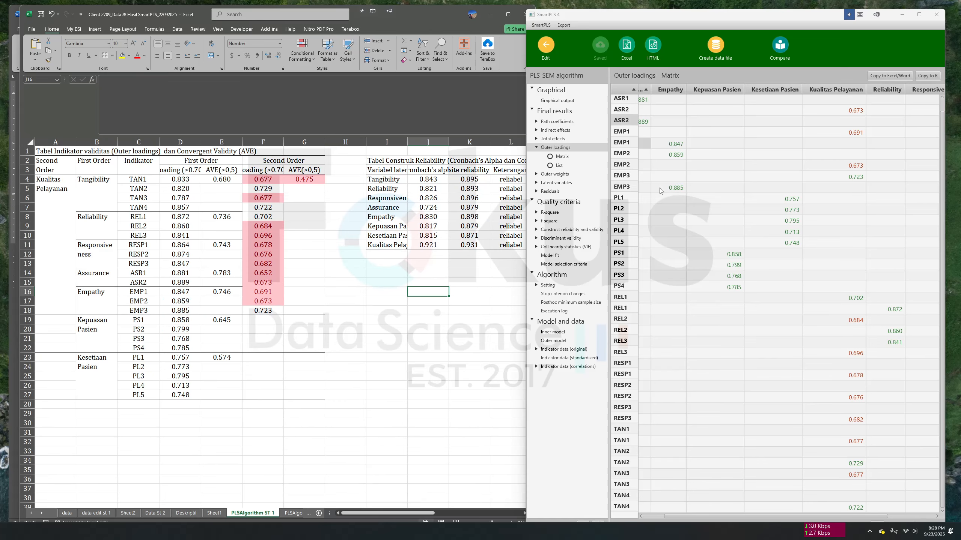
# Examine the first-order and second-order loadings and the first-order AVE column in the validity table beside the Outer loadings matrix
pyautogui.moveTo(824, 518); pyautogui.dragTo(762, 525)
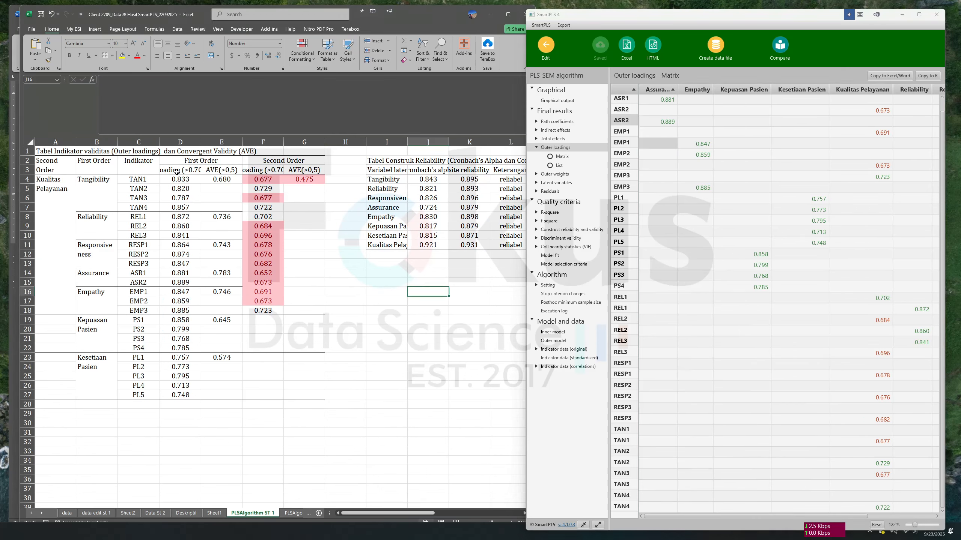
pyautogui.moveTo(175, 170); pyautogui.dragTo(181, 394)
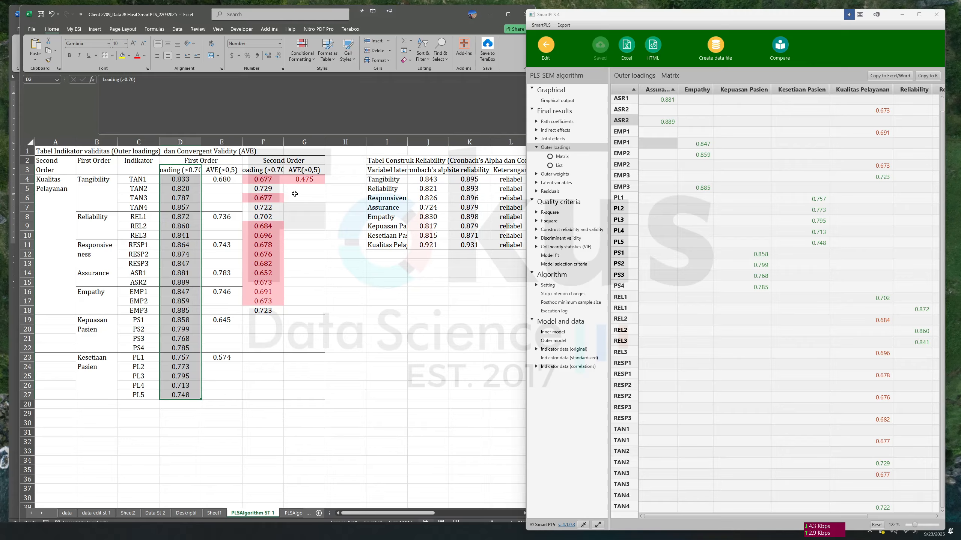
pyautogui.moveTo(263, 179); pyautogui.dragTo(267, 303)
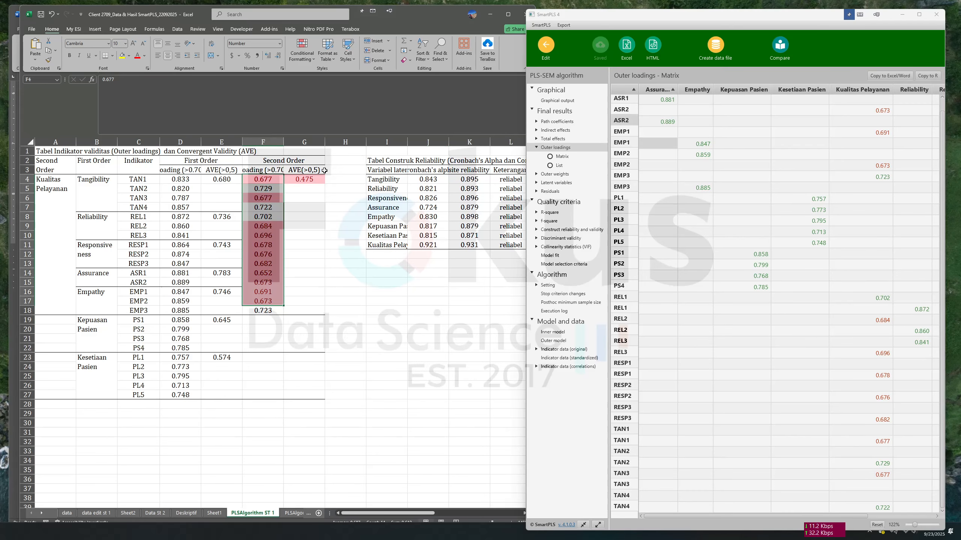
pyautogui.moveTo(266, 180); pyautogui.dragTo(264, 304)
pyautogui.moveTo(212, 168); pyautogui.dragTo(224, 370)
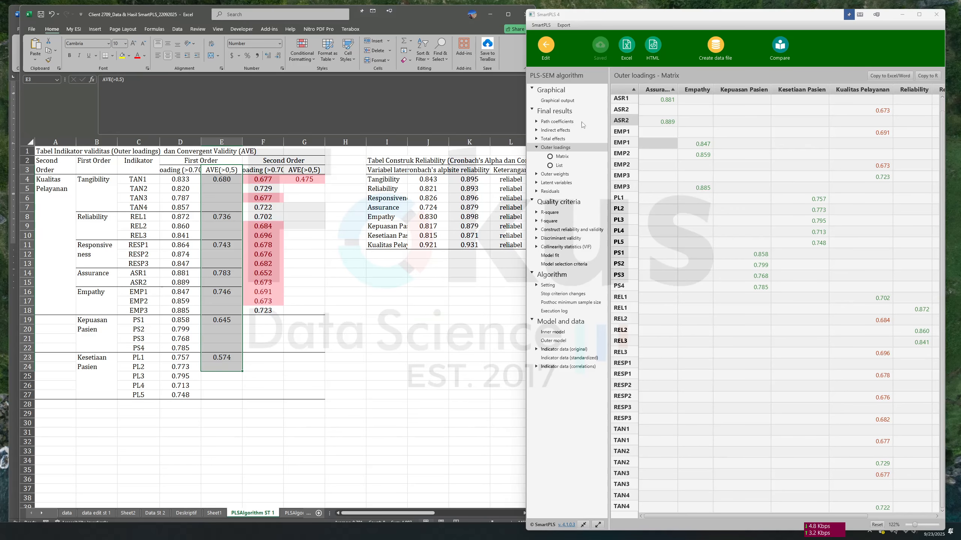
# Check the graphical output, then compare the AVE values in the Construct reliability and validity overview with the sheet's AVE column
pyautogui.click(556, 100)
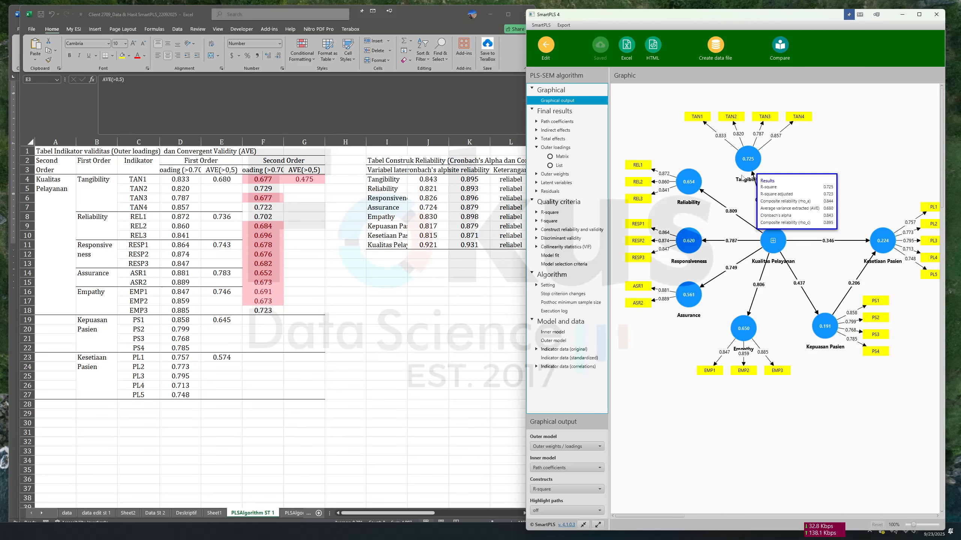
pyautogui.moveTo(691, 309)
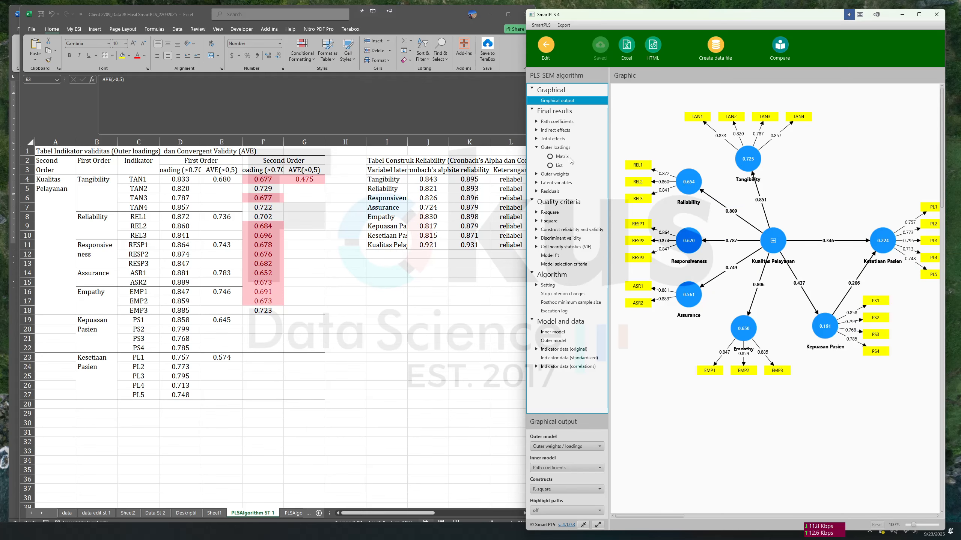
pyautogui.click(568, 230)
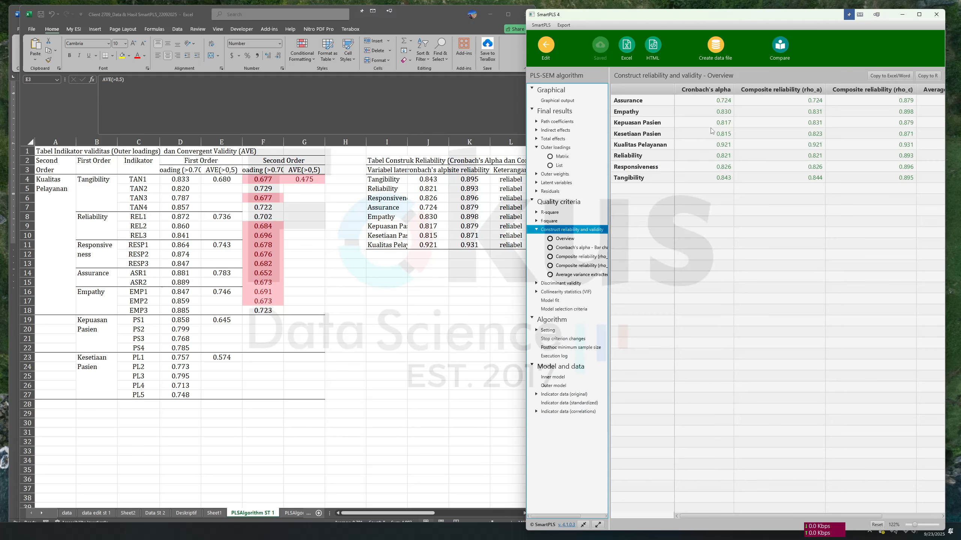
pyautogui.moveTo(758, 514); pyautogui.dragTo(941, 154)
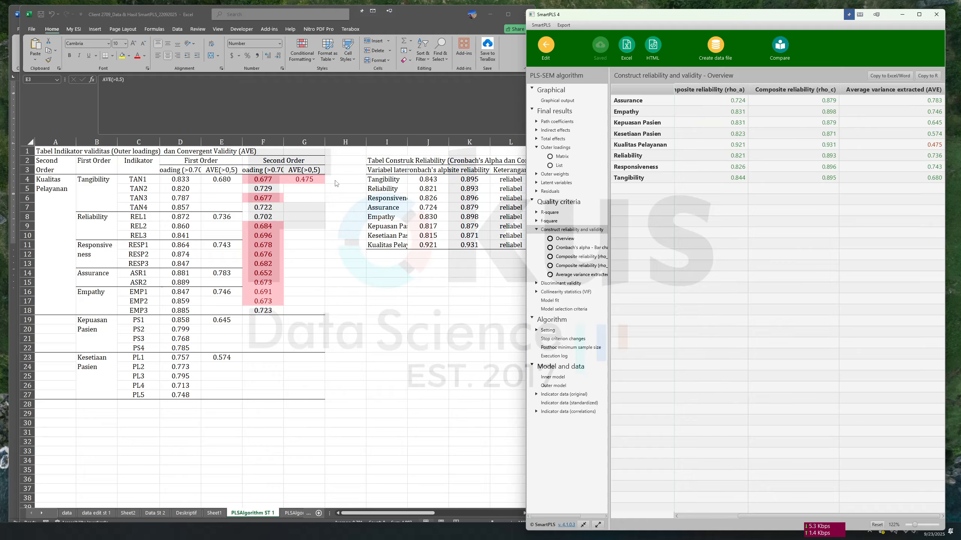
pyautogui.click(223, 170)
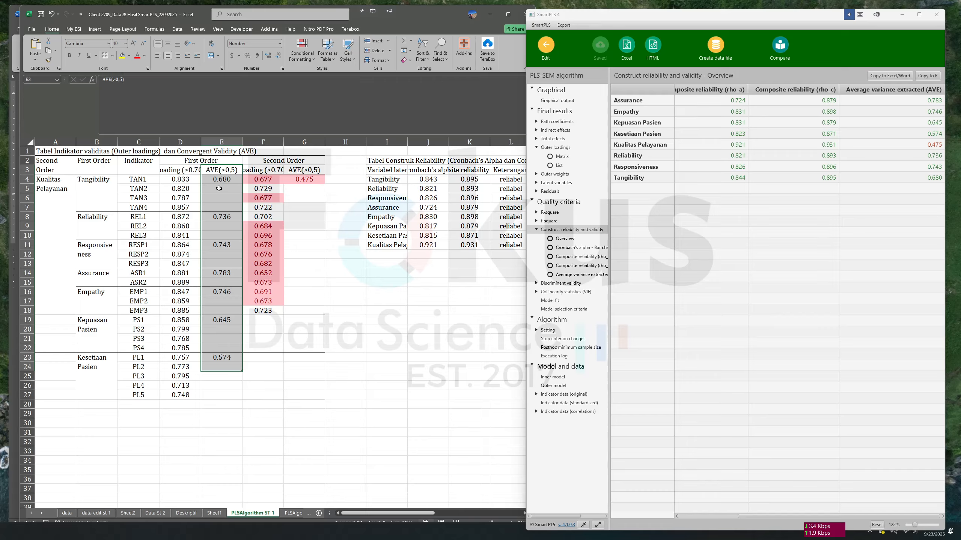
pyautogui.click(380, 281)
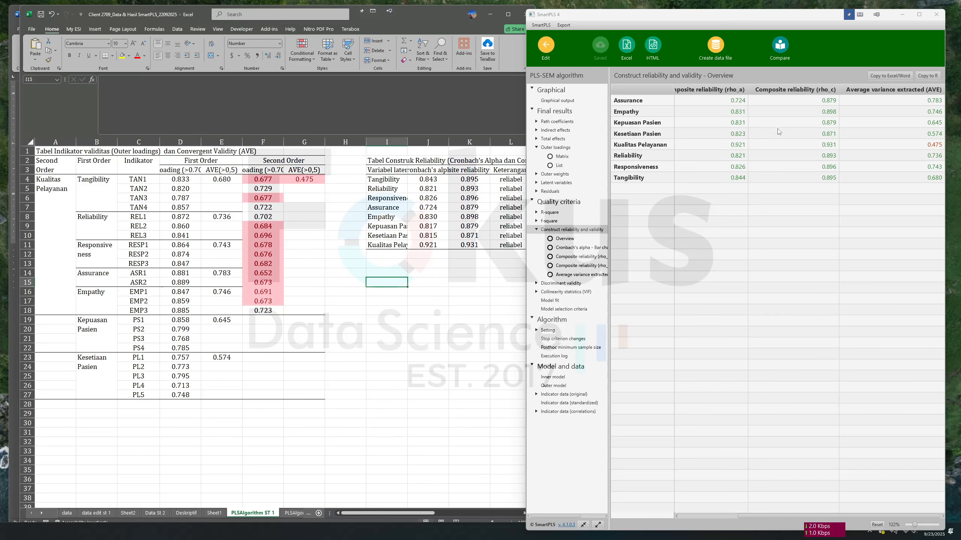
# Compare the overview's Cronbach's alpha and composite reliability values with the sheet's construct reliability table
pyautogui.moveTo(365, 513); pyautogui.dragTo(372, 513)
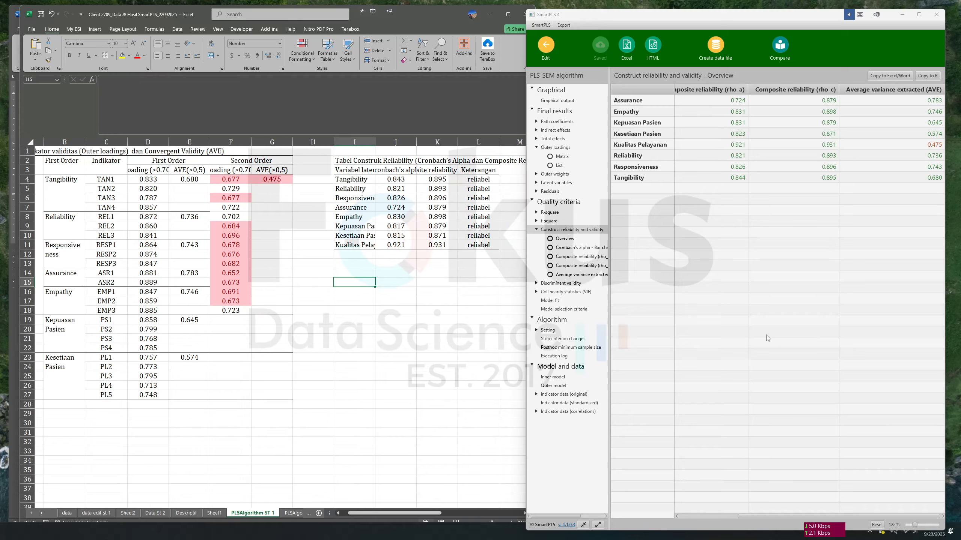
pyautogui.moveTo(763, 516); pyautogui.dragTo(702, 517)
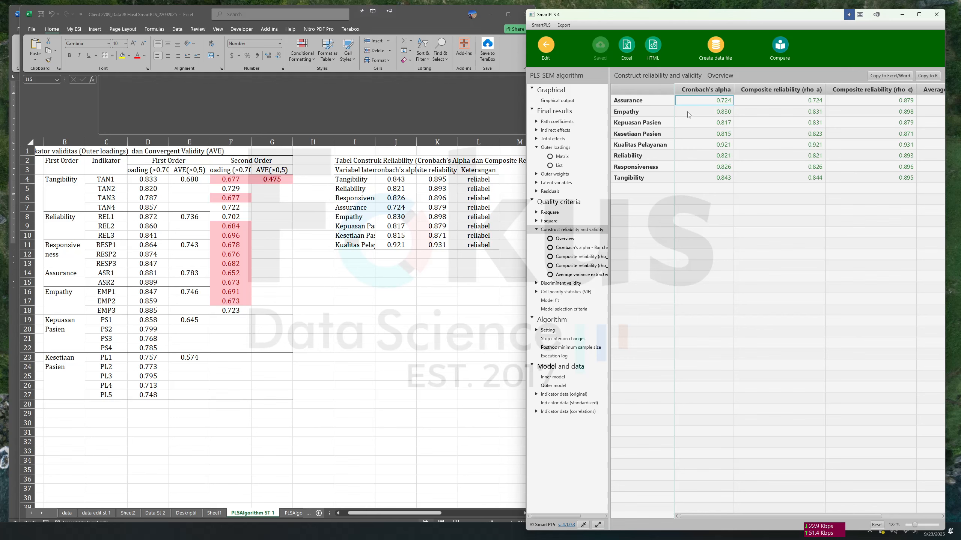
pyautogui.click(446, 305)
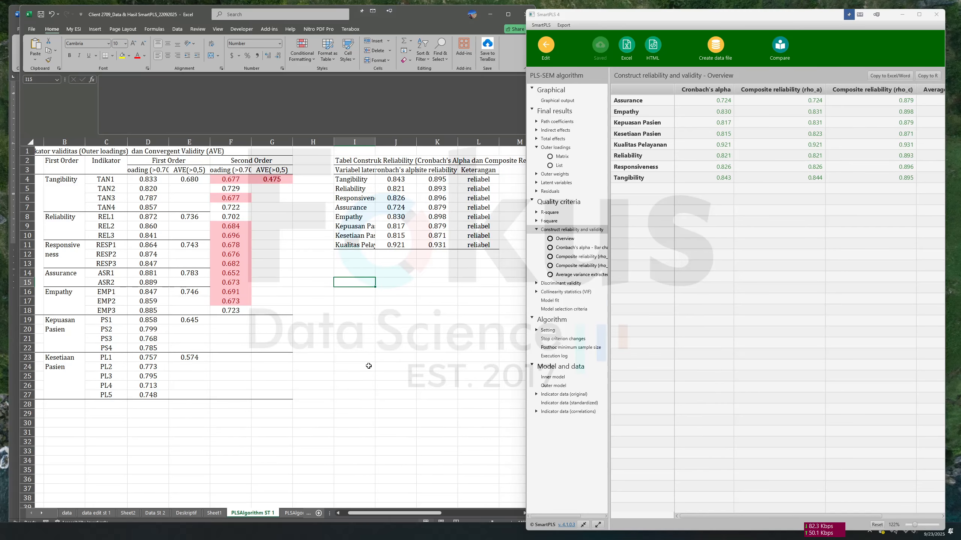
pyautogui.moveTo(525, 336); pyautogui.dragTo(25, 333)
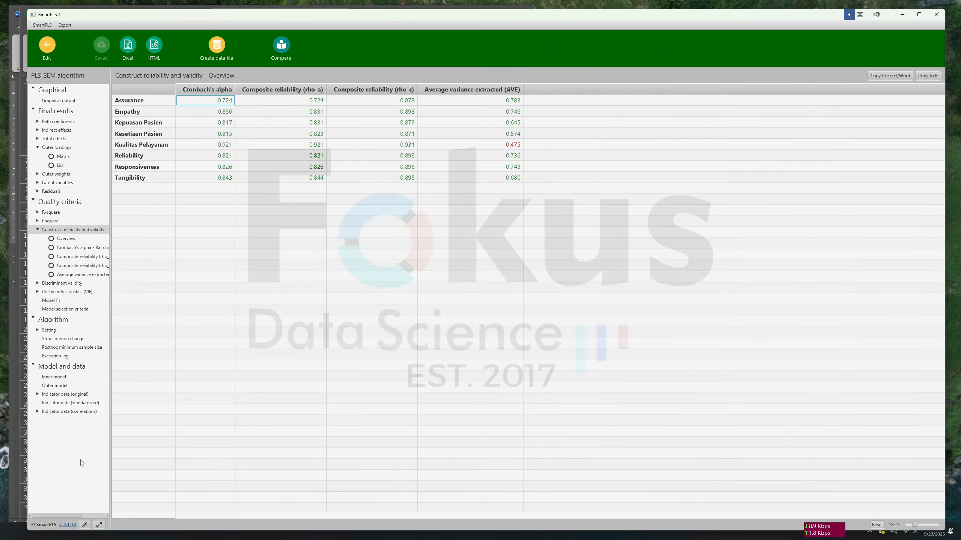
pyautogui.hotkey('alt', 'Tab')
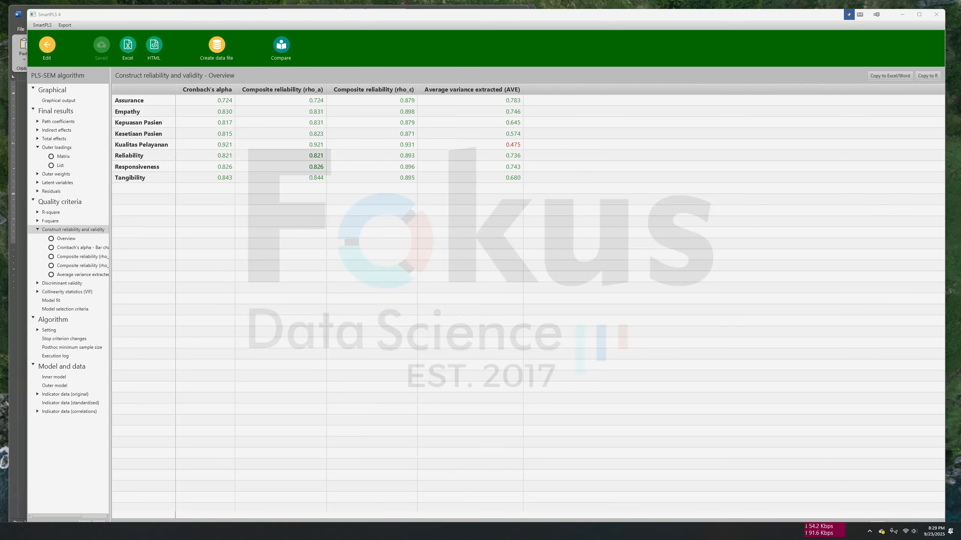
pyautogui.click(838, 21)
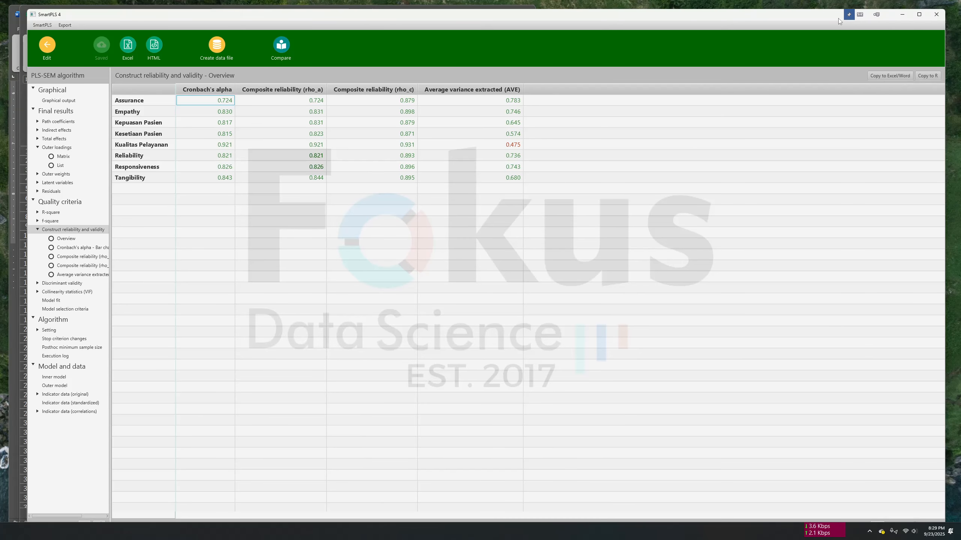
pyautogui.moveTo(26, 222); pyautogui.dragTo(535, 262)
# Examine the Kualitas Pelayanan dimension scores and the PS and PL indicator columns in the Data St 2 sheet
pyautogui.click(155, 512)
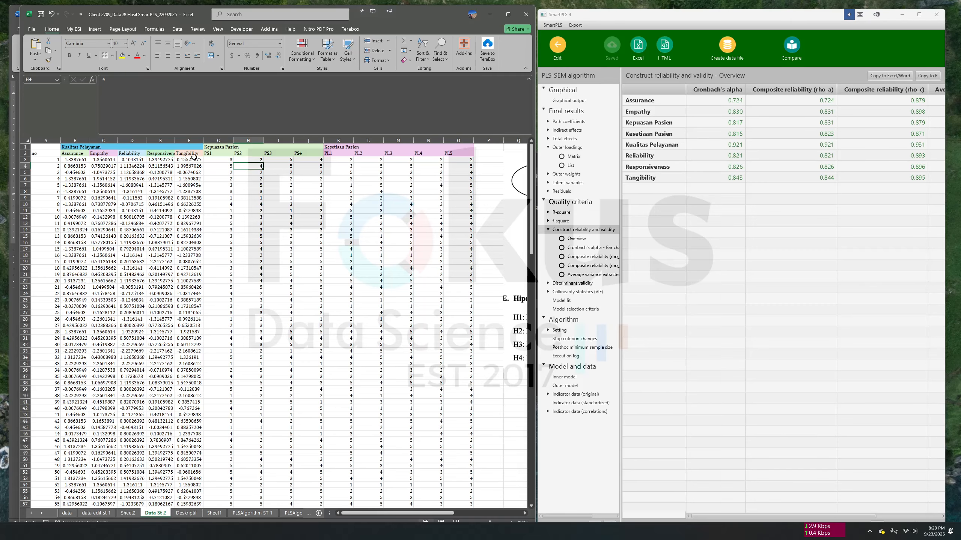
pyautogui.moveTo(81, 154); pyautogui.dragTo(458, 205)
pyautogui.click(259, 173)
pyautogui.click(98, 165)
pyautogui.click(488, 166)
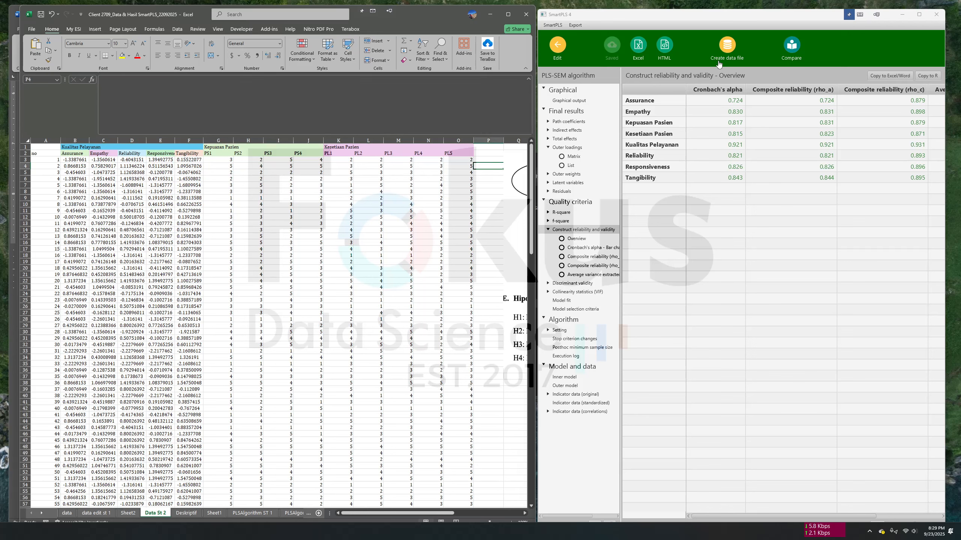
# Start a new data file from the report in the Contoh two stage PLS project, excluding the manifest variable scores and Other columns
pyautogui.click(730, 49)
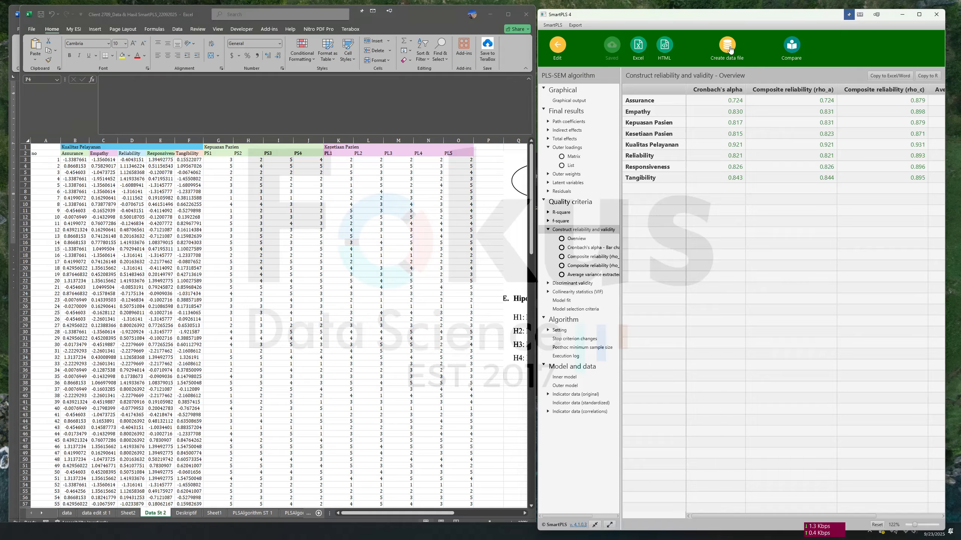
pyautogui.click(730, 47)
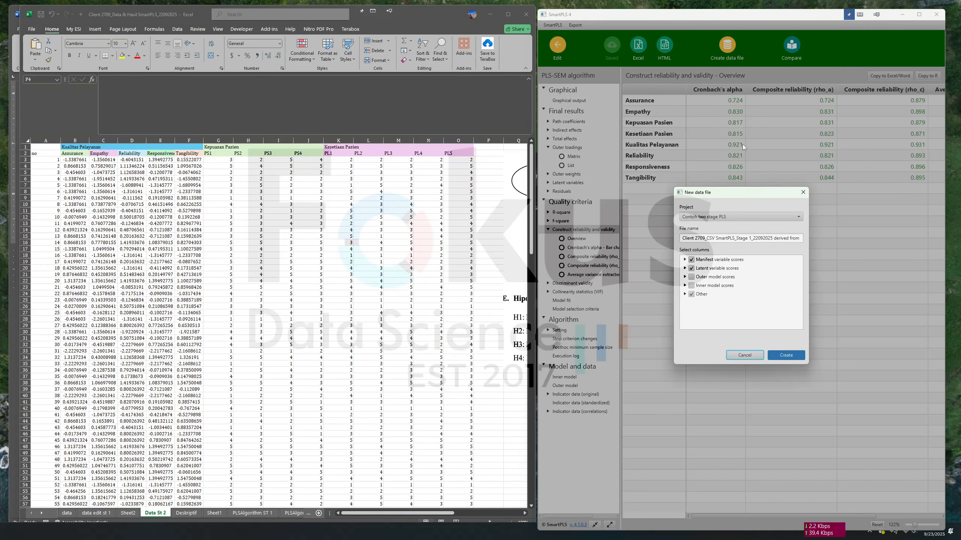
pyautogui.click(691, 259)
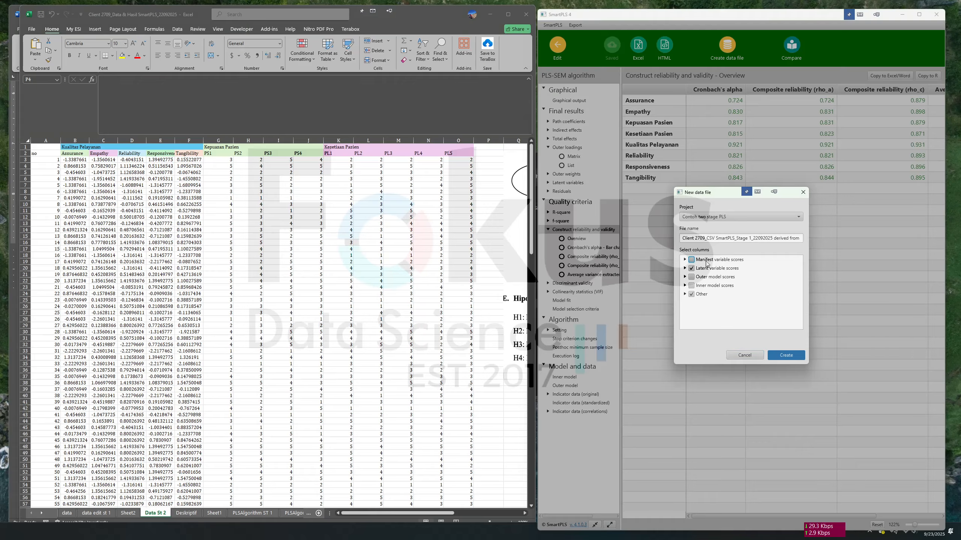
pyautogui.click(691, 295)
# Exclude the latent variable scores of Kepuasan Pasien, Kesetiaan Pasien and Kualitas Pelayanan from the new data file
pyautogui.click(685, 269)
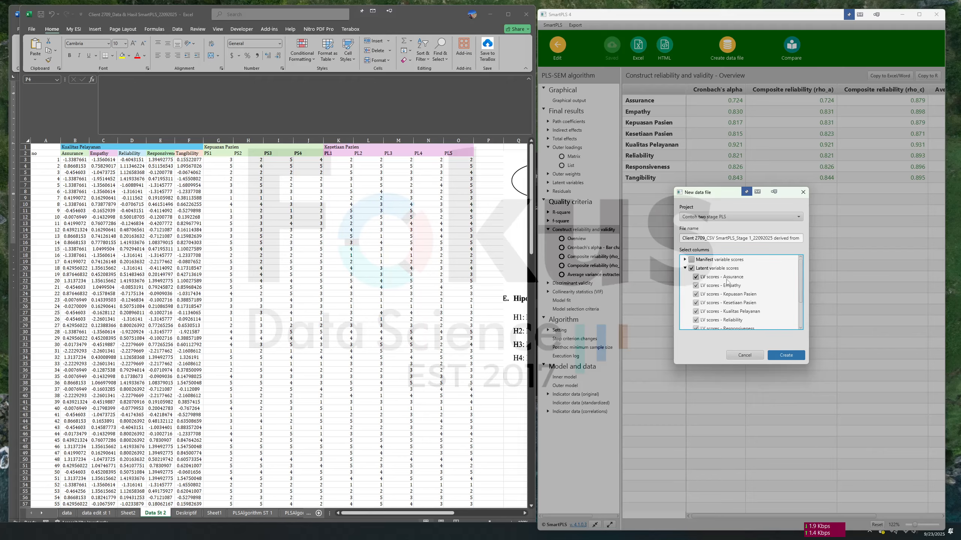
pyautogui.moveTo(800, 281); pyautogui.dragTo(796, 291)
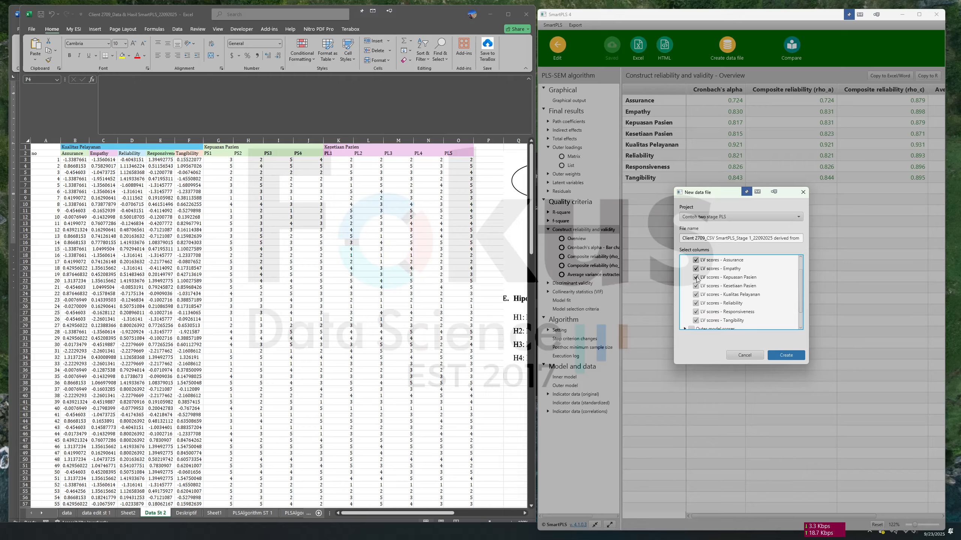
pyautogui.click(729, 281)
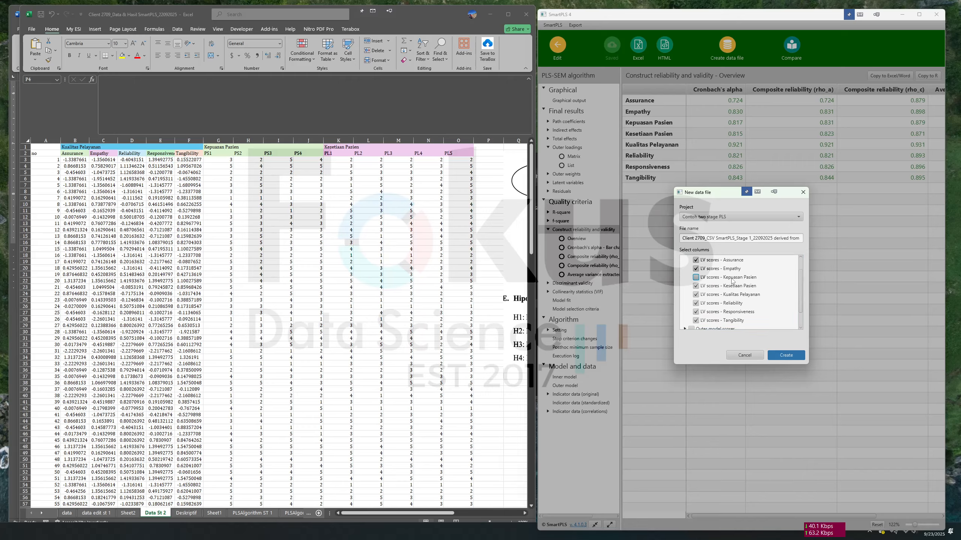
pyautogui.click(696, 287)
pyautogui.click(695, 295)
# Review the Kualitas Pelayanan dimensions and their indicators in the data edit st 1 sheet against the latent scores selected for the new data file
pyautogui.click(425, 376)
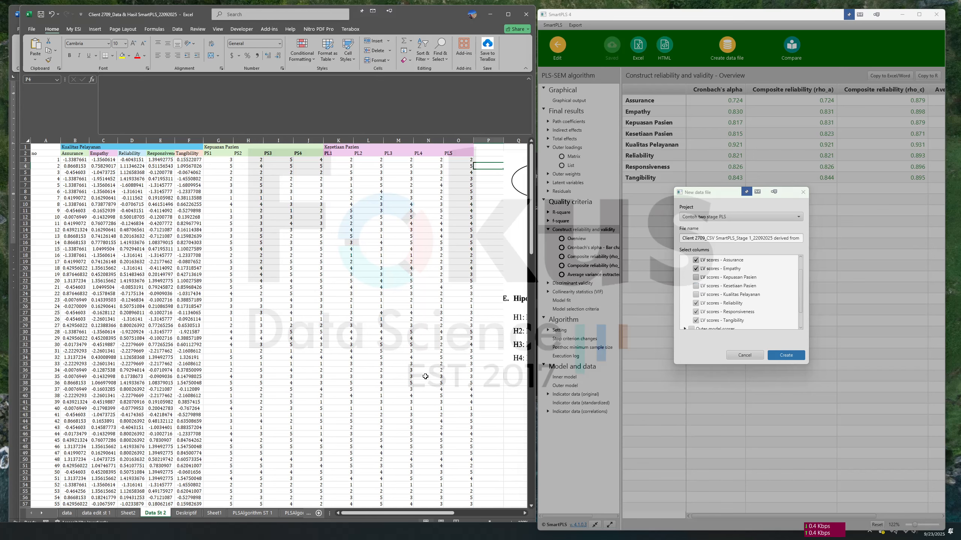
pyautogui.click(96, 513)
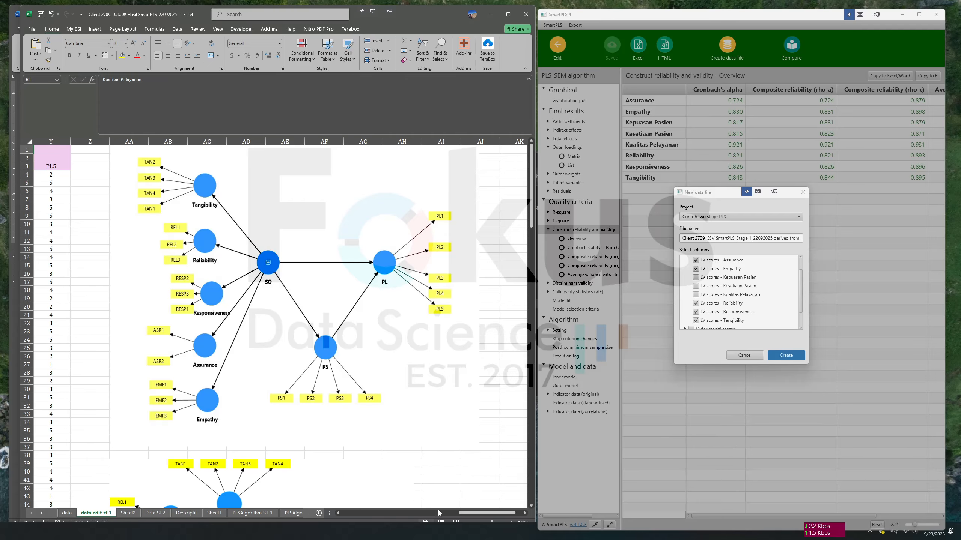
pyautogui.moveTo(465, 515); pyautogui.dragTo(346, 513)
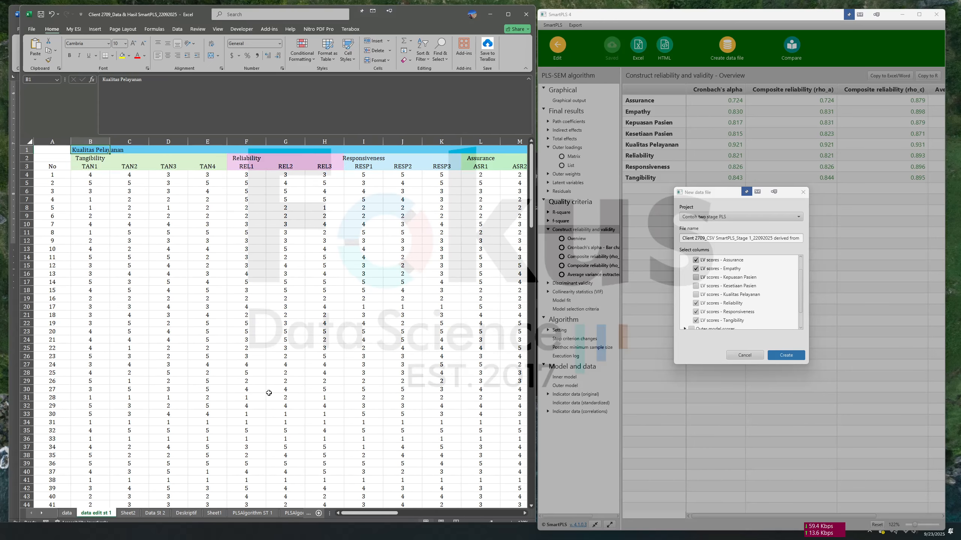
pyautogui.moveTo(93, 158); pyautogui.dragTo(485, 168)
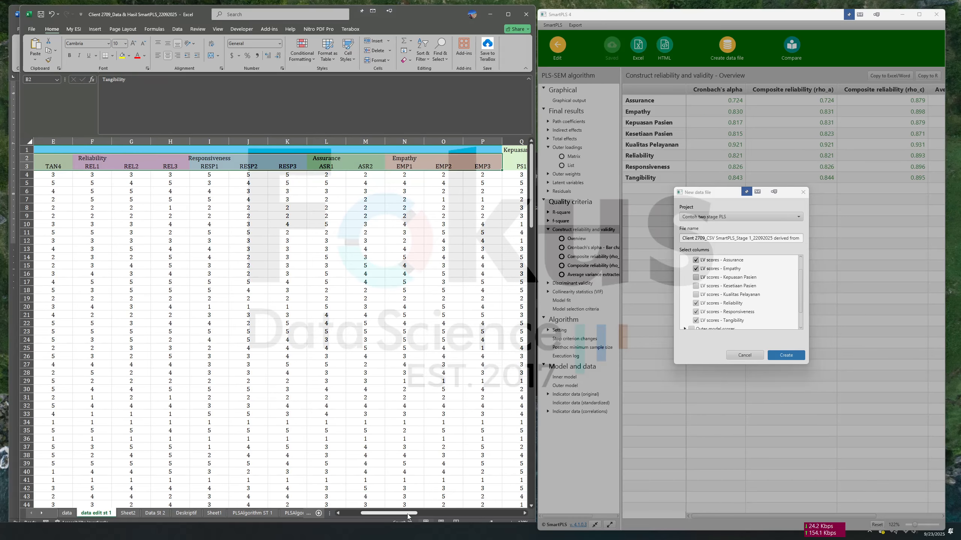
pyautogui.moveTo(409, 513); pyautogui.dragTo(348, 511)
pyautogui.click(97, 150)
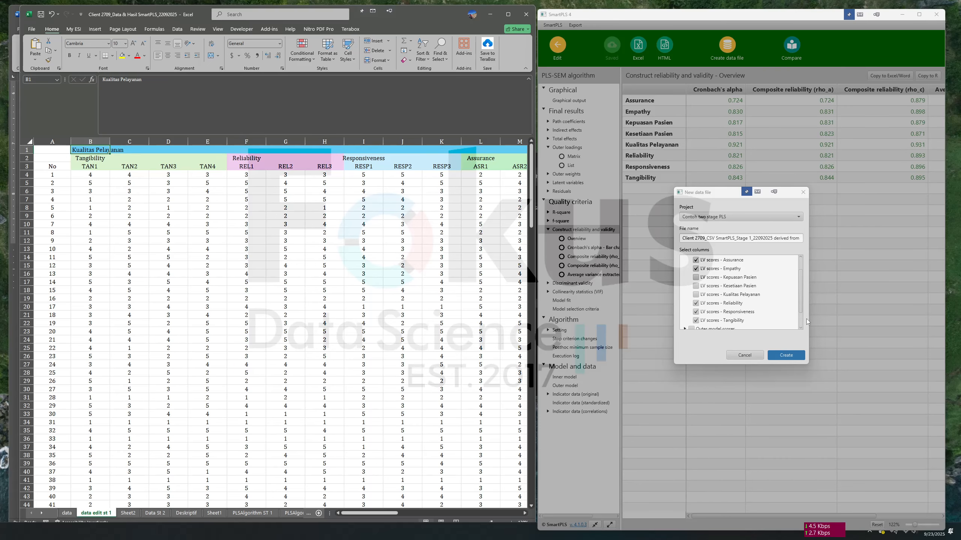
pyautogui.scroll(2, 734, 300)
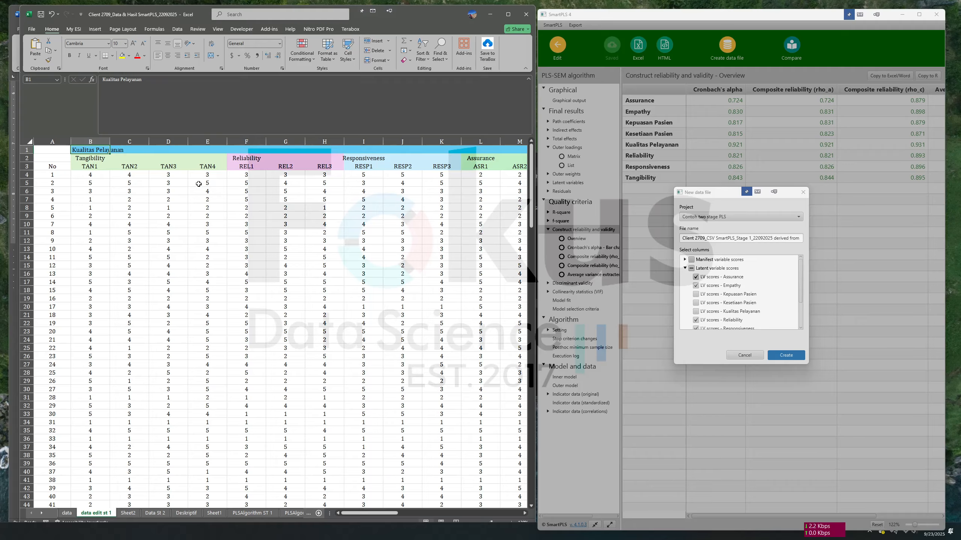
# Check the dimension headings in Excel and create the SmartPLS data file with the Assurance, Empathy, Reliability, Responsiveness and Tangibility latent variable scores
pyautogui.click(101, 159)
pyautogui.click(244, 157)
pyautogui.click(352, 159)
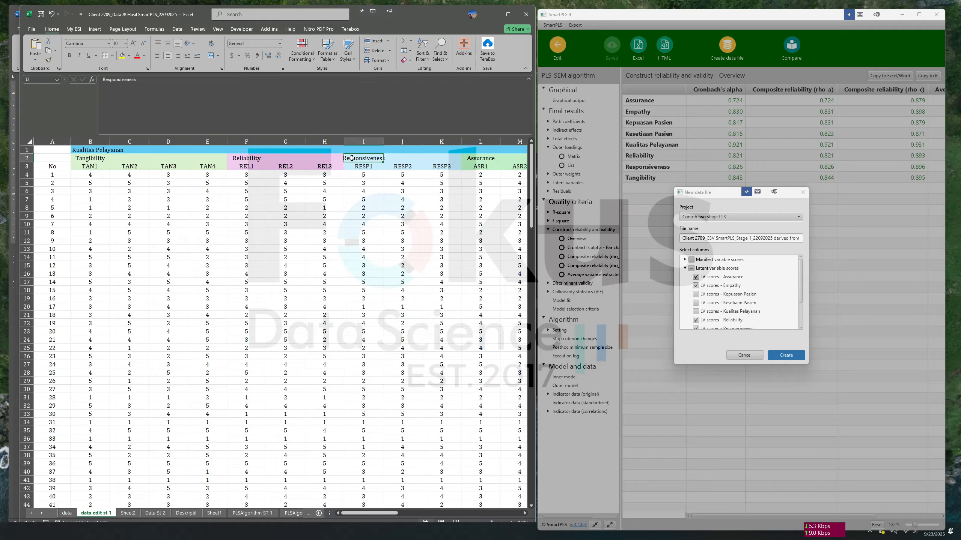
pyautogui.click(253, 149)
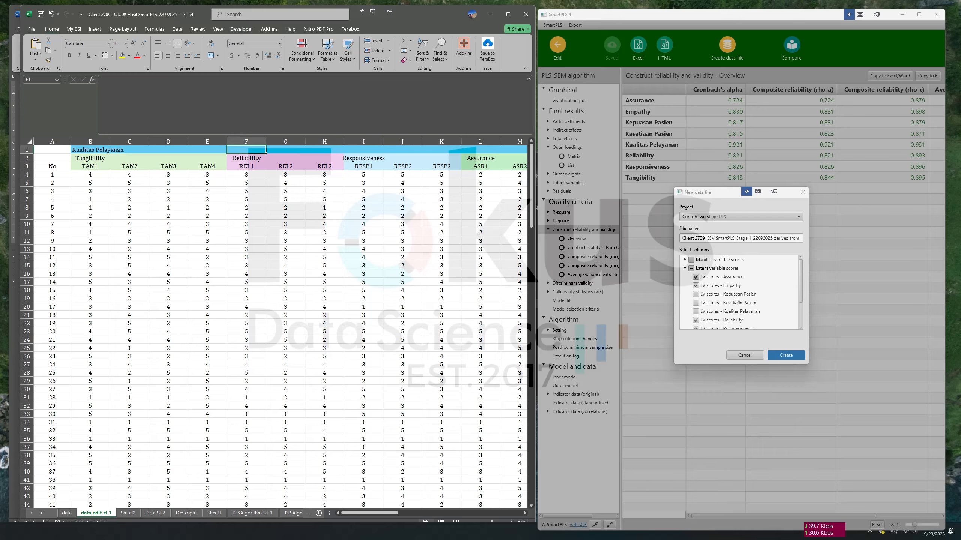
pyautogui.scroll(-3, 720, 288)
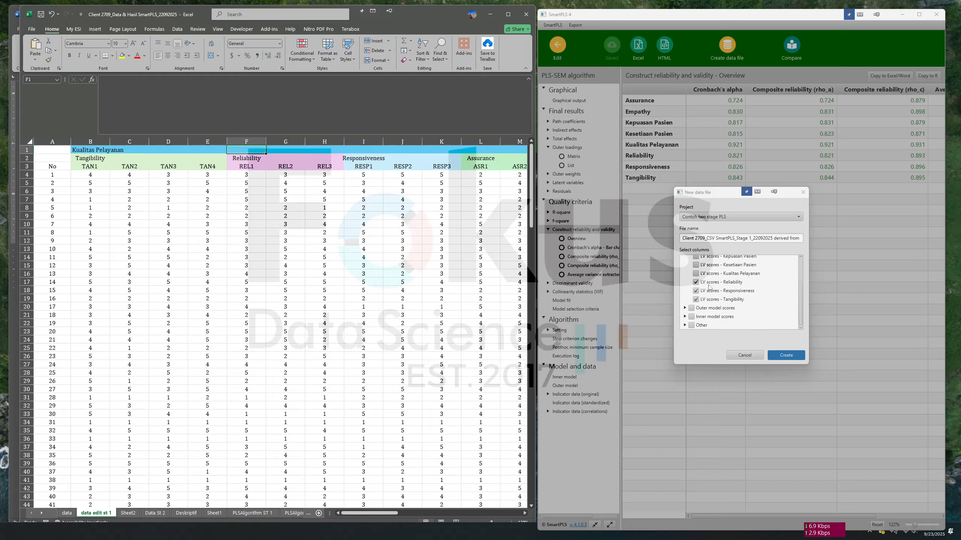
pyautogui.scroll(3, 736, 299)
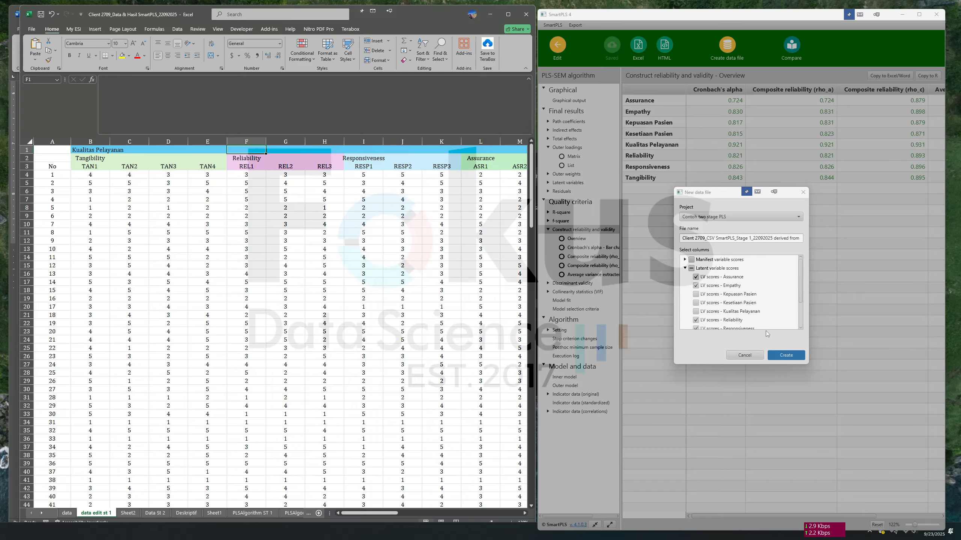
pyautogui.click(786, 355)
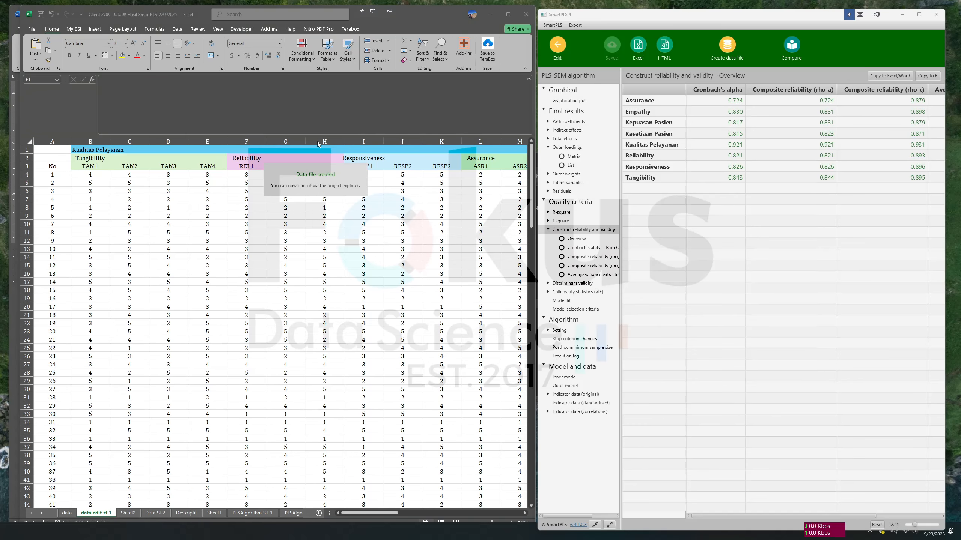
# Leave the report for the workspace and open the data file derived from PLS results in the Contoh two stage PLS project
pyautogui.click(557, 46)
pyautogui.click(557, 47)
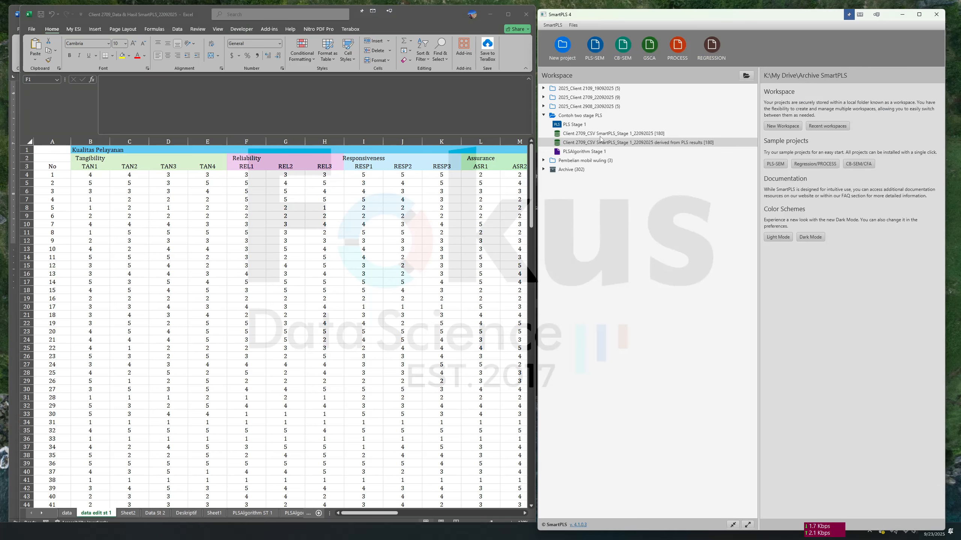
pyautogui.click(668, 241)
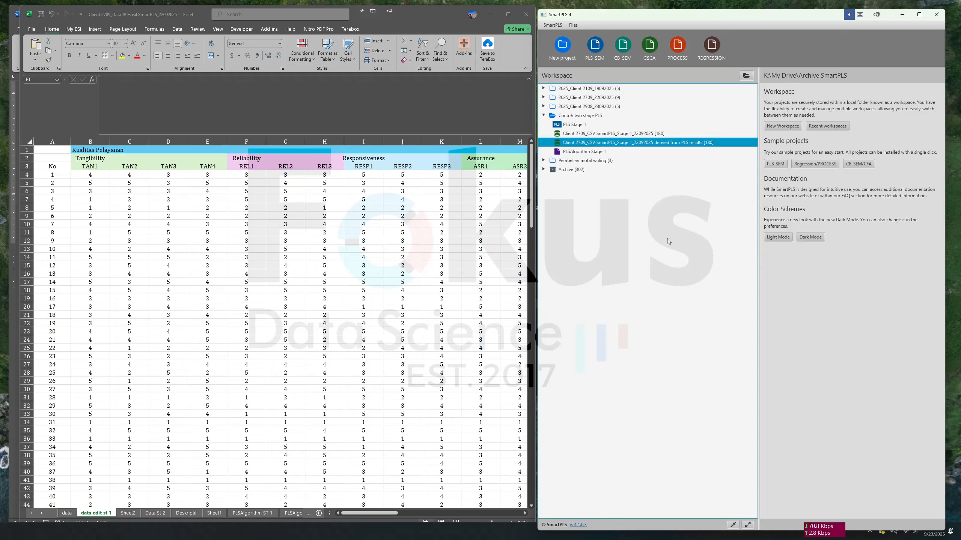
pyautogui.doubleClick(651, 143)
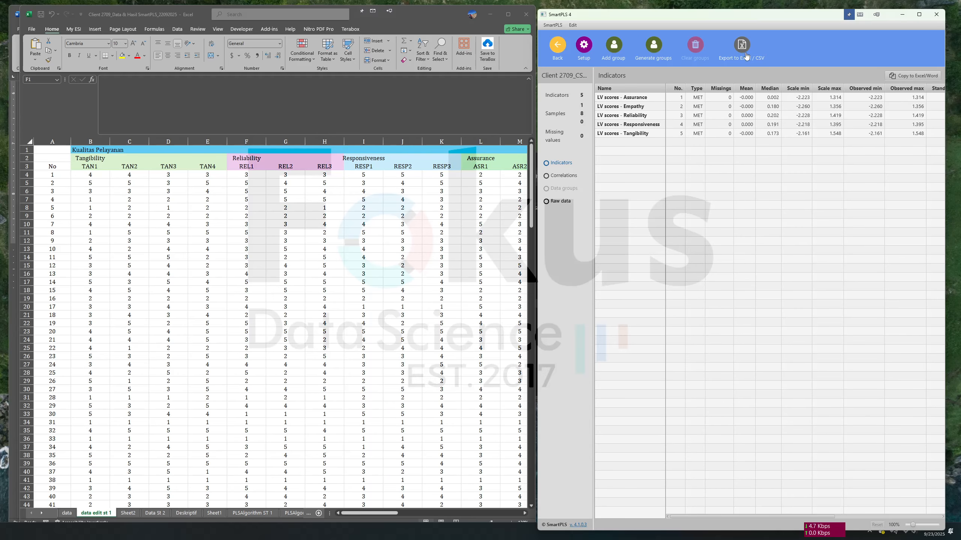
# Export the derived latent variable score data as a CSV file named raw data 2
pyautogui.click(742, 51)
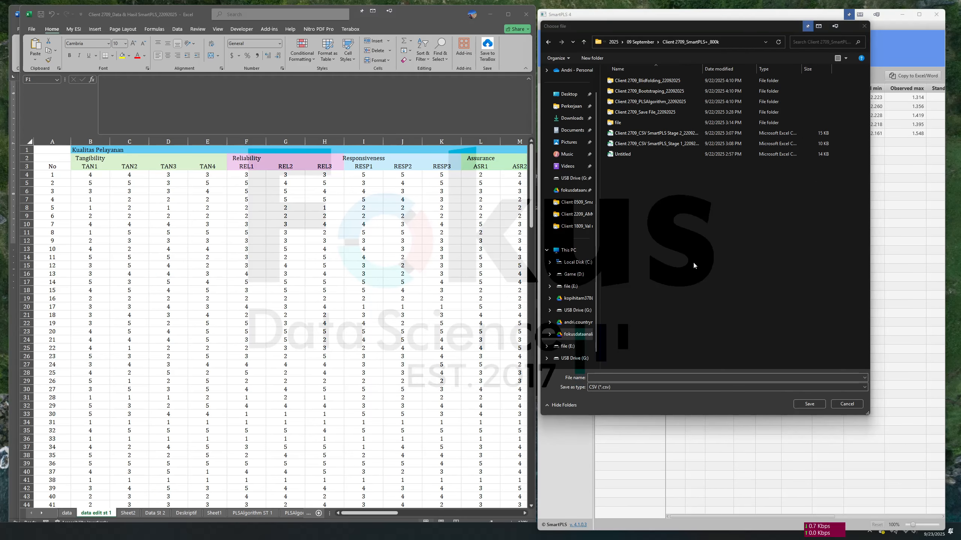
pyautogui.click(655, 376)
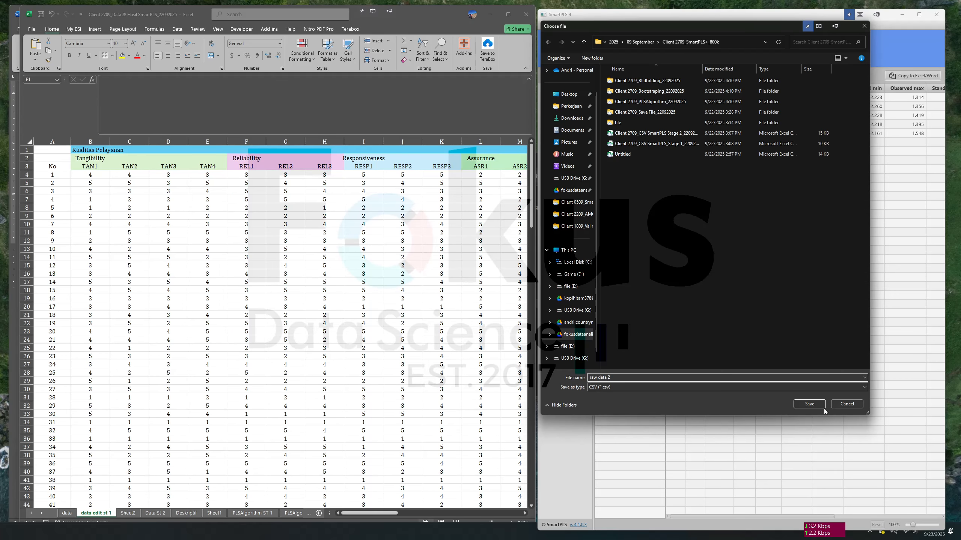
# Save the latent variable scores export as the CSV file raw data 2 and open that file in Excel
pyautogui.click(809, 403)
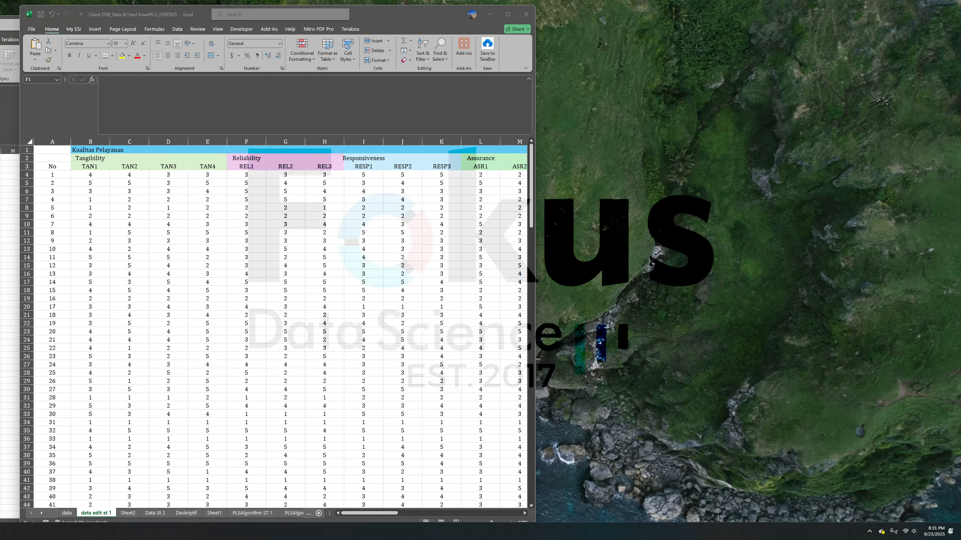
pyautogui.click(428, 492)
pyautogui.click(401, 531)
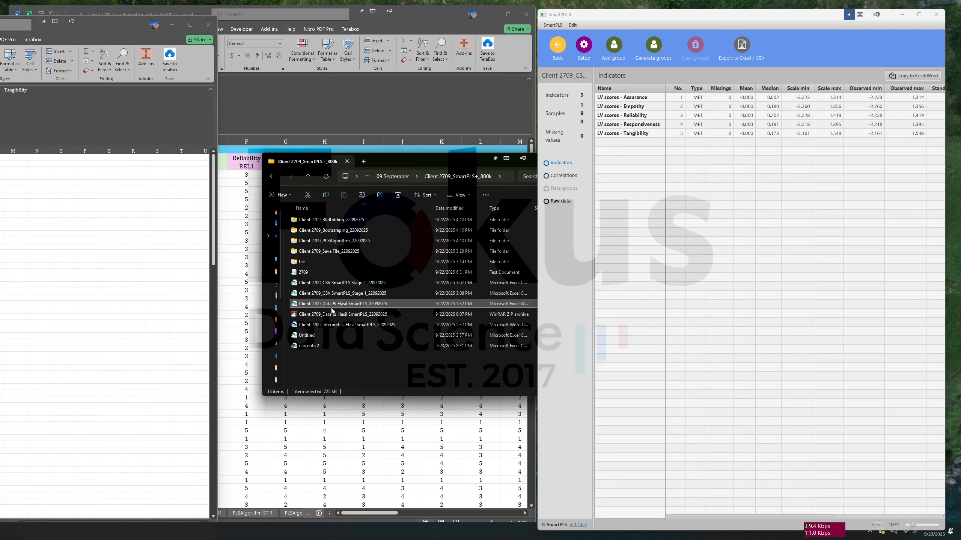
pyautogui.click(313, 347)
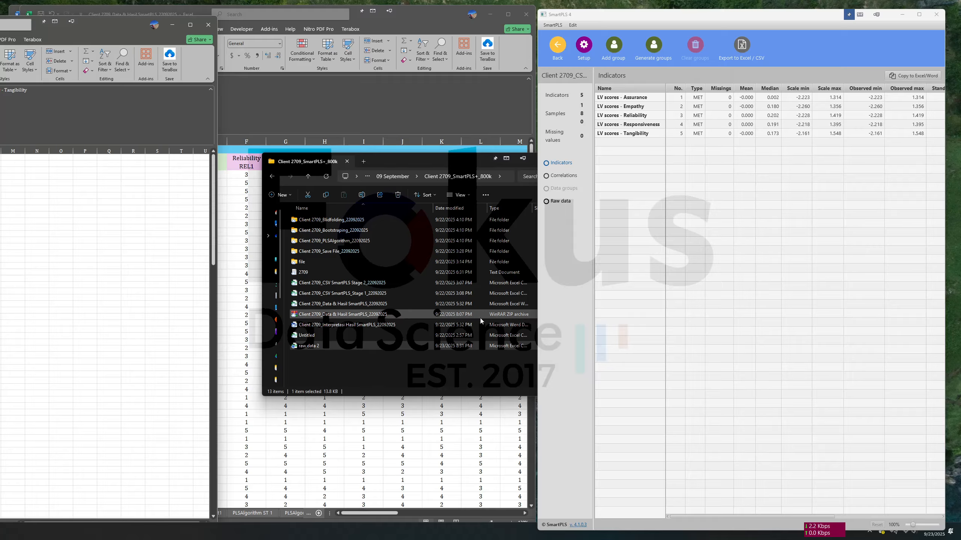
pyautogui.doubleClick(311, 347)
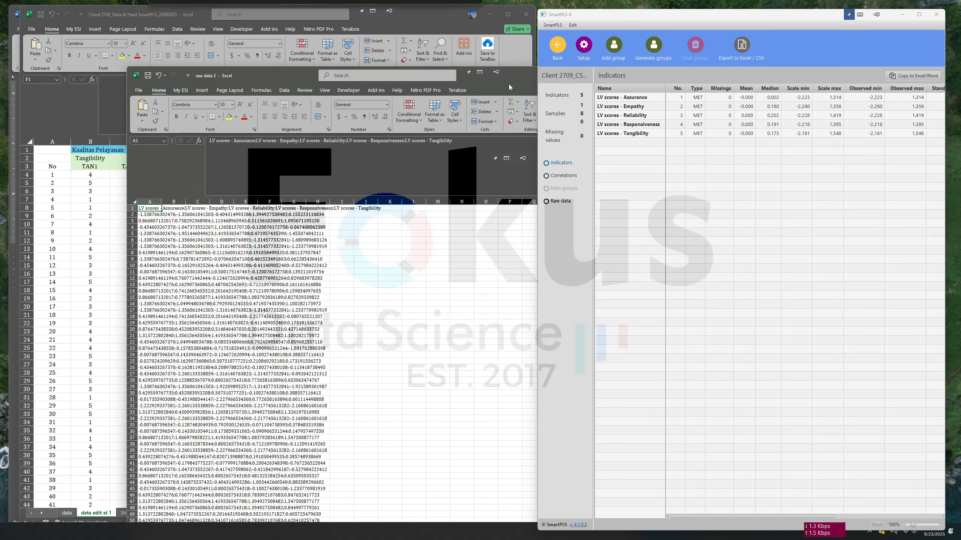
# Check how the exported scores are laid out across the columns of raw data 2, and close that workbook
pyautogui.moveTo(108, 176); pyautogui.dragTo(237, 280)
pyautogui.moveTo(94, 176); pyautogui.dragTo(212, 252)
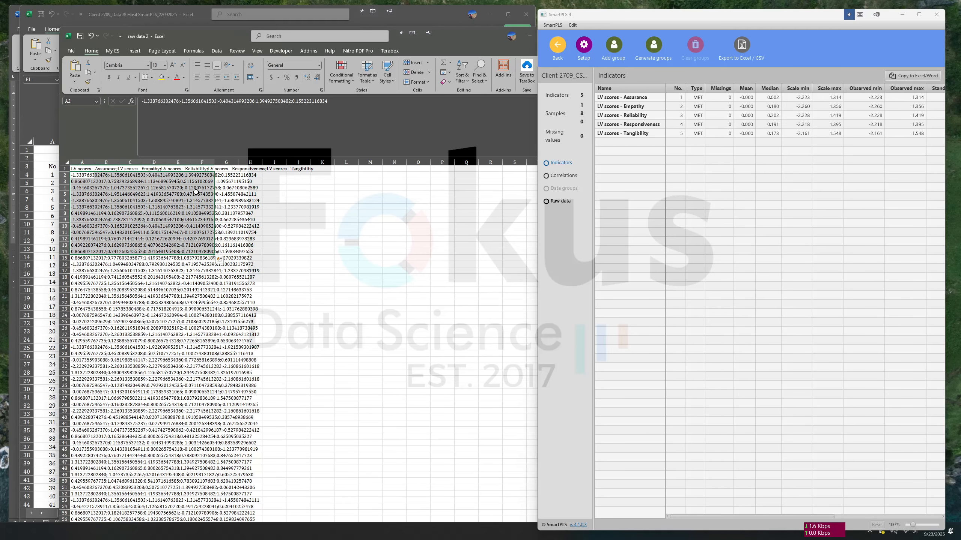
pyautogui.click(109, 175)
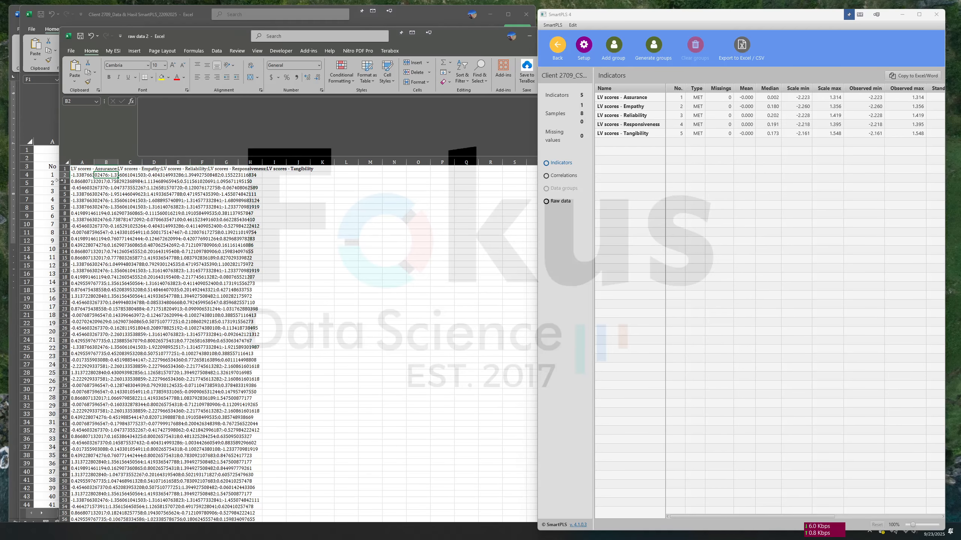
pyautogui.click(529, 36)
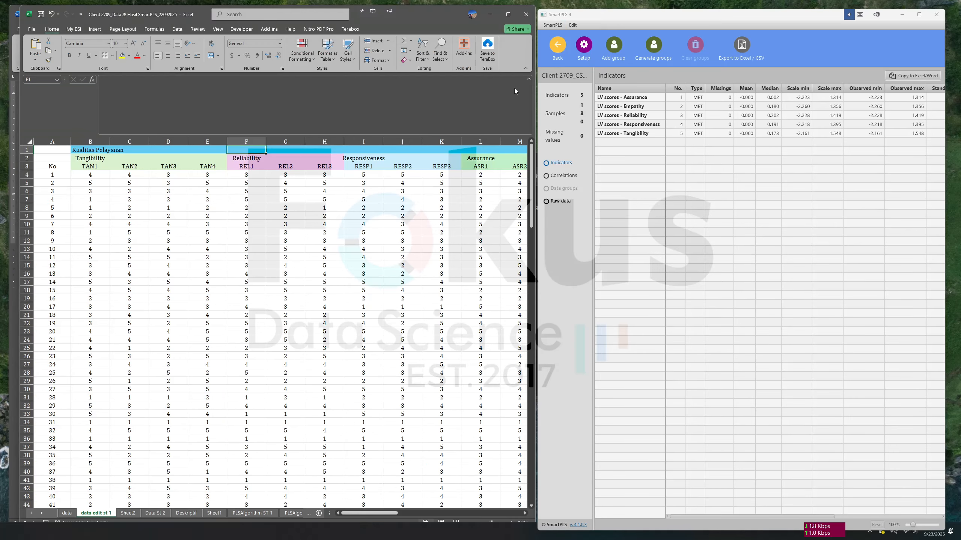
# Add a blank worksheet after the data sheet in the Client 2709 results workbook and collapse the expanded formula bar
pyautogui.click(128, 513)
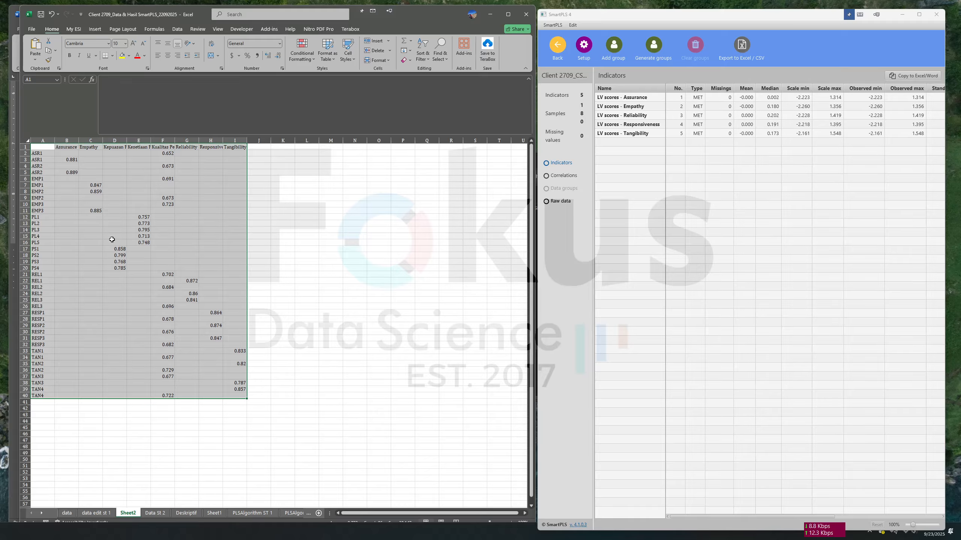
pyautogui.click(97, 514)
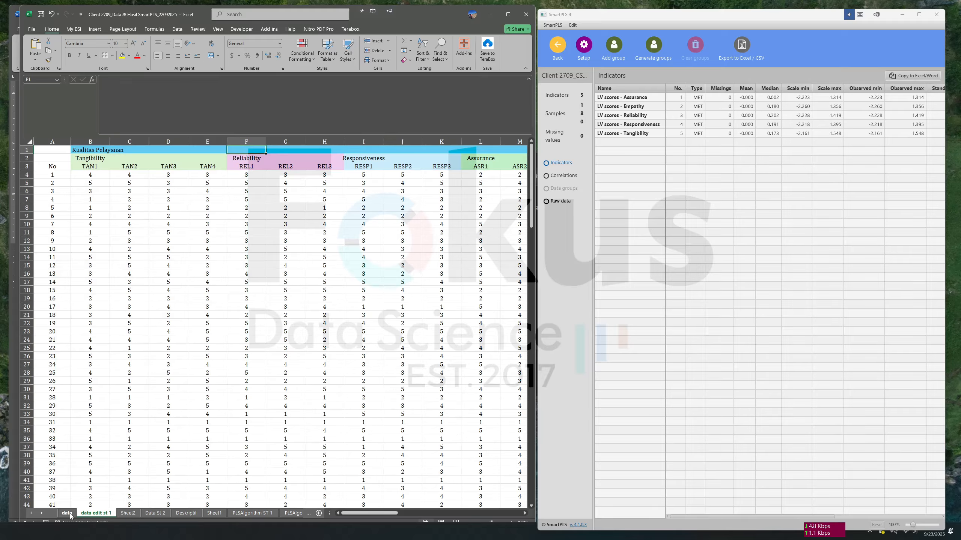
pyautogui.click(70, 514)
pyautogui.moveTo(450, 513); pyautogui.dragTo(317, 515)
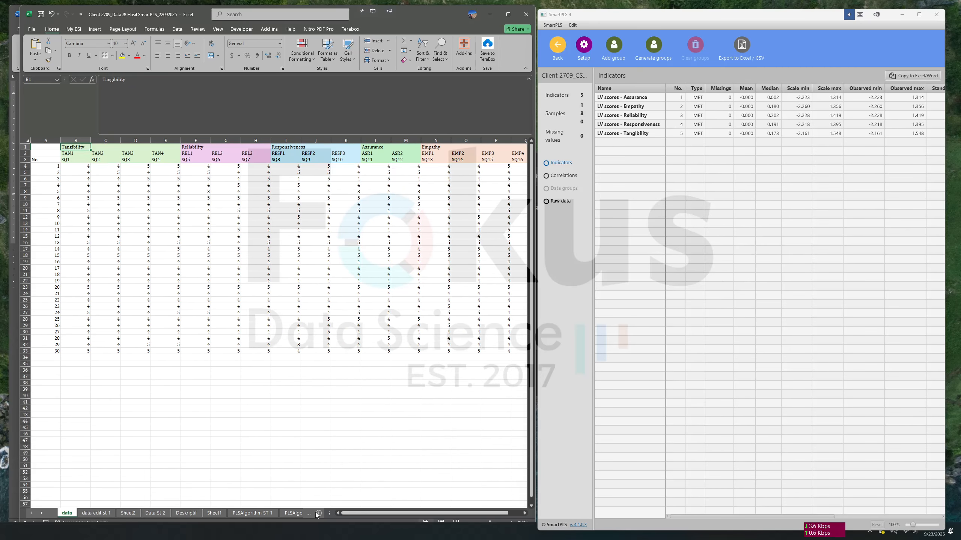
pyautogui.click(318, 513)
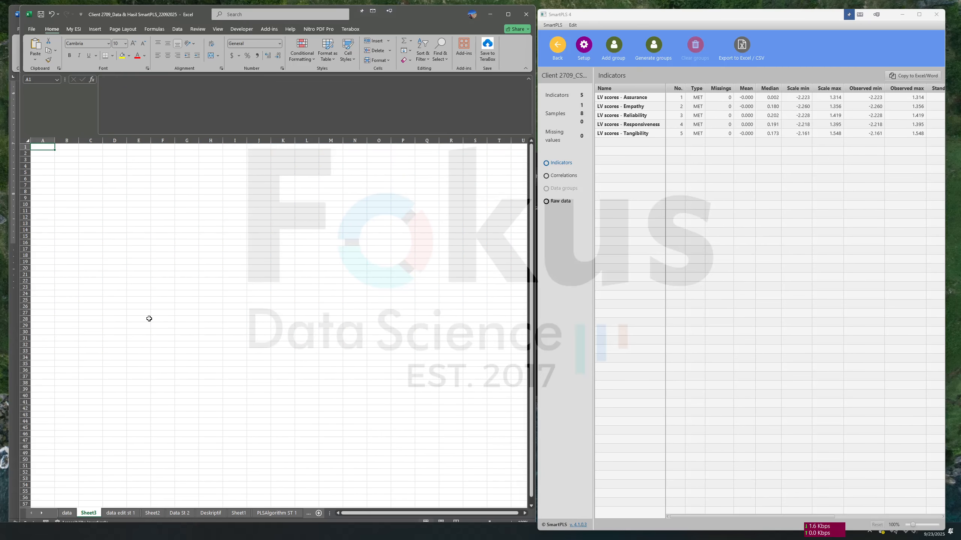
pyautogui.click(529, 79)
# Import raw data 2.csv into the workbook as semicolon-delimited text and load it as a table on its own sheet
pyautogui.click(94, 30)
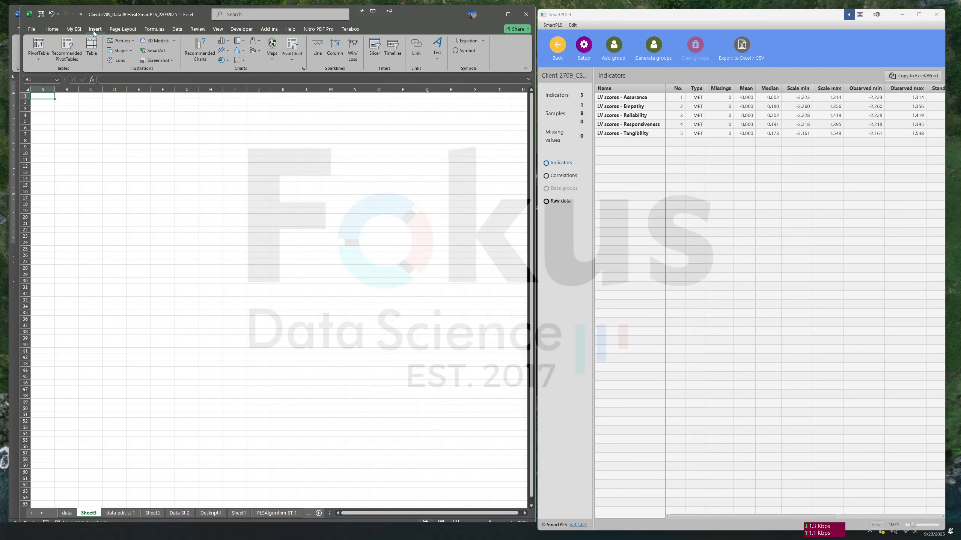
pyautogui.click(177, 30)
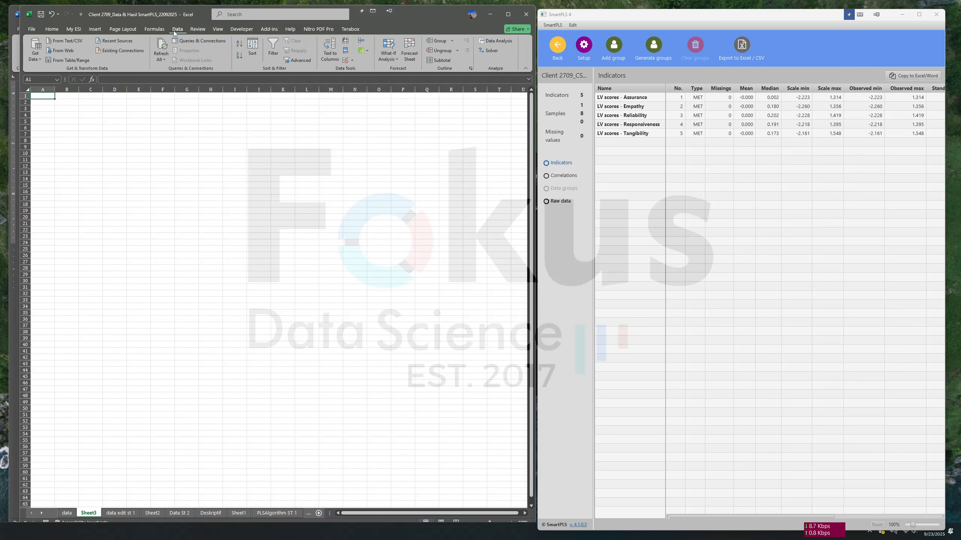
pyautogui.click(78, 41)
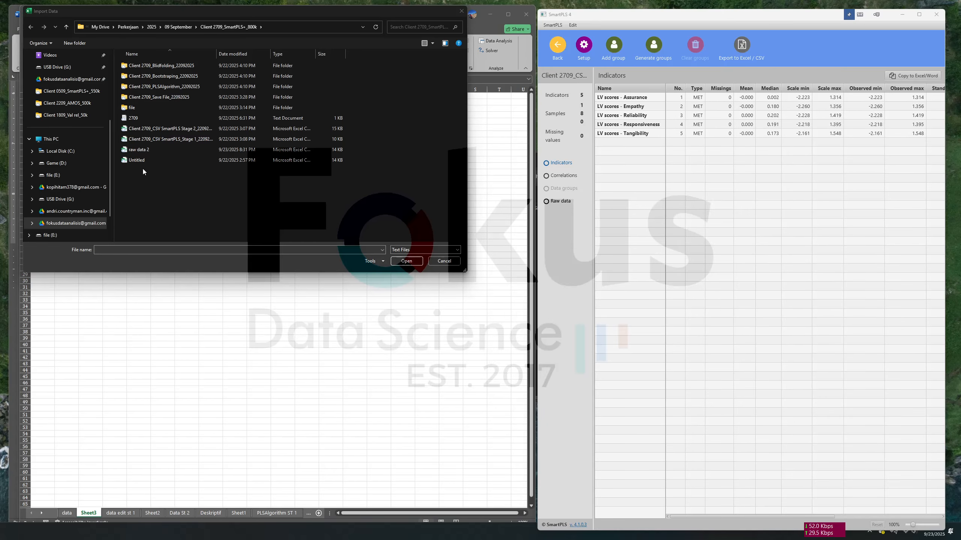
pyautogui.click(143, 152)
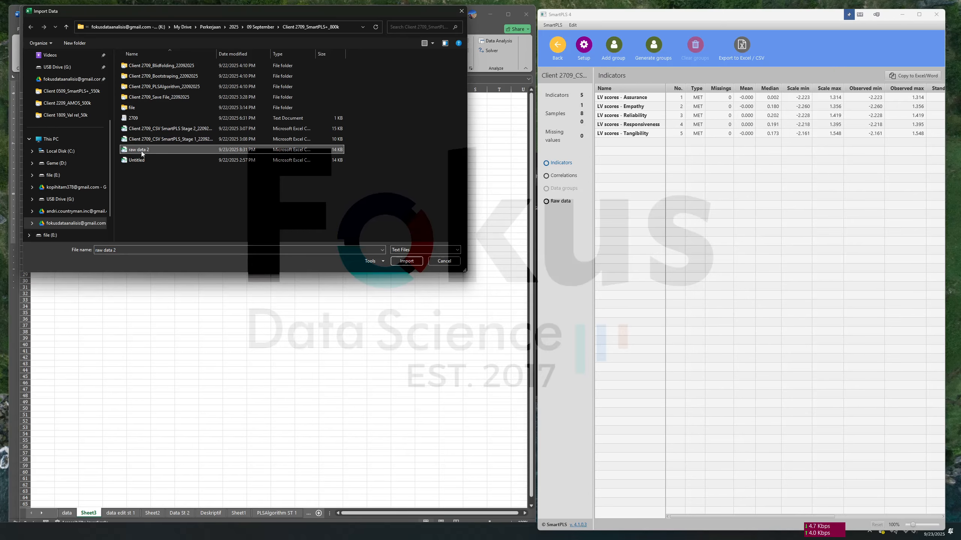
pyautogui.click(406, 260)
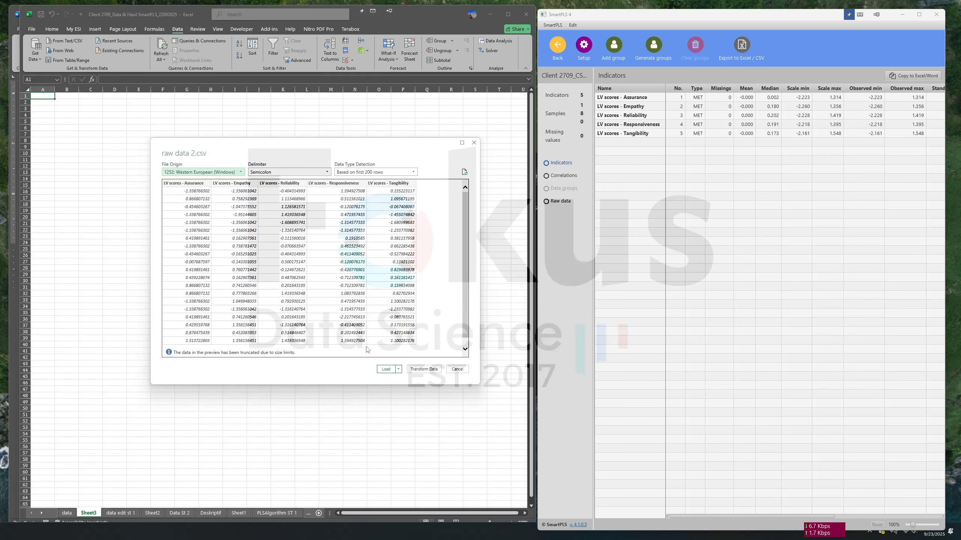
pyautogui.click(386, 370)
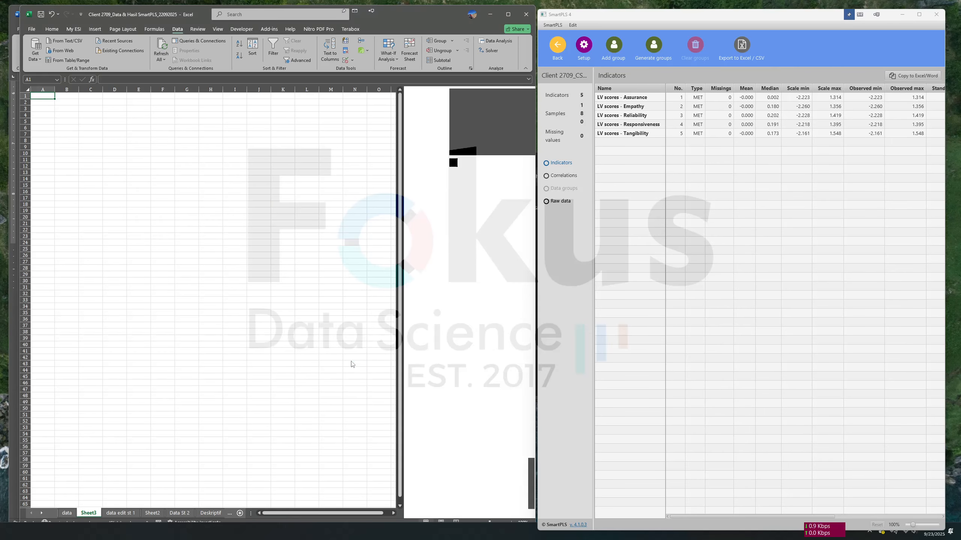
pyautogui.click(526, 95)
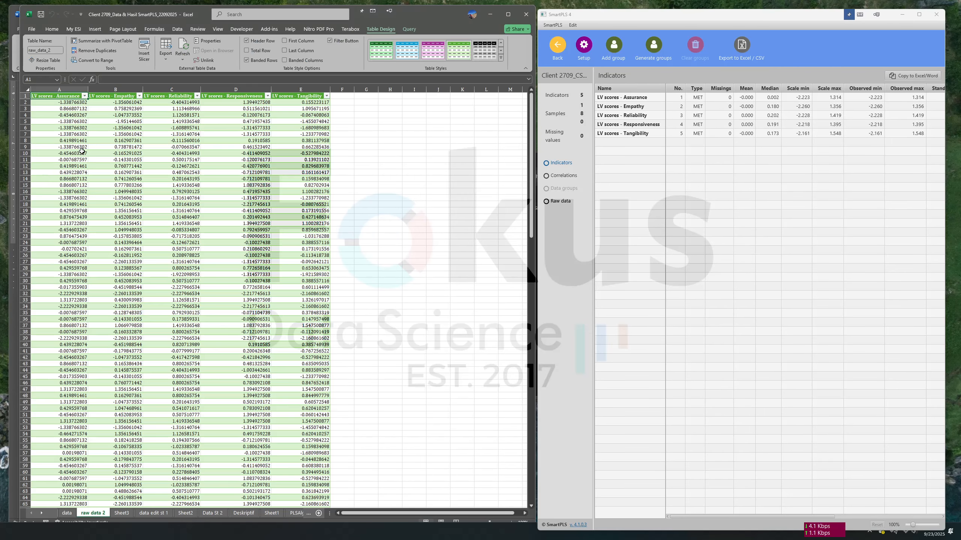
# Paste a values-only copy of the five imported score columns from G1 and delete original columns A to F
pyautogui.moveTo(58, 90); pyautogui.dragTo(329, 90)
pyautogui.hotkey('ctrl', 'c')
pyautogui.rightClick(372, 96)
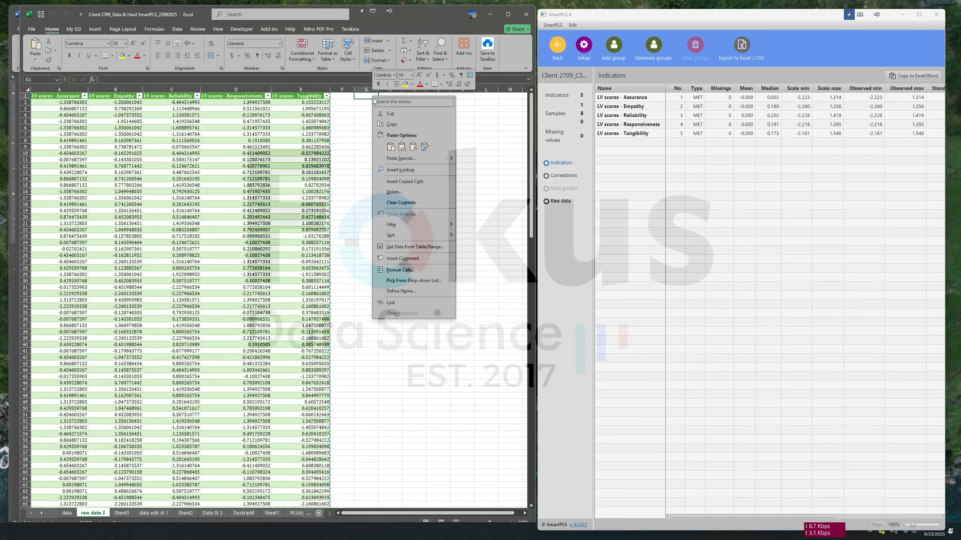
pyautogui.click(401, 146)
pyautogui.moveTo(342, 90); pyautogui.dragTo(59, 89)
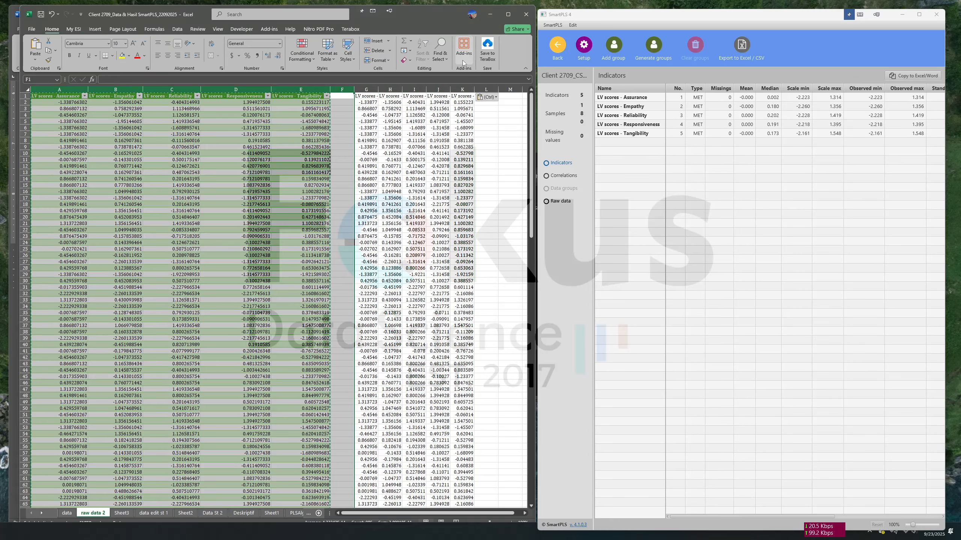
pyautogui.click(367, 47)
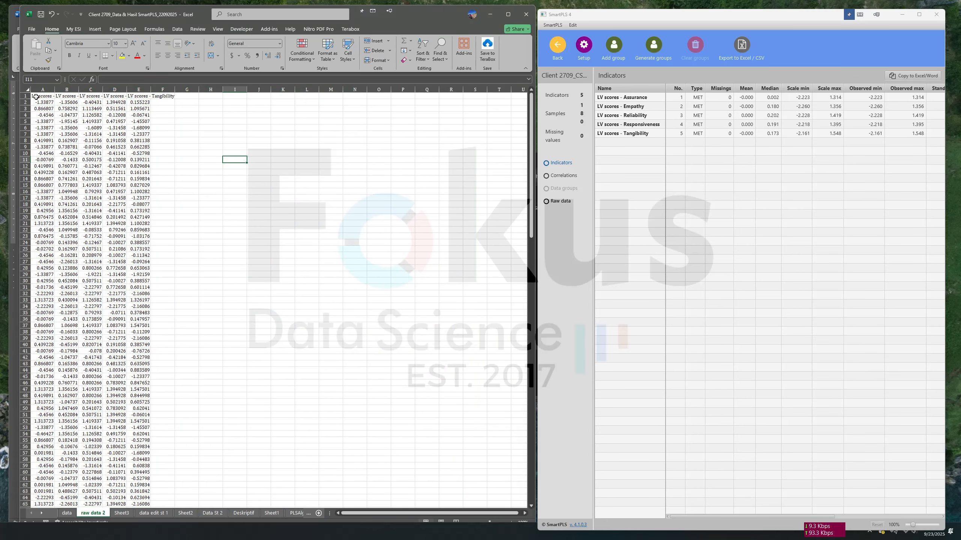
pyautogui.click(39, 96)
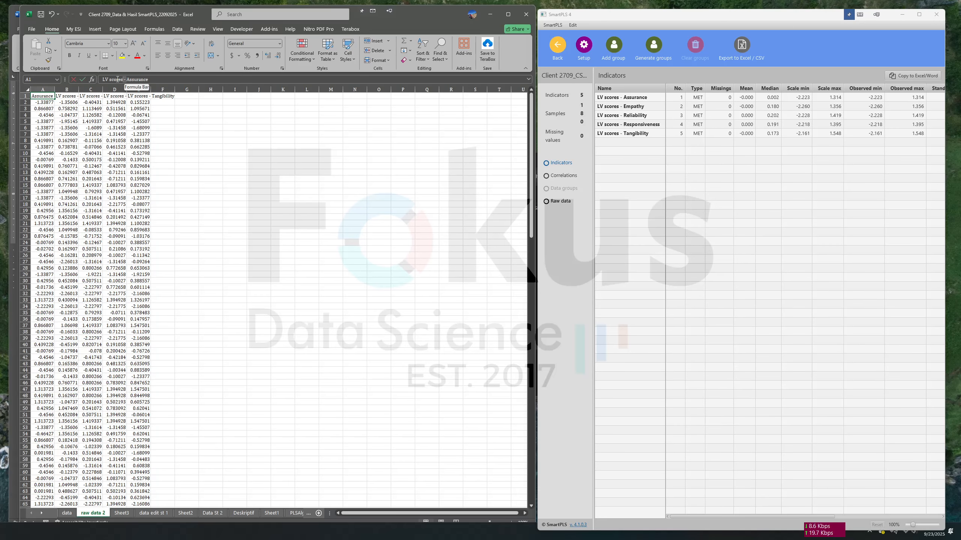
pyautogui.click(187, 121)
pyautogui.moveTo(39, 96); pyautogui.dragTo(150, 92)
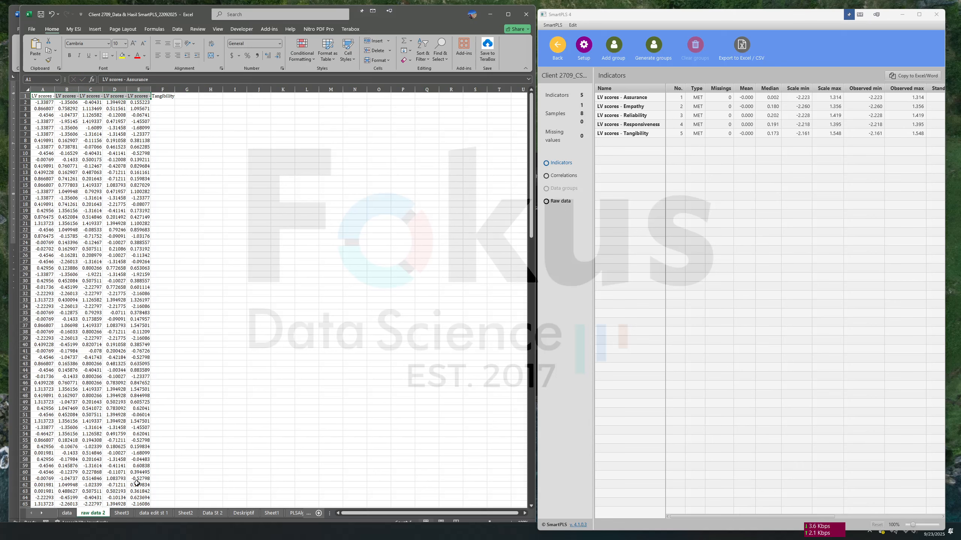
pyautogui.click(66, 513)
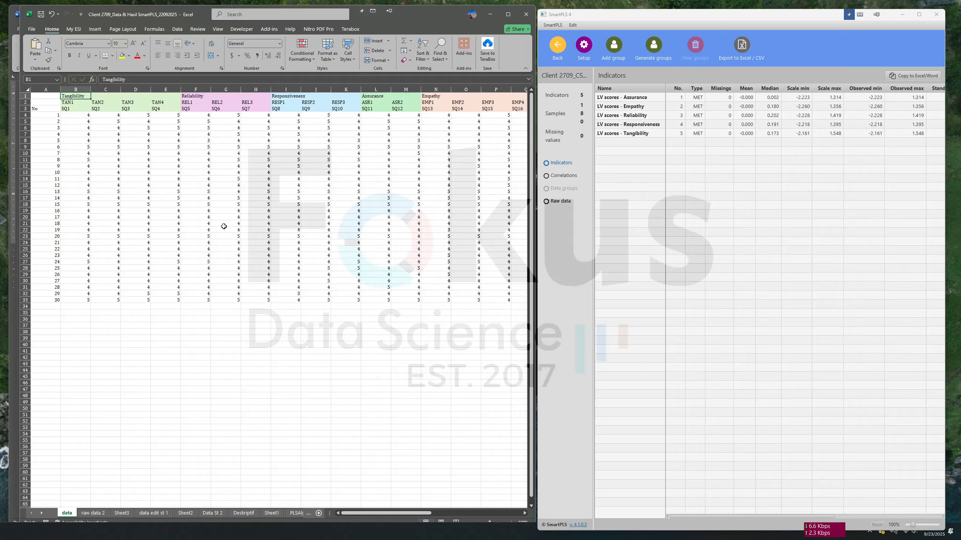
pyautogui.click(93, 513)
# Remove the text "LV scores -" from all headers in A1:E1 of raw data 2 with Find and Replace
pyautogui.moveTo(45, 96); pyautogui.dragTo(138, 96)
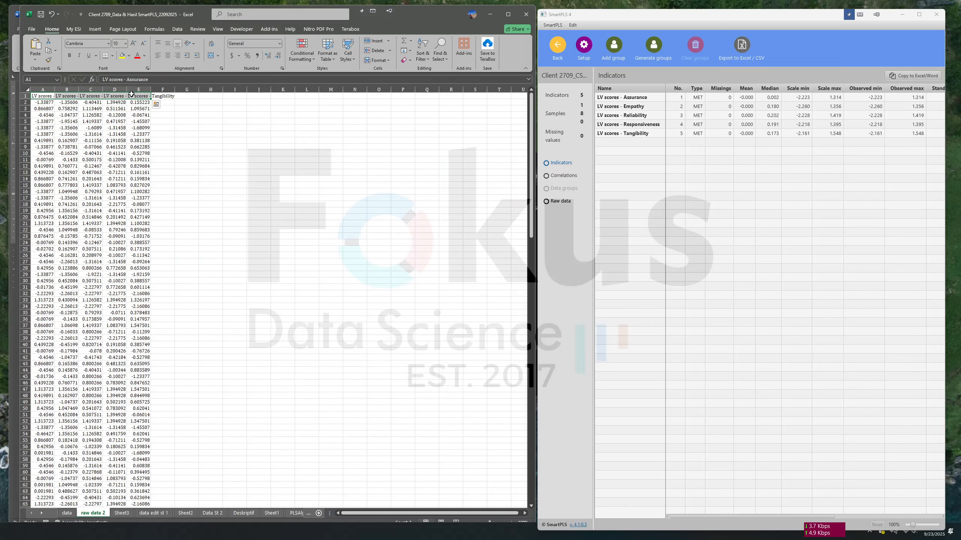
pyautogui.click(440, 55)
pyautogui.click(454, 81)
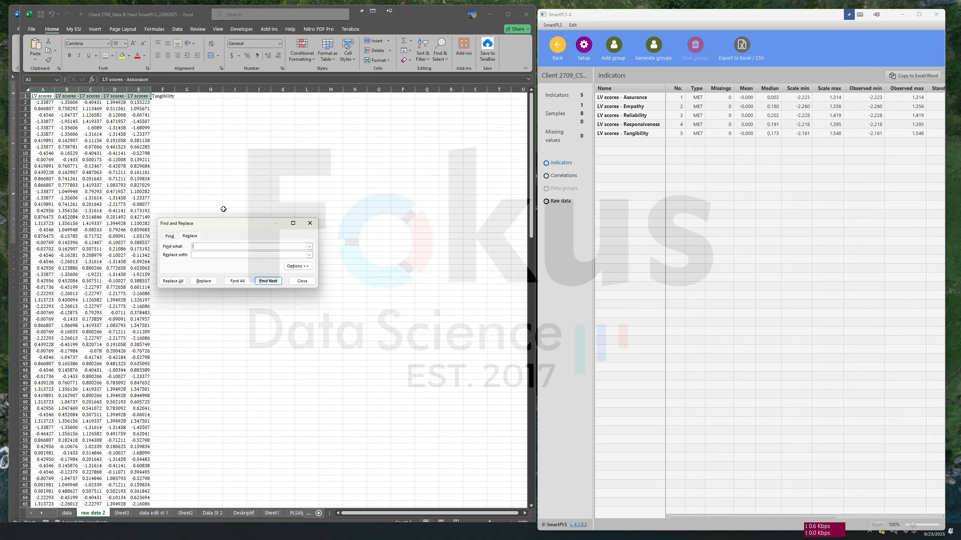
pyautogui.write('LV scores -')
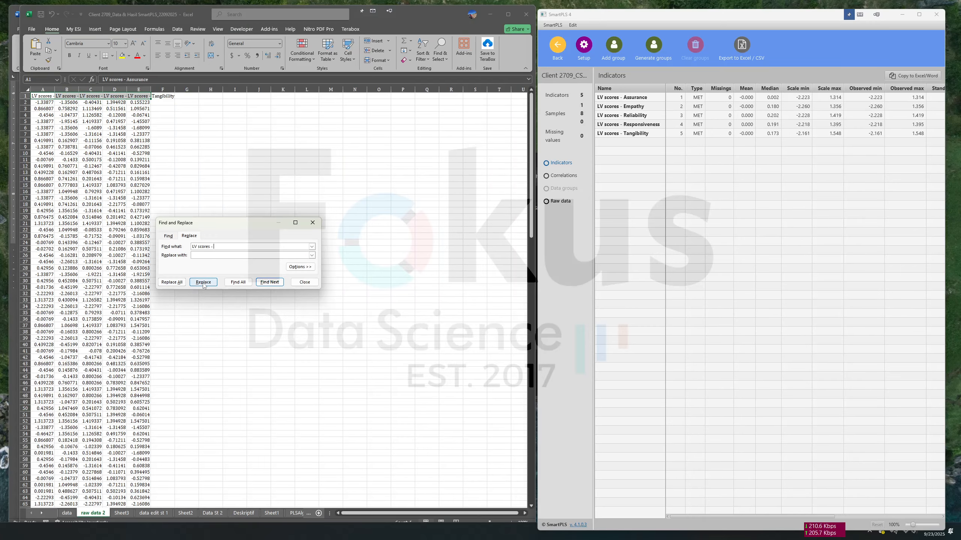
pyautogui.click(186, 286)
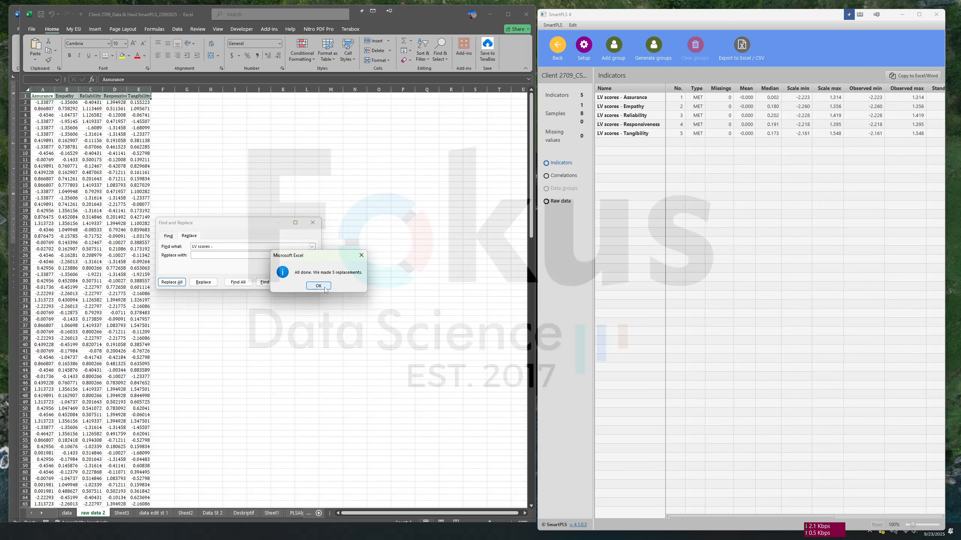
pyautogui.click(316, 283)
pyautogui.click(312, 223)
pyautogui.click(187, 147)
# Insert a blank row above the header row of the raw data 2 sheet
pyautogui.click(52, 97)
pyautogui.press('Right')
pyautogui.press('Right')
pyautogui.press('Right')
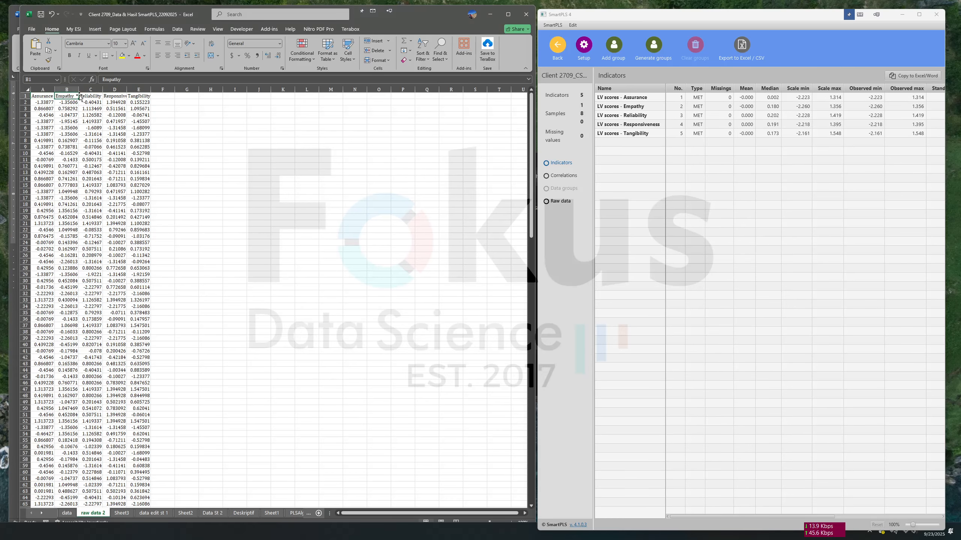
pyautogui.click(26, 96)
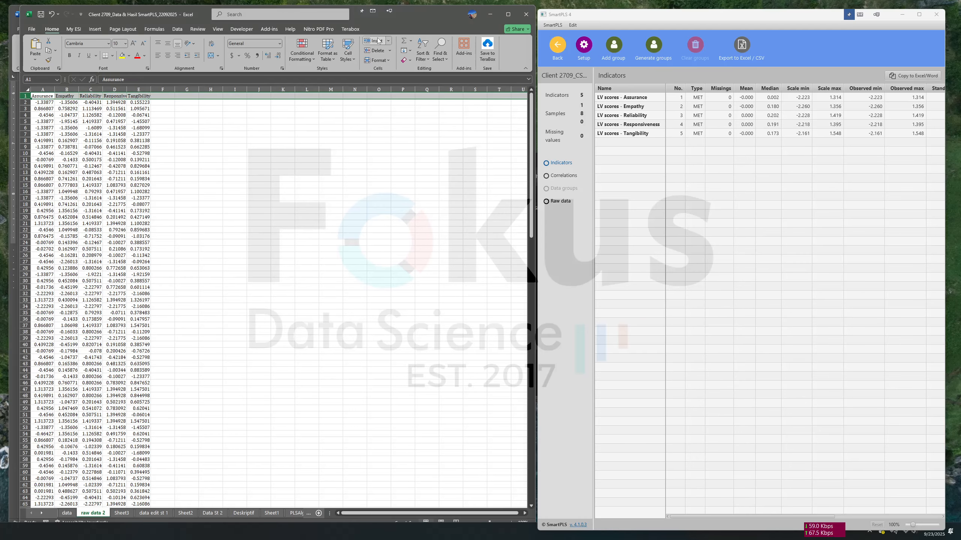
pyautogui.hotkey('ctrl', 'shift', '+')
pyautogui.click(282, 166)
# Copy the Tangibility heading from the data sheet into cell A1 of the raw data 2 sheet
pyautogui.click(67, 513)
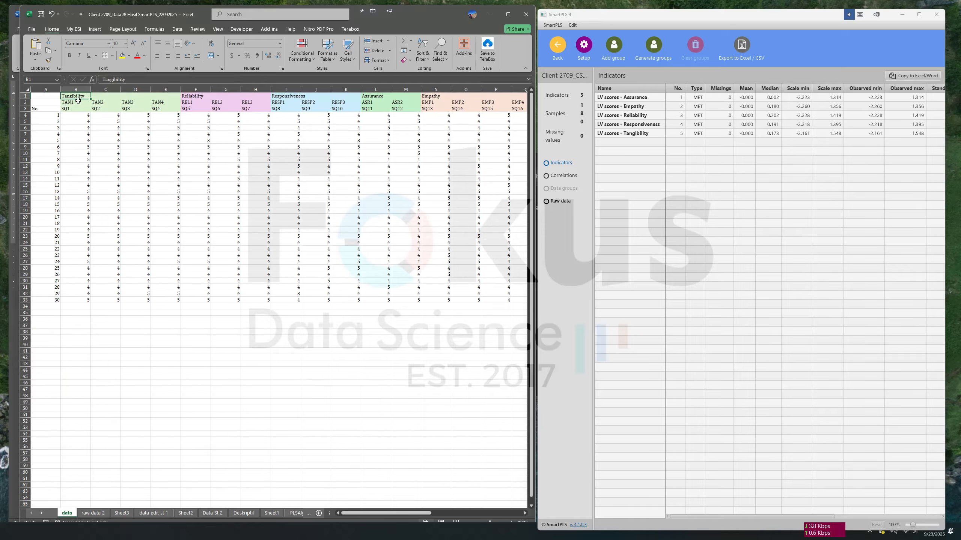
pyautogui.click(93, 513)
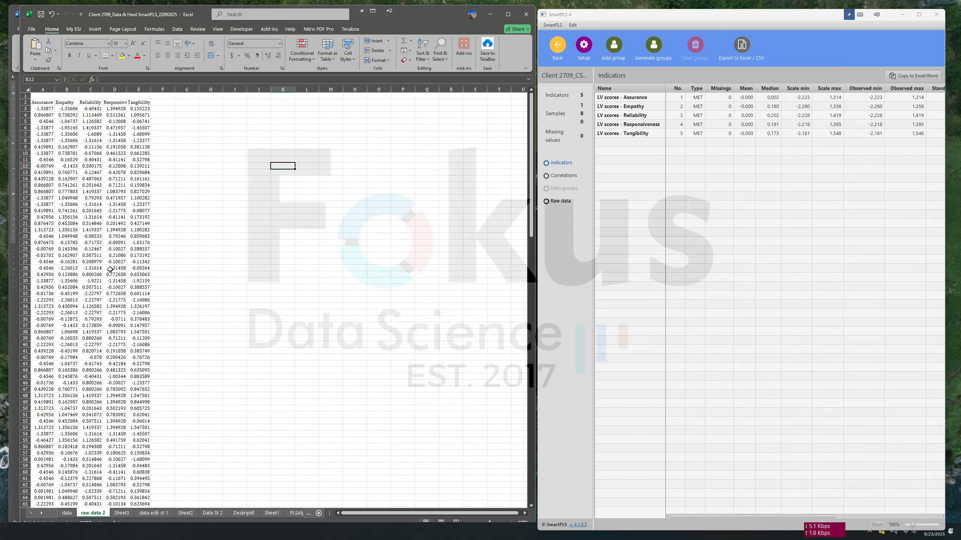
pyautogui.click(43, 98)
pyautogui.hotkey('ctrl', 'v')
pyautogui.click(212, 132)
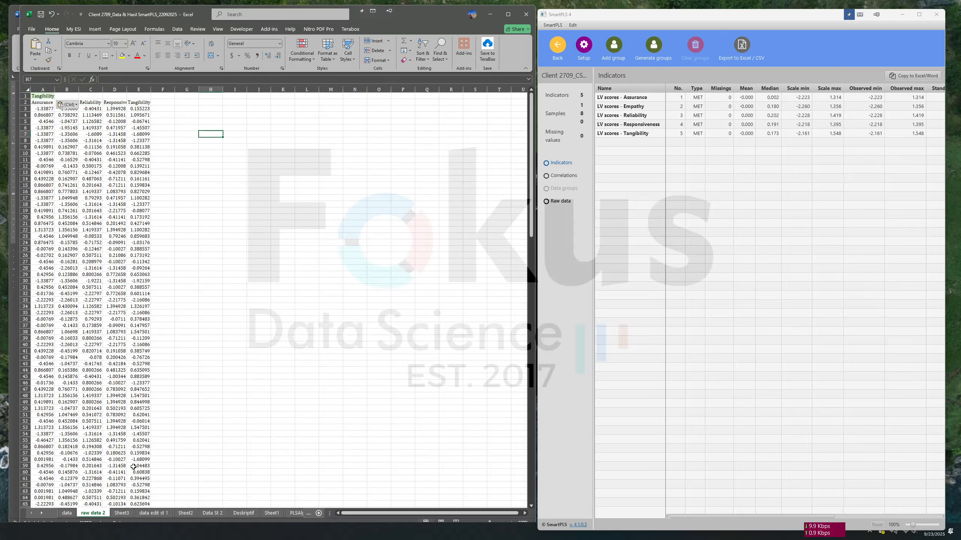
pyautogui.click(71, 513)
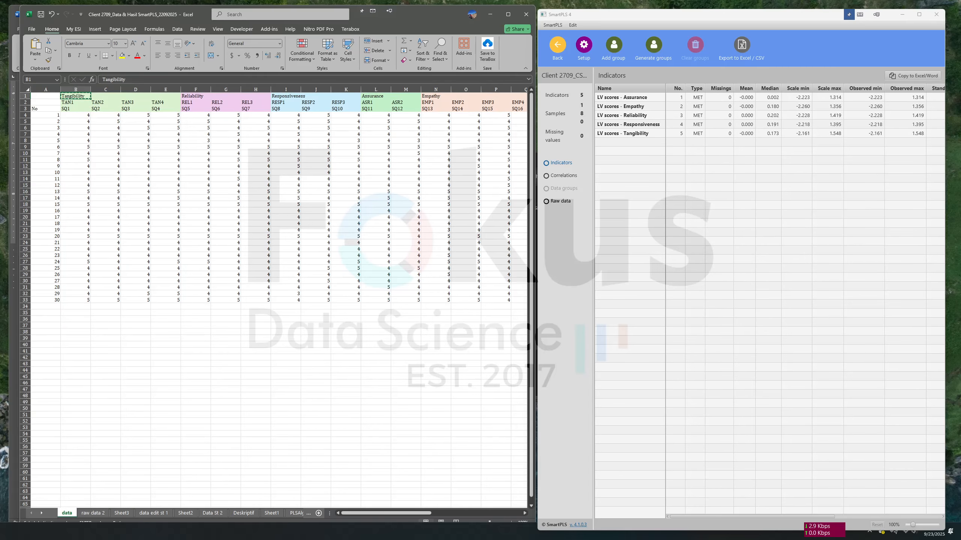
pyautogui.moveTo(355, 513); pyautogui.dragTo(417, 513)
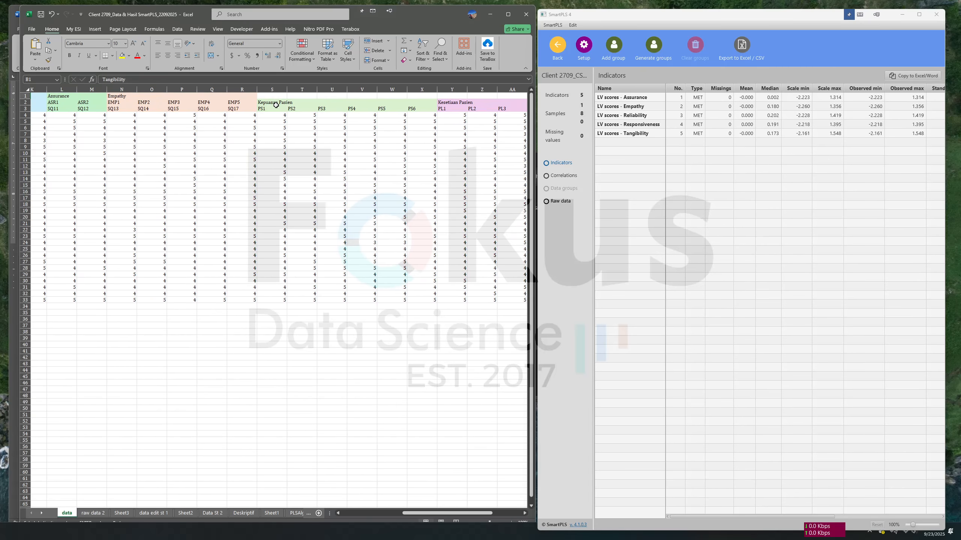
pyautogui.moveTo(276, 105); pyautogui.dragTo(480, 123)
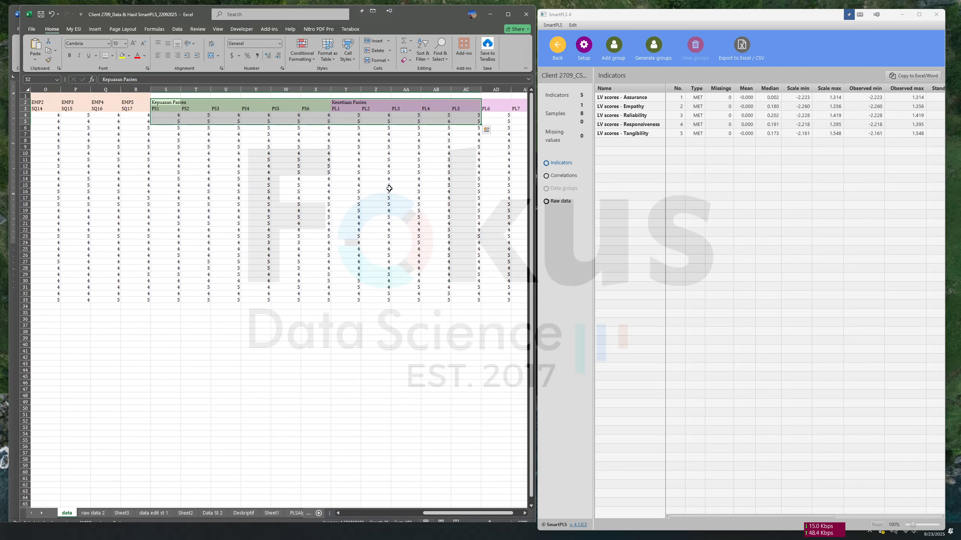
pyautogui.click(102, 513)
# Copy the Kepuasan Pasien and Kesetiaan Pasien columns with headers and all responses from the data edit st 1 sheet
pyautogui.click(153, 513)
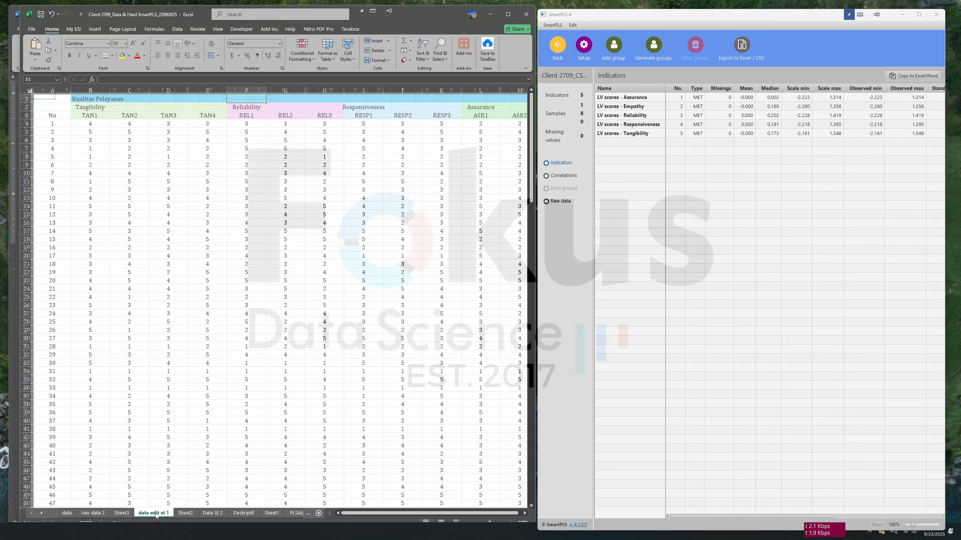
pyautogui.moveTo(375, 515); pyautogui.dragTo(430, 514)
pyautogui.moveTo(228, 99); pyautogui.dragTo(474, 112)
pyautogui.hotkey('ctrl', 'shift', 'Down')
pyautogui.scroll(-4, 427, 197)
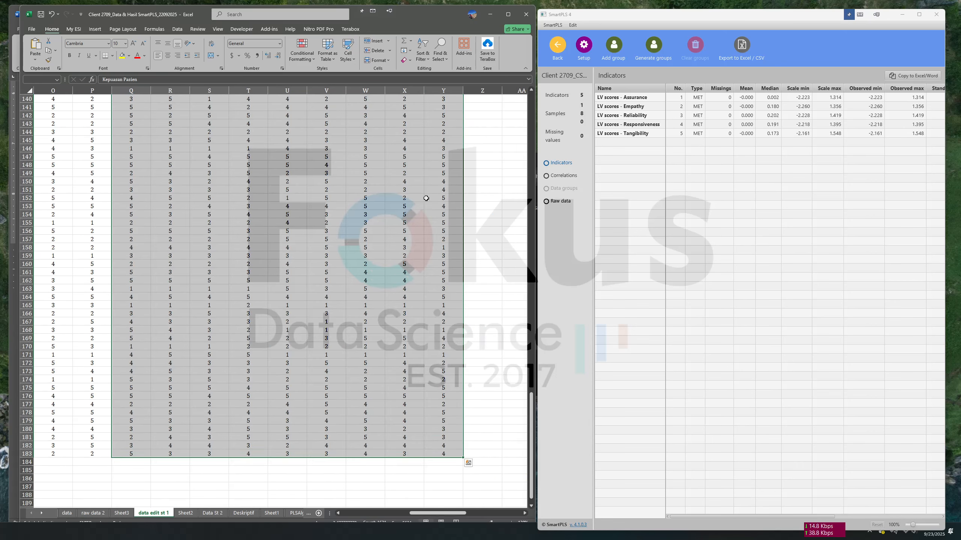
pyautogui.scroll(20, 378, 268)
pyautogui.scroll(12, 380, 252)
pyautogui.hotkey('ctrl', 'c')
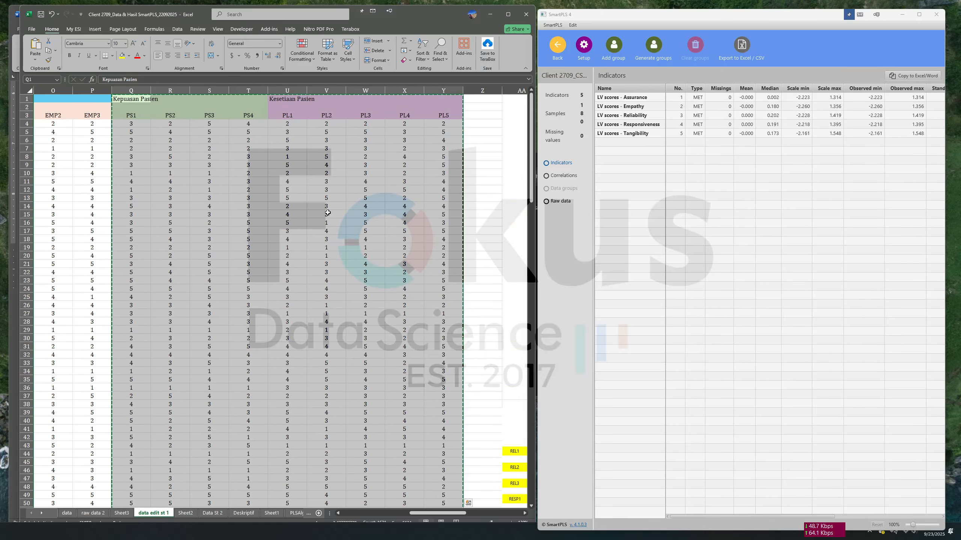
# Paste the copied Kepuasan Pasien and Kesetiaan Pasien block at F1 of the raw data 2 sheet
pyautogui.click(185, 513)
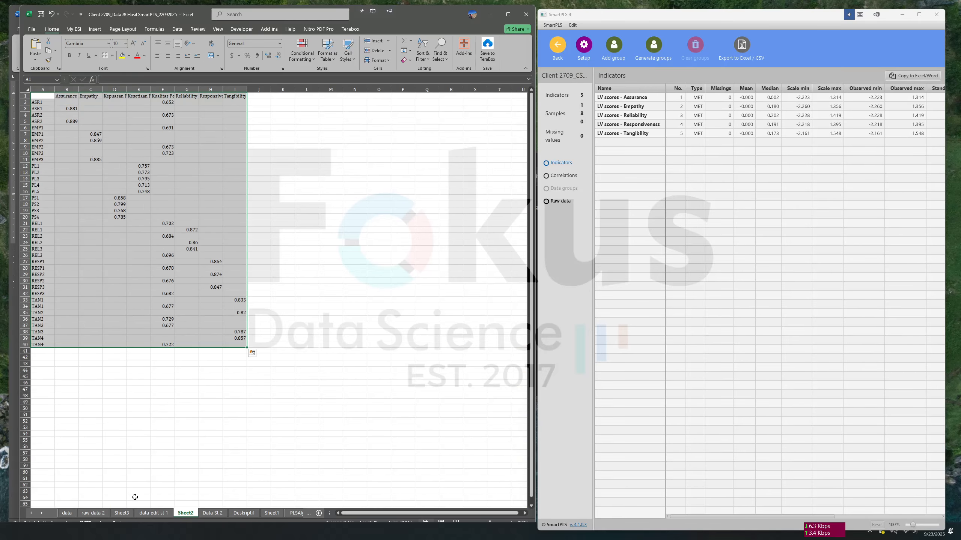
pyautogui.click(121, 513)
pyautogui.click(93, 513)
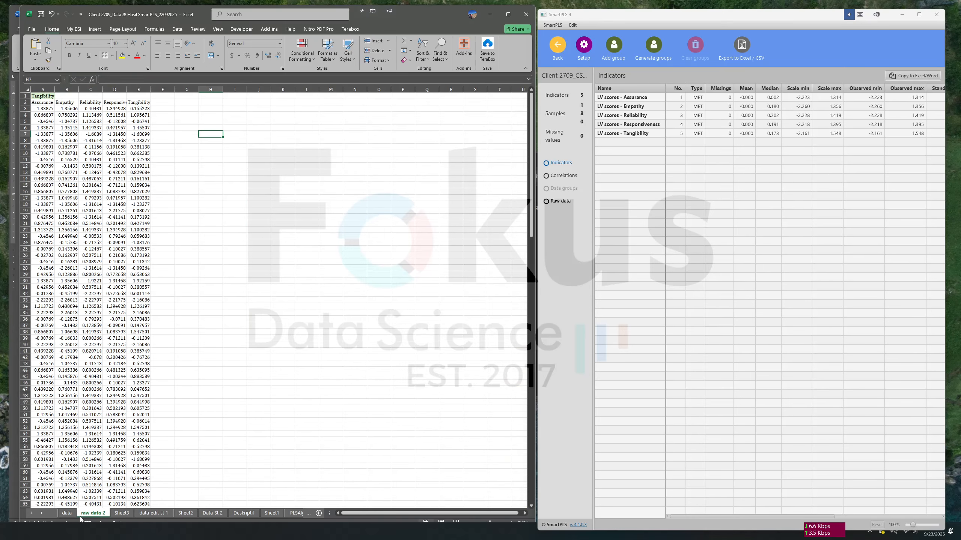
pyautogui.rightClick(164, 96)
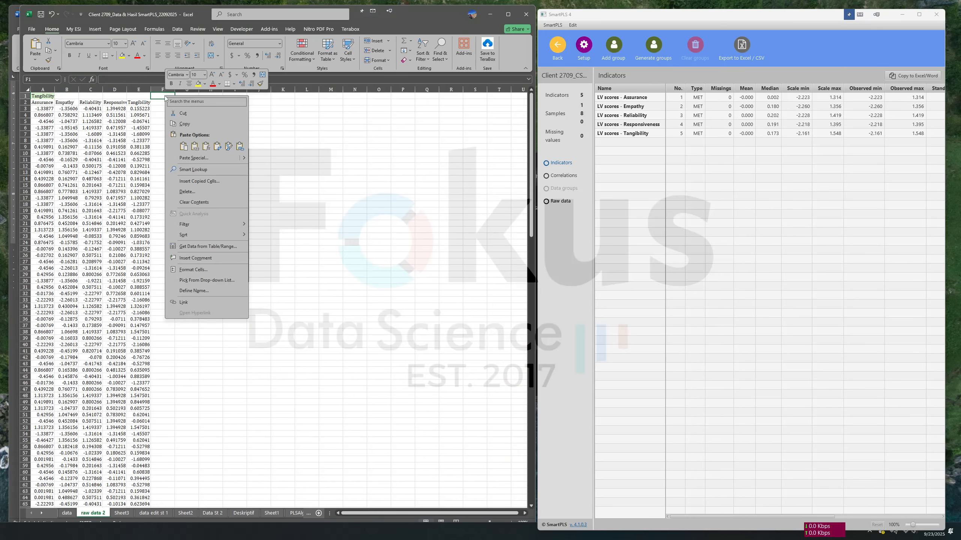
pyautogui.click(185, 146)
# Delete the blank cells F2:N2 so the PS and PL item headers align with the score headers
pyautogui.moveTo(167, 102); pyautogui.dragTo(355, 102)
pyautogui.click(370, 51)
pyautogui.click(378, 134)
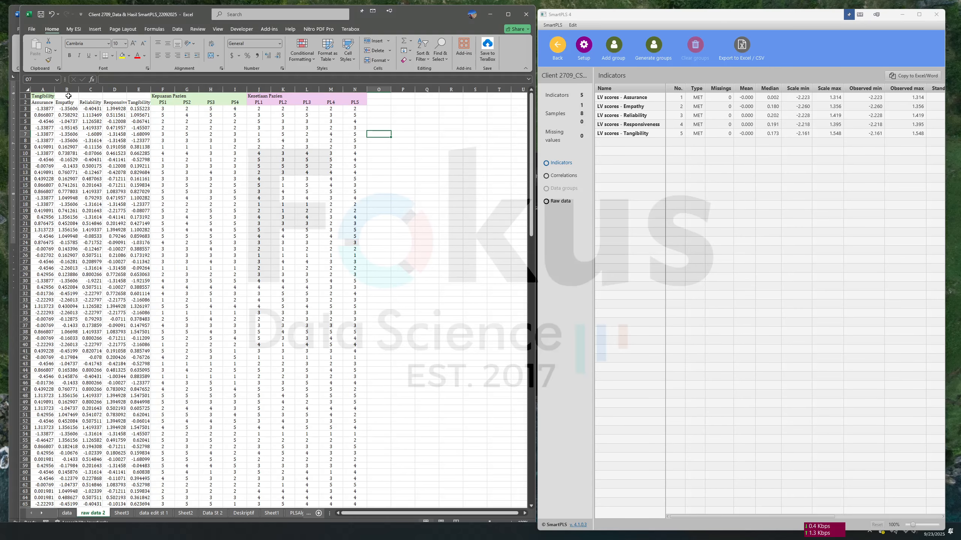
# Fill the header cells A1:E2 above the latent variable scores with light blue
pyautogui.moveTo(43, 96); pyautogui.dragTo(152, 102)
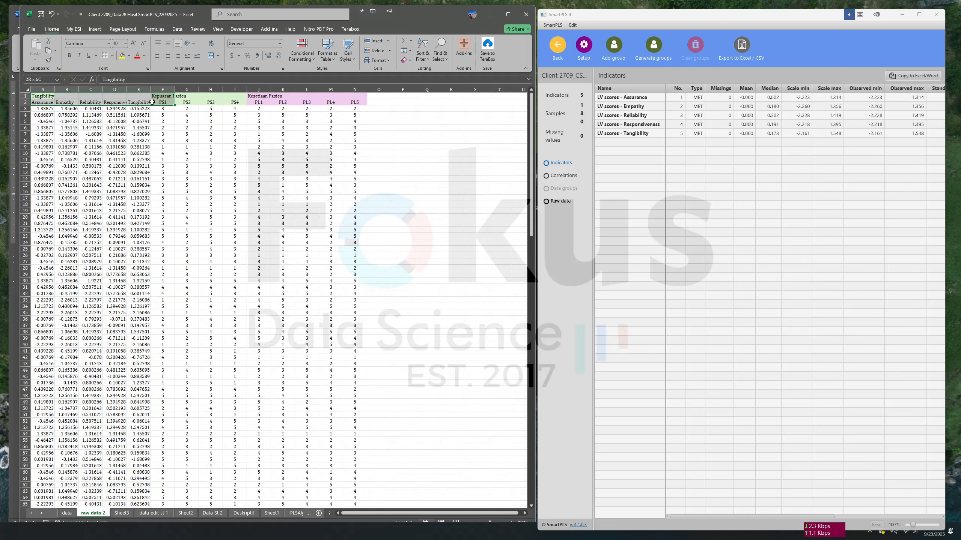
pyautogui.click(128, 60)
pyautogui.click(167, 94)
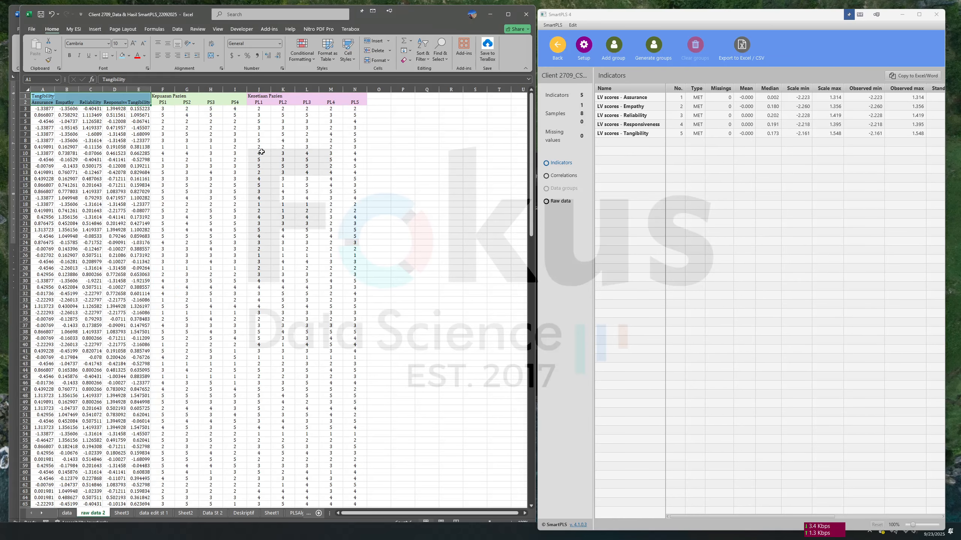
# Insert a new column before the Assurance scores and enter the header No in A2
pyautogui.click(42, 89)
pyautogui.click(375, 40)
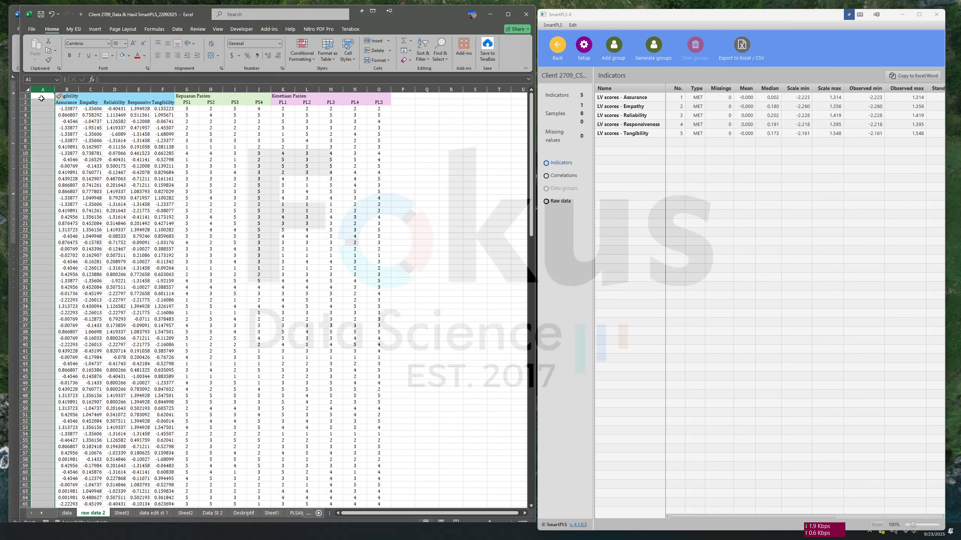
pyautogui.click(42, 102)
pyautogui.write('N')
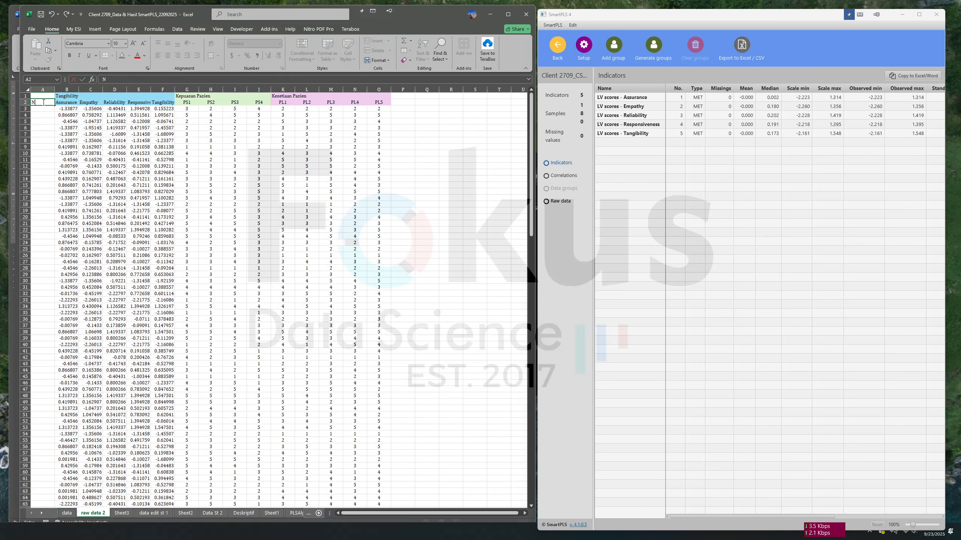
pyautogui.write('o')
pyautogui.press('Return')
# Enter 1 and 2 in A3:A4 and fill the number series down alongside the data
pyautogui.write('1')
pyautogui.press('Return')
pyautogui.write('2')
pyautogui.press('Return')
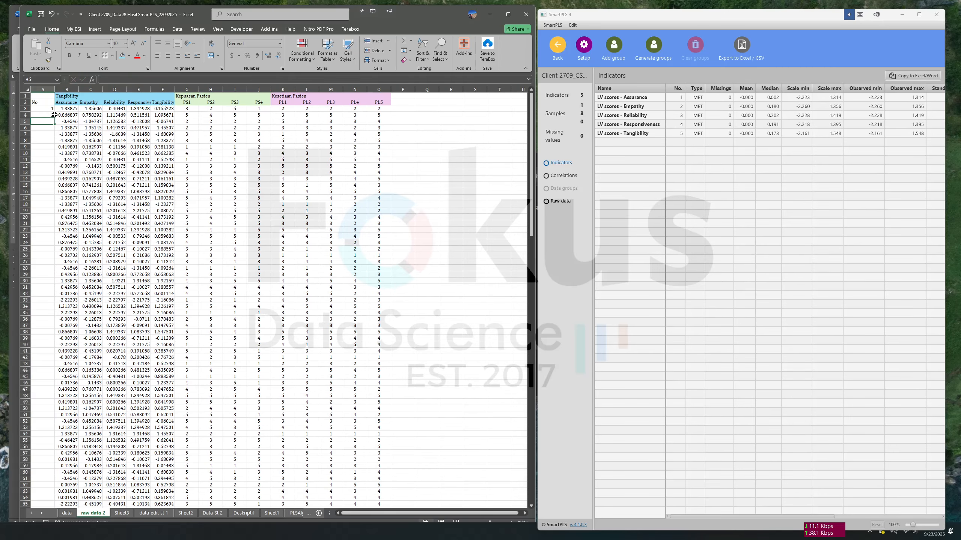
pyautogui.click(48, 111)
pyautogui.doubleClick(54, 119)
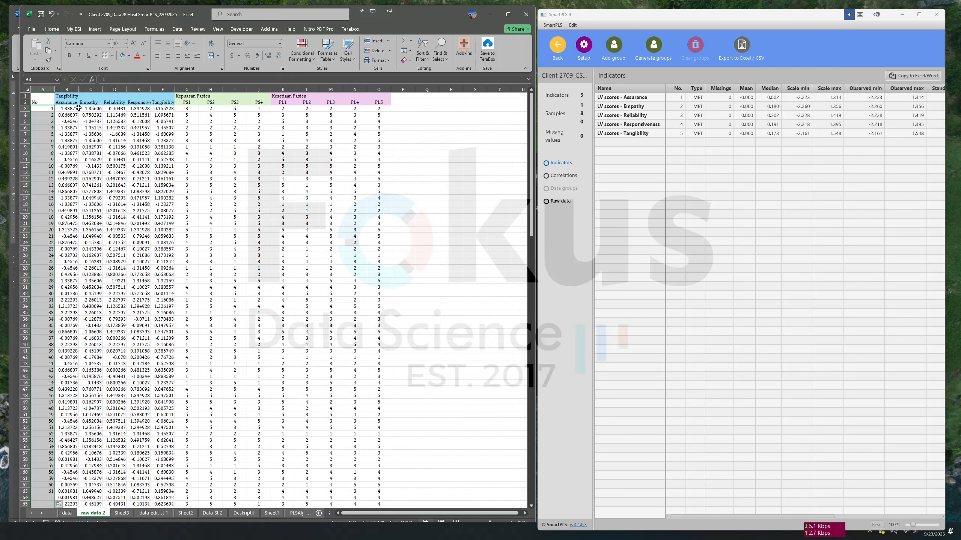
# Copy the complete stage 2 dataset from the header row A2:O2 down to the last data row
pyautogui.moveTo(43, 103); pyautogui.dragTo(378, 104)
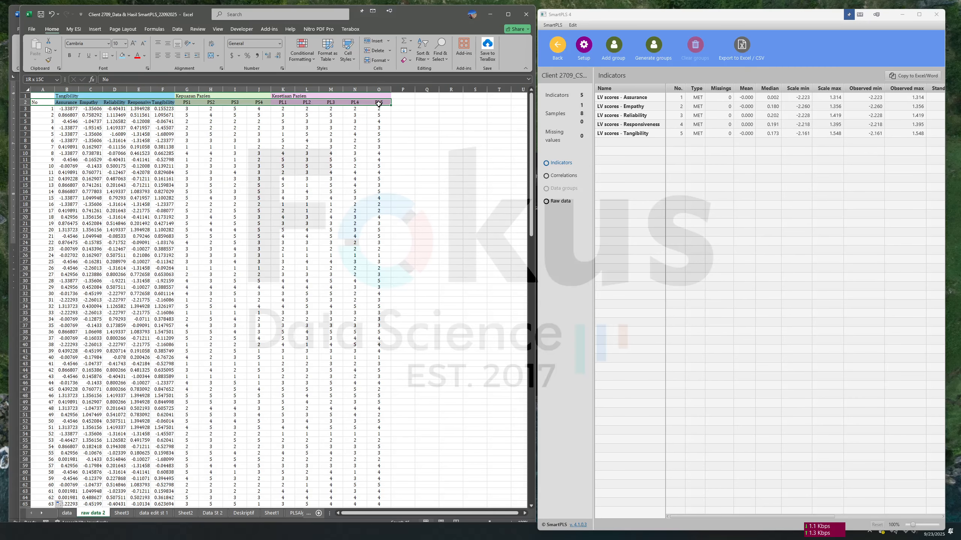
pyautogui.hotkey('ctrl', 'shift', 'Down')
pyautogui.rightClick(343, 185)
pyautogui.click(360, 215)
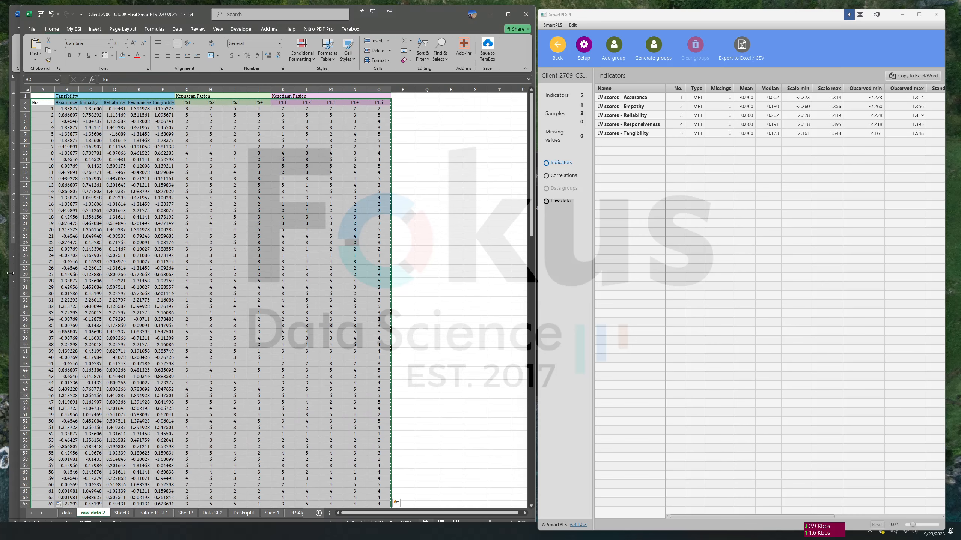
pyautogui.click(424, 152)
pyautogui.click(525, 14)
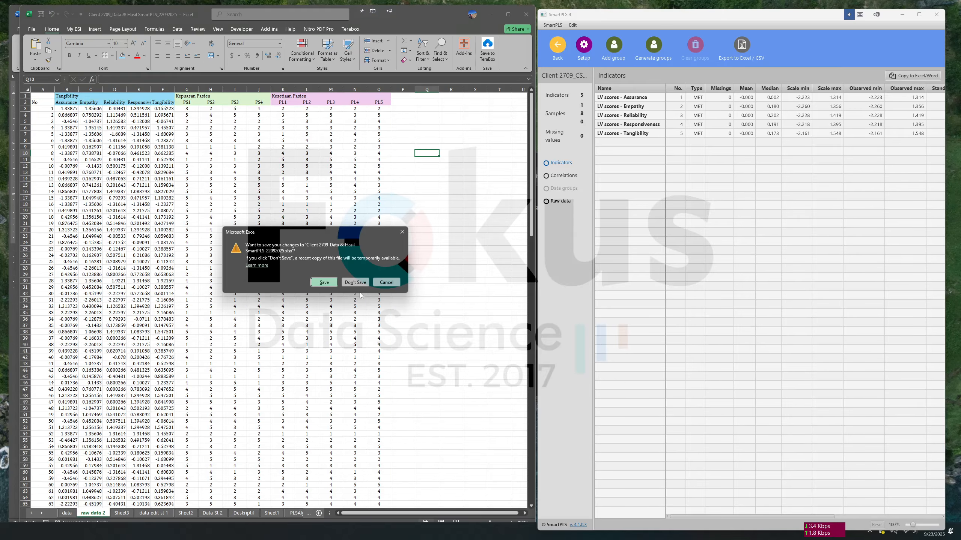
pyautogui.click(385, 282)
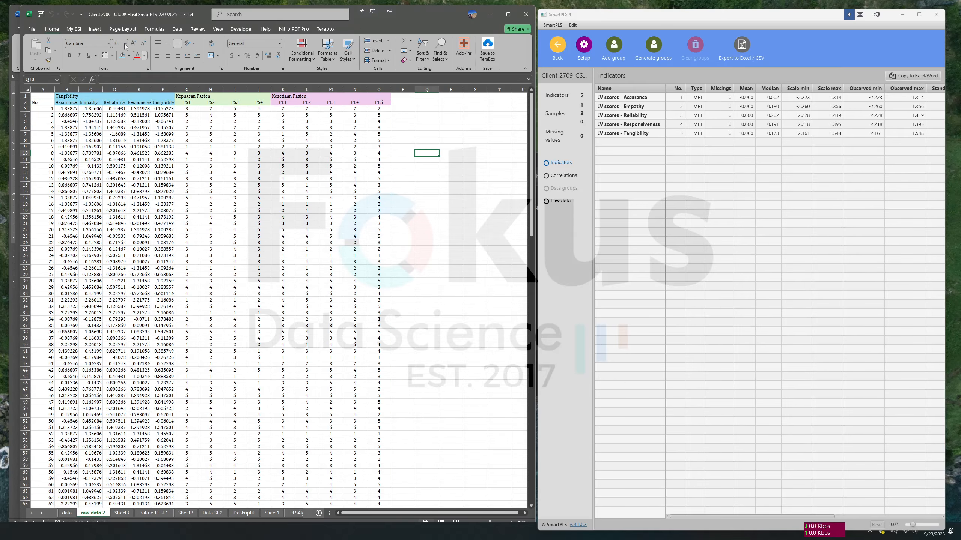
# Switch to File Explorer, open the client's CSV SmartPLS Stage 2_22092025 file to examine its columns, and close it
pyautogui.hotkey('alt', 'Tab')
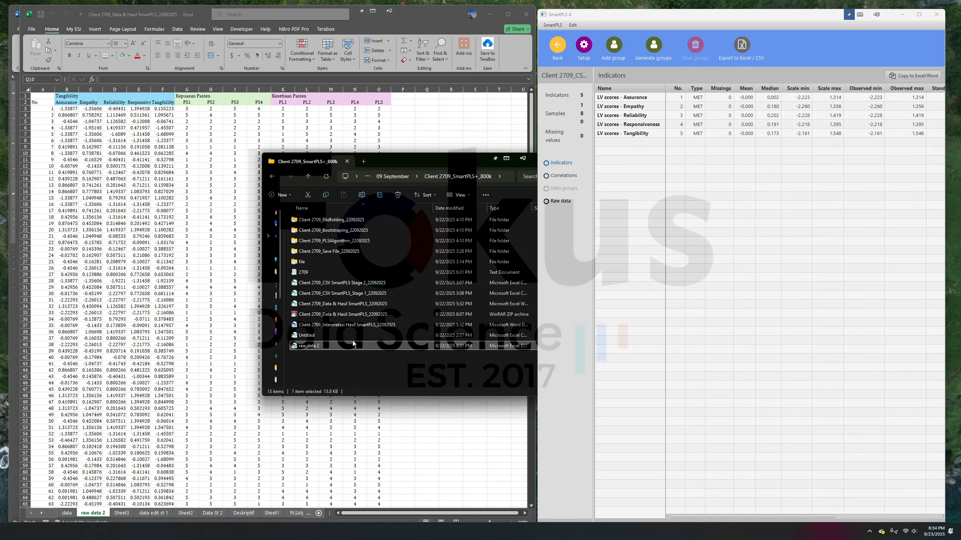
pyautogui.click(354, 369)
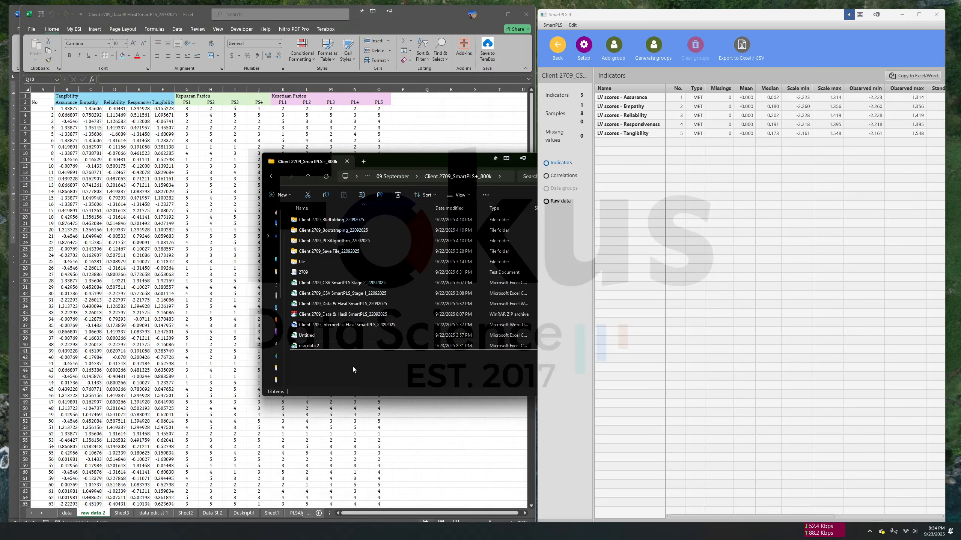
pyautogui.click(345, 290)
pyautogui.click(345, 285)
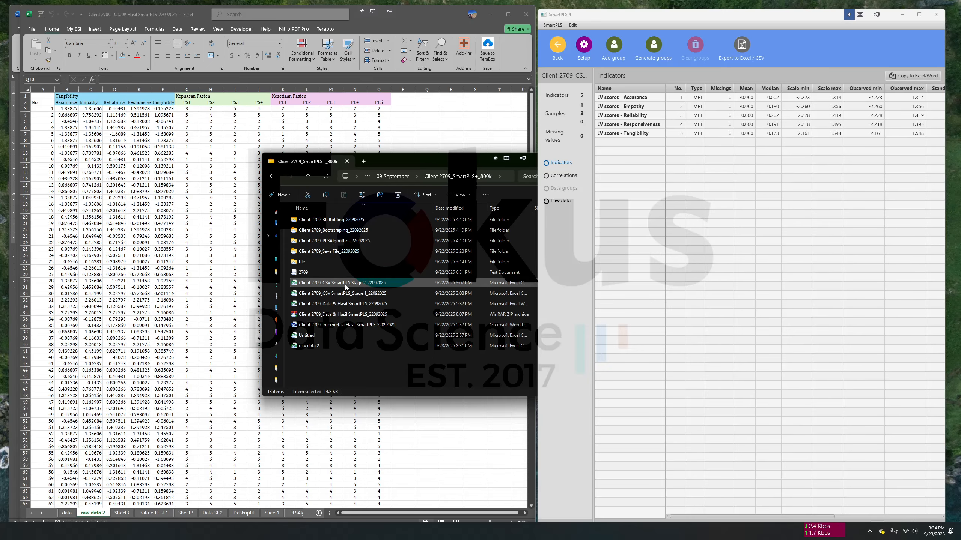
pyautogui.doubleClick(361, 285)
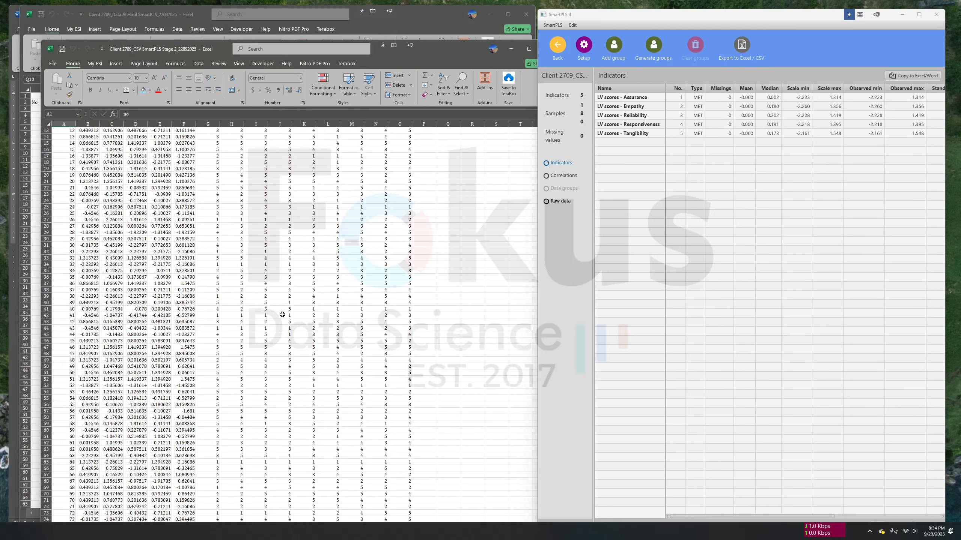
pyautogui.moveTo(461, 46); pyautogui.dragTo(391, 78)
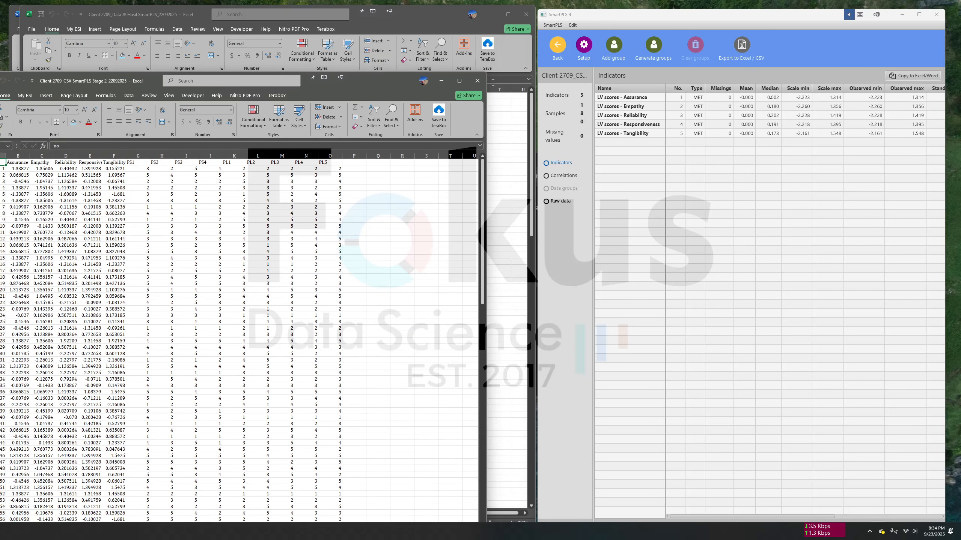
pyautogui.click(478, 80)
pyautogui.click(475, 217)
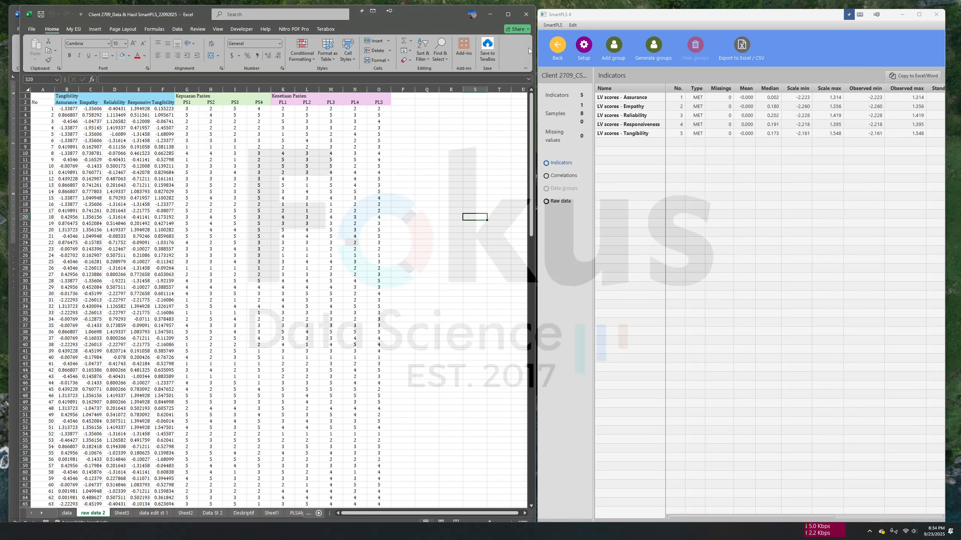
# In SmartPLS, import the client's CSV SmartPLS Stage 2_22092025 file into the Contoh two stage PLS project, comma-delimited with all indicators
pyautogui.click(557, 46)
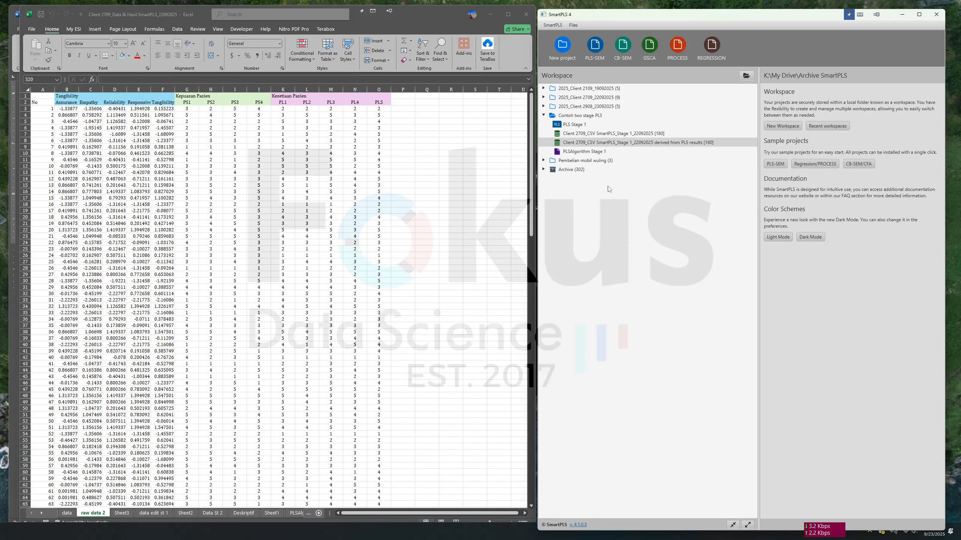
pyautogui.click(630, 223)
pyautogui.click(579, 125)
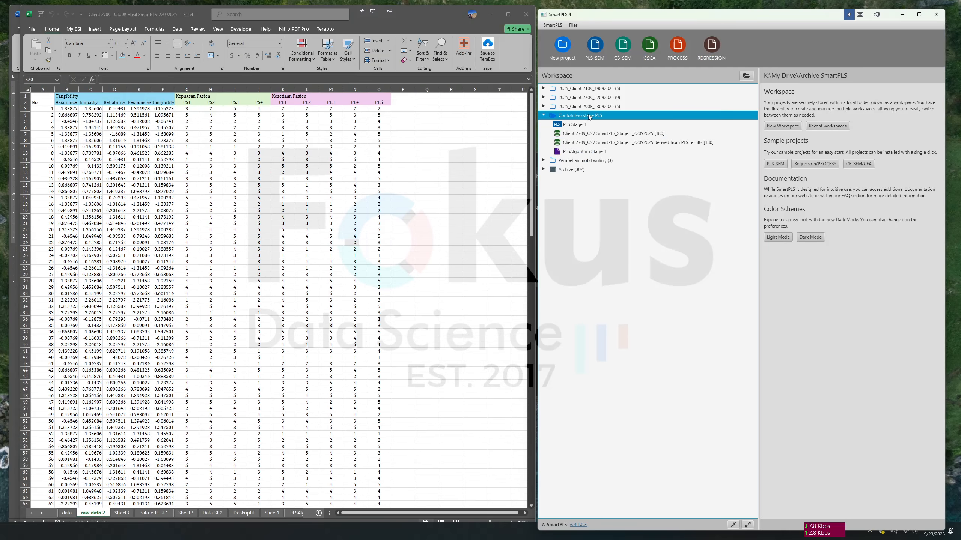
pyautogui.click(578, 116)
pyautogui.rightClick(577, 119)
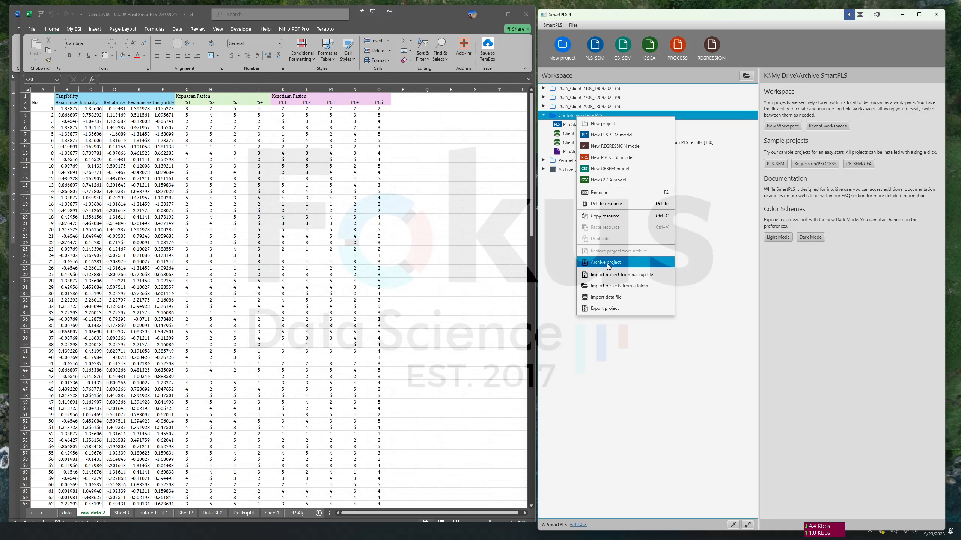
pyautogui.click(627, 298)
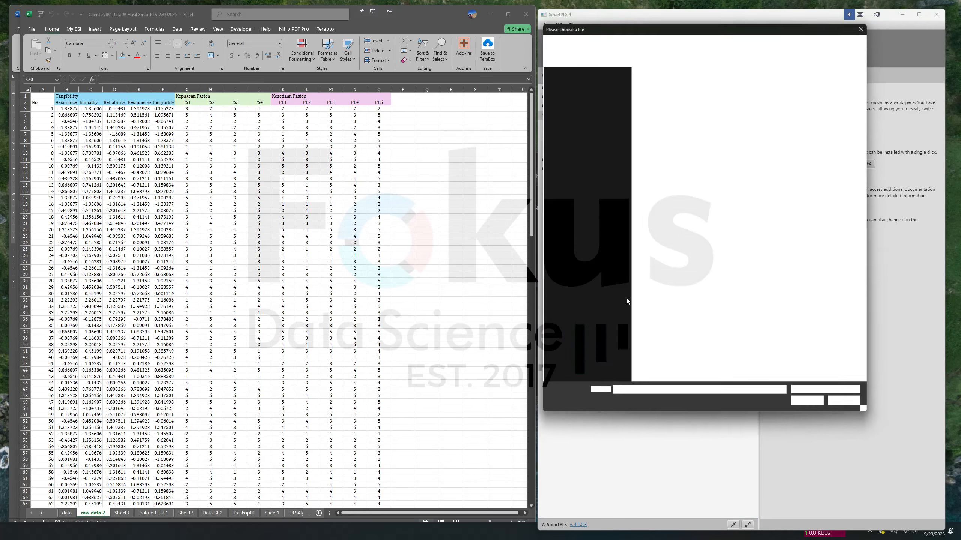
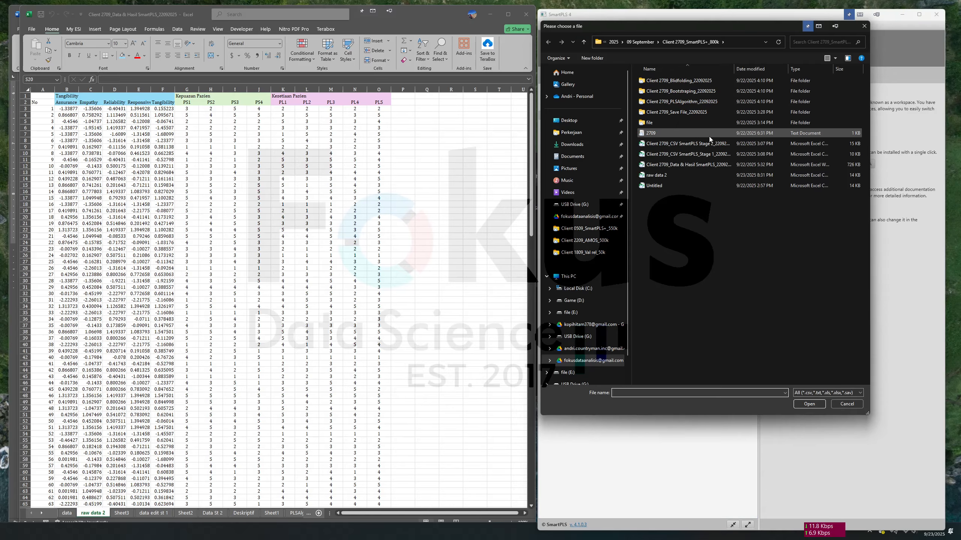
pyautogui.click(687, 148)
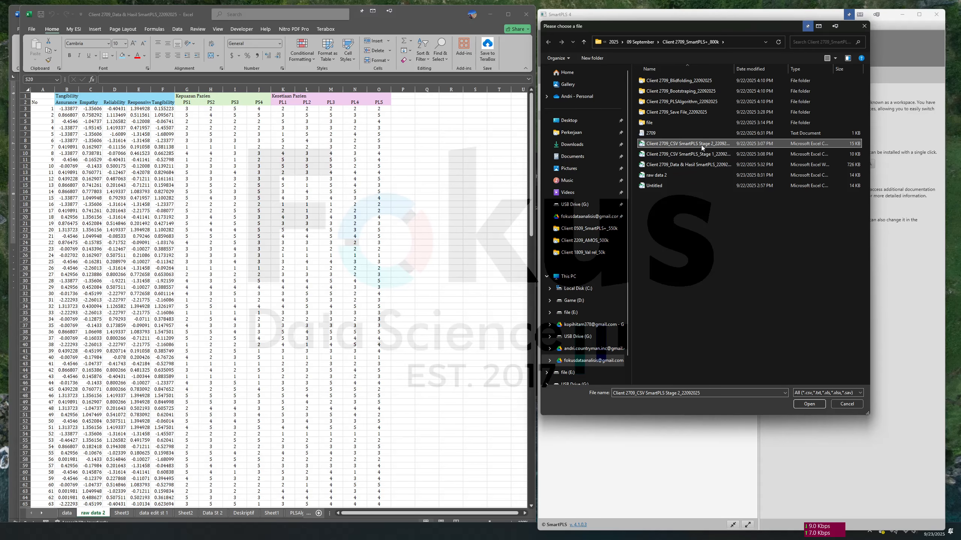
pyautogui.click(809, 403)
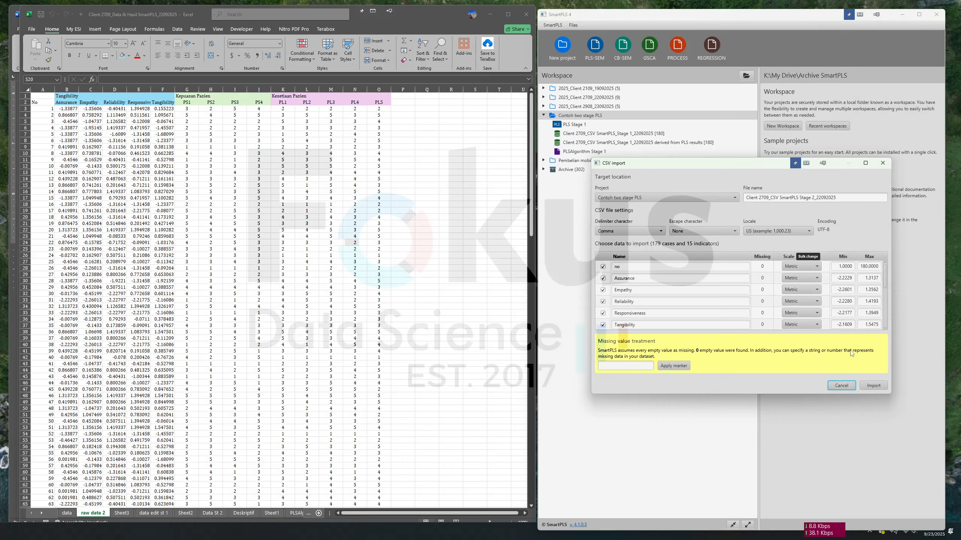
pyautogui.click(868, 386)
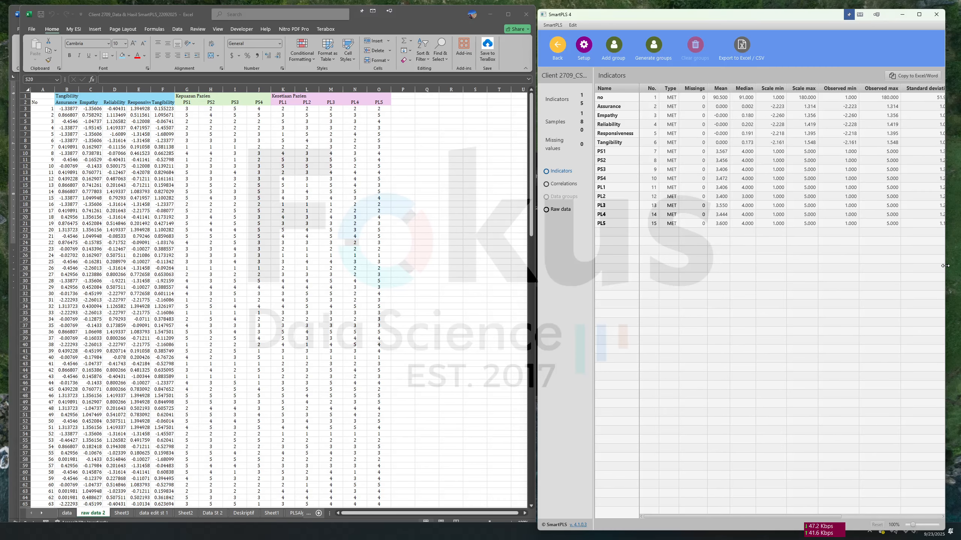
pyautogui.moveTo(945, 266); pyautogui.dragTo(956, 267)
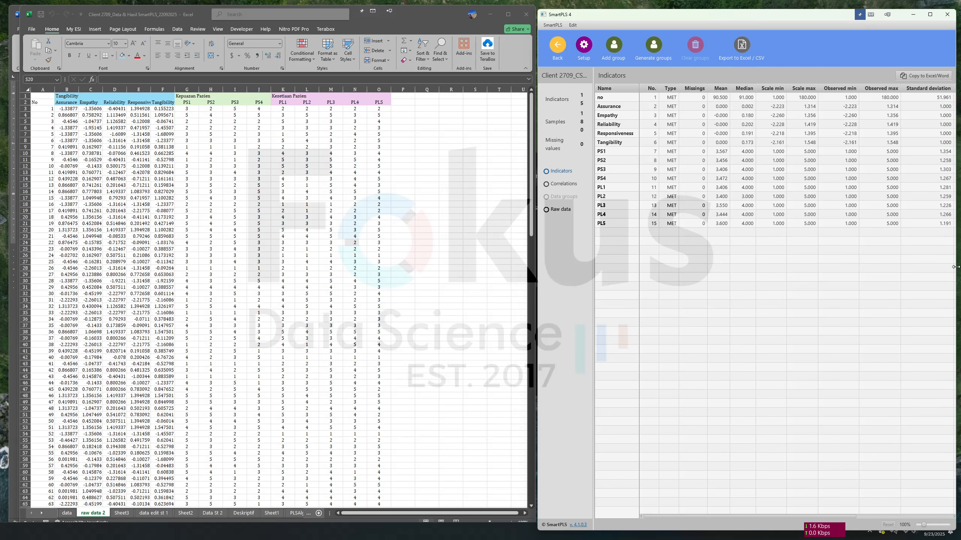
# Create a new PLS-SEM model named PLS Stage 2 in the Contoh two stage PLS project
pyautogui.click(553, 45)
pyautogui.moveTo(652, 15); pyautogui.dragTo(652, 13)
pyautogui.click(589, 119)
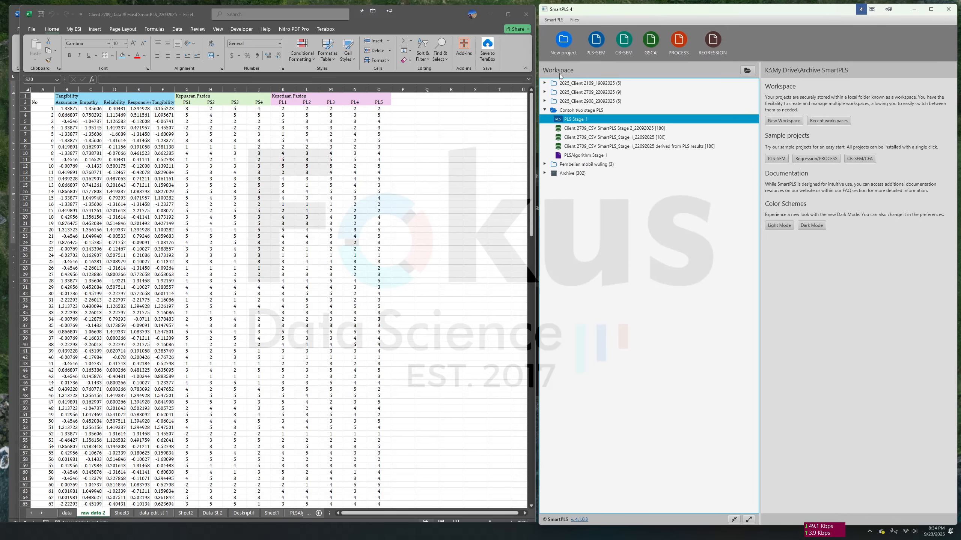
pyautogui.rightClick(595, 119)
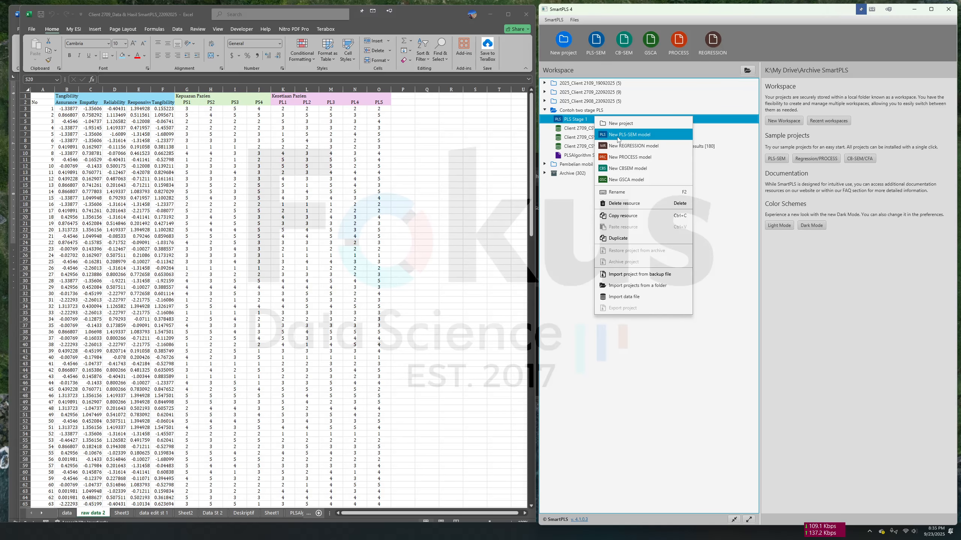
pyautogui.click(631, 134)
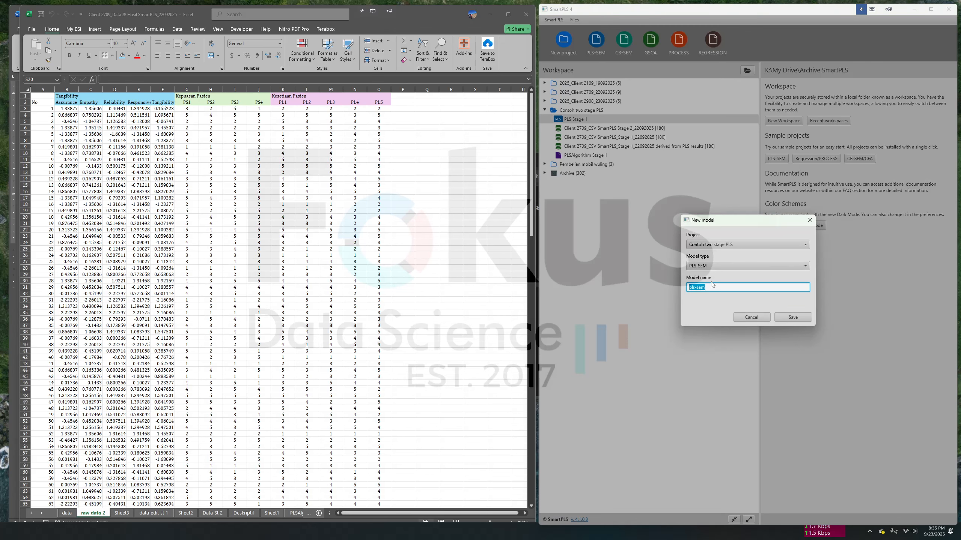
pyautogui.click(699, 266)
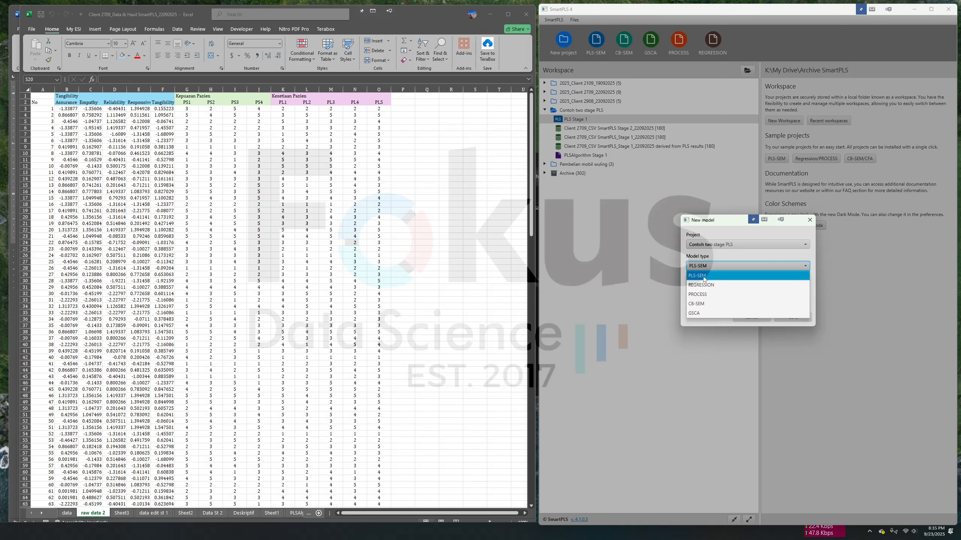
pyautogui.click(703, 280)
pyautogui.doubleClick(715, 288)
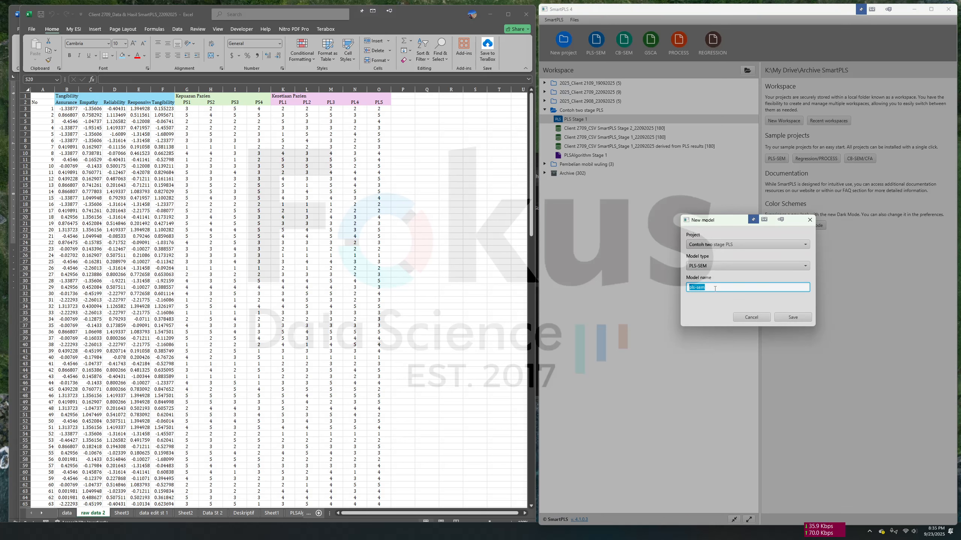
pyautogui.press('BackSpace')
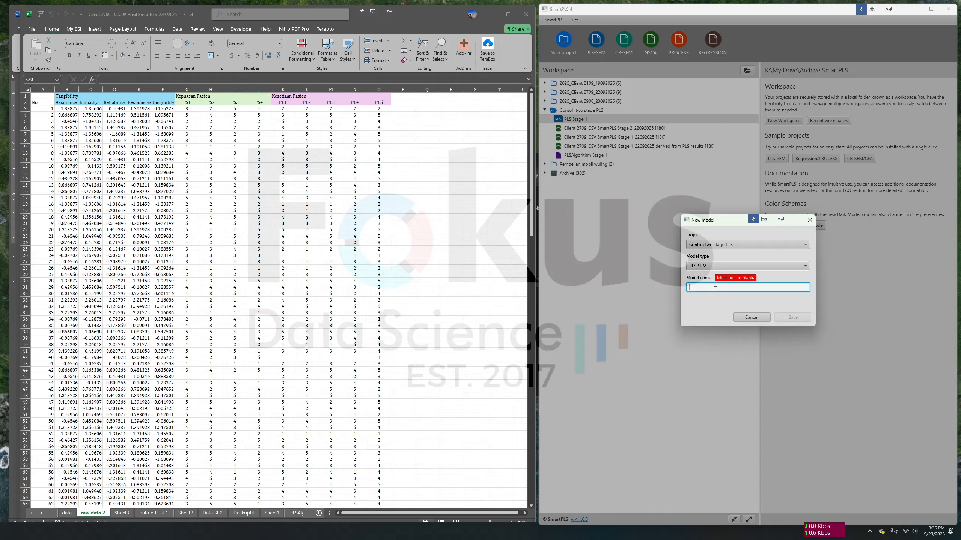
pyautogui.write('PLS')
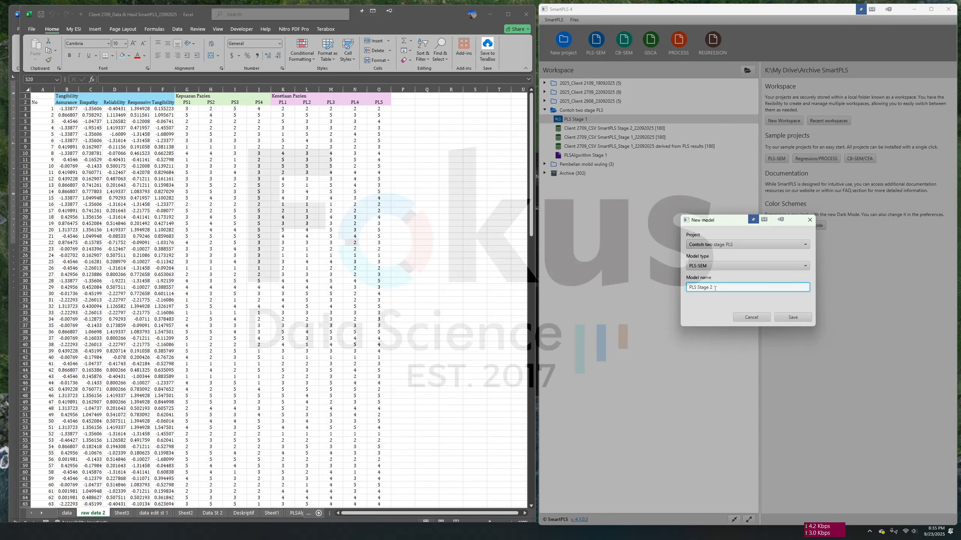
pyautogui.write(' Stage 2')
pyautogui.click(799, 318)
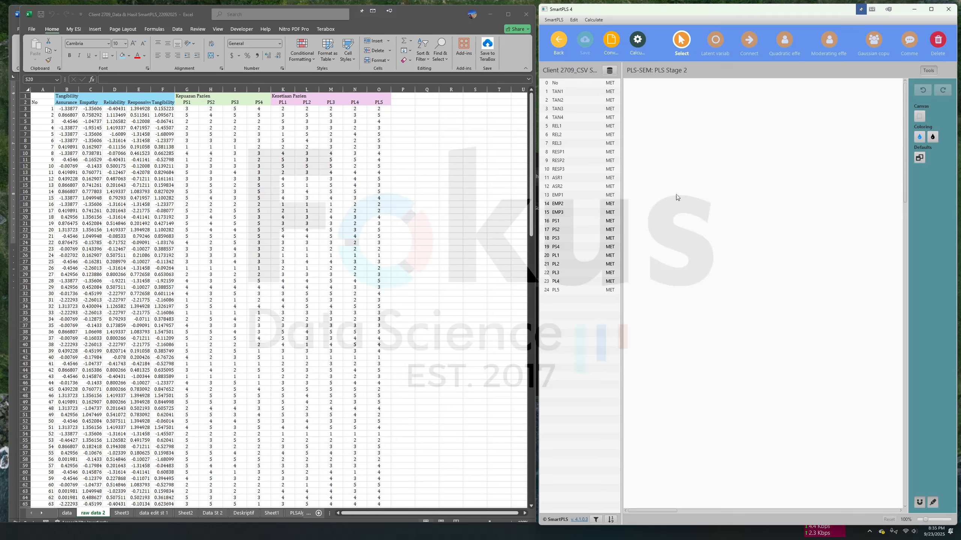
# Switch the model's data file to the client's CSV SmartPLS Stage 2_22092025 dataset and save the model
pyautogui.click(609, 71)
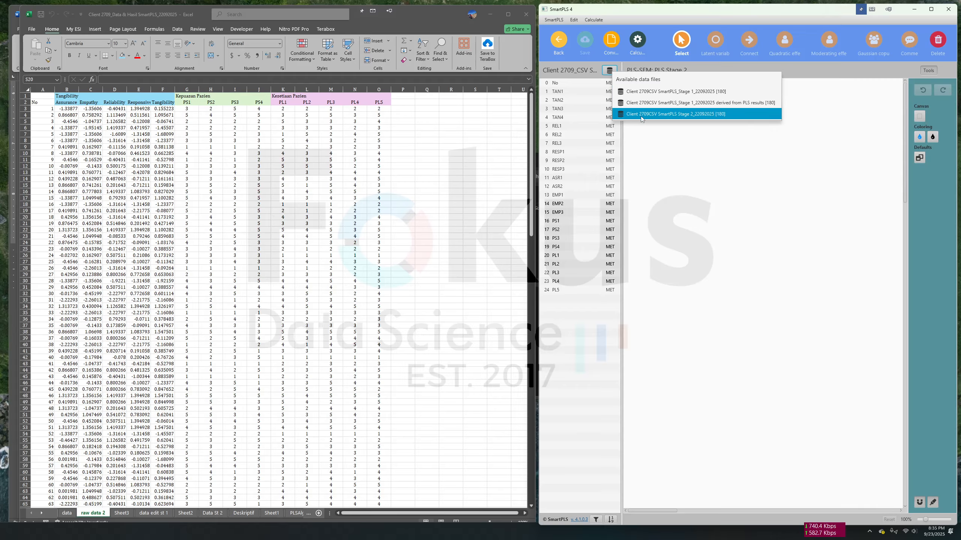
pyautogui.click(686, 117)
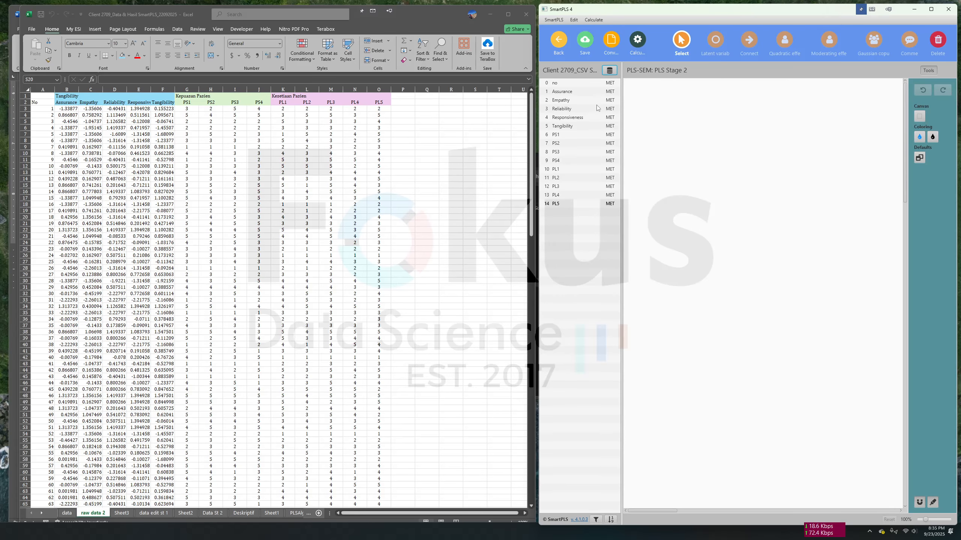
pyautogui.click(585, 41)
# Create a latent variable with the default name from the Assurance, Empathy, Reliability, Responsiveness and Tangibility indicators
pyautogui.click(571, 94)
pyautogui.keyDown('shift'); pyautogui.click(567, 126); pyautogui.keyUp('shift')
pyautogui.moveTo(574, 113); pyautogui.dragTo(674, 132)
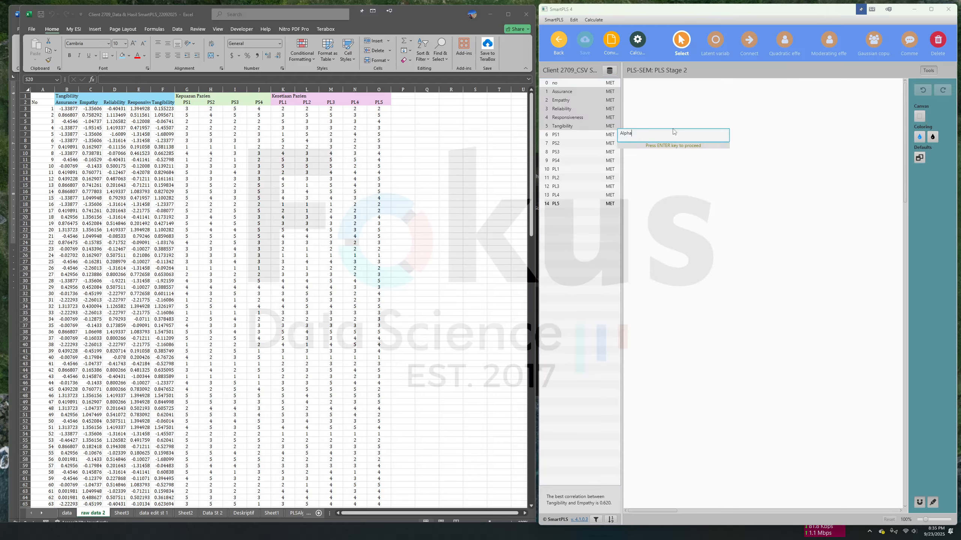
pyautogui.press('Return')
# Create a latent variable named PS below the first one from indicators PS1 to PS4
pyautogui.click(558, 135)
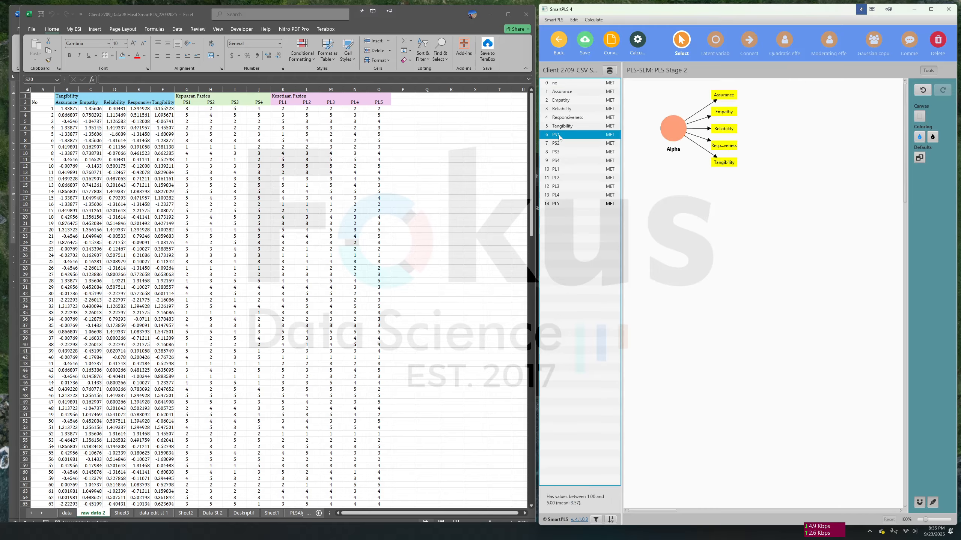
pyautogui.keyDown('shift'); pyautogui.click(565, 161); pyautogui.keyUp('shift')
pyautogui.moveTo(710, 212); pyautogui.dragTo(708, 209)
pyautogui.write('PS')
pyautogui.press('Return')
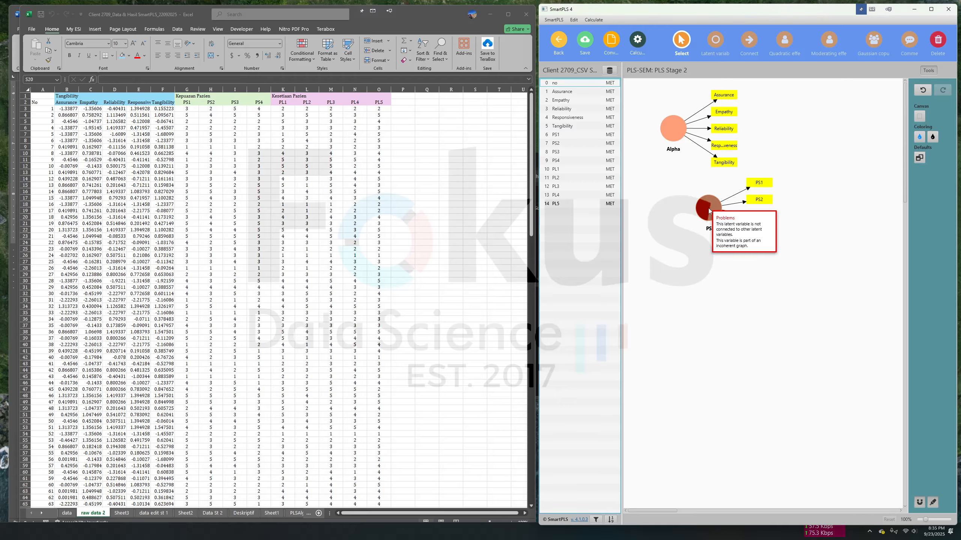
# Create the latent variable PL from indicators PL1 to PL5, to the right of the first construct
pyautogui.click(586, 169)
pyautogui.keyDown('shift'); pyautogui.click(565, 204); pyautogui.keyUp('shift')
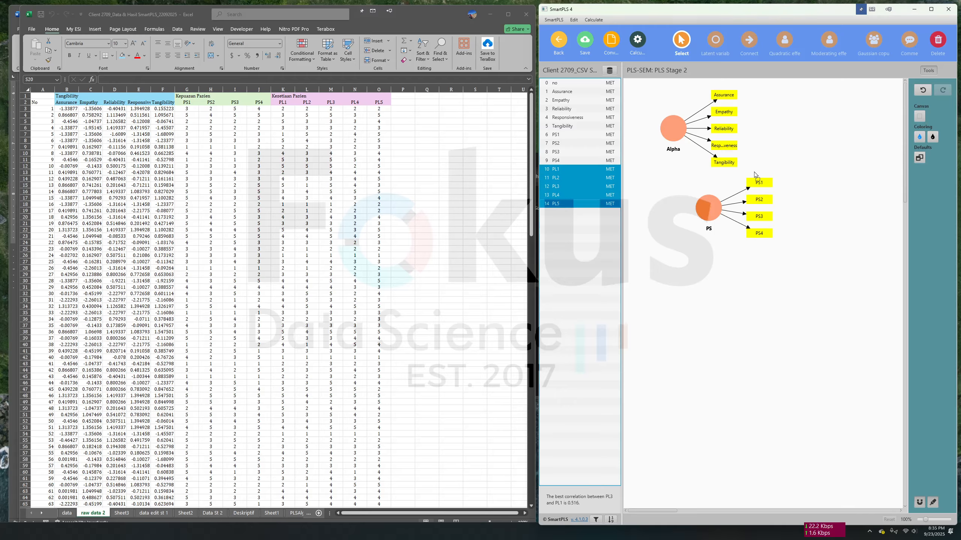
pyautogui.moveTo(823, 146); pyautogui.dragTo(821, 144)
pyautogui.press('Return')
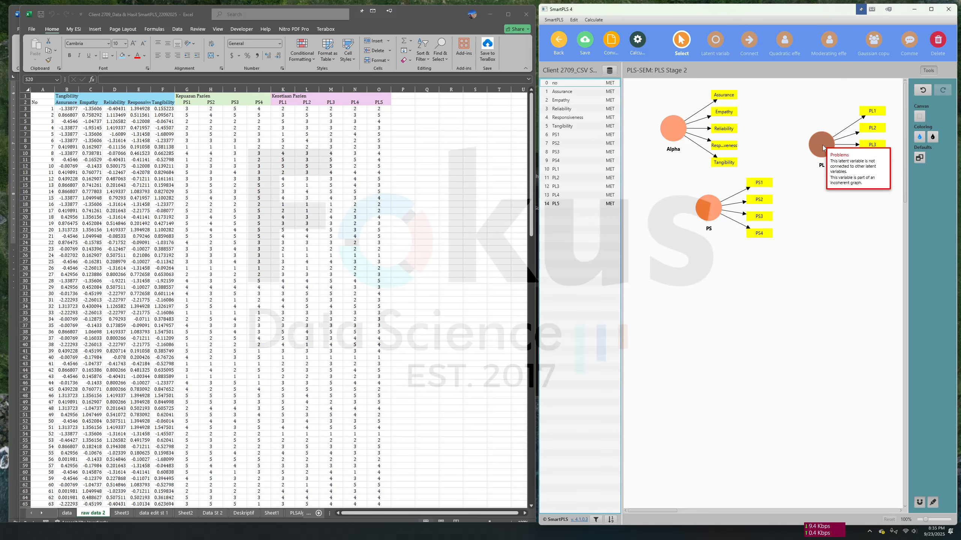
# Place the PS indicators below their construct, and shift Alpha slightly right with its indicators on its left side
pyautogui.click(719, 205)
pyautogui.click(932, 130)
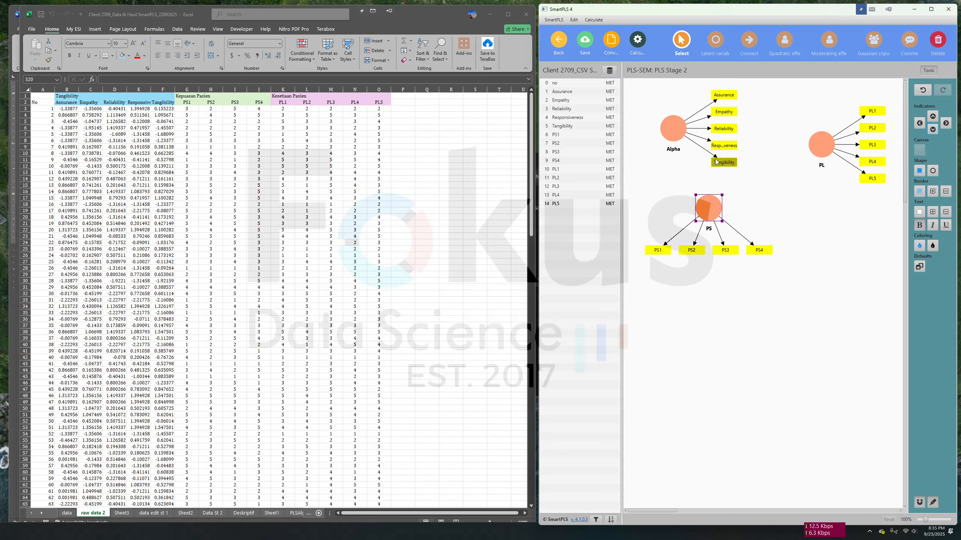
pyautogui.click(685, 135)
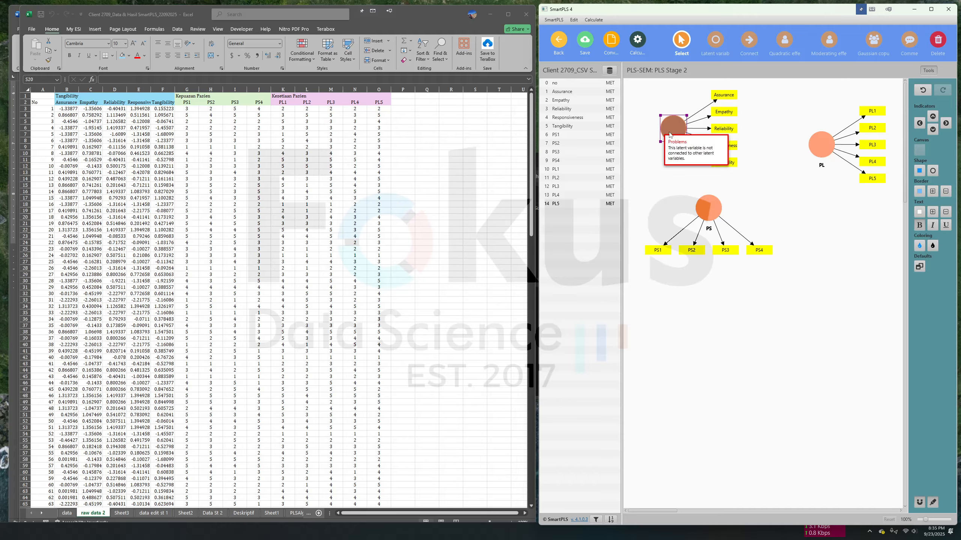
pyautogui.moveTo(668, 135); pyautogui.dragTo(703, 142)
pyautogui.click(919, 122)
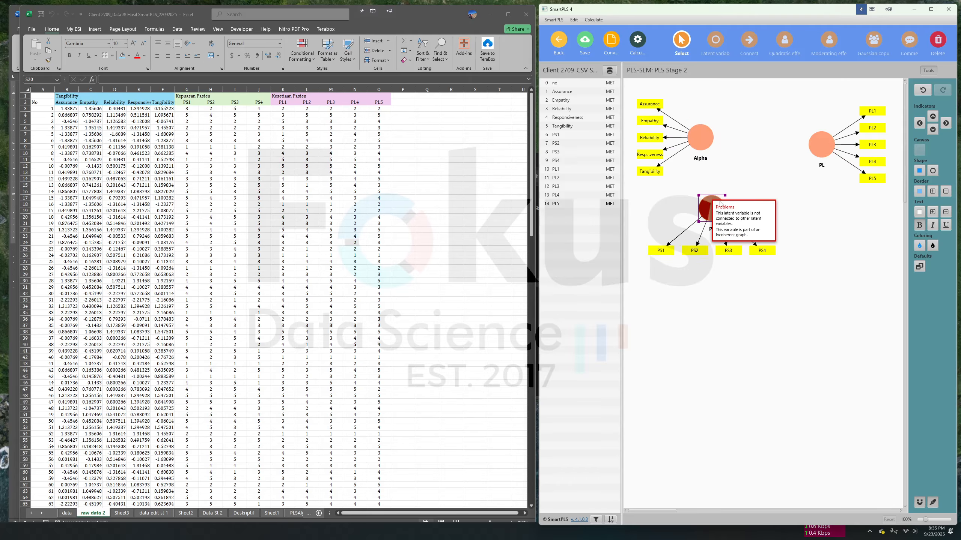
# Arrange the constructs in a triangle, with PL level with Alpha and PS centred below them
pyautogui.moveTo(707, 203); pyautogui.dragTo(774, 208)
pyautogui.moveTo(817, 142); pyautogui.dragTo(812, 135)
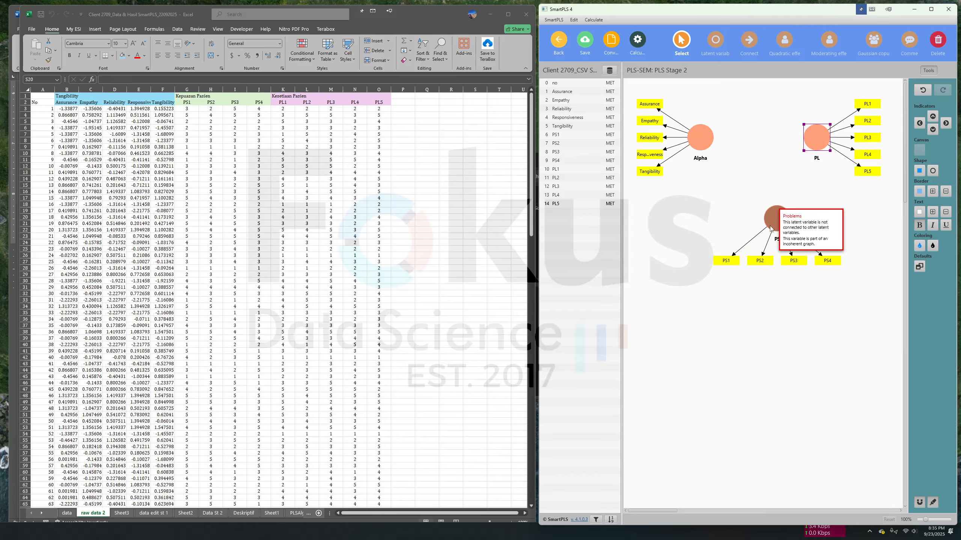
pyautogui.moveTo(775, 216); pyautogui.dragTo(766, 218)
pyautogui.moveTo(818, 145); pyautogui.dragTo(817, 144)
pyautogui.moveTo(769, 207); pyautogui.dragTo(769, 207)
pyautogui.moveTo(814, 143); pyautogui.dragTo(813, 145)
# Connect Alpha to PS, PS to PL, and Alpha to PL, and save the model
pyautogui.click(749, 39)
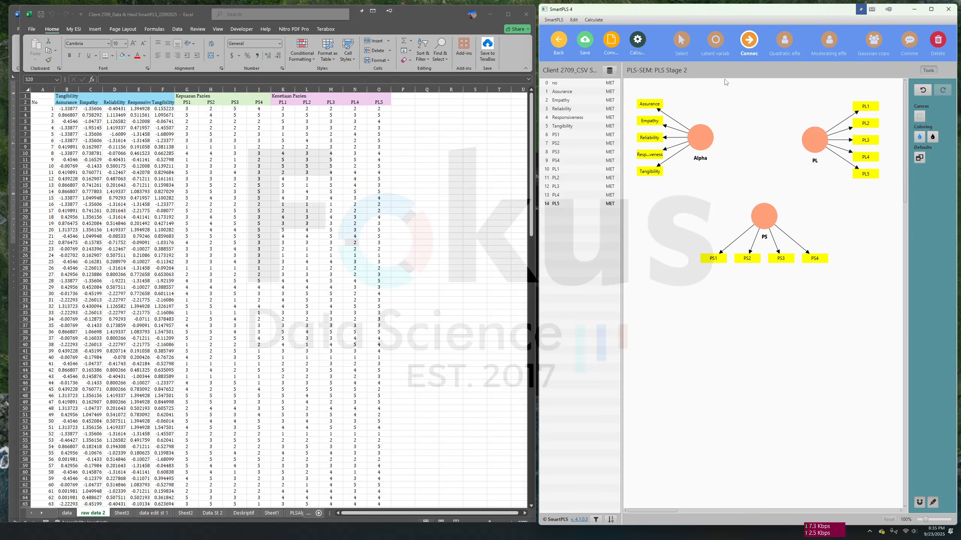
pyautogui.moveTo(718, 169); pyautogui.dragTo(816, 148)
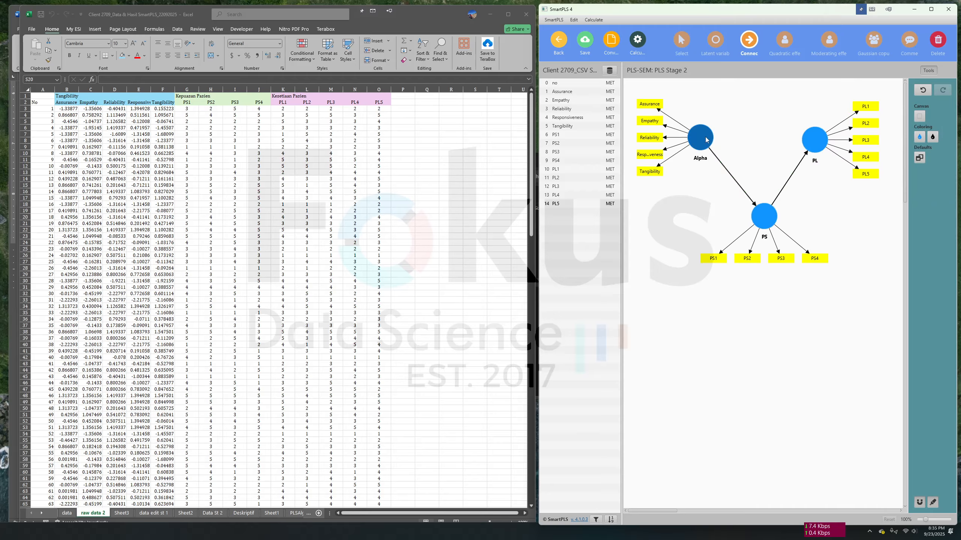
pyautogui.moveTo(704, 138); pyautogui.dragTo(816, 143)
pyautogui.click(589, 43)
pyautogui.click(153, 124)
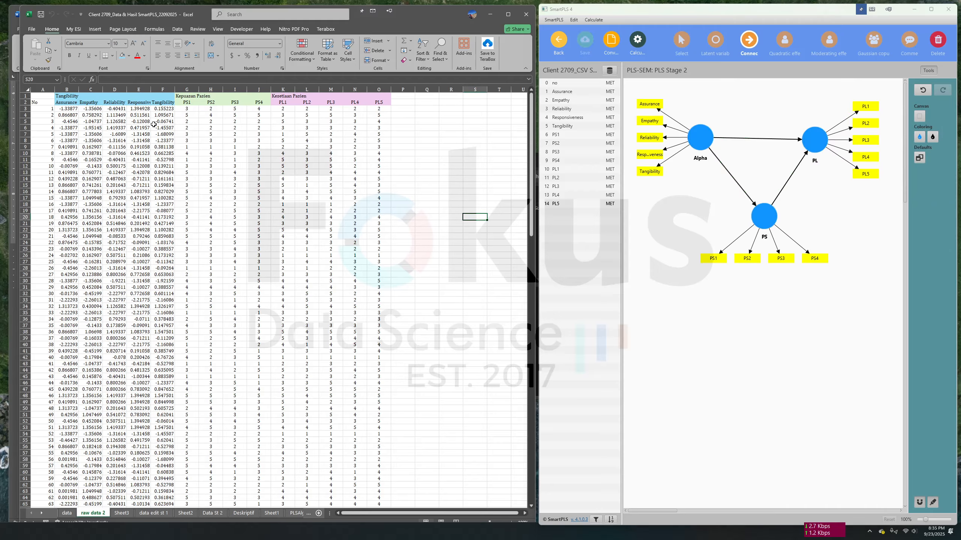
pyautogui.click(66, 97)
pyautogui.click(108, 79)
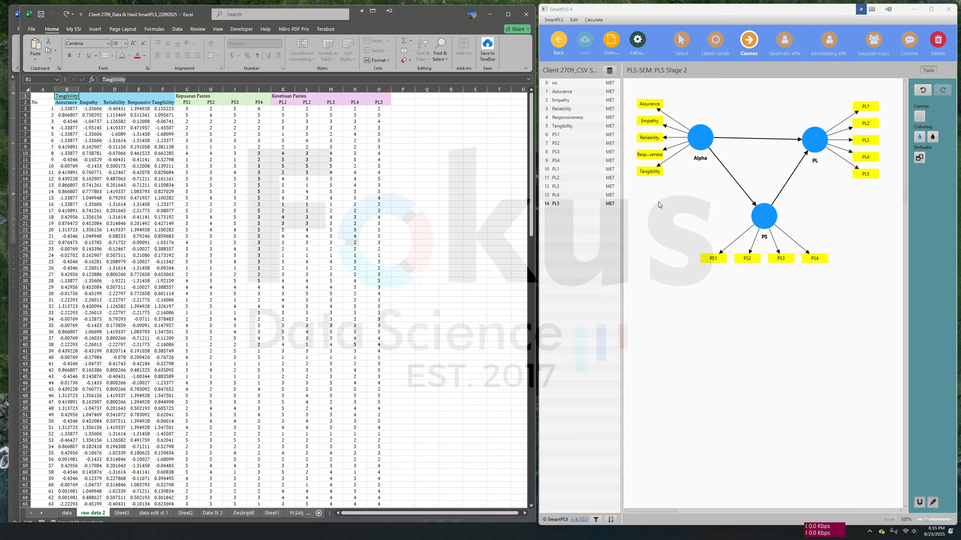
pyautogui.click(691, 138)
pyautogui.click(204, 147)
# Copy the Kualitas Pelayanan heading from B1 of the Excel sheet data edit st 1 and rename the Alpha construct in SmartPLS with it
pyautogui.click(67, 512)
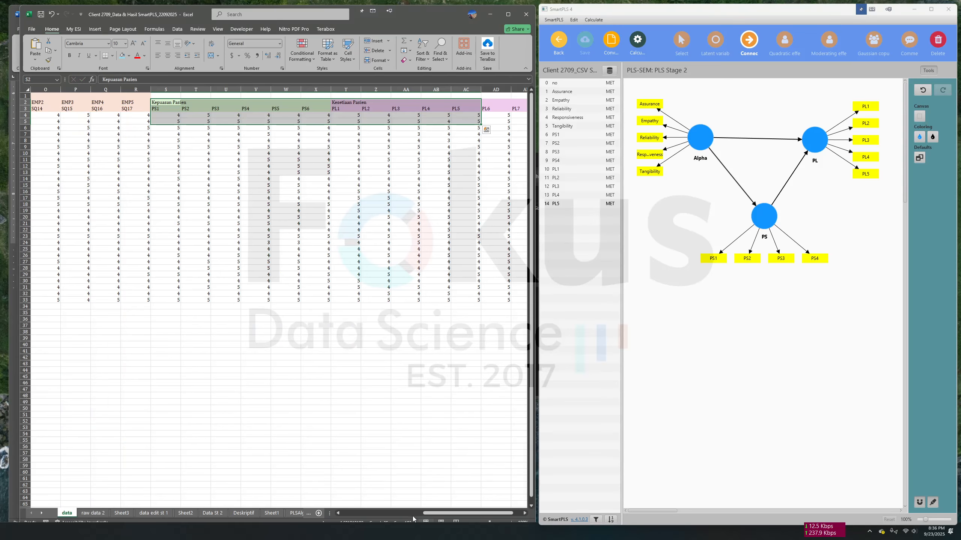
pyautogui.click(414, 513)
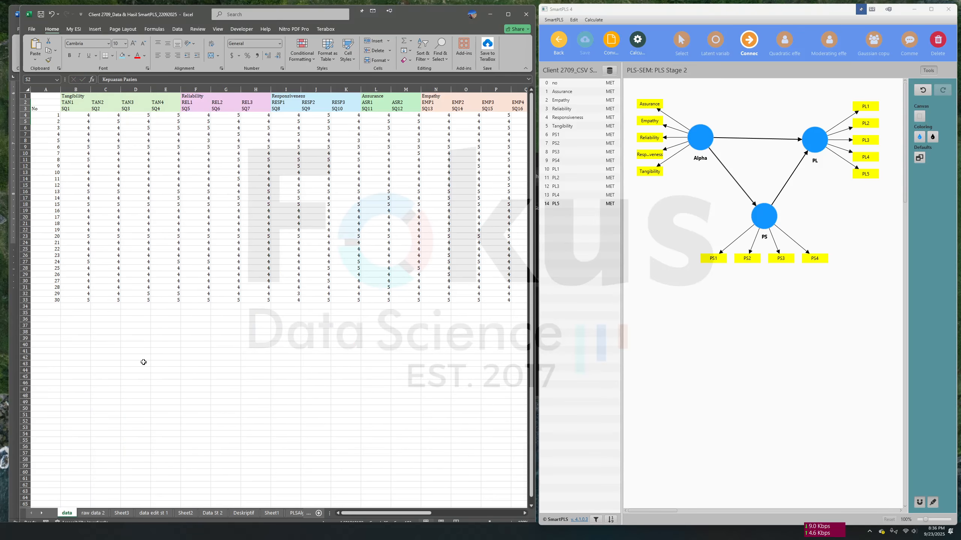
pyautogui.click(93, 513)
pyautogui.click(121, 513)
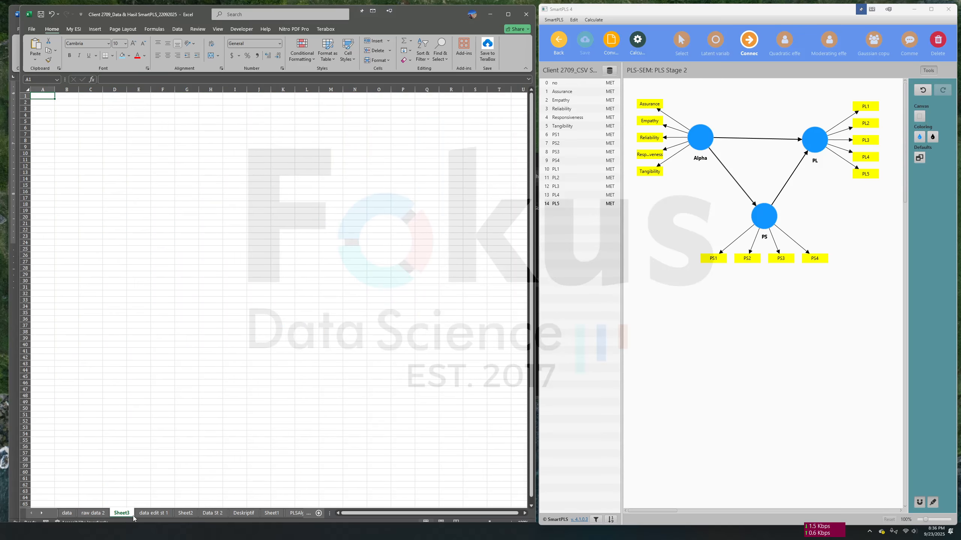
pyautogui.click(153, 513)
pyautogui.moveTo(426, 513); pyautogui.dragTo(341, 511)
pyautogui.doubleClick(81, 102)
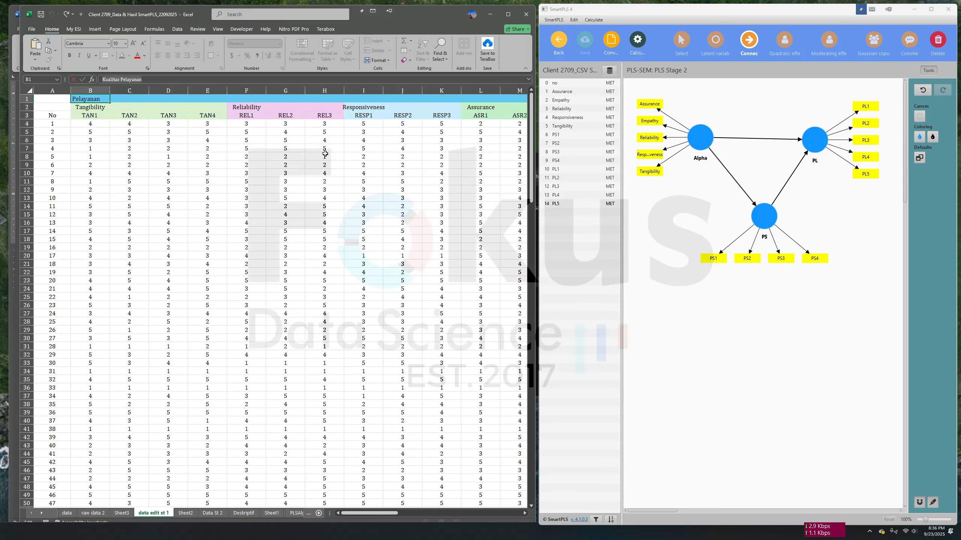
pyautogui.doubleClick(701, 142)
pyautogui.write('Kualitas Pelayanan')
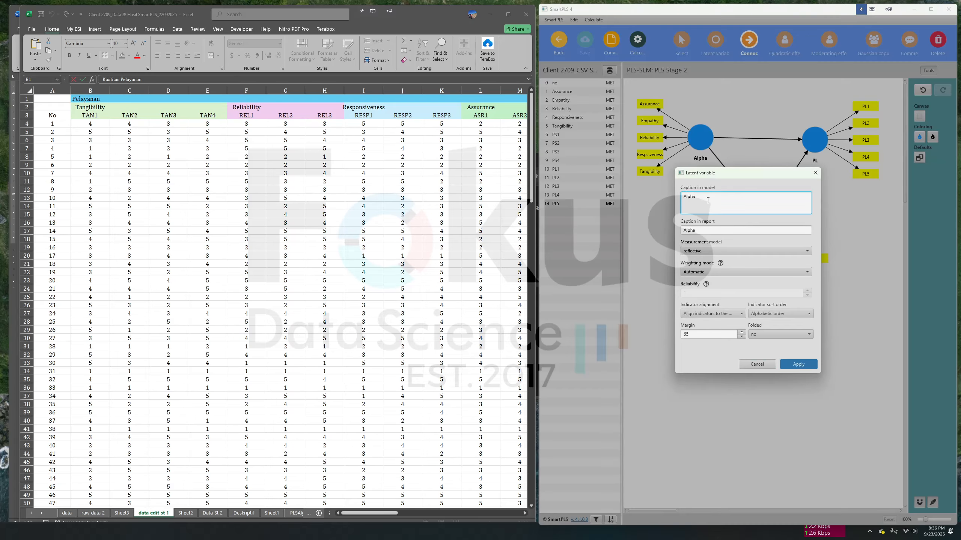
pyautogui.click(812, 363)
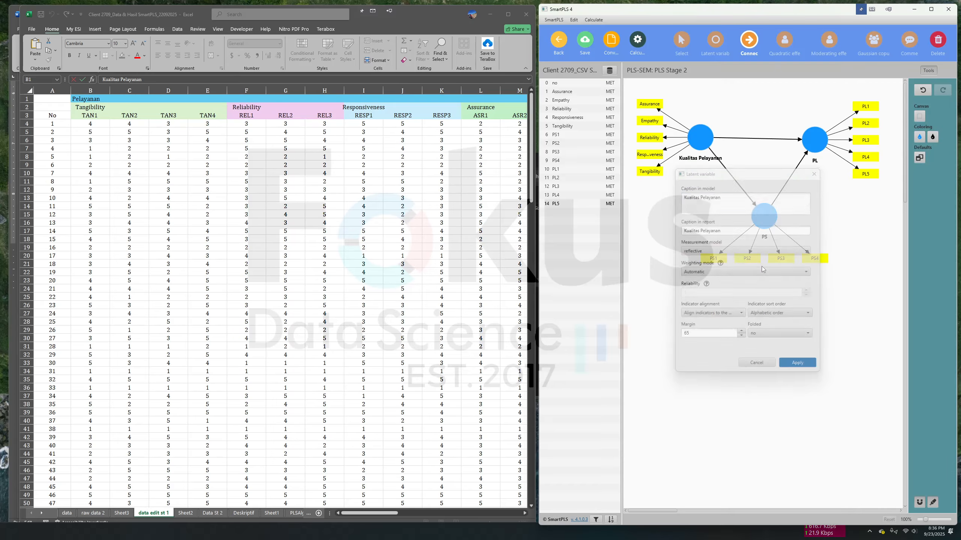
# Copy the Kepuasan Pasien heading from Q1 in Excel and rename the PS latent variable in SmartPLS with it
pyautogui.moveTo(372, 513); pyautogui.dragTo(412, 514)
pyautogui.click(345, 100)
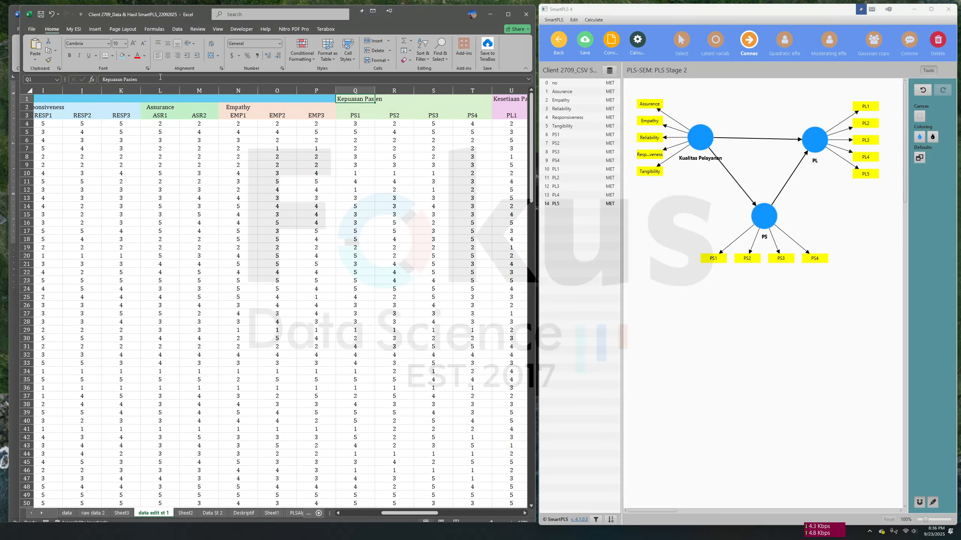
pyautogui.hotkey('ctrl', 'c')
pyautogui.click(763, 218)
pyautogui.doubleClick(763, 217)
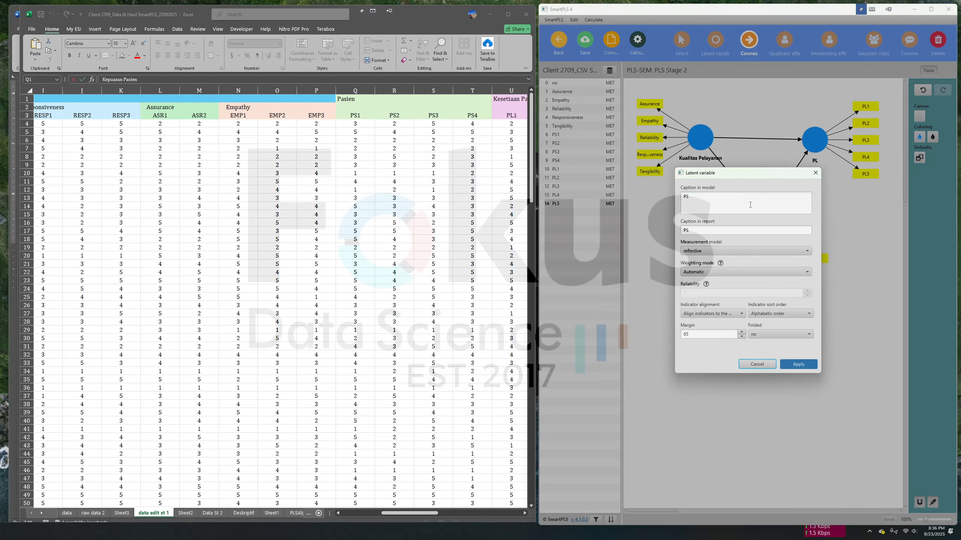
pyautogui.hotkey('ctrl', 'v')
pyautogui.click(799, 364)
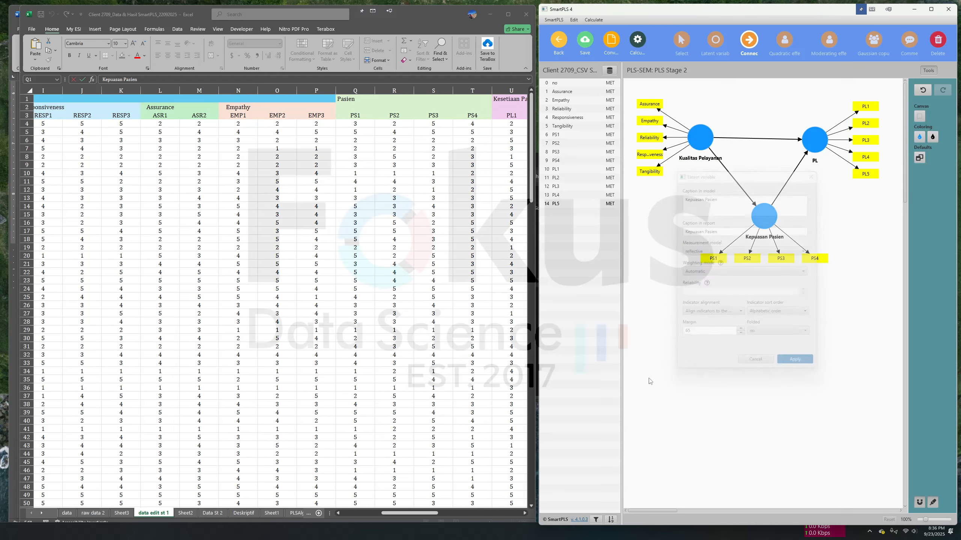
# Copy the Kesetiaan Pasien heading from U1 in Excel and rename the PL latent variable in SmartPLS with it
pyautogui.click(500, 100)
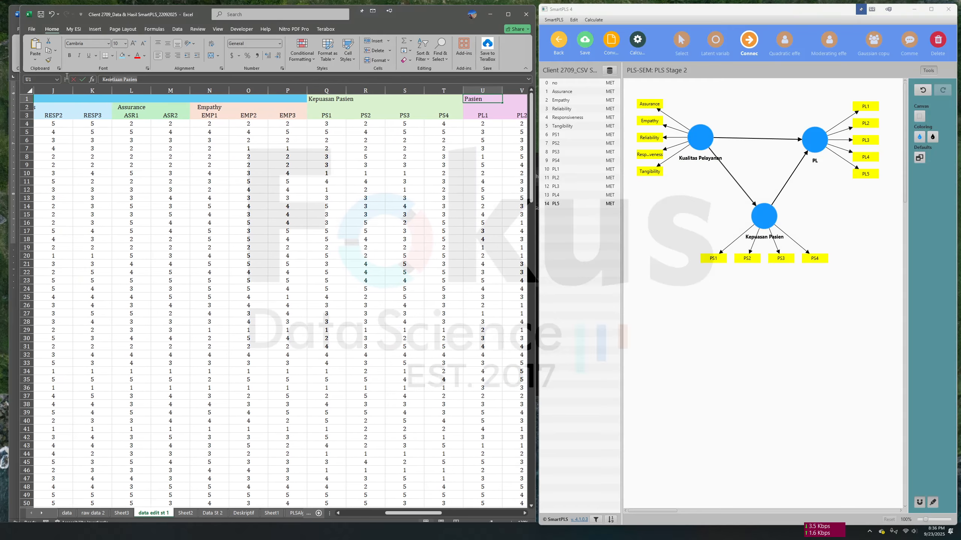
pyautogui.click(814, 144)
pyautogui.doubleClick(814, 144)
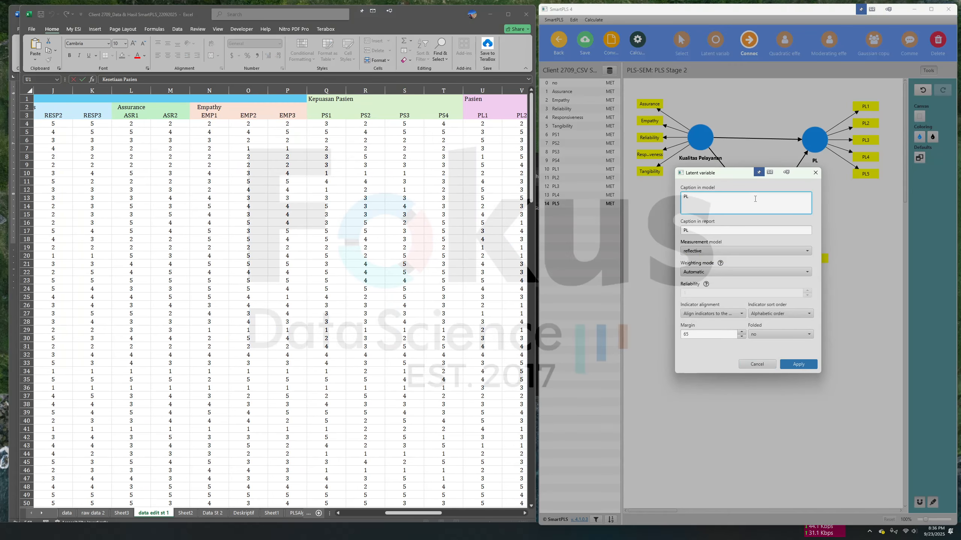
pyautogui.hotkey('ctrl', 'v')
pyautogui.click(800, 364)
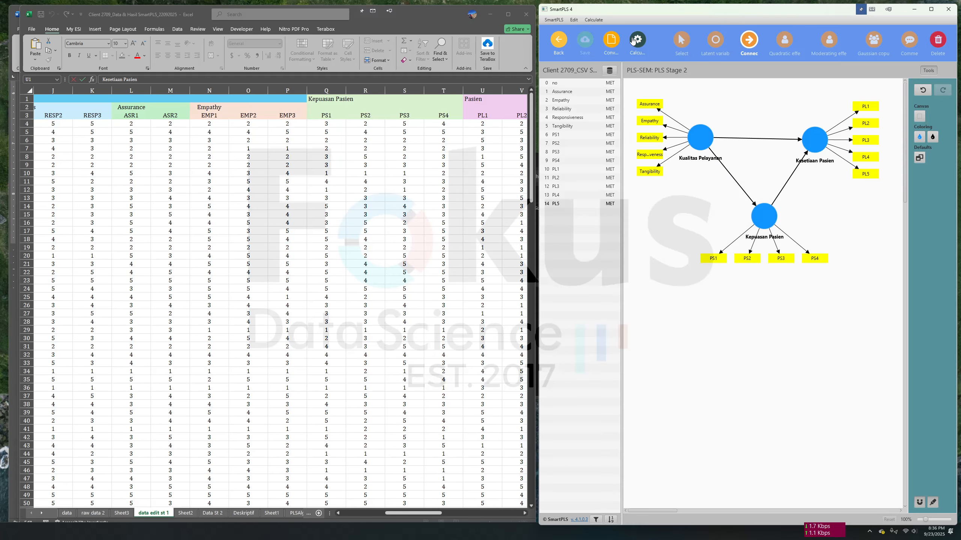
# Run the PLS-SEM algorithm on the PLS Stage 2 model and open its report
pyautogui.click(637, 39)
pyautogui.click(698, 177)
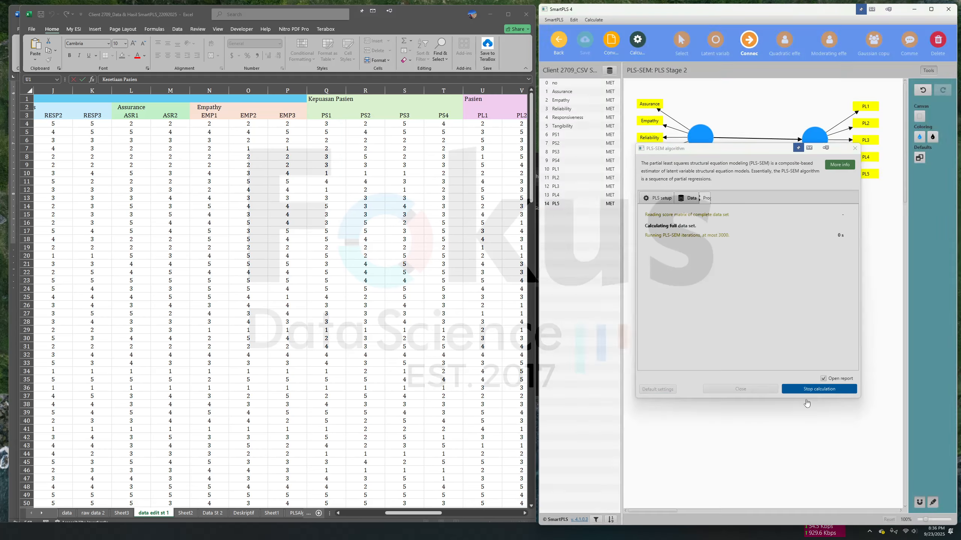
pyautogui.click(803, 390)
# Save the calculation report in the Contoh two stage PLS project as PLSAlgorithm stage 2
pyautogui.click(612, 41)
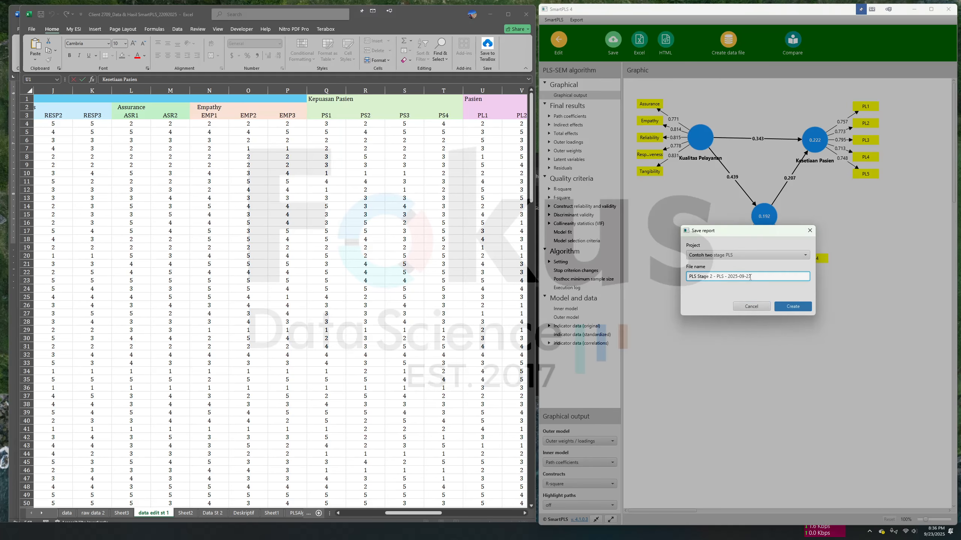
pyautogui.tripleClick(751, 276)
pyautogui.write('PLSAlgorithm stage 2')
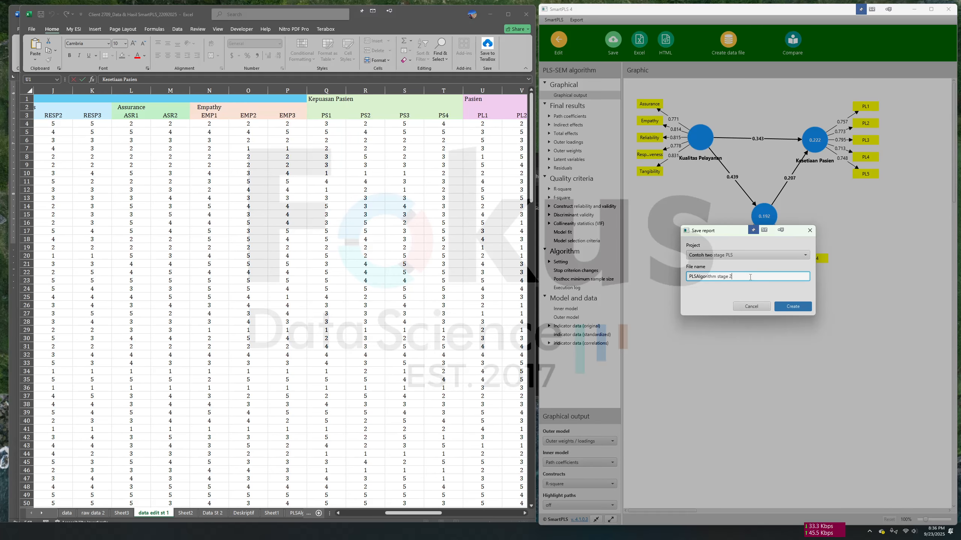
pyautogui.click(793, 306)
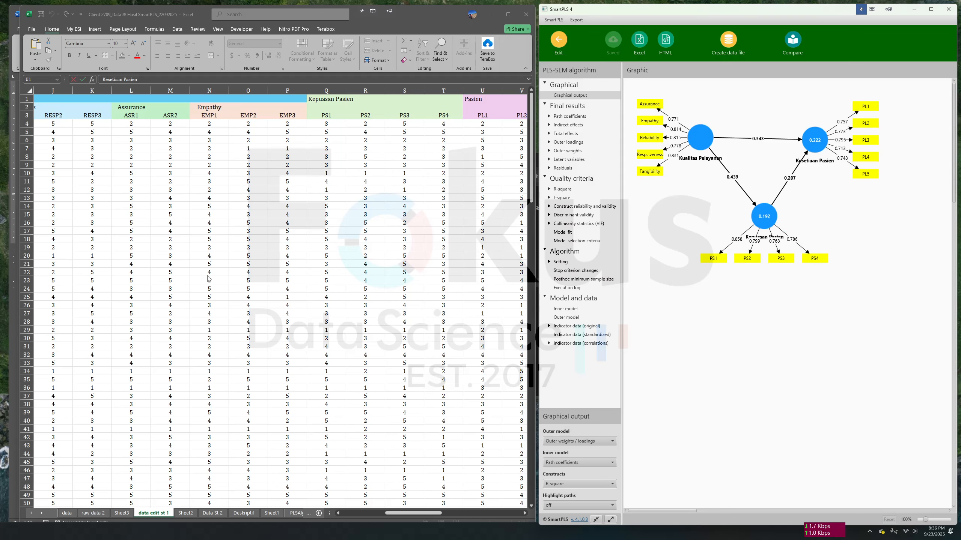
# Switch to the Word interpretation document and compare its Stage 2 loading column with the outer loadings matrix in SmartPLS
pyautogui.hotkey('alt', 'Tab')
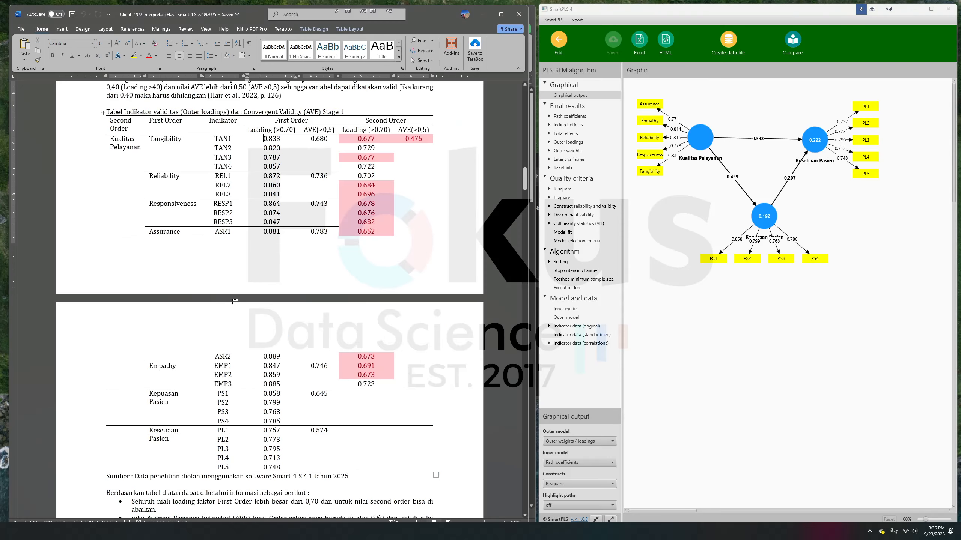
pyautogui.scroll(-10, 321, 367)
pyautogui.scroll(-8, 322, 367)
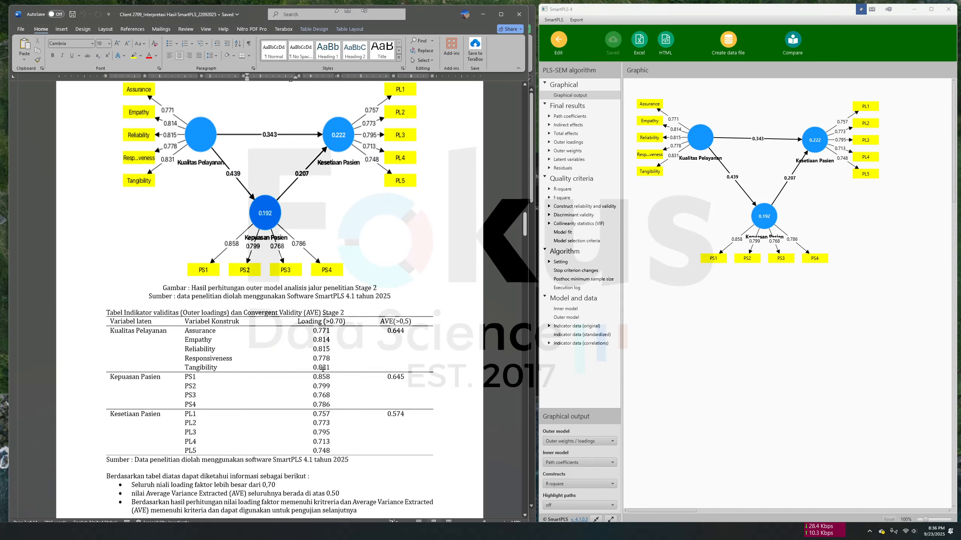
pyautogui.click(573, 143)
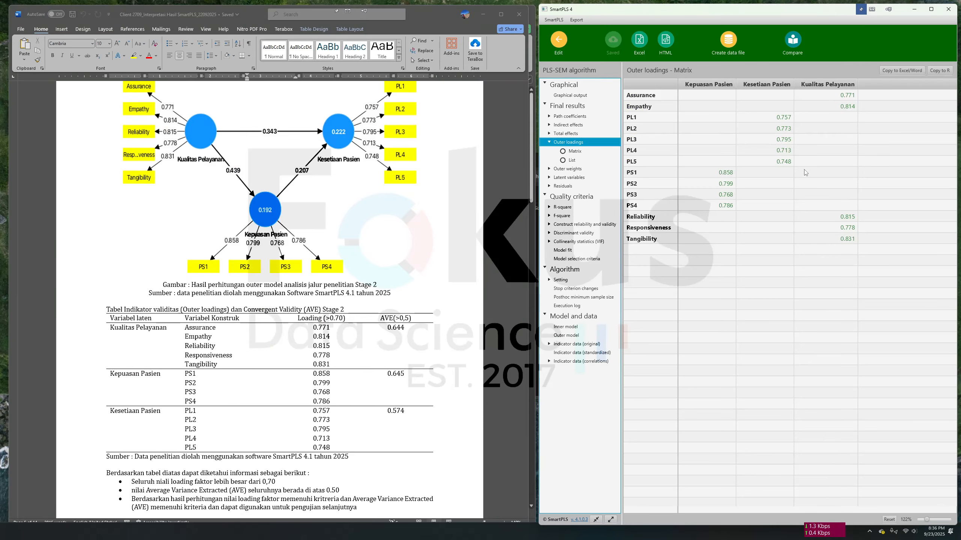
pyautogui.click(927, 520)
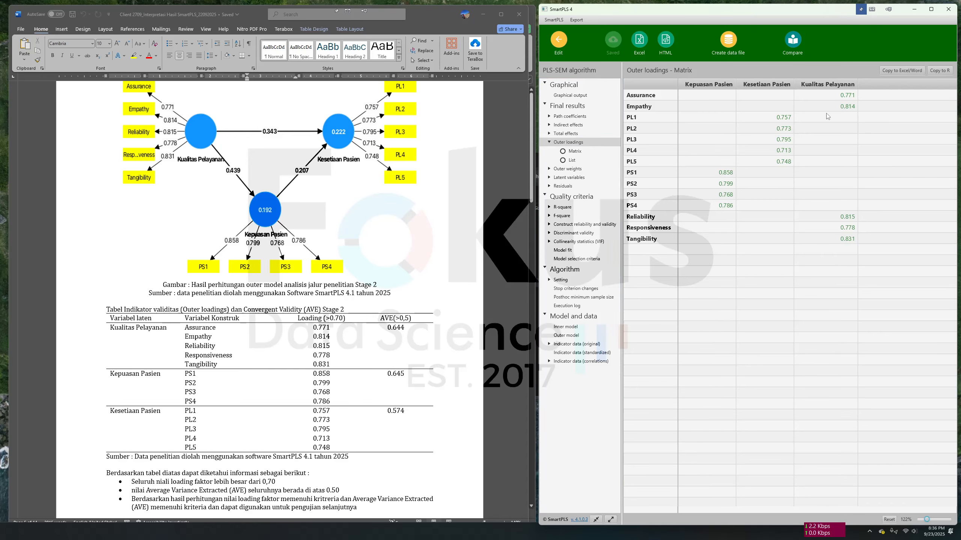
pyautogui.moveTo(308, 326); pyautogui.dragTo(327, 448)
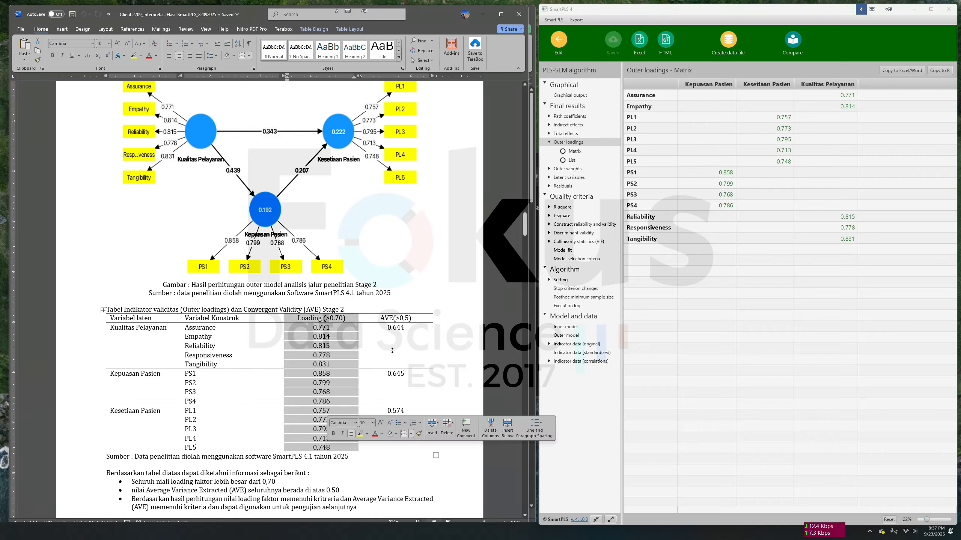
# Compare the AVE column of the Word Stage 2 table with the construct reliability and validity overview in SmartPLS
pyautogui.moveTo(394, 318); pyautogui.dragTo(412, 412)
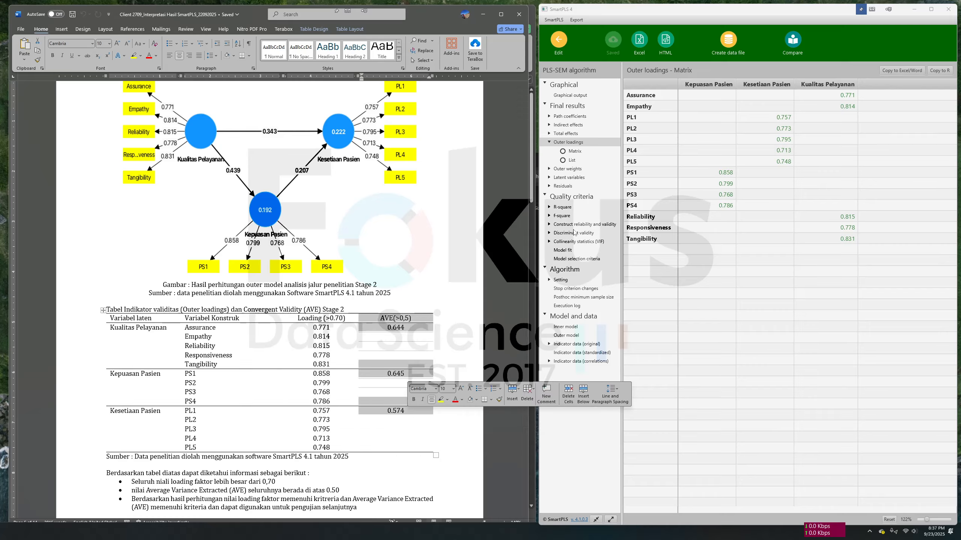
pyautogui.click(575, 224)
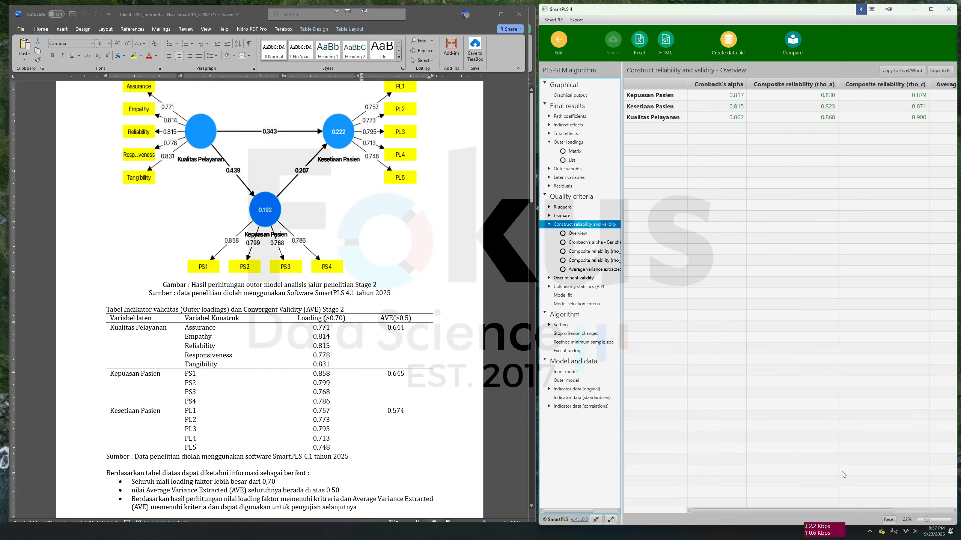
pyautogui.moveTo(824, 510); pyautogui.dragTo(883, 510)
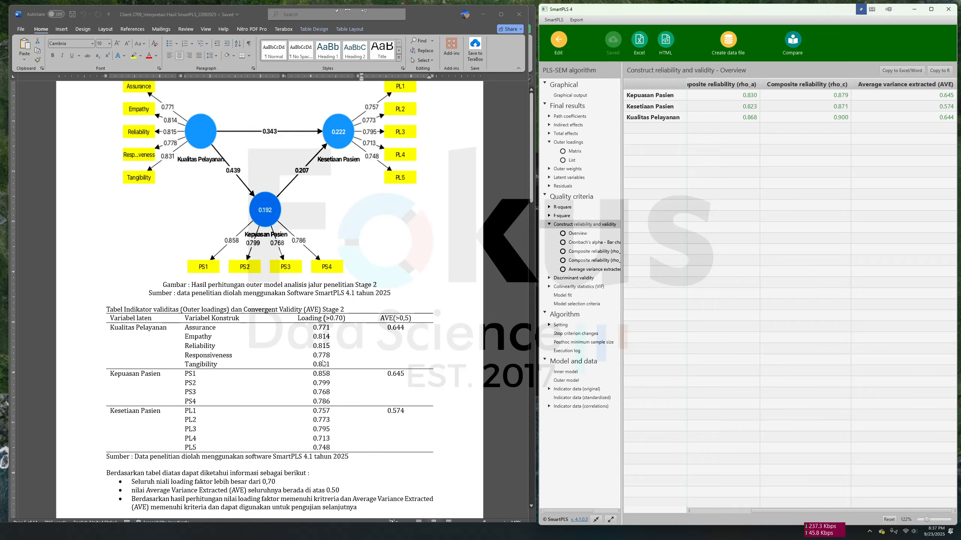
pyautogui.scroll(3, 267, 285)
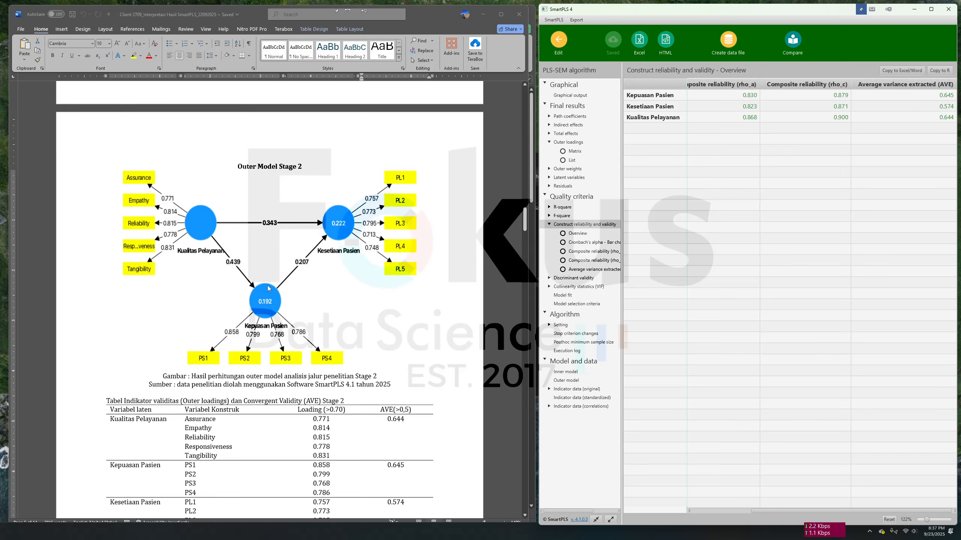
pyautogui.scroll(-3, 246, 295)
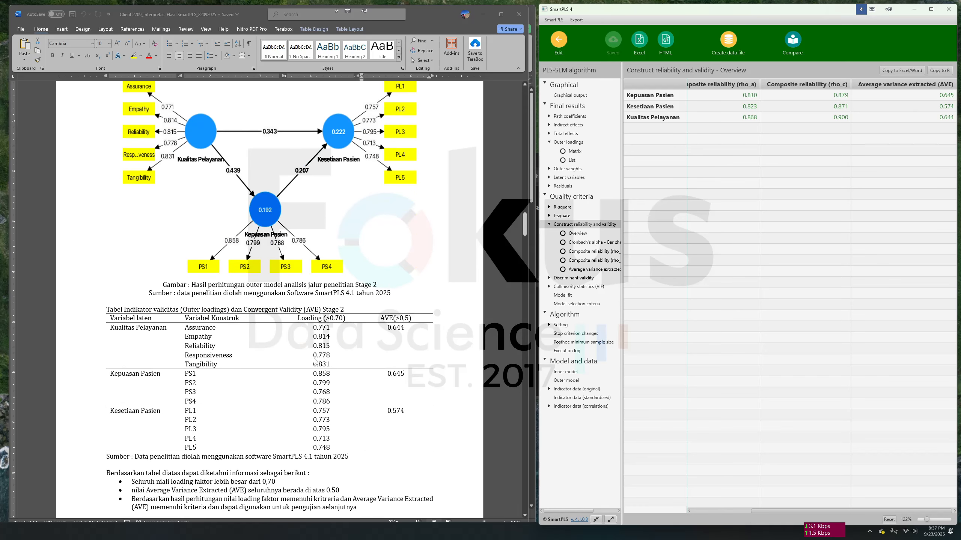
# Compare Cronbach's alpha and composite reliability in the Word Stage 2 reliability table with the SmartPLS overview
pyautogui.scroll(-10, 335, 398)
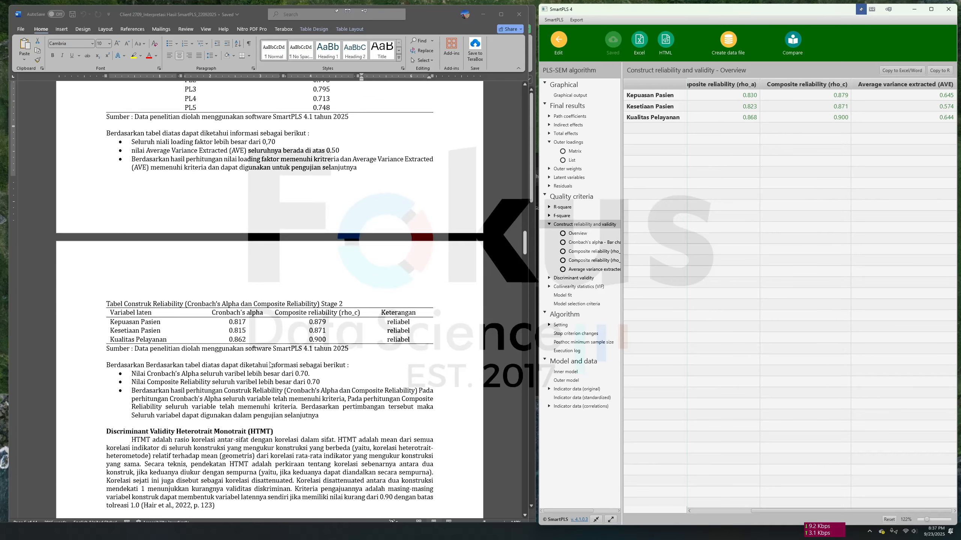
pyautogui.scroll(-3, 244, 322)
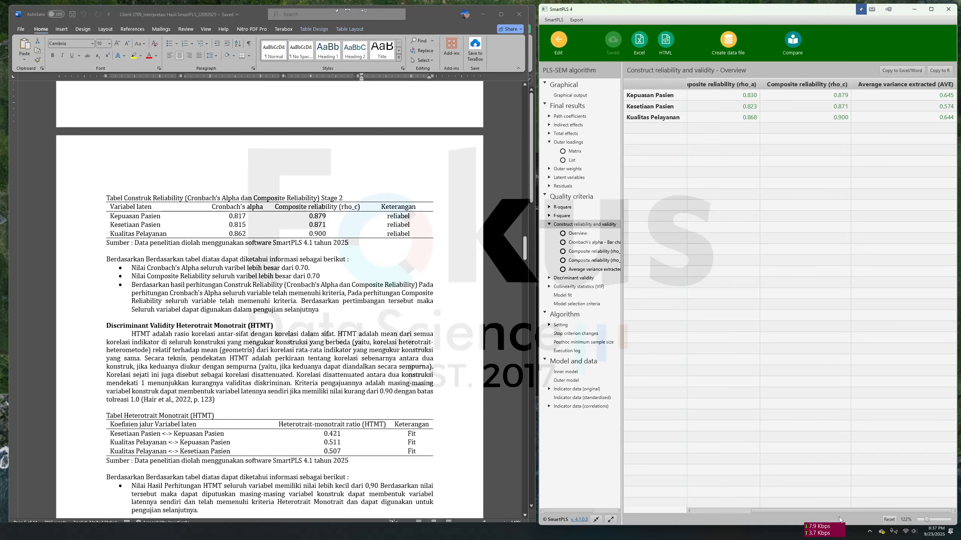
pyautogui.moveTo(838, 511); pyautogui.dragTo(780, 511)
pyautogui.click(719, 117)
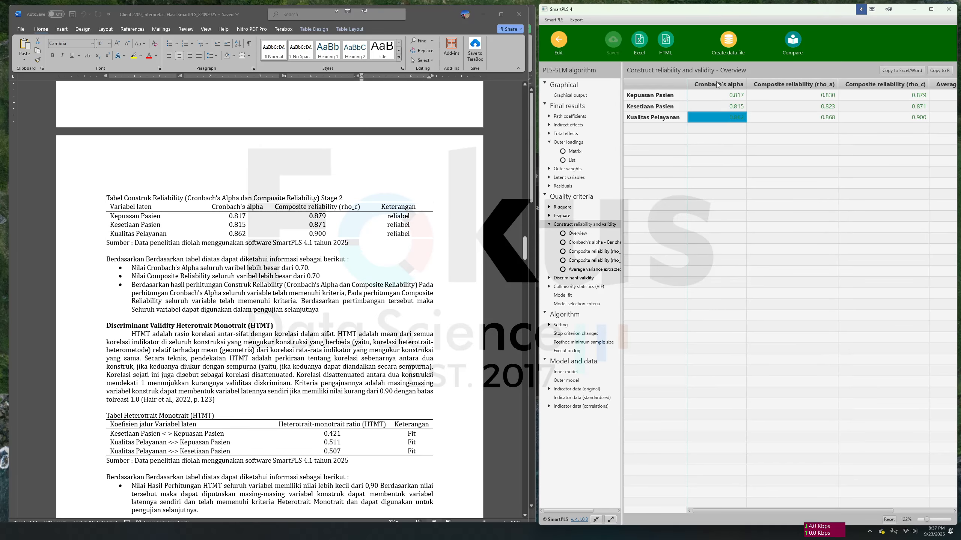
pyautogui.click(717, 84)
pyautogui.click(721, 95)
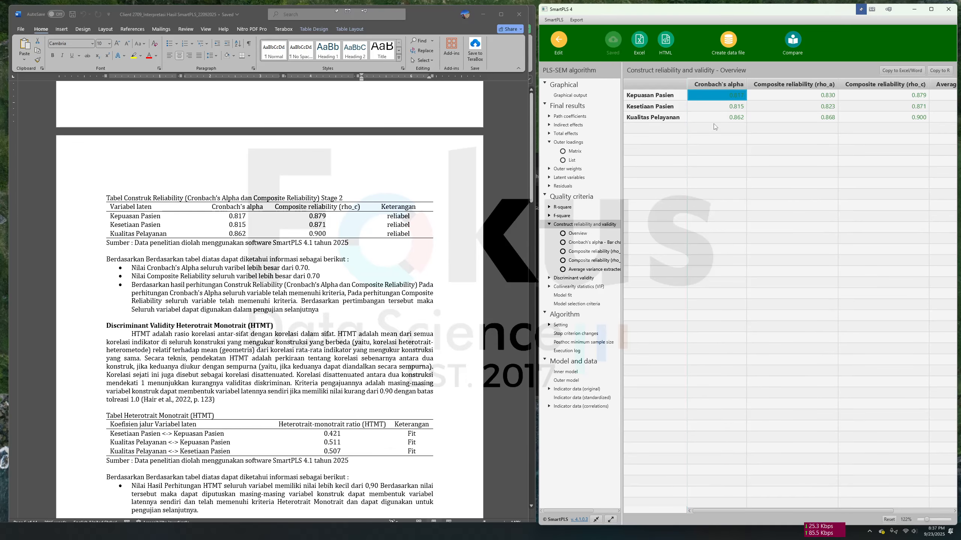
# Review the Discriminant Validity Heterotrait Monotrait (HTMT) explanation and its table title in the Word document
pyautogui.click(105, 183)
pyautogui.scroll(-5, 105, 183)
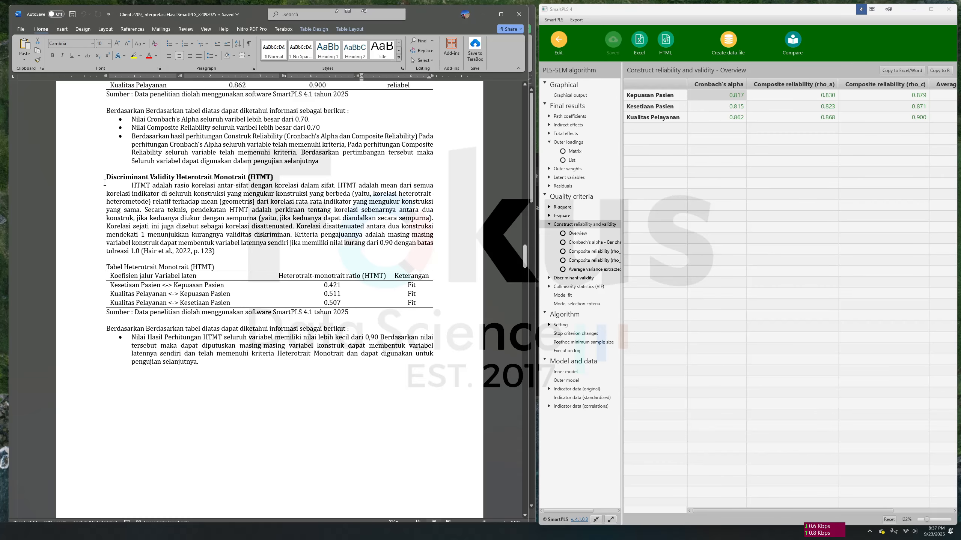
pyautogui.click(228, 236)
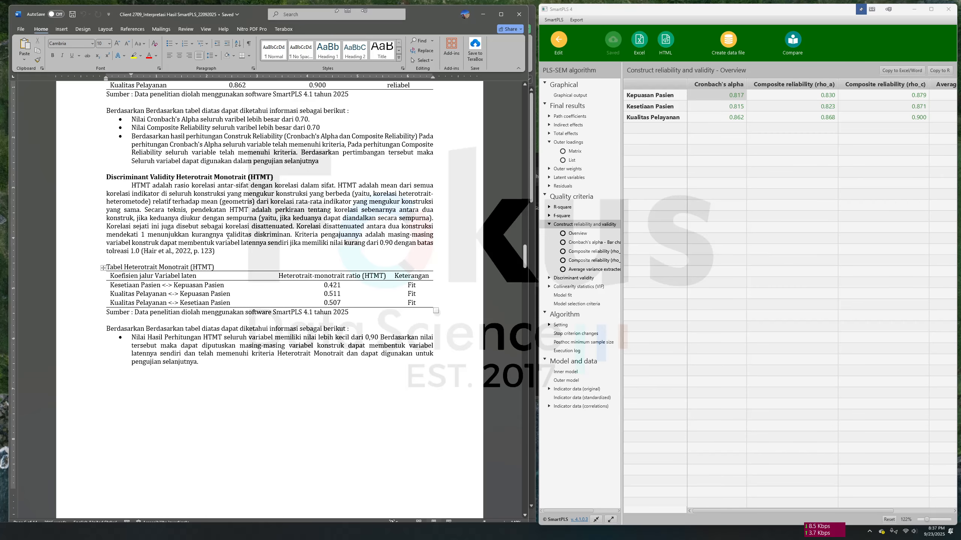
pyautogui.moveTo(214, 177); pyautogui.dragTo(249, 185)
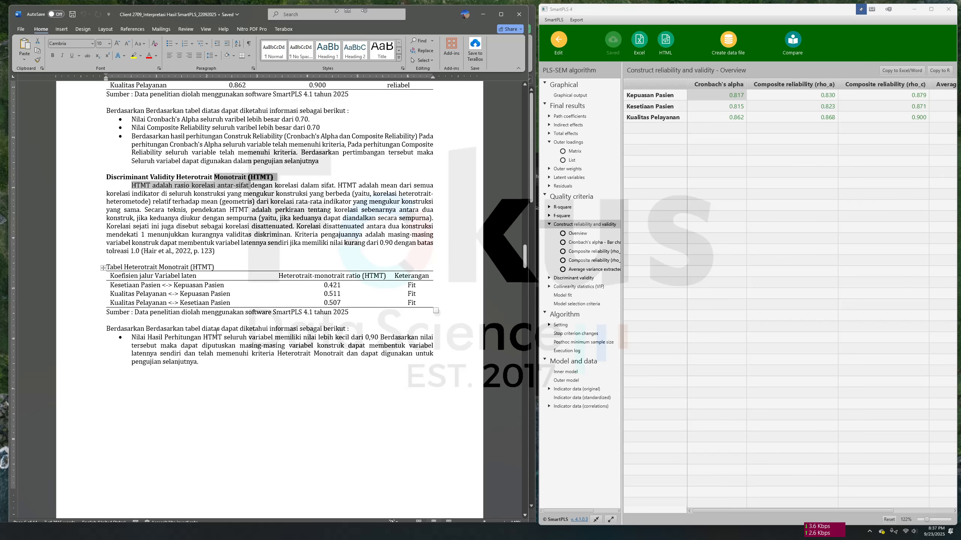
pyautogui.moveTo(218, 269); pyautogui.dragTo(193, 268)
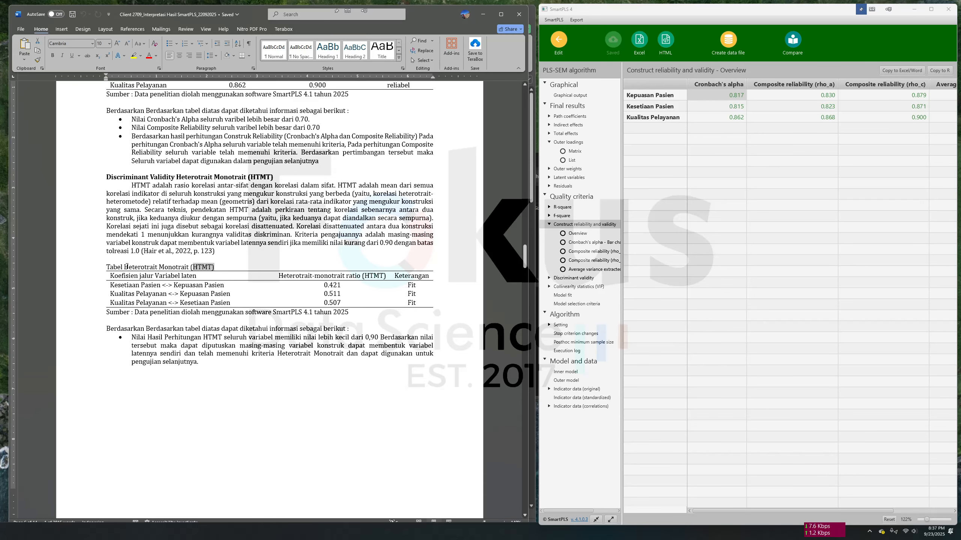
pyautogui.moveTo(125, 267); pyautogui.dragTo(182, 268)
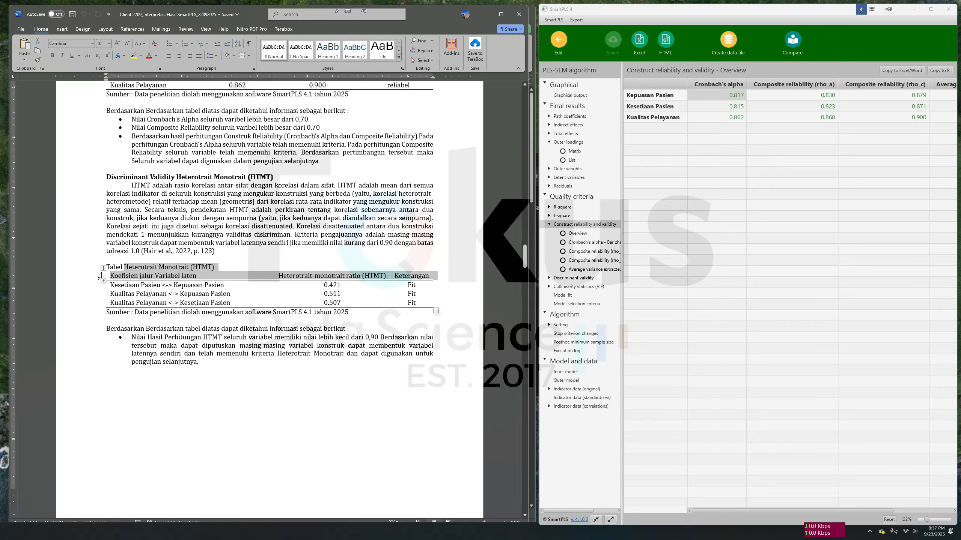
pyautogui.click(95, 204)
pyautogui.click(227, 197)
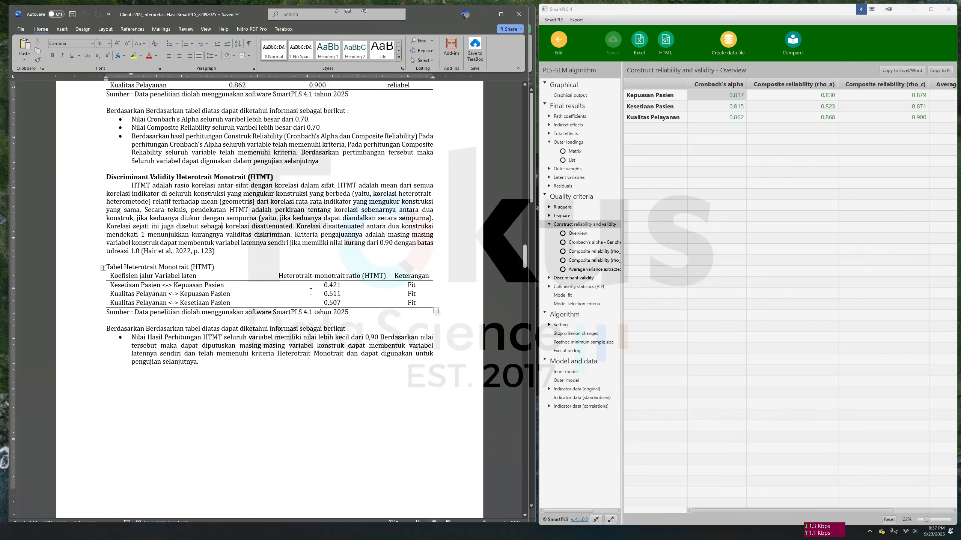
# Compare the HTMT ratios in the Word table with the discriminant validity HTMT list in SmartPLS
pyautogui.moveTo(313, 287); pyautogui.dragTo(331, 303)
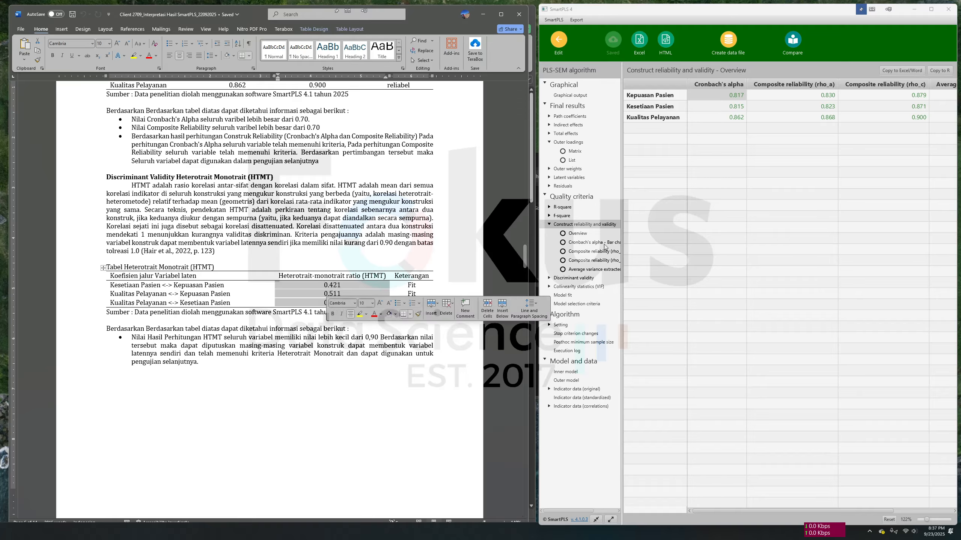
pyautogui.click(568, 279)
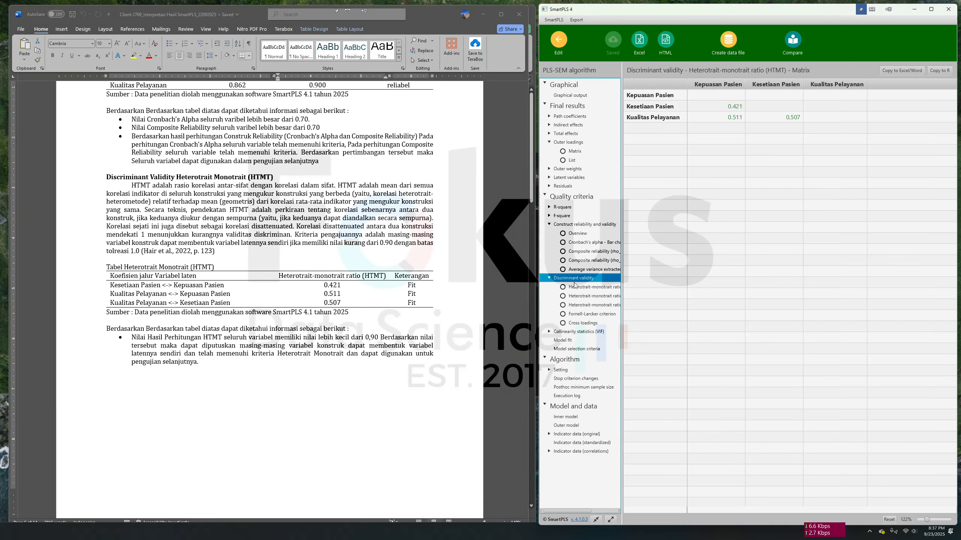
pyautogui.click(584, 295)
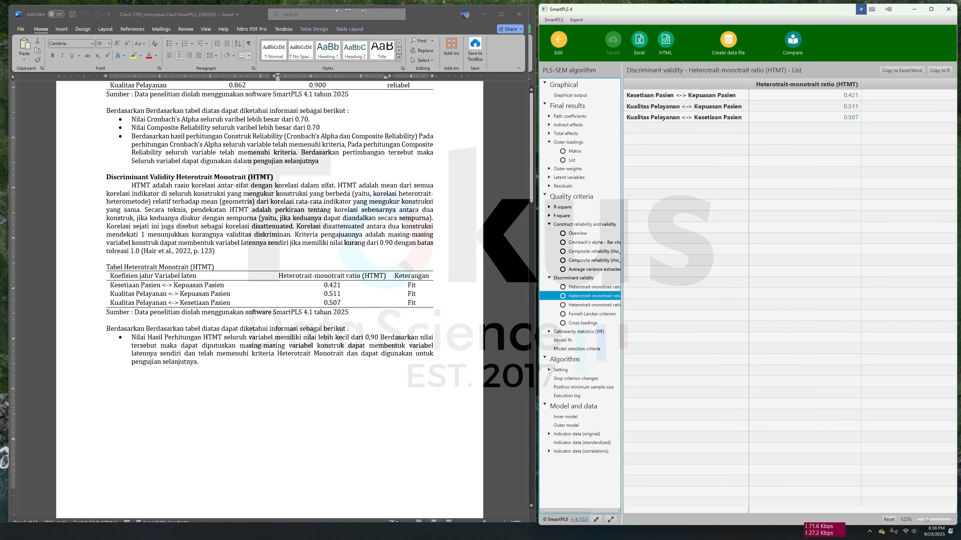
# Review the Inner Model section in Word, covering the Goodness of Fit Index and the collinearity assessment
pyautogui.scroll(-3, 379, 329)
pyautogui.scroll(-7, 380, 329)
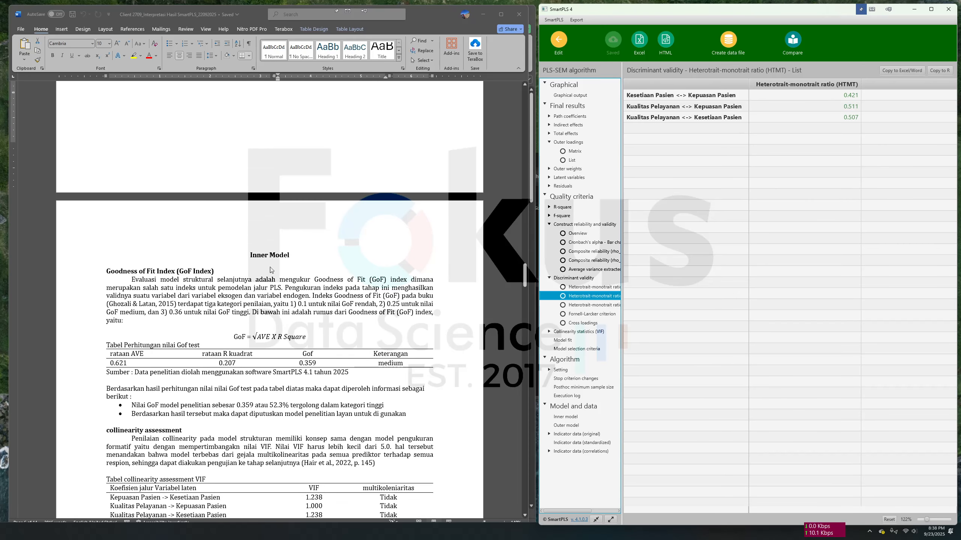
pyautogui.moveTo(245, 255); pyautogui.dragTo(279, 262)
pyautogui.scroll(-2, 278, 261)
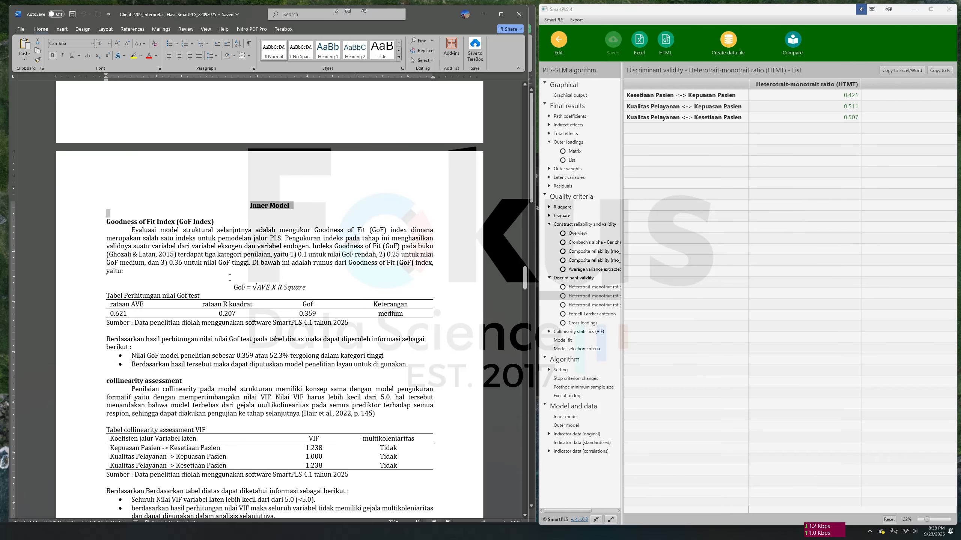
pyautogui.moveTo(118, 224); pyautogui.dragTo(382, 367)
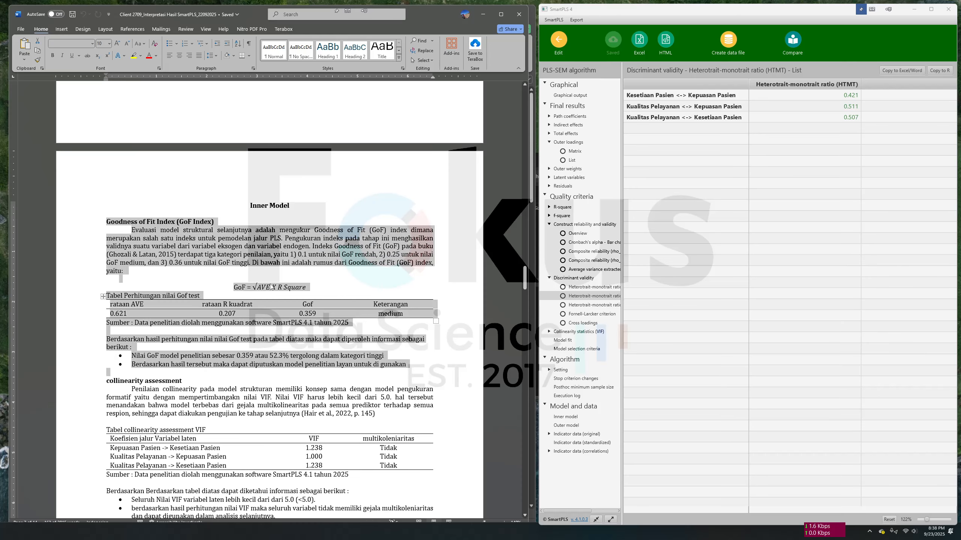
pyautogui.click(306, 336)
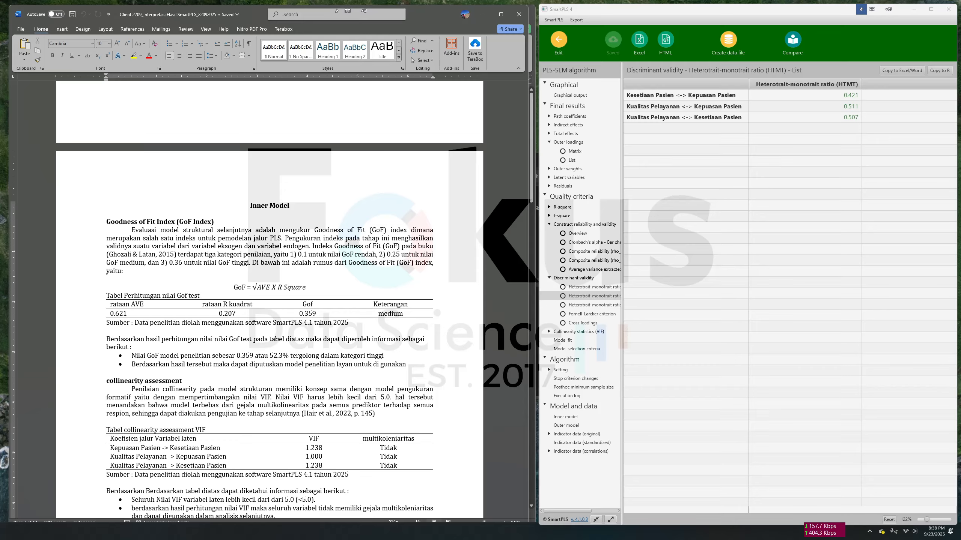
pyautogui.click(262, 412)
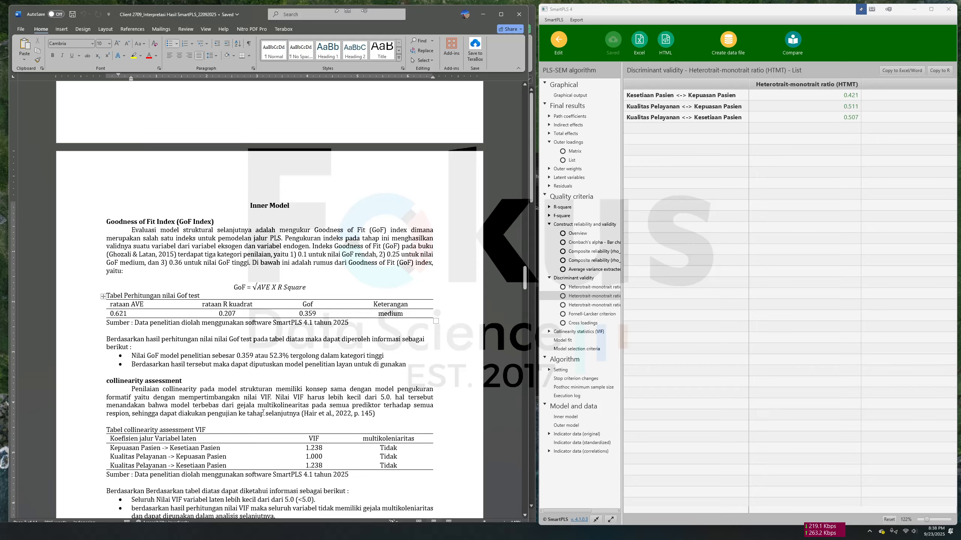
# Switch to the Excel workbook and open the PLSAlgorithm ST 2 sheet to view the Stage 2 results and GoF Test table
pyautogui.hotkey('alt', 'Tab')
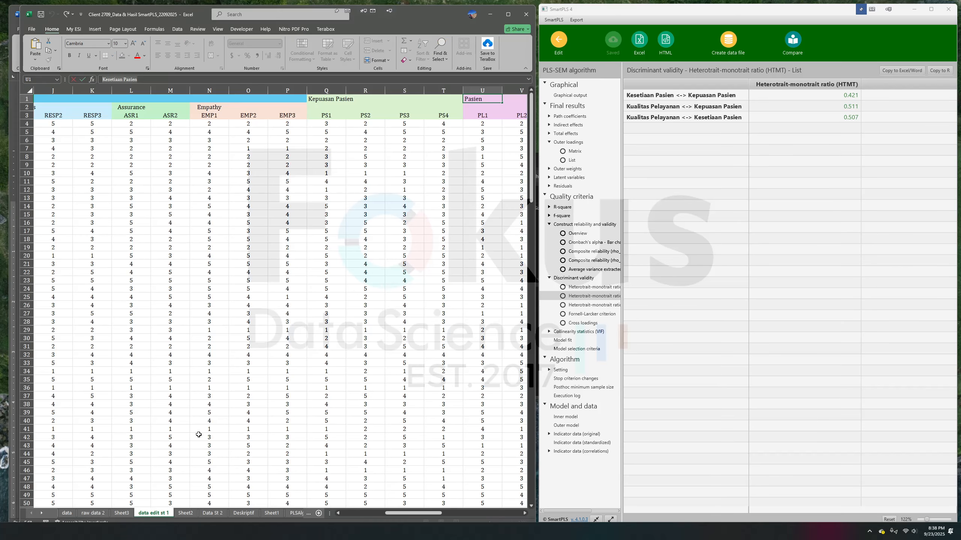
pyautogui.click(296, 513)
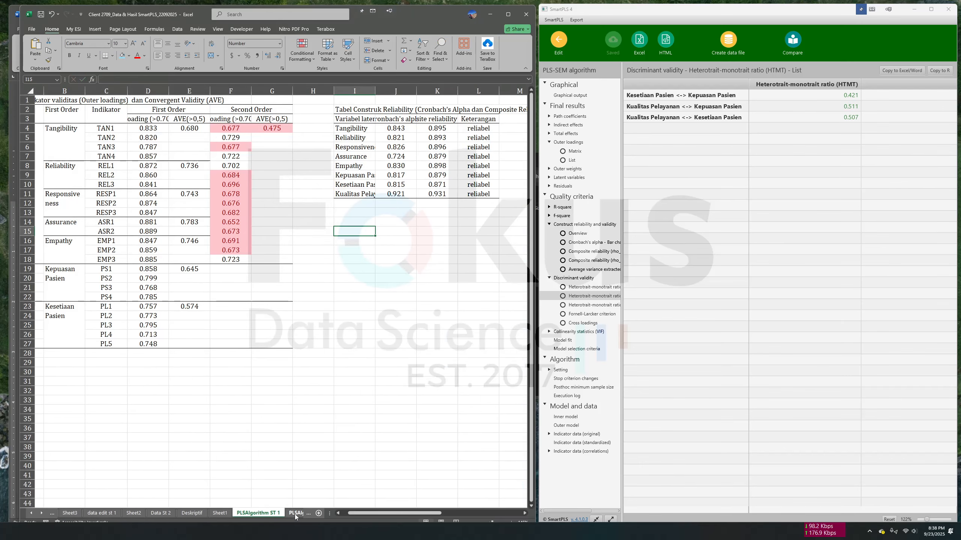
pyautogui.click(296, 514)
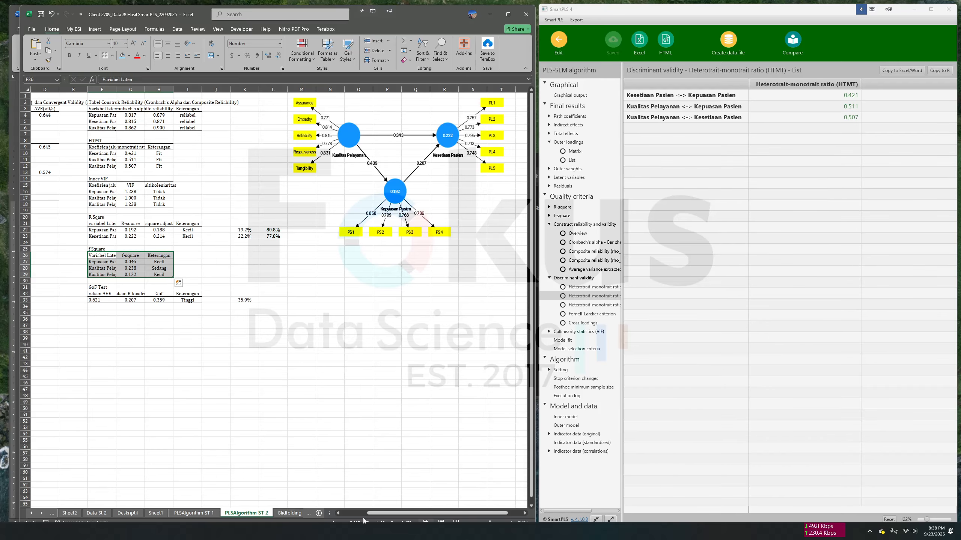
# Inspect the formulas behind the average AVE, average R-square and GoF cells in the Excel GoF Test table
pyautogui.moveTo(364, 513); pyautogui.dragTo(339, 513)
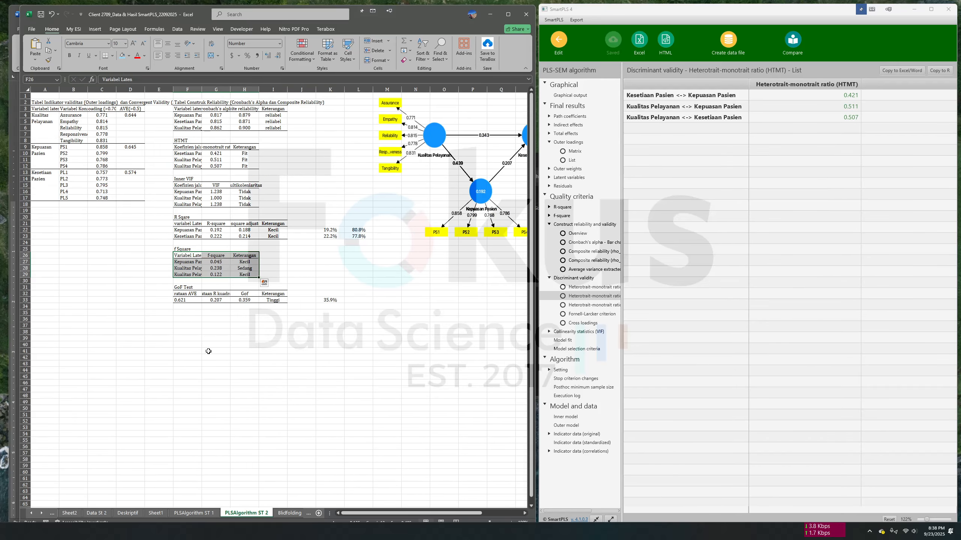
pyautogui.click(187, 299)
pyautogui.doubleClick(183, 300)
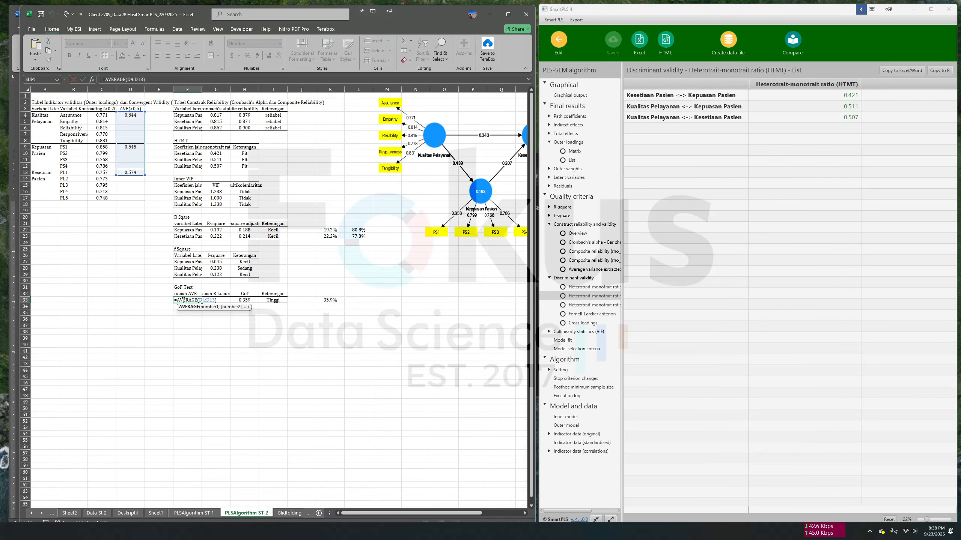
pyautogui.press('Return')
pyautogui.doubleClick(220, 300)
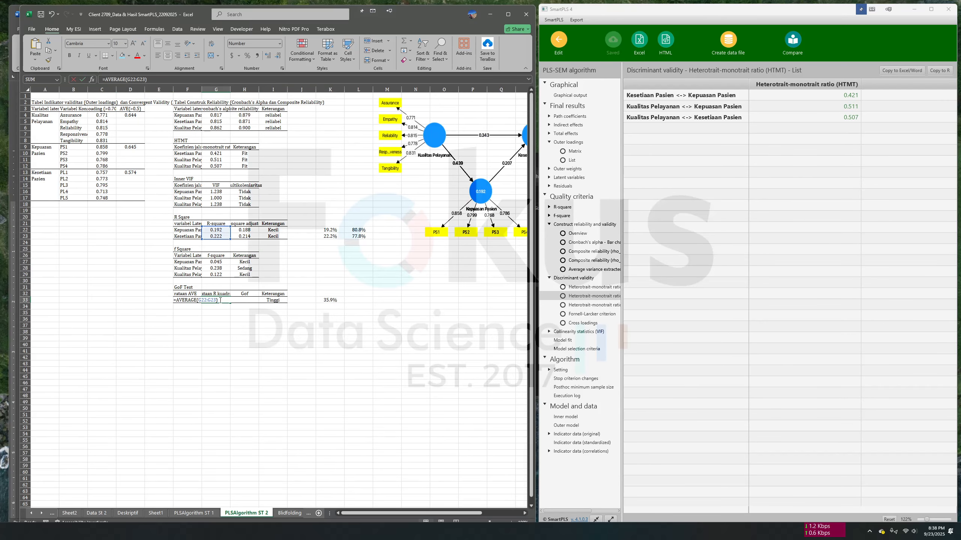
pyautogui.press('Return')
pyautogui.click(244, 300)
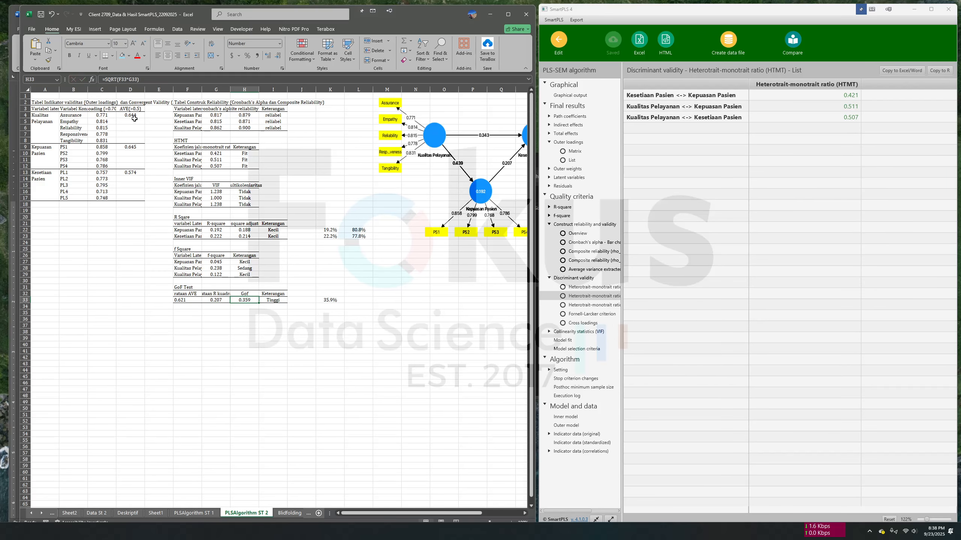
pyautogui.click(529, 79)
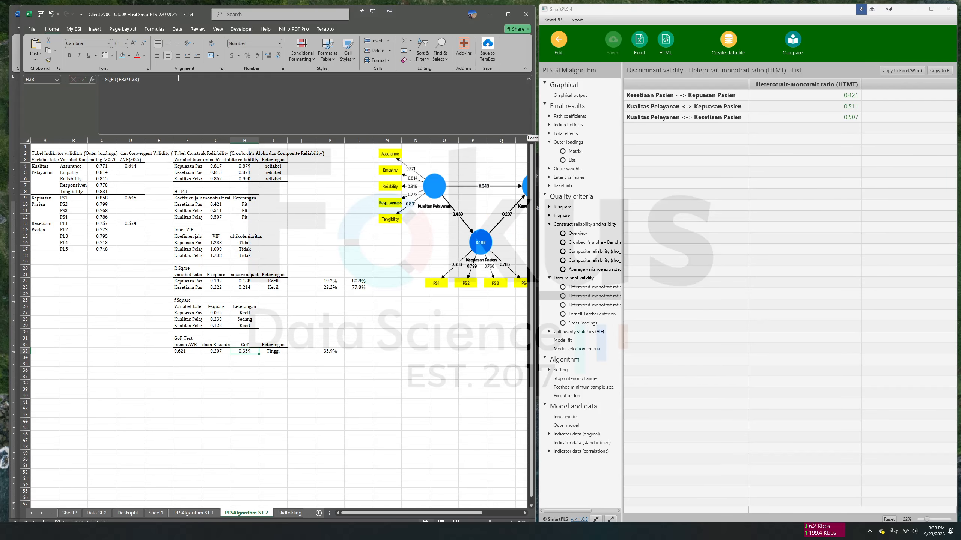
pyautogui.click(403, 413)
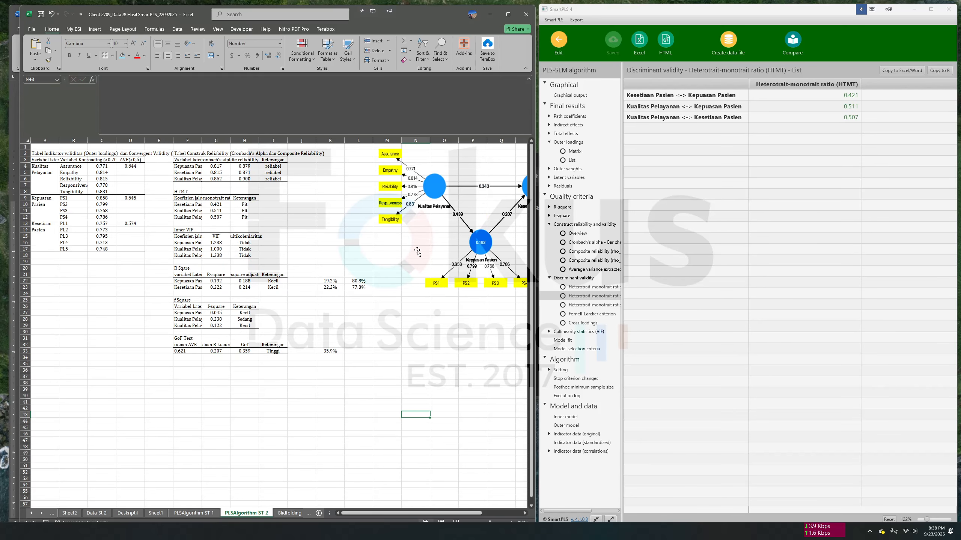
# Switch back to the Word document and check the GoF value in its table against the low, medium and high thresholds
pyautogui.click(490, 14)
pyautogui.scroll(-2, 403, 198)
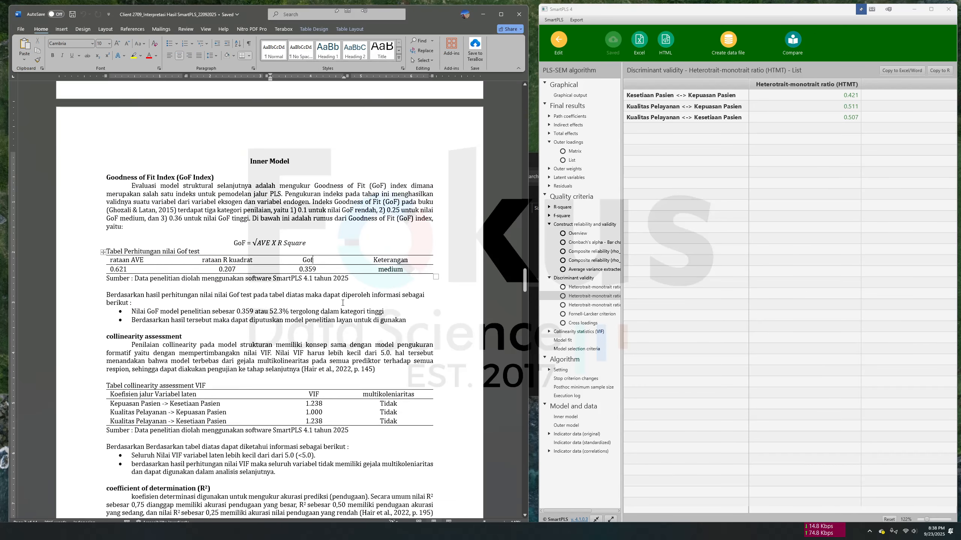
pyautogui.moveTo(299, 264); pyautogui.dragTo(317, 264)
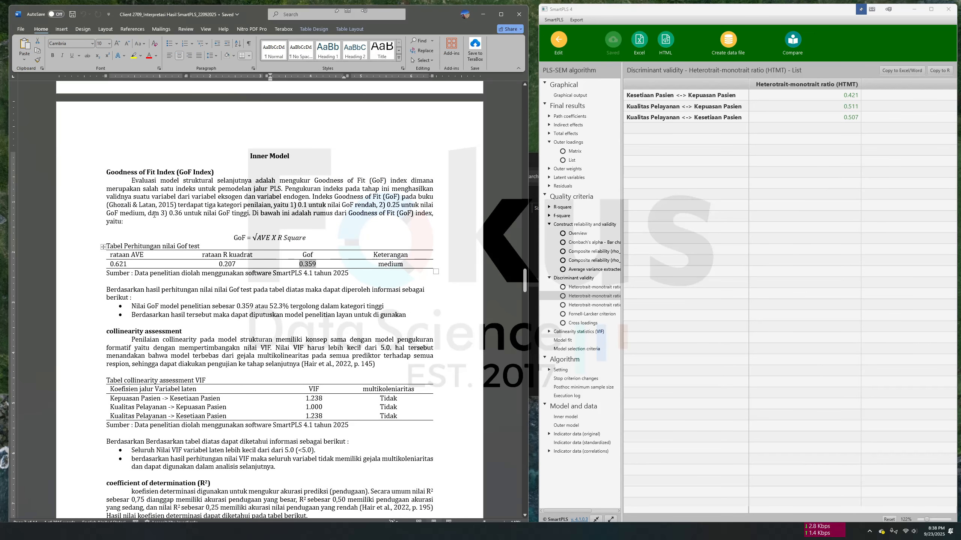
pyautogui.click(313, 277)
pyautogui.click(310, 273)
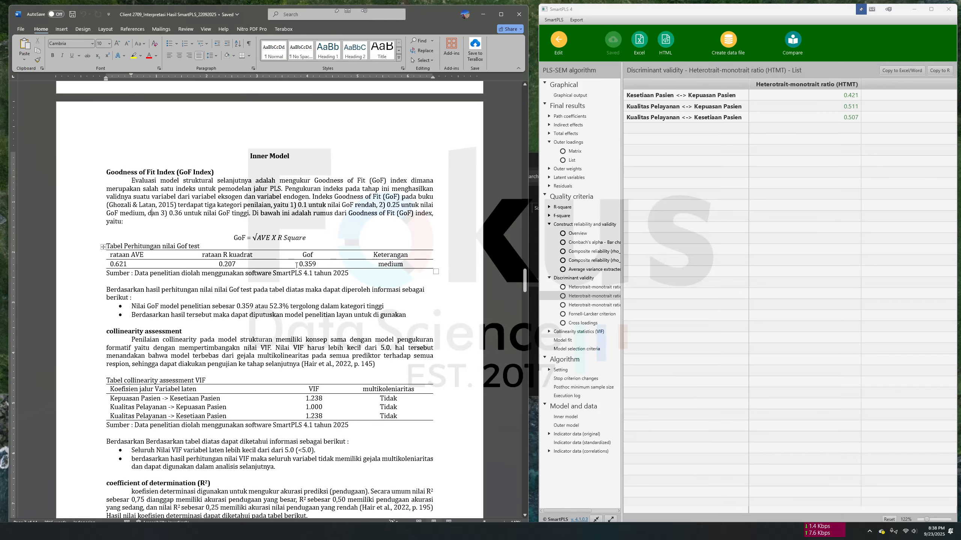
pyautogui.moveTo(296, 265); pyautogui.dragTo(310, 264)
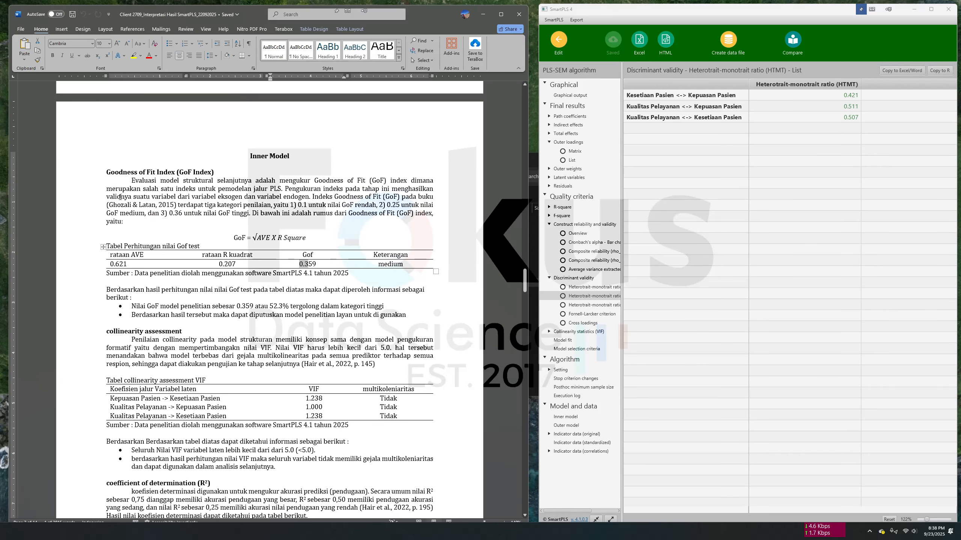
pyautogui.click(123, 213)
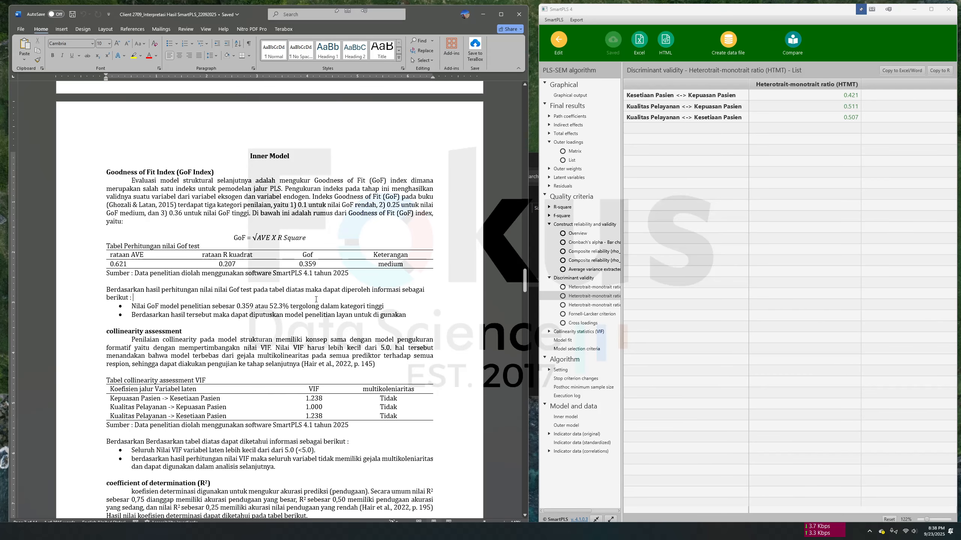
# Review the Goodness of Fit Index explanation and the conclusions below the GoF test table
pyautogui.scroll(-2, 320, 311)
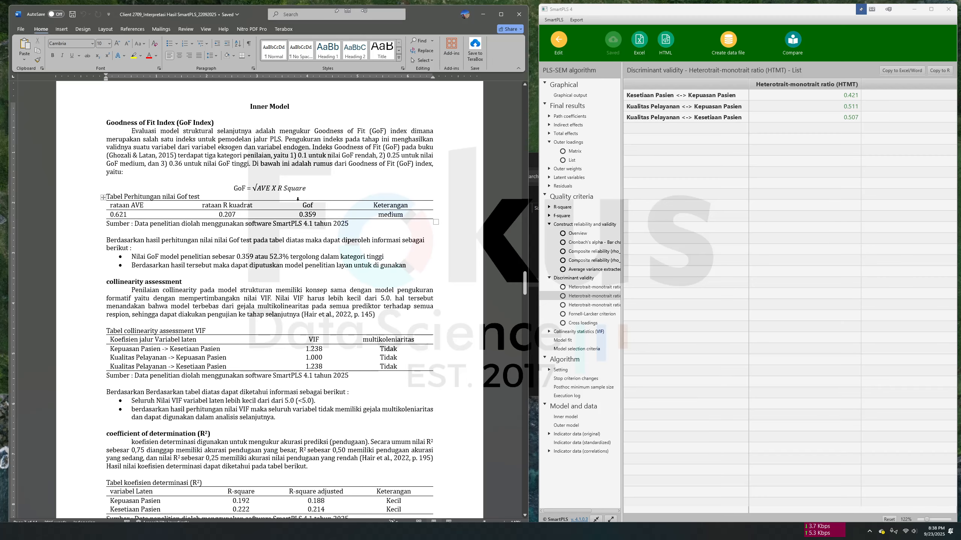
pyautogui.click(391, 154)
pyautogui.moveTo(302, 154); pyautogui.dragTo(304, 155)
pyautogui.click(255, 275)
pyautogui.click(369, 266)
pyautogui.moveTo(163, 123); pyautogui.dragTo(192, 139)
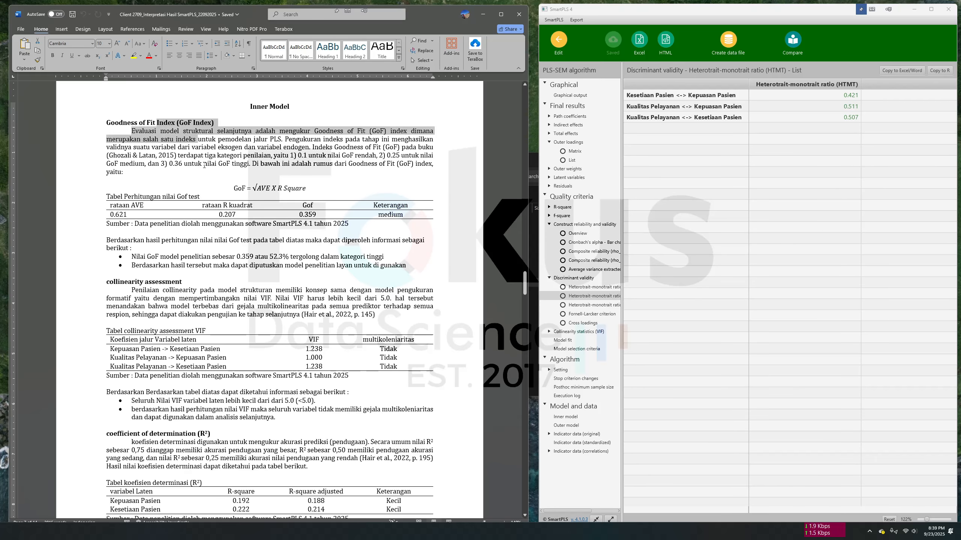
# Review the collinearity assessment in Word and open the collinearity statistics (VIF) Inner model - List in SmartPLS to compare the values
pyautogui.scroll(-1, 188, 247)
pyautogui.click(188, 247)
pyautogui.scroll(-3, 188, 247)
pyautogui.click(112, 207)
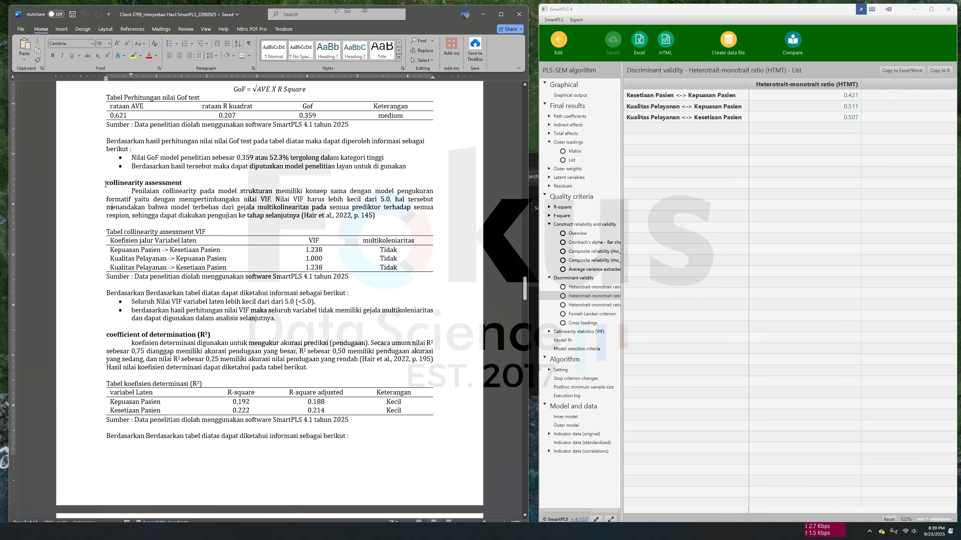
pyautogui.moveTo(108, 184); pyautogui.dragTo(191, 207)
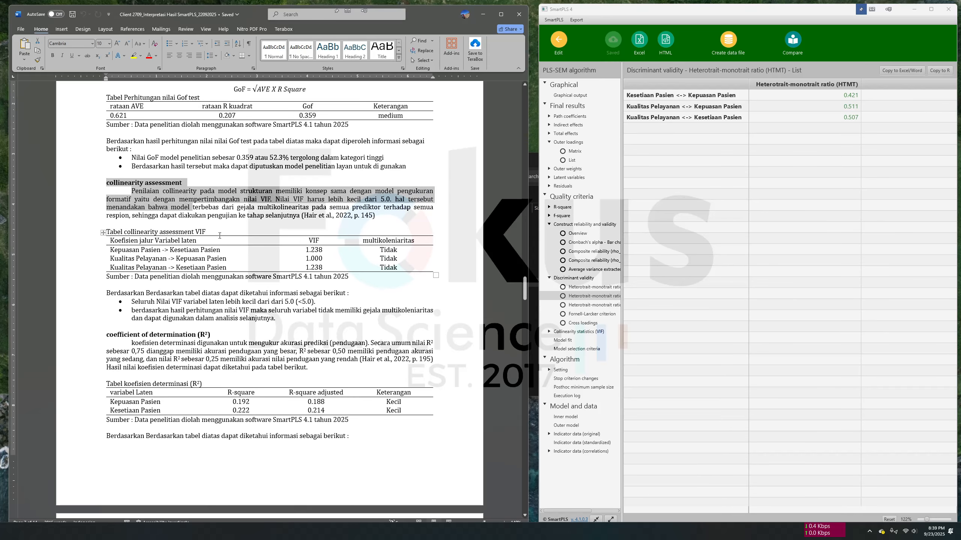
pyautogui.click(315, 243)
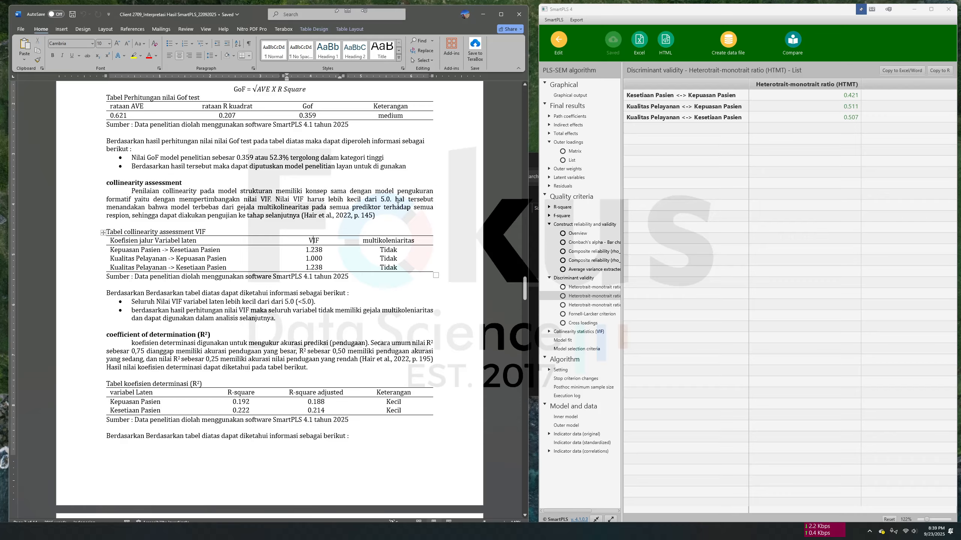
pyautogui.click(587, 332)
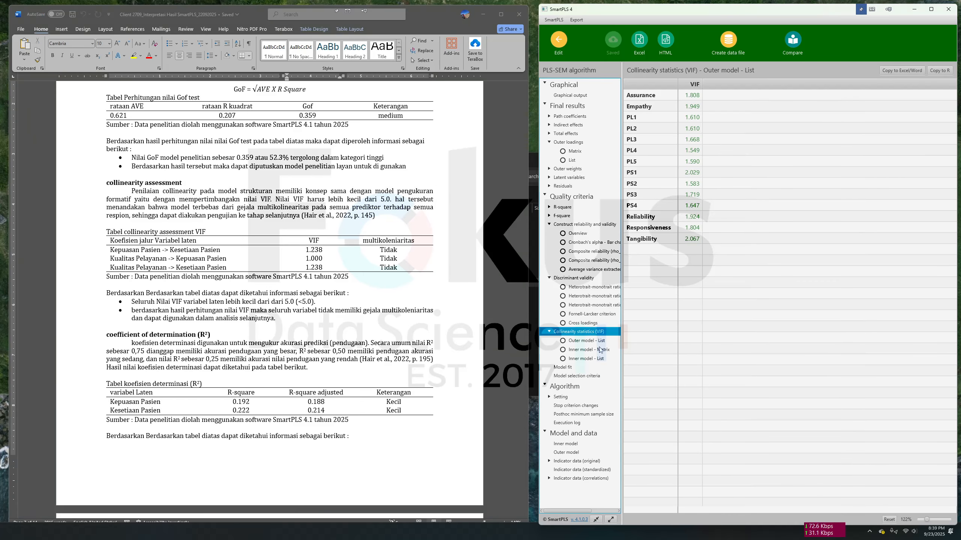
pyautogui.click(593, 360)
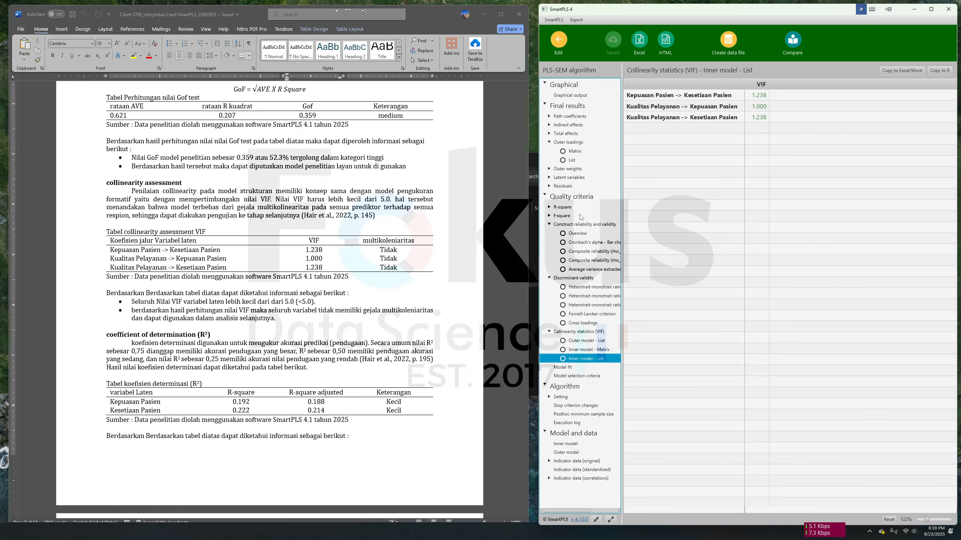
# Open the R-square overview in SmartPLS and relate it to the Outer Model Stage 2 diagram in Word
pyautogui.click(561, 207)
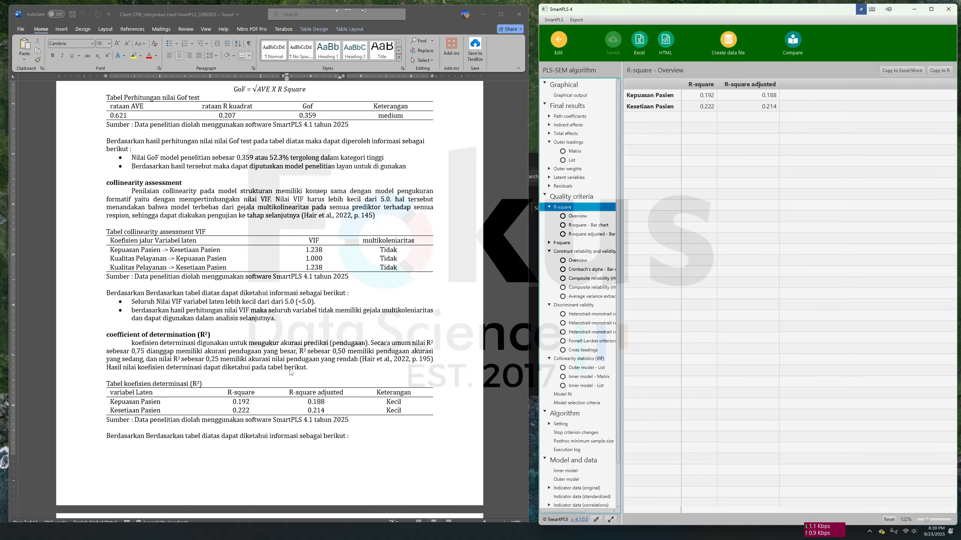
pyautogui.scroll(20, 291, 372)
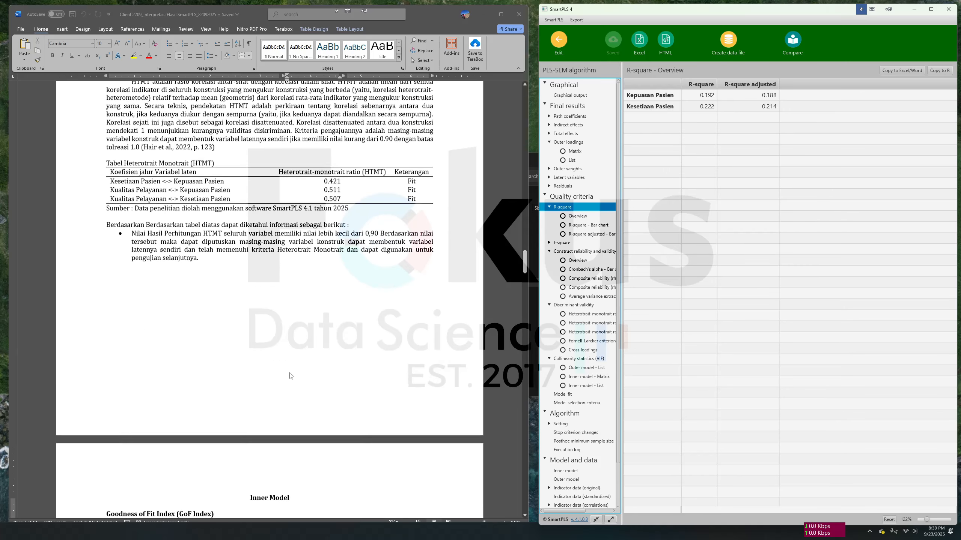
pyautogui.scroll(10, 294, 378)
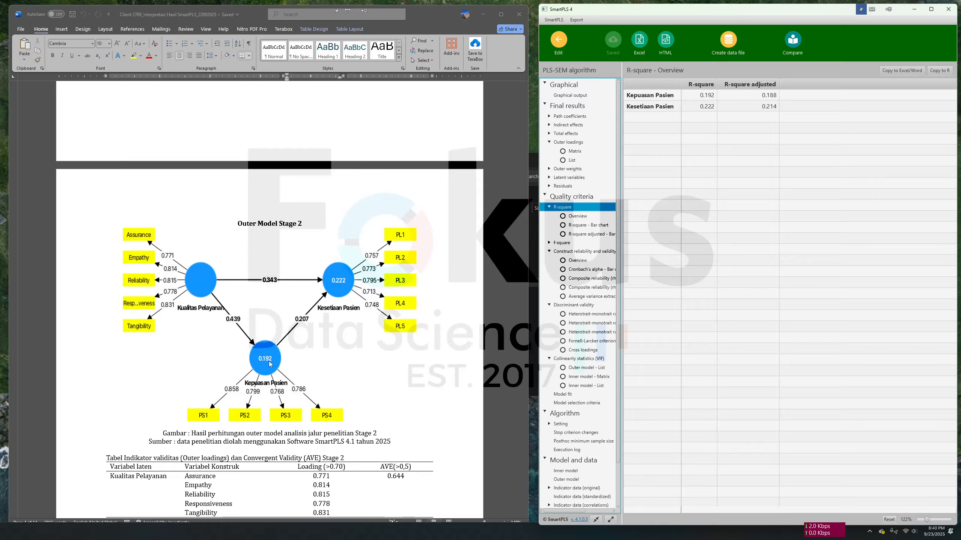
pyautogui.scroll(-20, 269, 366)
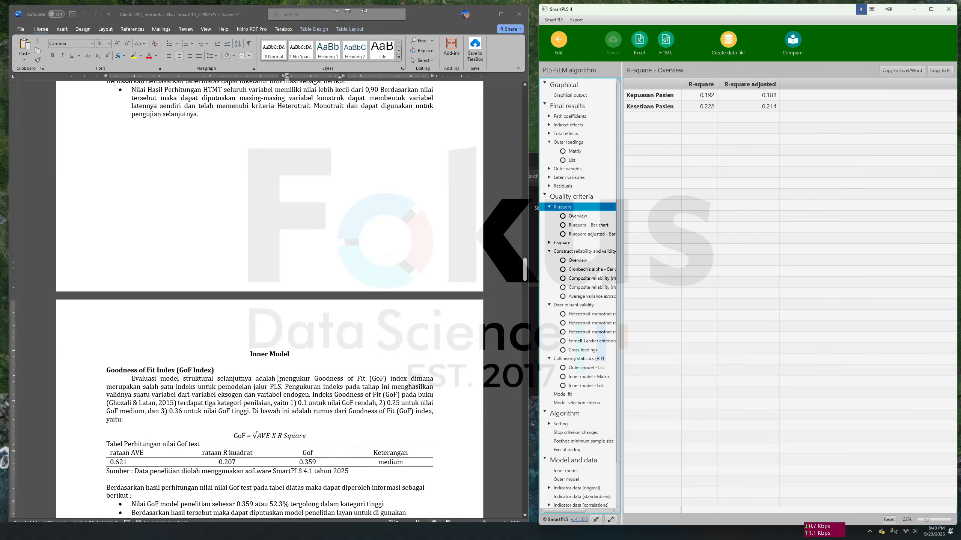
pyautogui.scroll(-10, 278, 378)
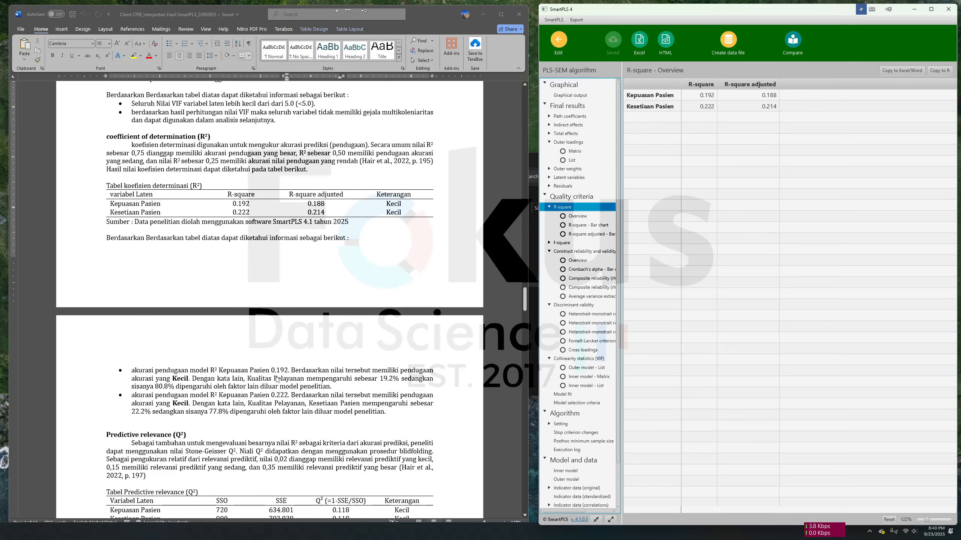
# Check the Keterangan column of the coefficient of determination (R²) table against the criteria in the paragraph above it
pyautogui.click(384, 213)
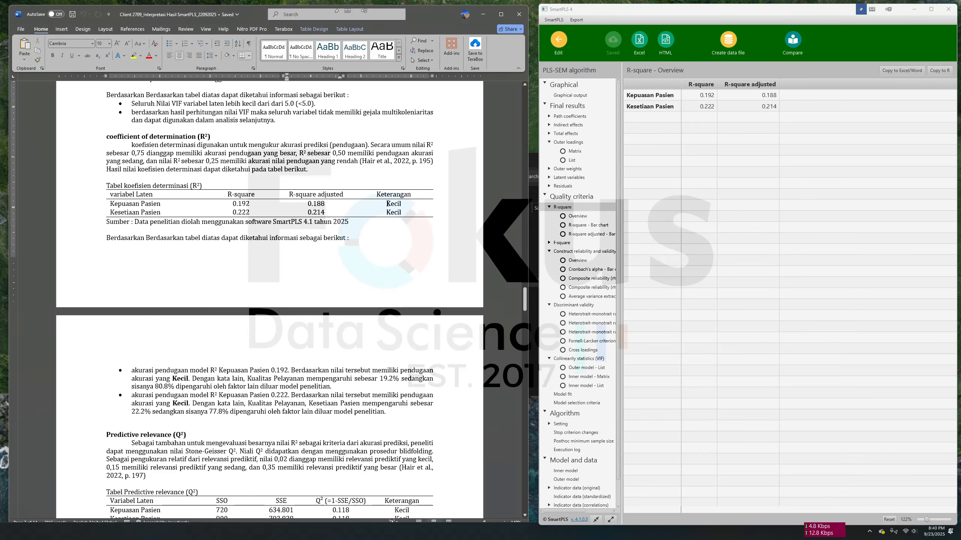
pyautogui.moveTo(395, 207); pyautogui.dragTo(394, 212)
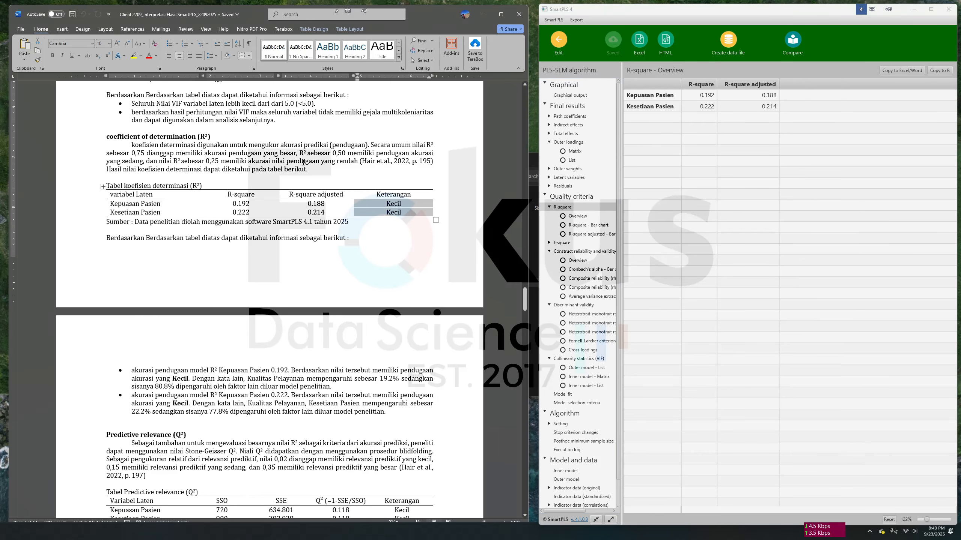
pyautogui.click(294, 161)
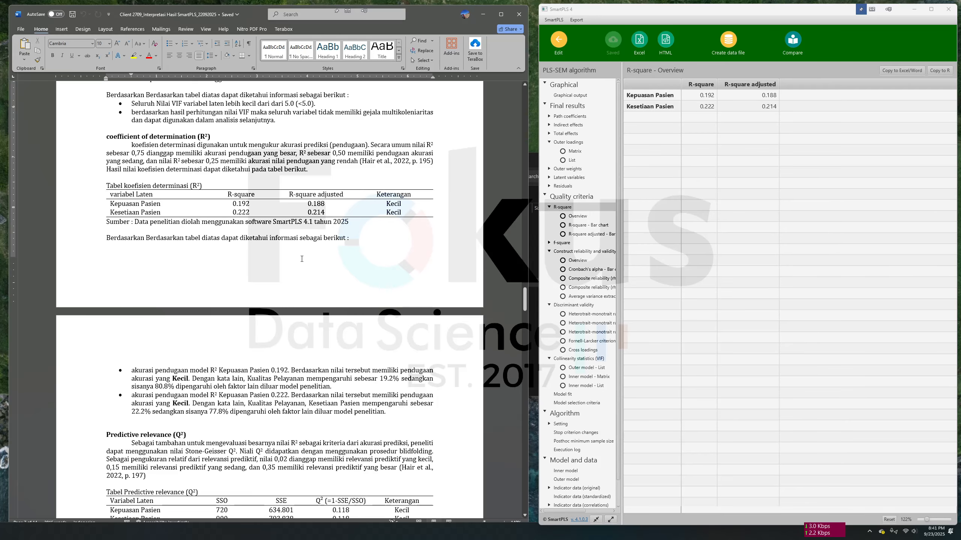
# Review the R² interpretation bullets and the Predictive relevance (Q²) section in the Word document
pyautogui.scroll(-8, 301, 259)
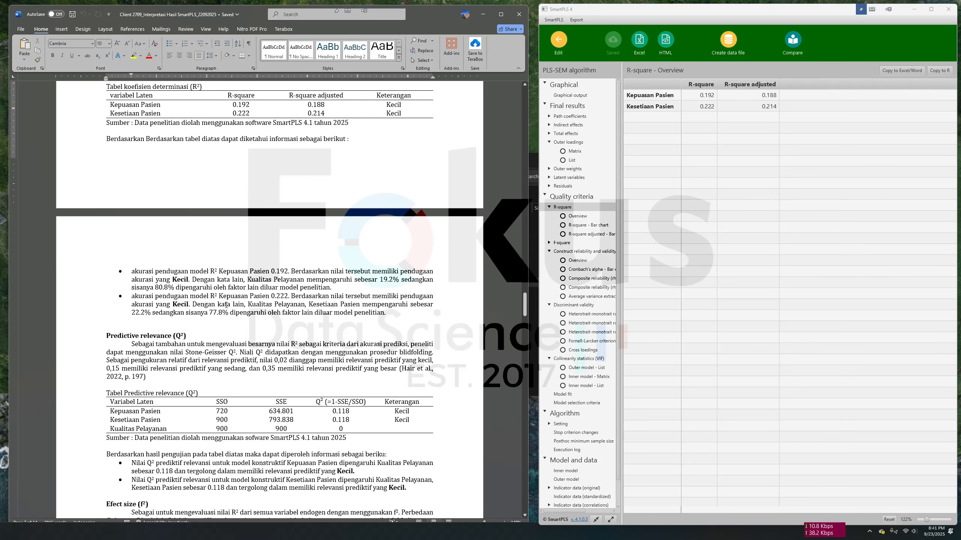
pyautogui.moveTo(107, 236); pyautogui.dragTo(243, 289)
pyautogui.click(138, 438)
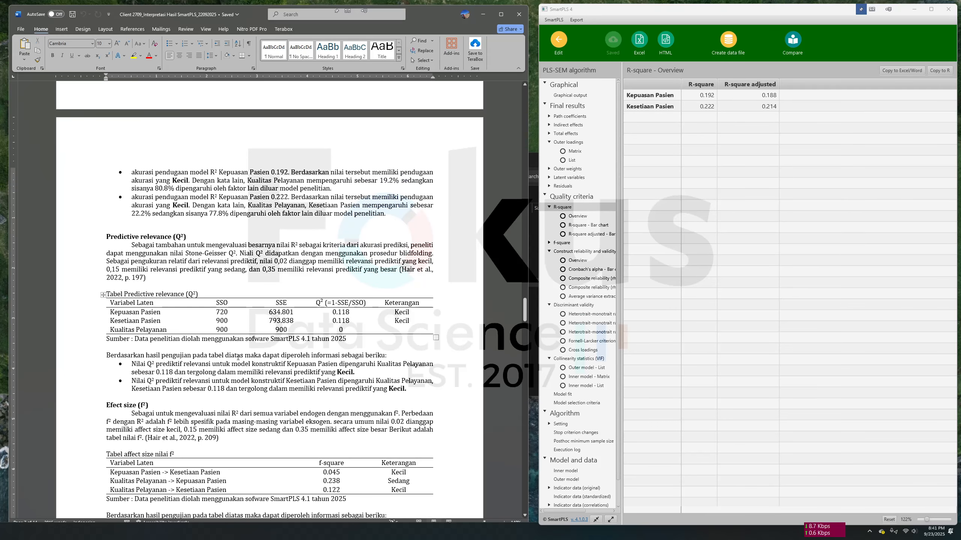
# Locate the Effect size (f²) section in Word and open the f-square list in SmartPLS
pyautogui.scroll(-4, 81, 323)
pyautogui.moveTo(107, 306); pyautogui.dragTo(154, 315)
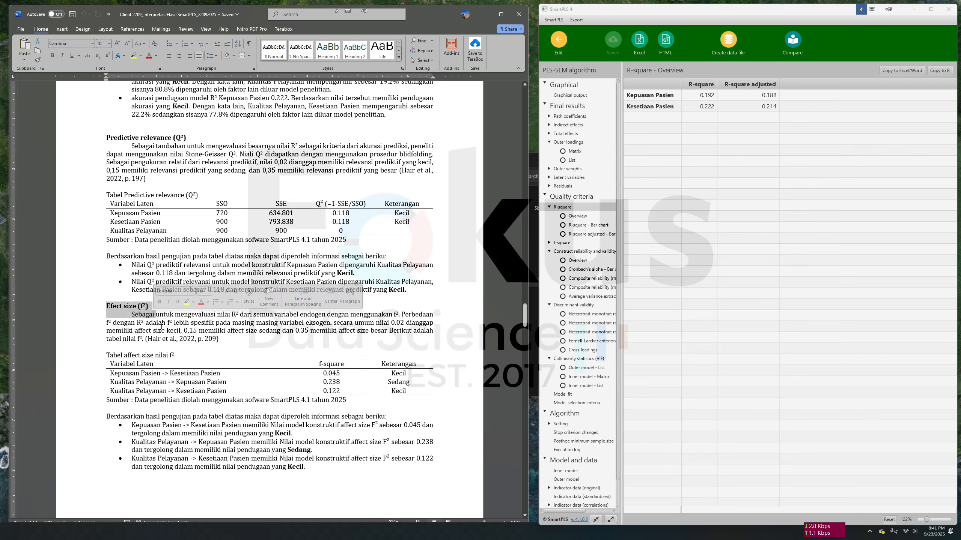
pyautogui.click(561, 243)
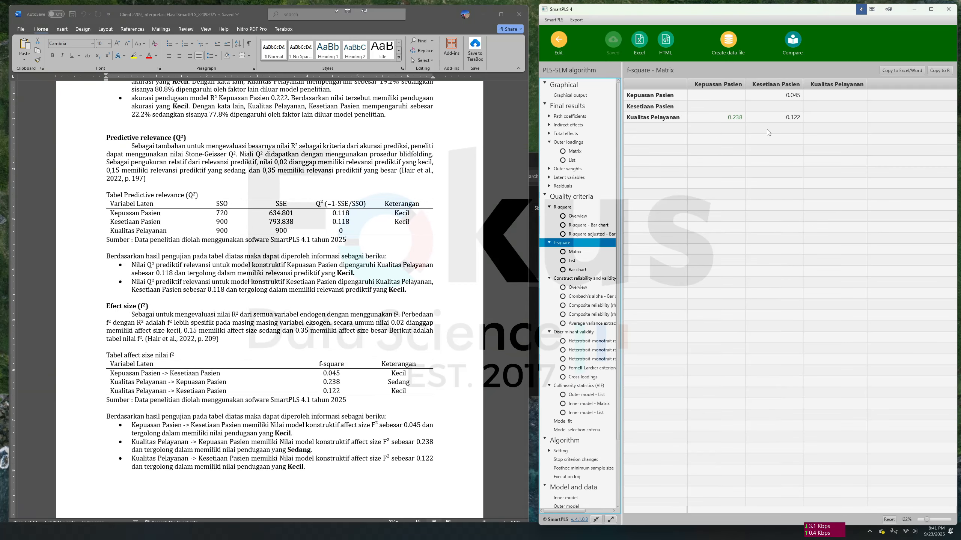
pyautogui.click(571, 261)
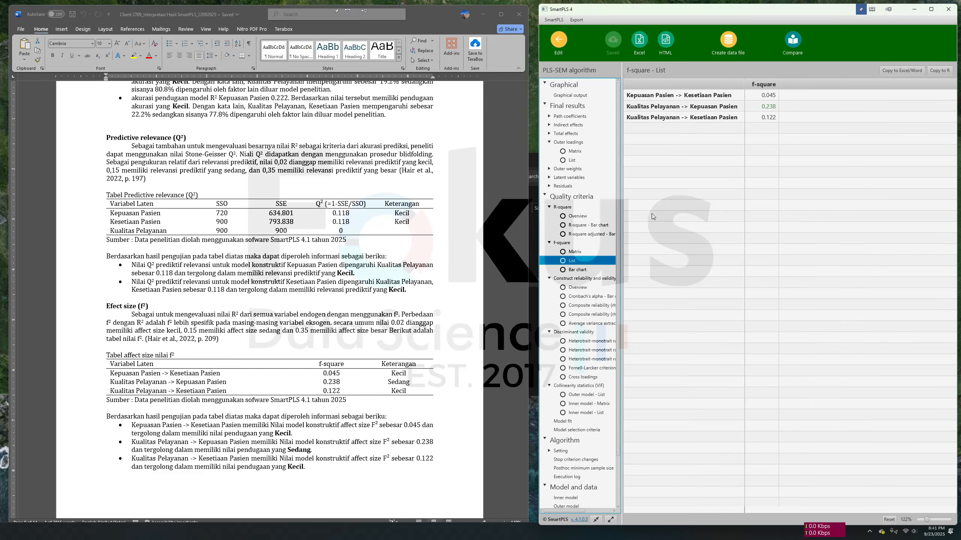
# Examine the Kepuasan Pasien -> Kesetiaan Pasien path in Word's f² effect size table
pyautogui.scroll(-2, 207, 312)
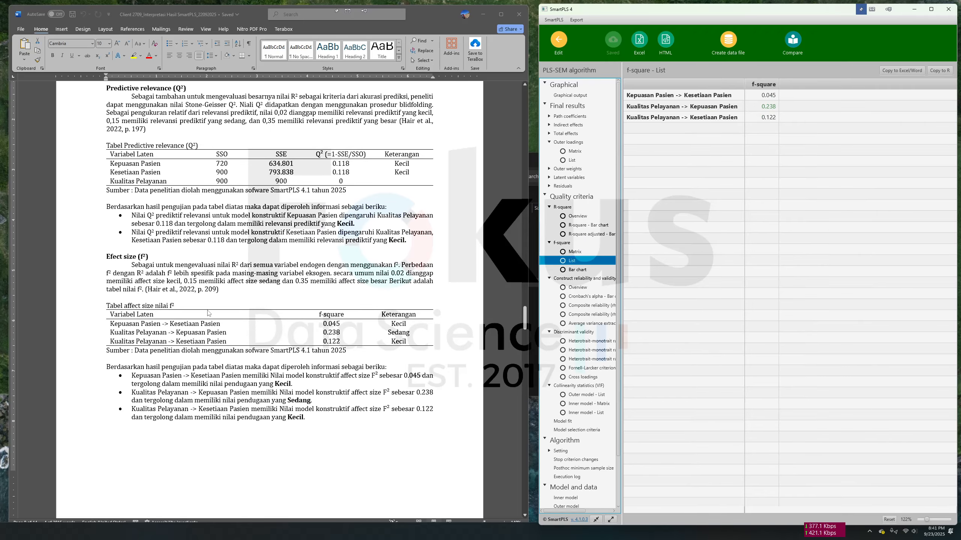
pyautogui.click(144, 328)
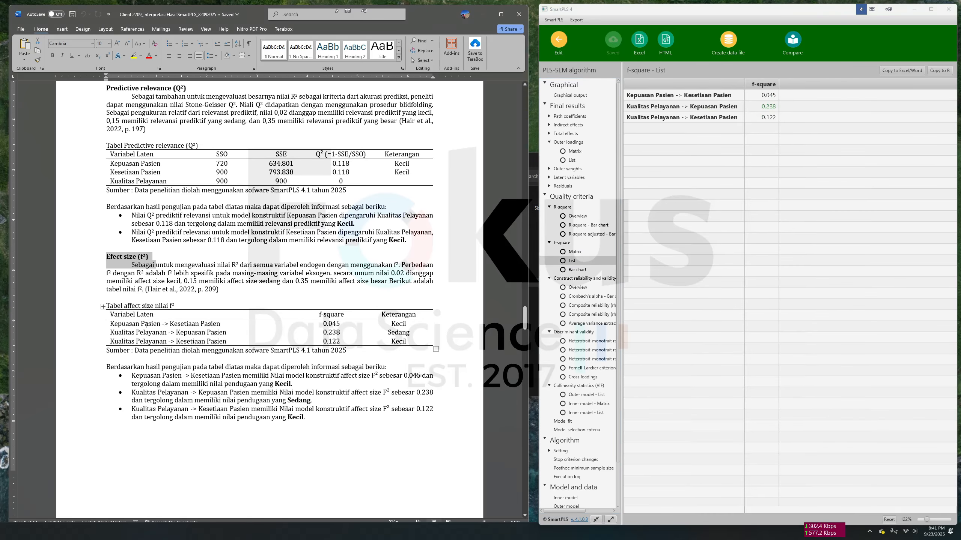
pyautogui.click(218, 323)
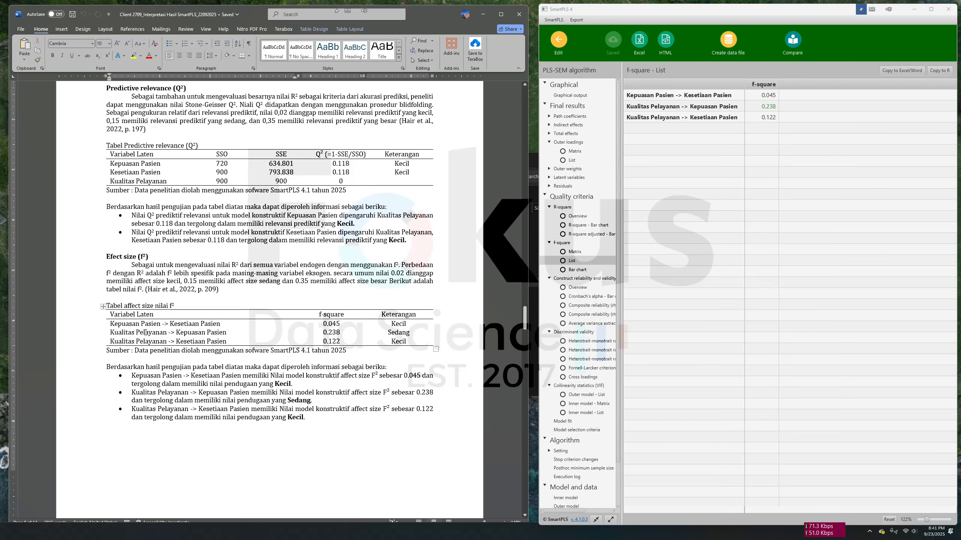
pyautogui.moveTo(152, 328); pyautogui.dragTo(220, 325)
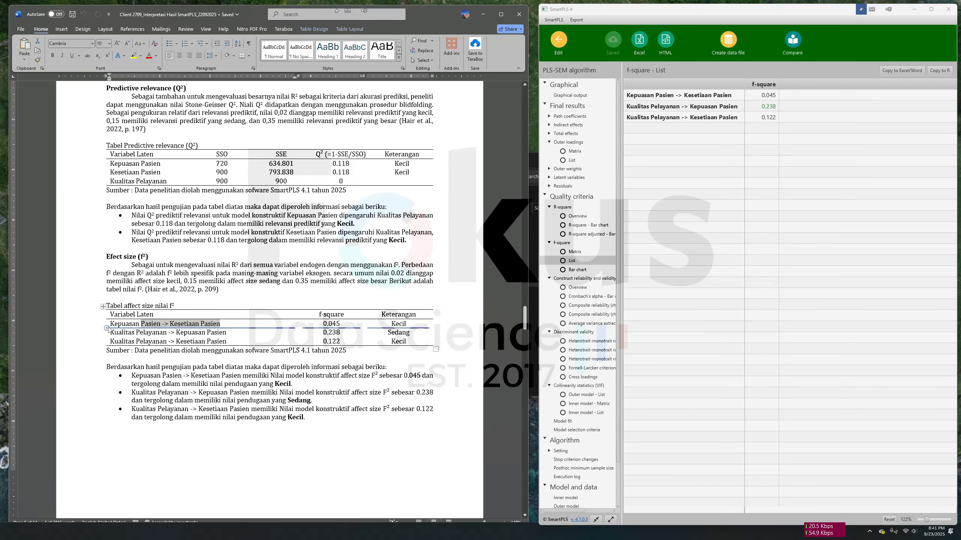
# Check the f-square value of the Kepuasan Pasien -> Kesetiaan Pasien path against the effect size criteria in the paragraph above the table
pyautogui.moveTo(122, 325); pyautogui.dragTo(120, 329)
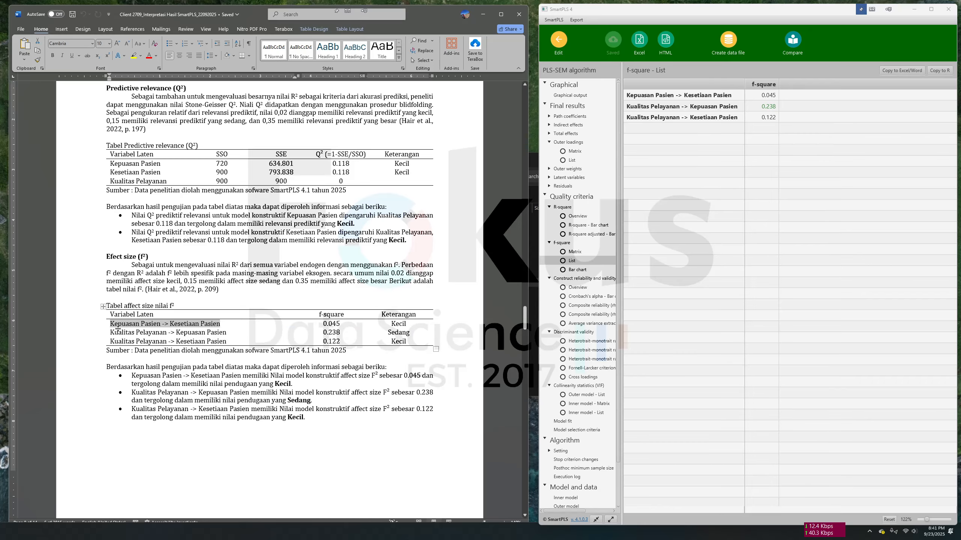
pyautogui.click(118, 328)
pyautogui.rightClick(125, 328)
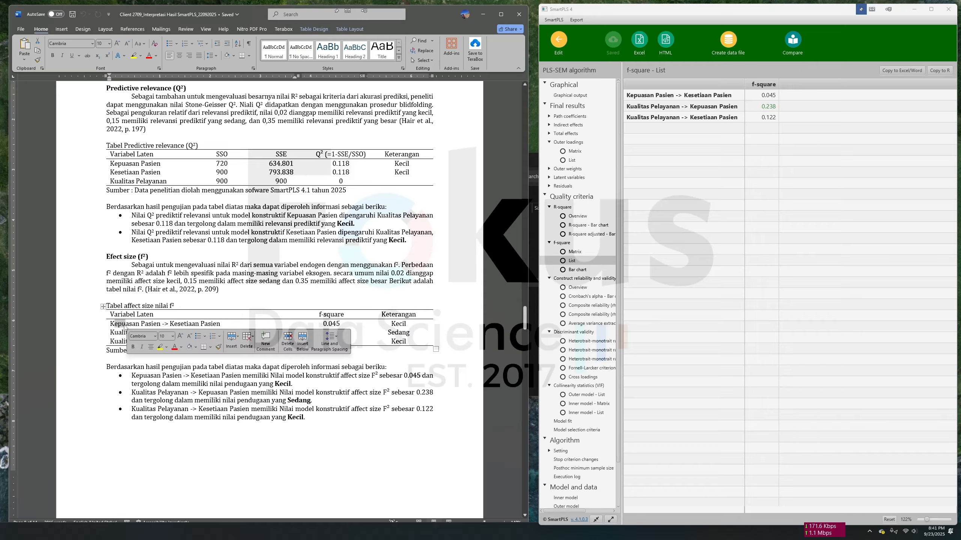
pyautogui.click(195, 324)
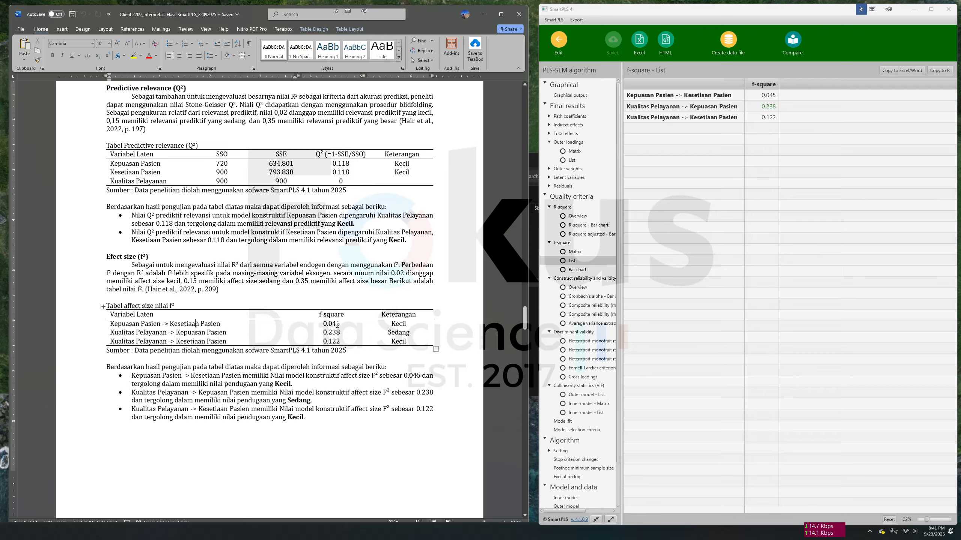
pyautogui.doubleClick(331, 324)
pyautogui.click(218, 289)
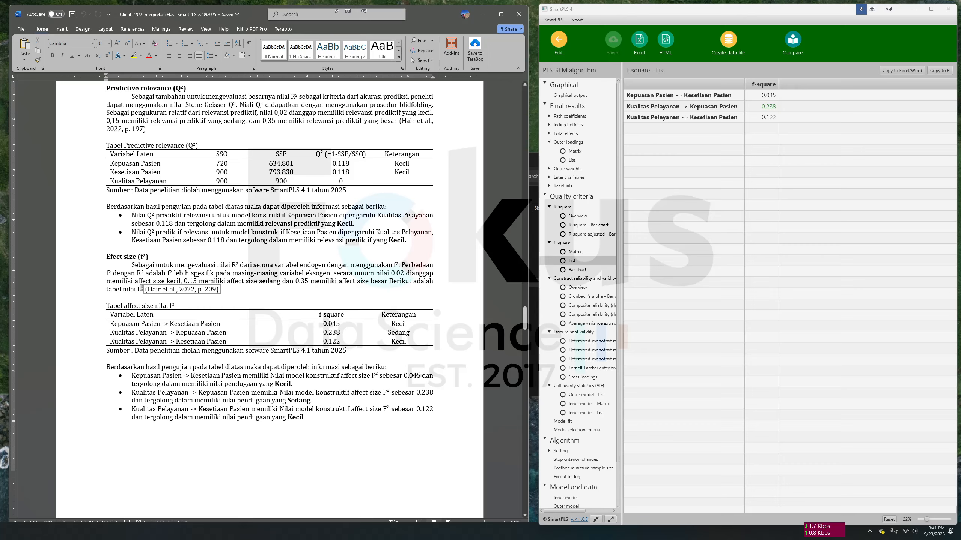
pyautogui.moveTo(196, 280); pyautogui.dragTo(301, 281)
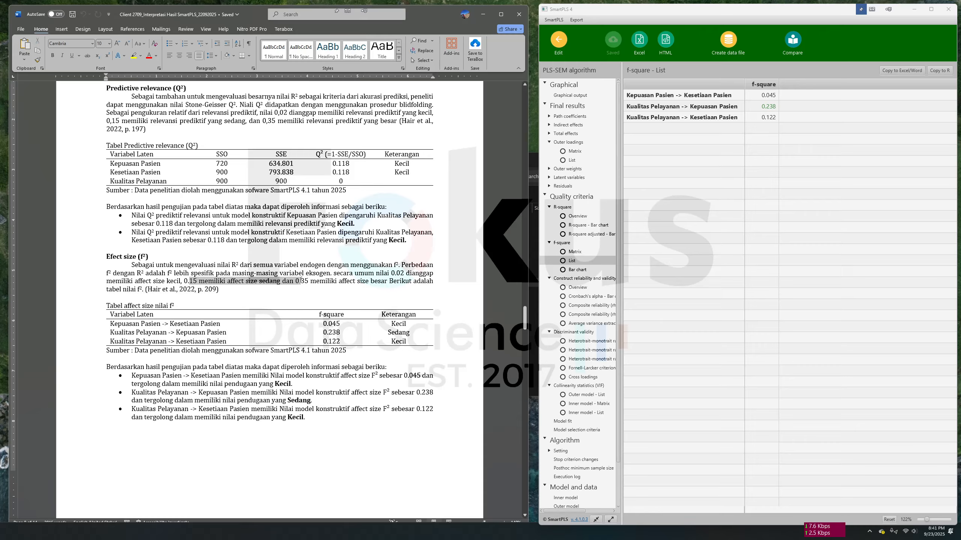
pyautogui.click(338, 324)
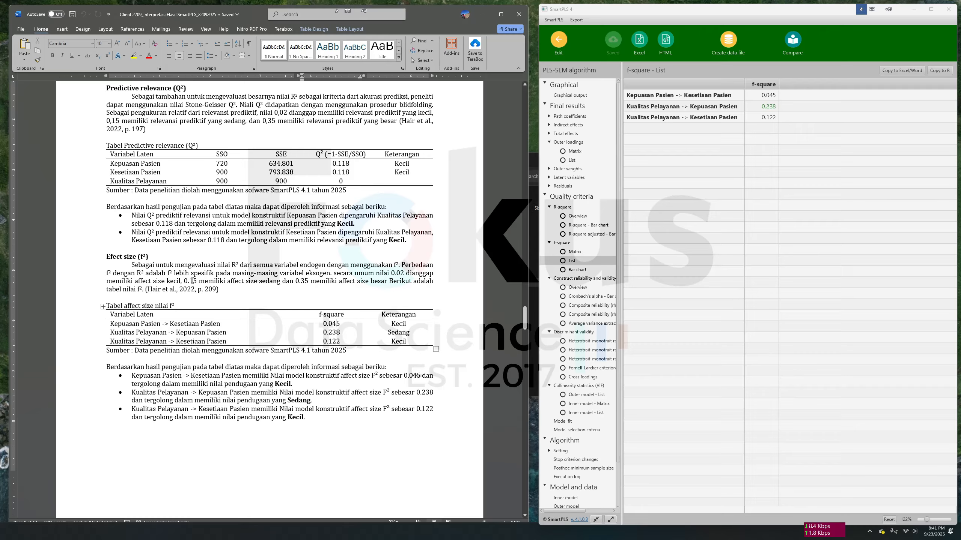
# Examine the Kualitas Pelayanan -> Kepuasan Pasien row of the f² table, including its f-square value and Keterangan category
pyautogui.moveTo(416, 326)
pyautogui.mouseDown()
pyautogui.moveTo(145, 318)
pyautogui.moveTo(141, 334)
pyautogui.mouseUp()
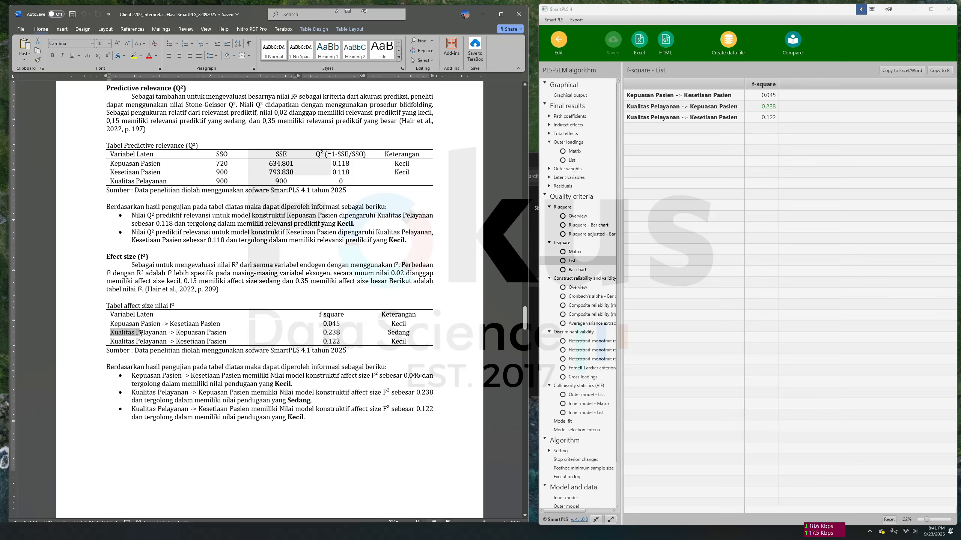
pyautogui.click(214, 333)
pyautogui.moveTo(337, 334); pyautogui.dragTo(422, 334)
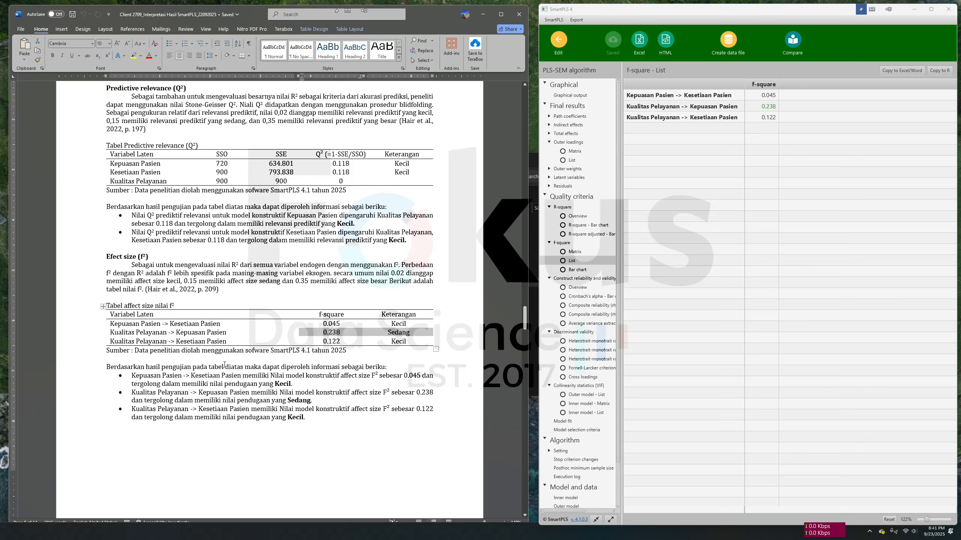
pyautogui.click(224, 365)
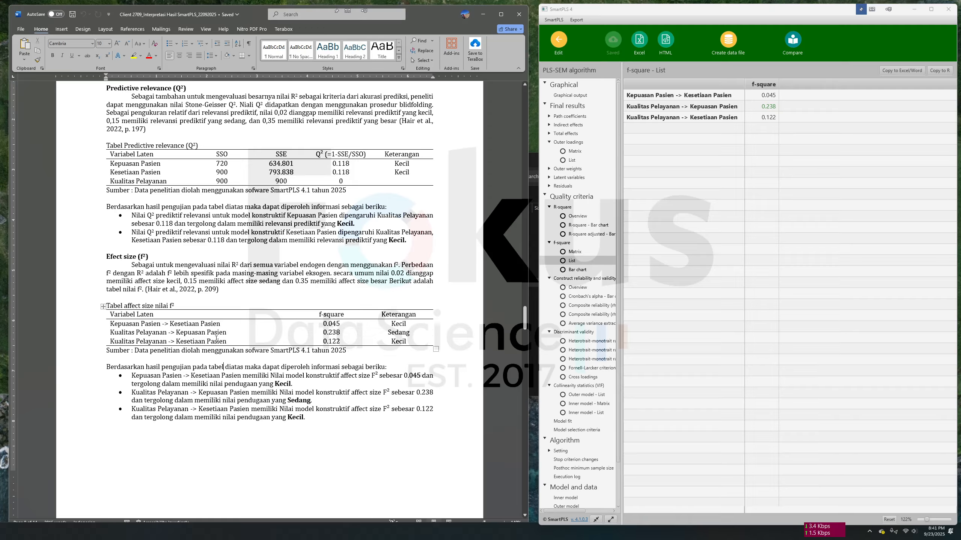
pyautogui.moveTo(229, 334); pyautogui.dragTo(196, 333)
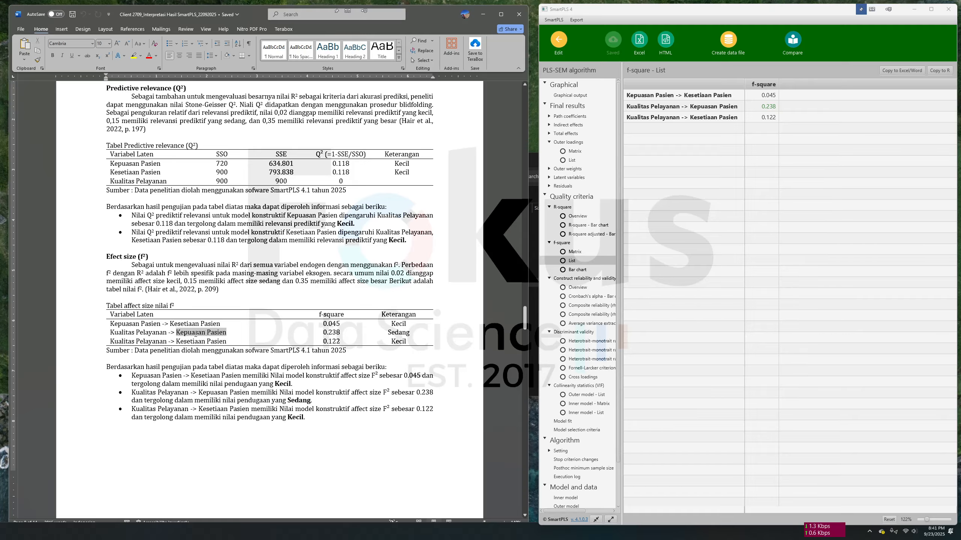
pyautogui.click(117, 332)
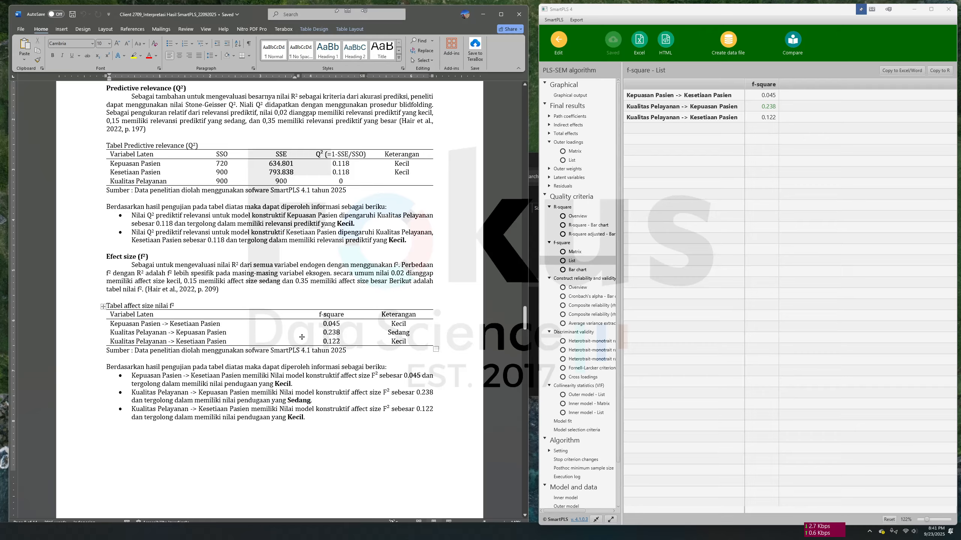
pyautogui.moveTo(193, 332); pyautogui.dragTo(200, 332)
pyautogui.click(180, 349)
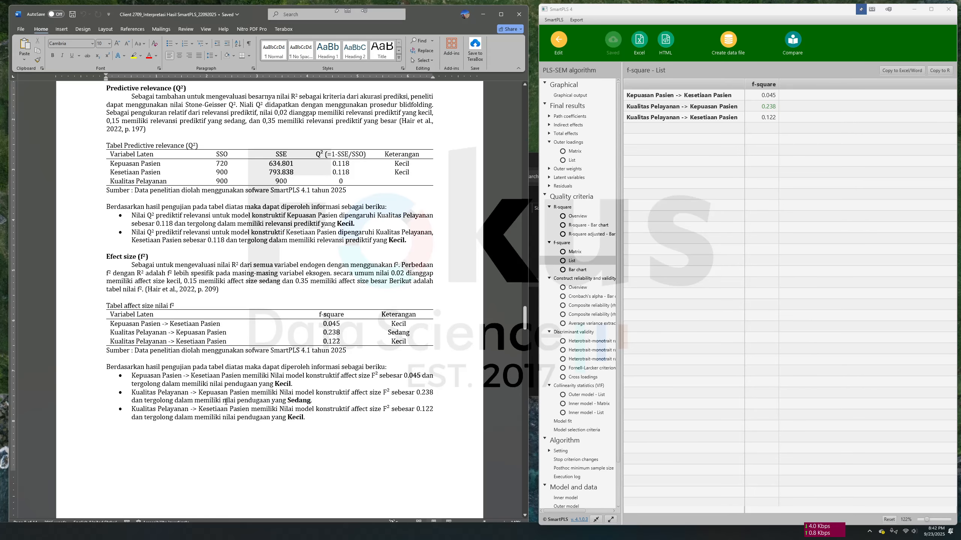
# Run Blindfolding on the PLS Stage 2 model in SmartPLS with omission distance 7 and show the construct cross-validated redundancy totals
pyautogui.scroll(-3, 226, 401)
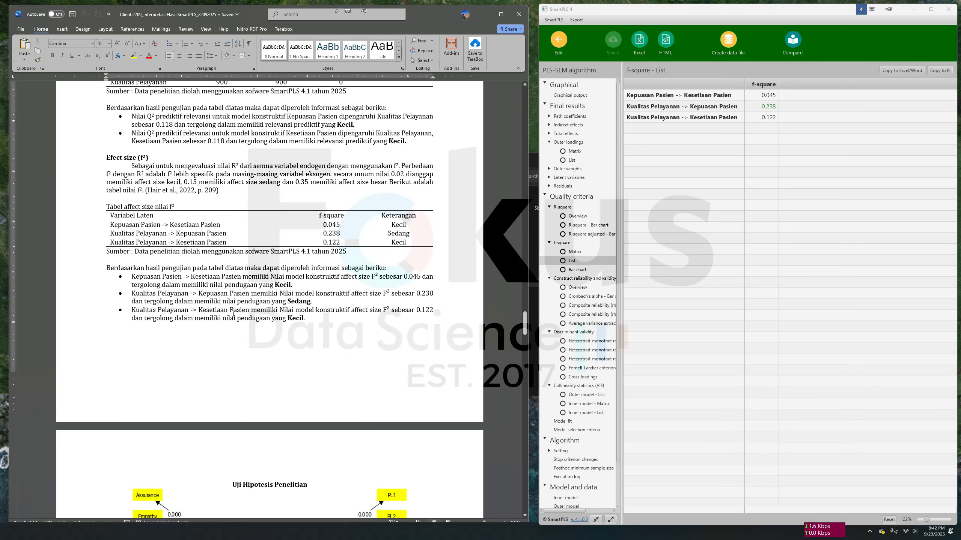
pyautogui.scroll(-1, 234, 314)
pyautogui.scroll(5, 233, 314)
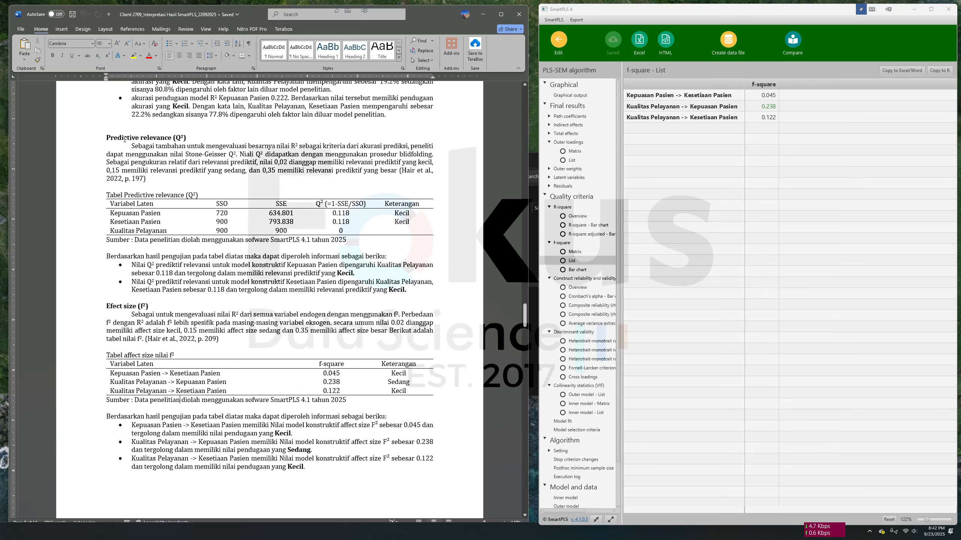
pyautogui.click(555, 44)
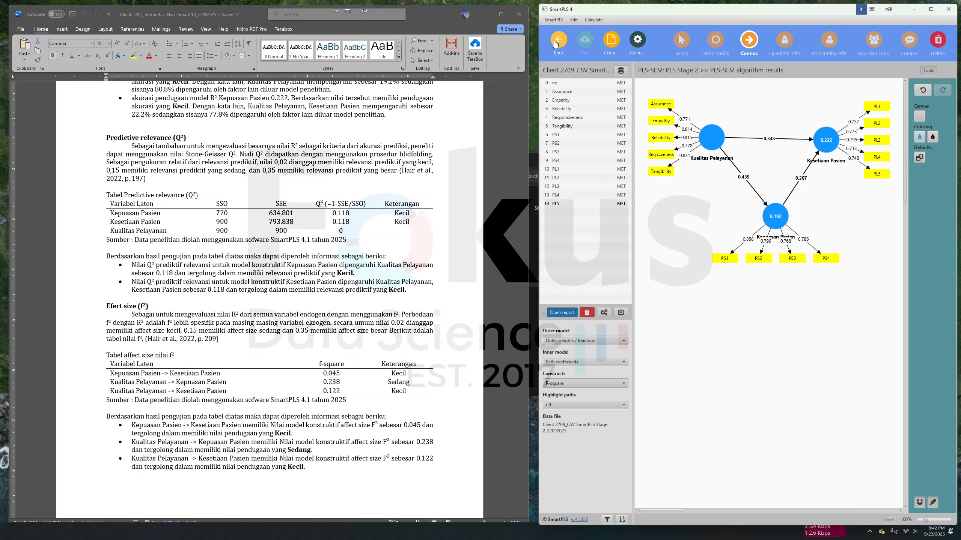
pyautogui.click(637, 40)
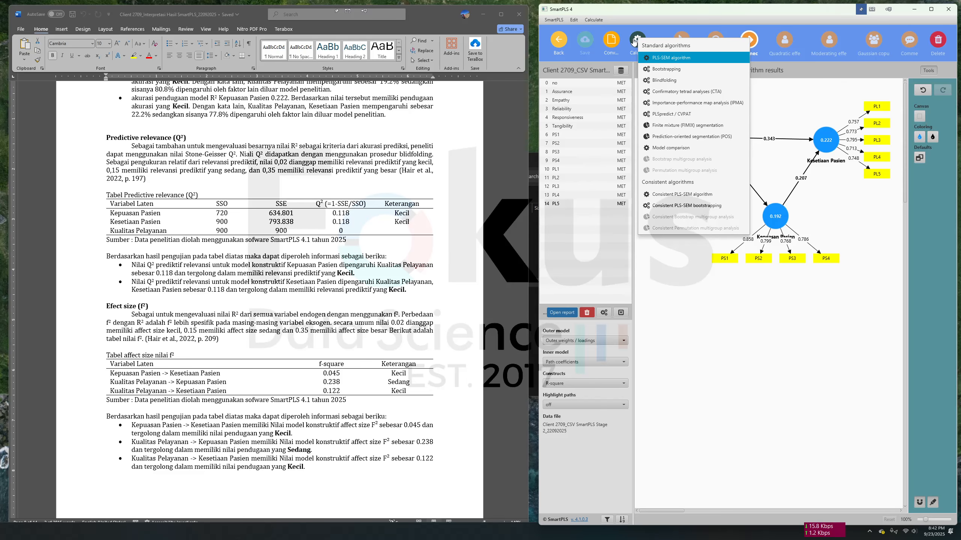
pyautogui.click(673, 80)
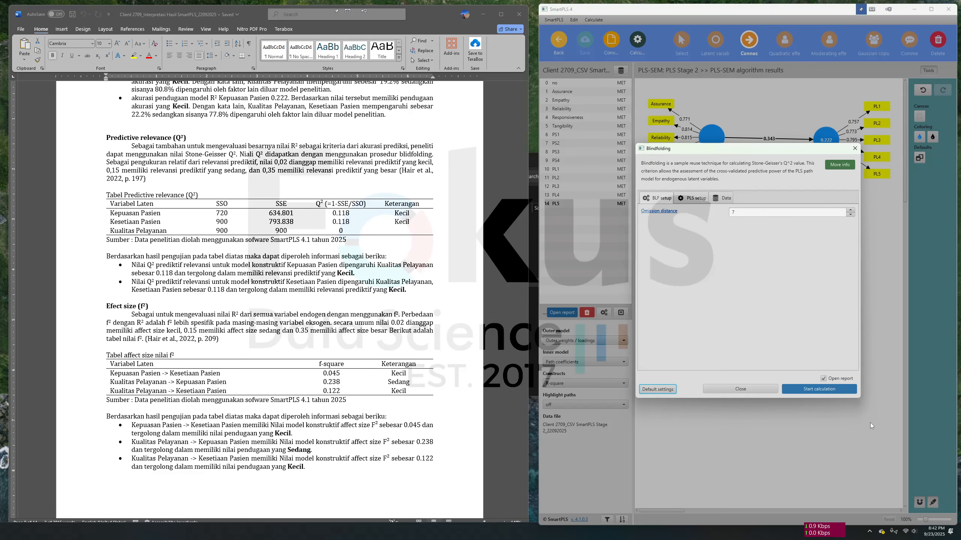
pyautogui.click(832, 390)
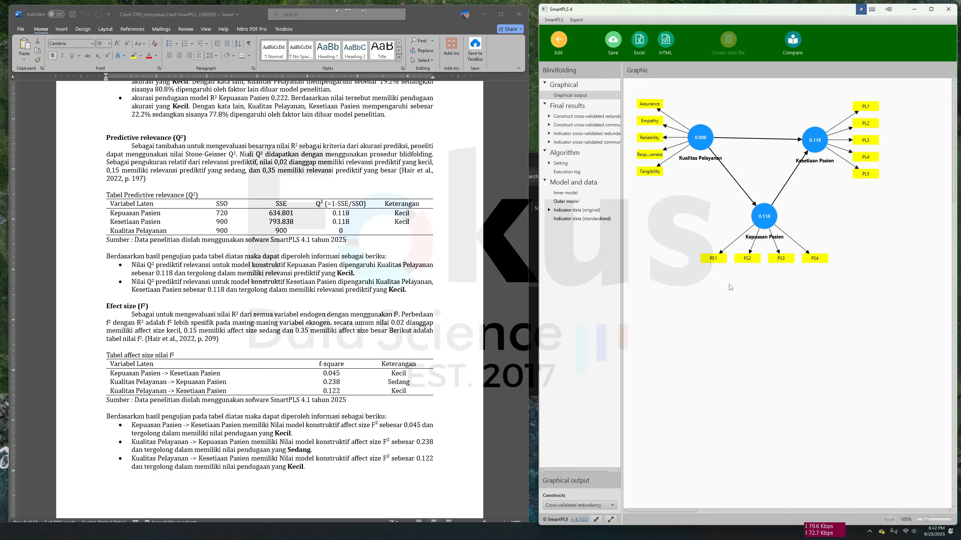
pyautogui.click(585, 118)
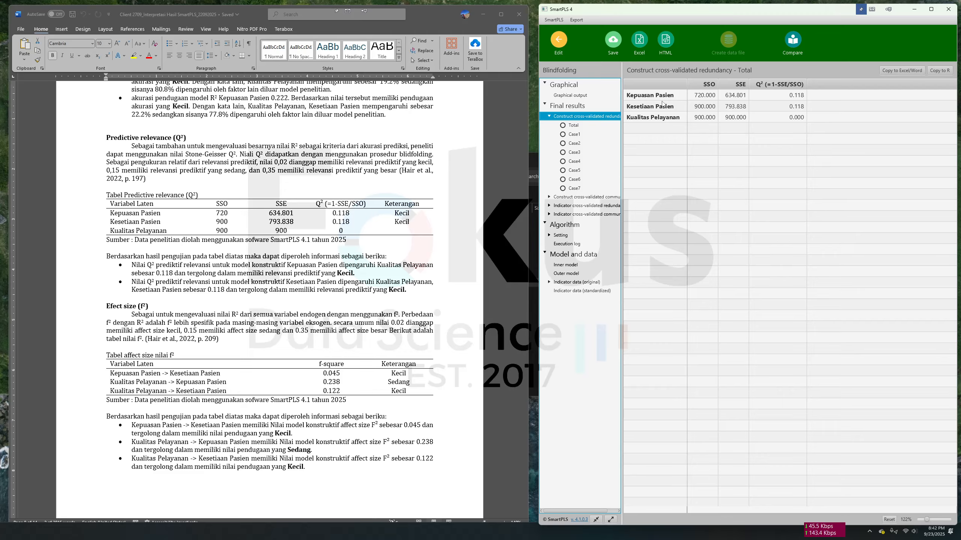
# Compare the Predictive relevance (Q²) table and its Keterangan in Word with the Q² criteria and the SmartPLS blindfolding totals
pyautogui.click(417, 230)
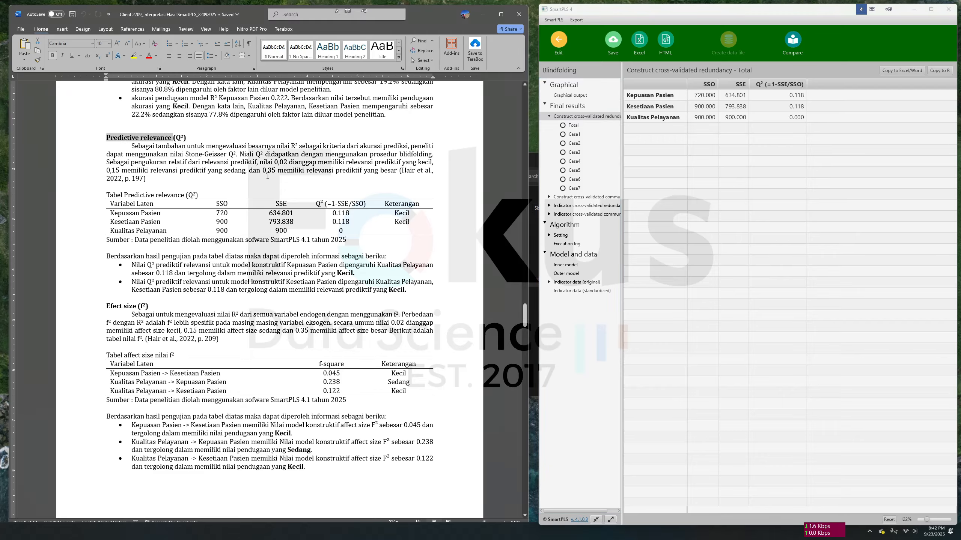
pyautogui.moveTo(277, 171); pyautogui.dragTo(217, 155)
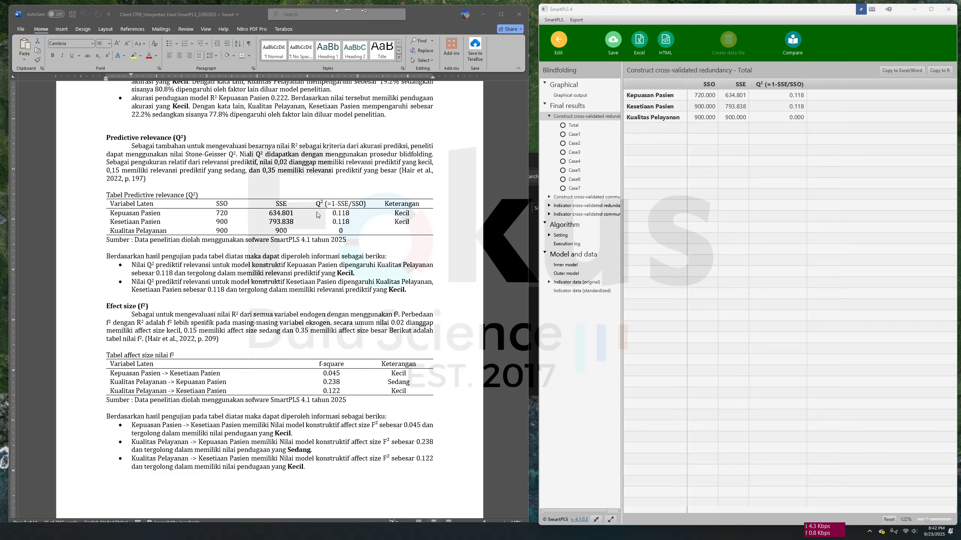
pyautogui.click(401, 220)
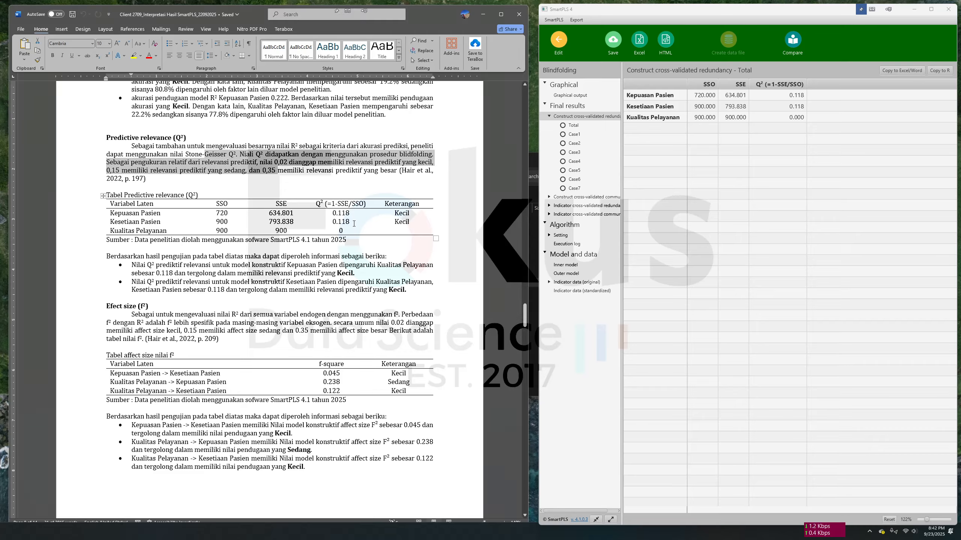
pyautogui.doubleClick(391, 213)
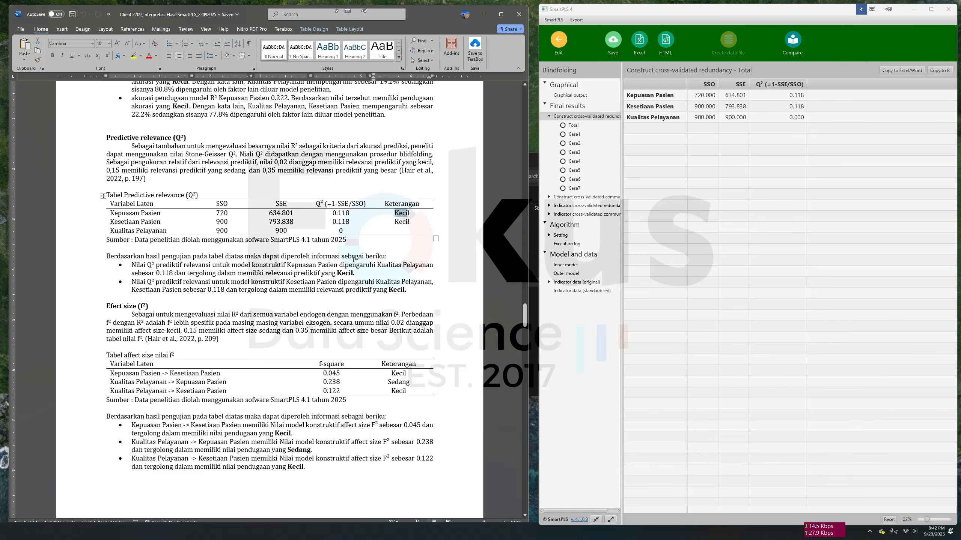
pyautogui.scroll(2, 192, 228)
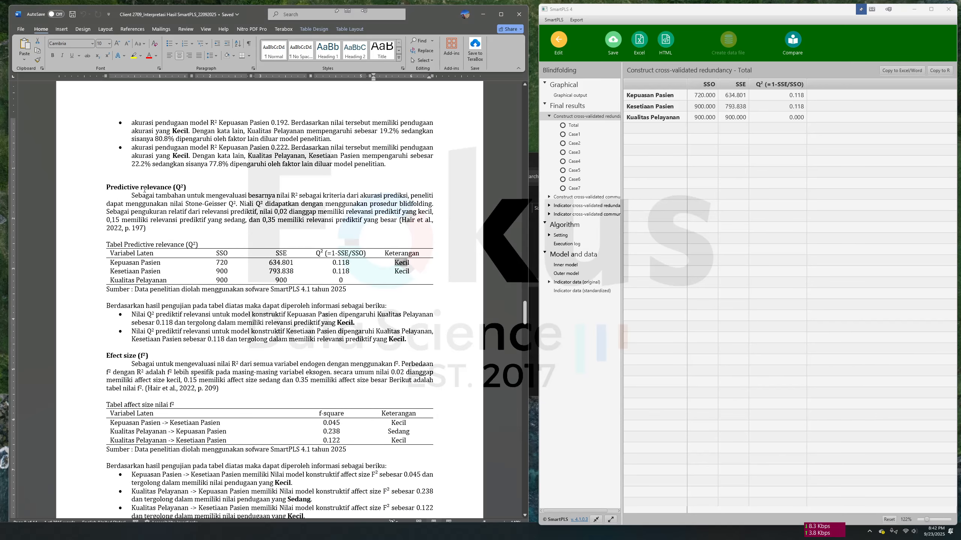
pyautogui.moveTo(143, 187); pyautogui.dragTo(171, 187)
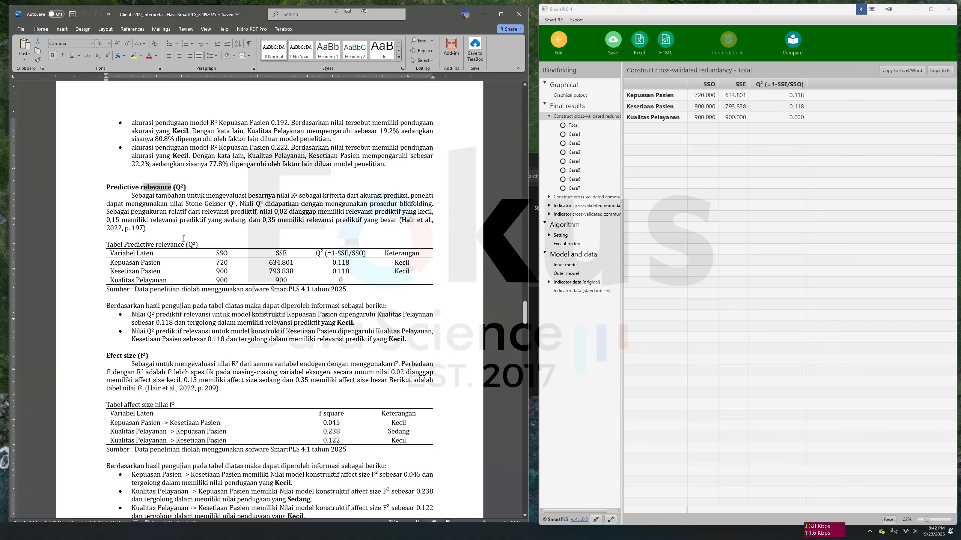
# Review the R-square column of the coefficient of determination (R²) table alongside the Keterangan column of the Q² table in Word
pyautogui.scroll(10, 210, 231)
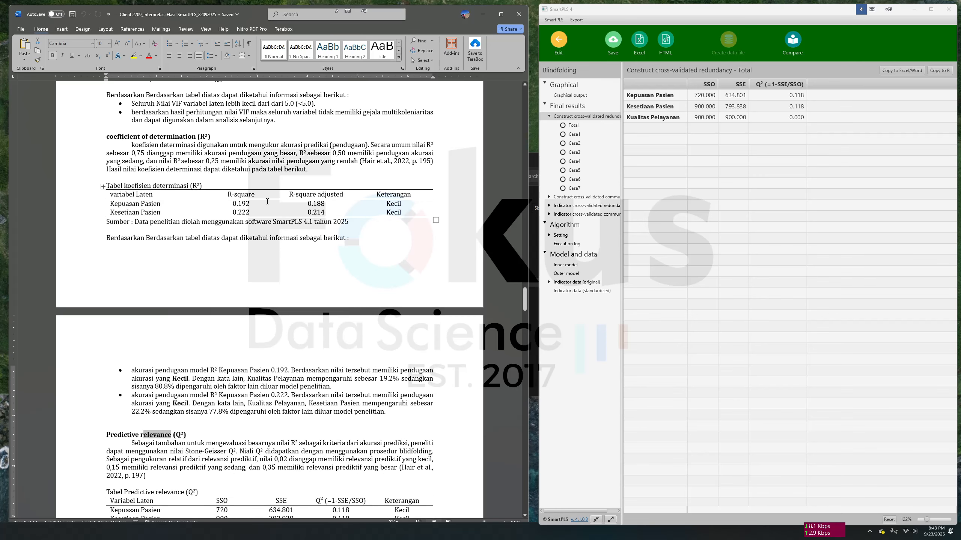
pyautogui.moveTo(229, 194); pyautogui.dragTo(238, 213)
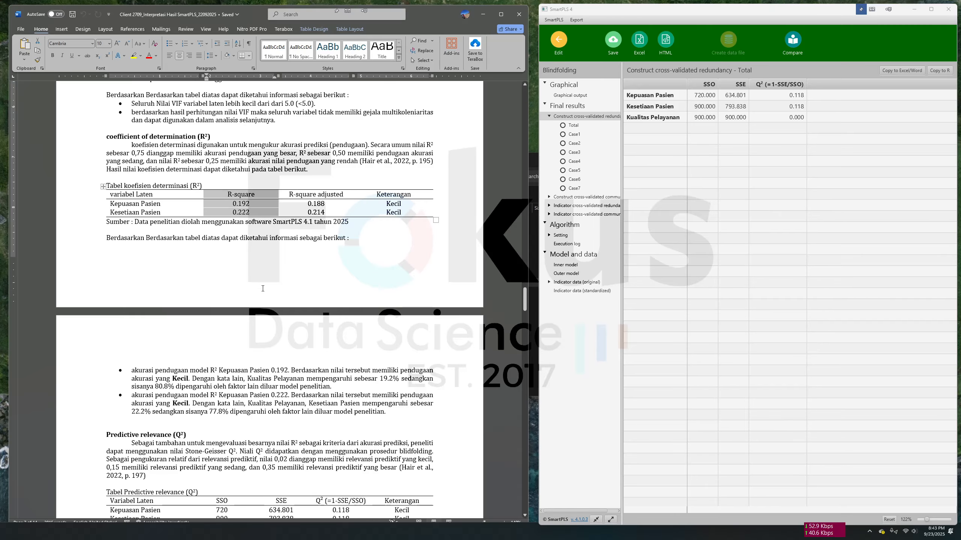
pyautogui.scroll(-2, 262, 289)
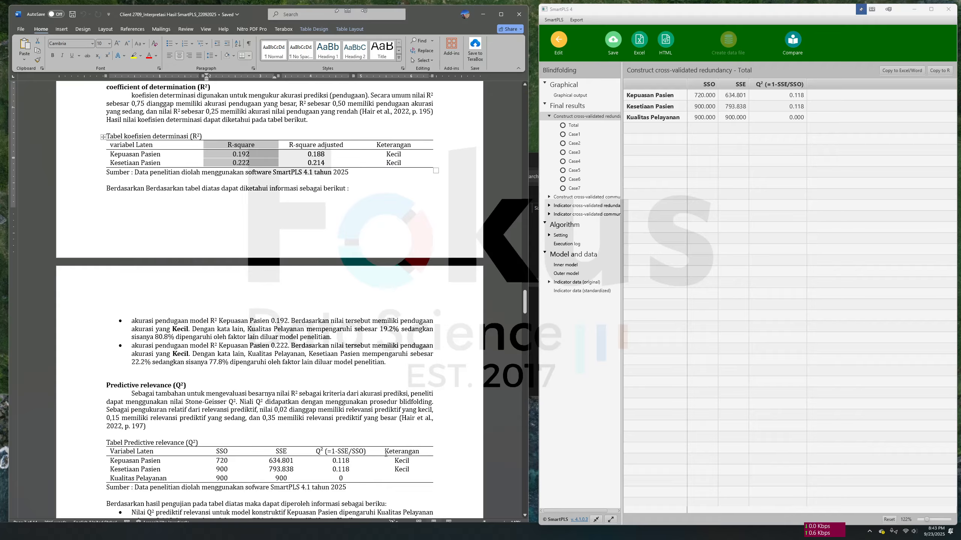
pyautogui.click(386, 453)
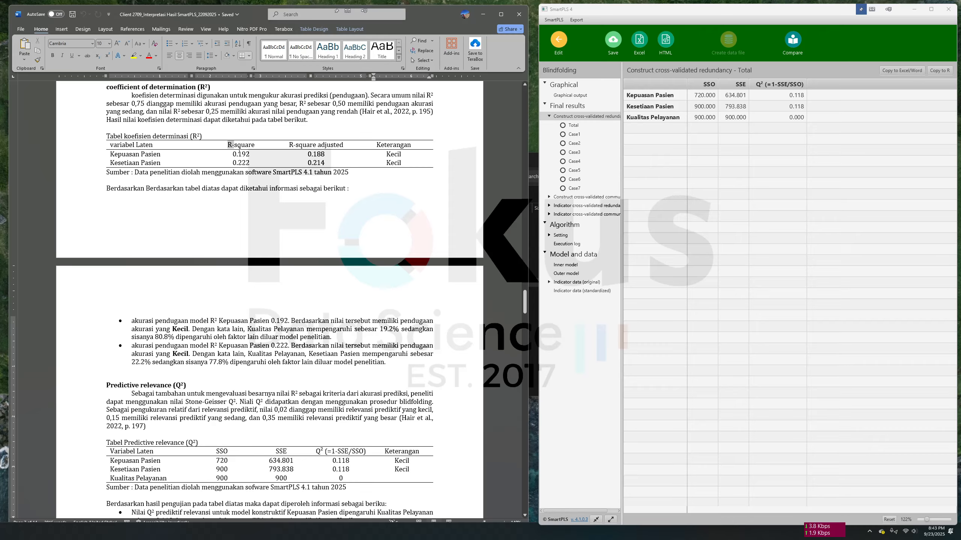
pyautogui.moveTo(229, 145); pyautogui.dragTo(242, 165)
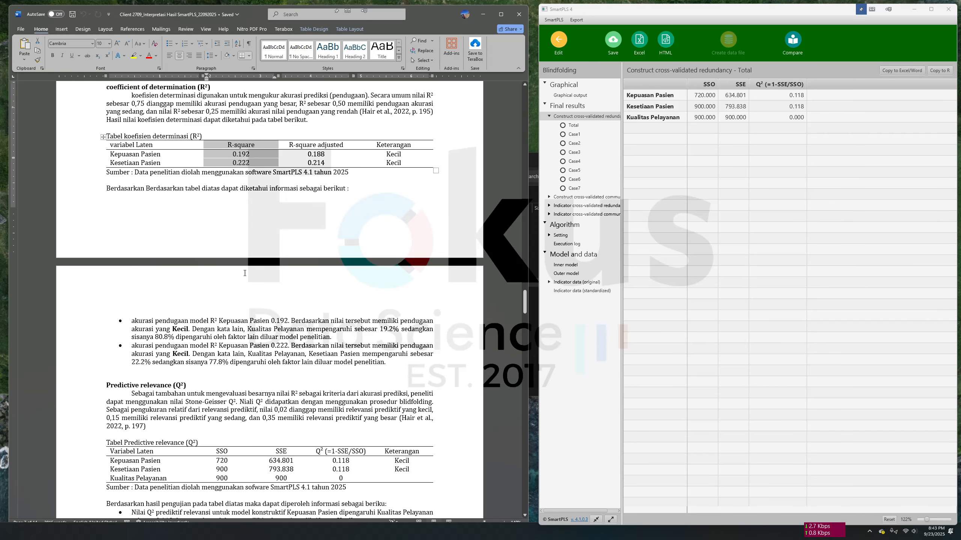
# Locate Uji Hipotesis Penelitian in Word and run SmartPLS Bootstrapping with 5000 subsamples, percentile bootstrap, two-tailed test and 0.05 significance
pyautogui.scroll(-10, 245, 273)
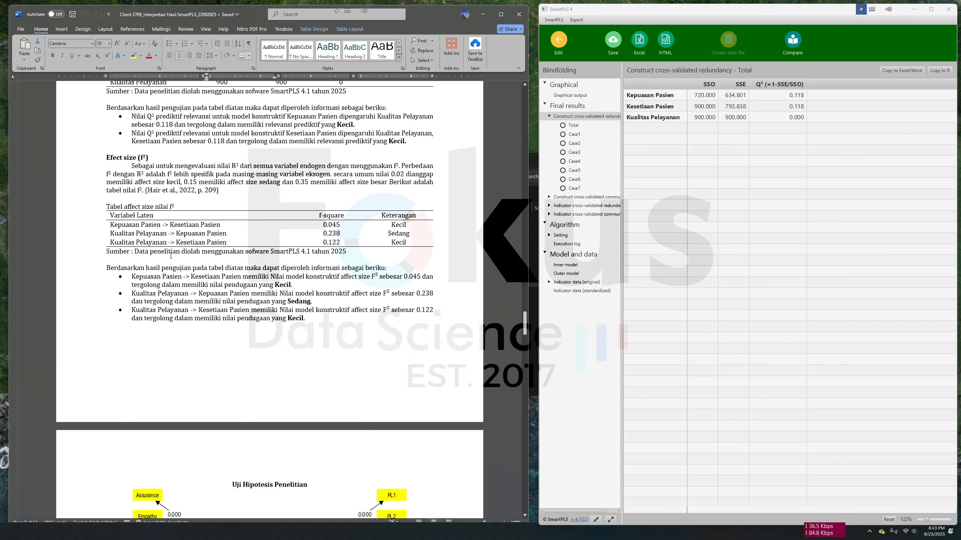
pyautogui.scroll(-10, 171, 256)
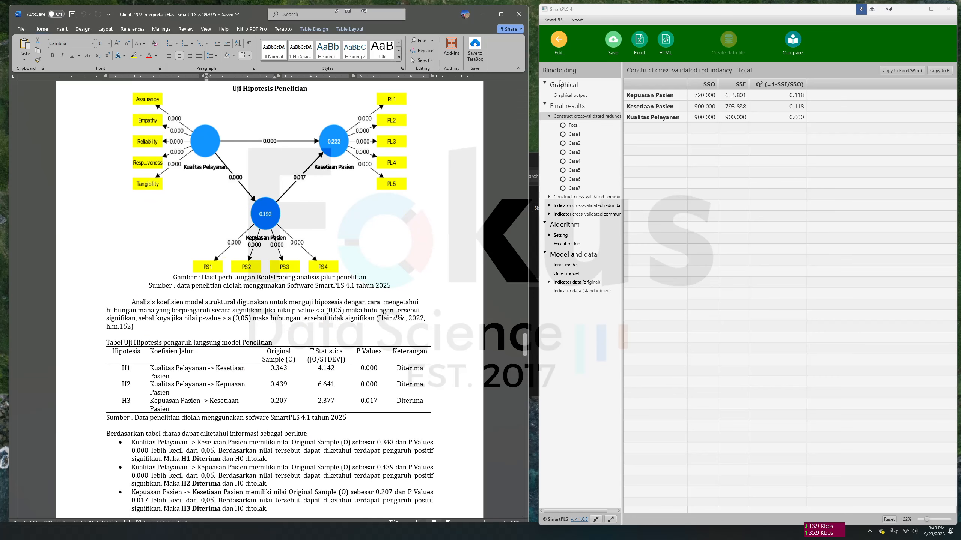
pyautogui.click(555, 44)
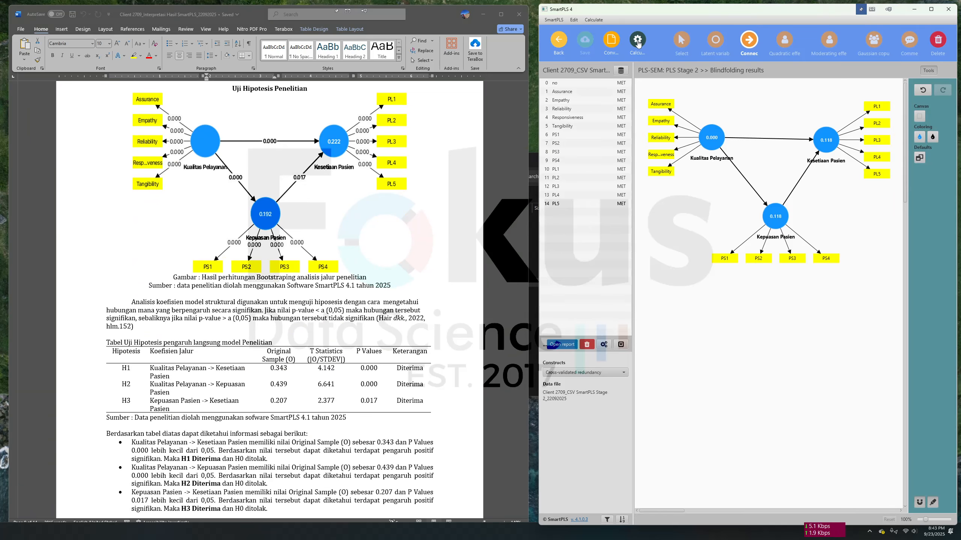
pyautogui.click(637, 43)
pyautogui.click(707, 74)
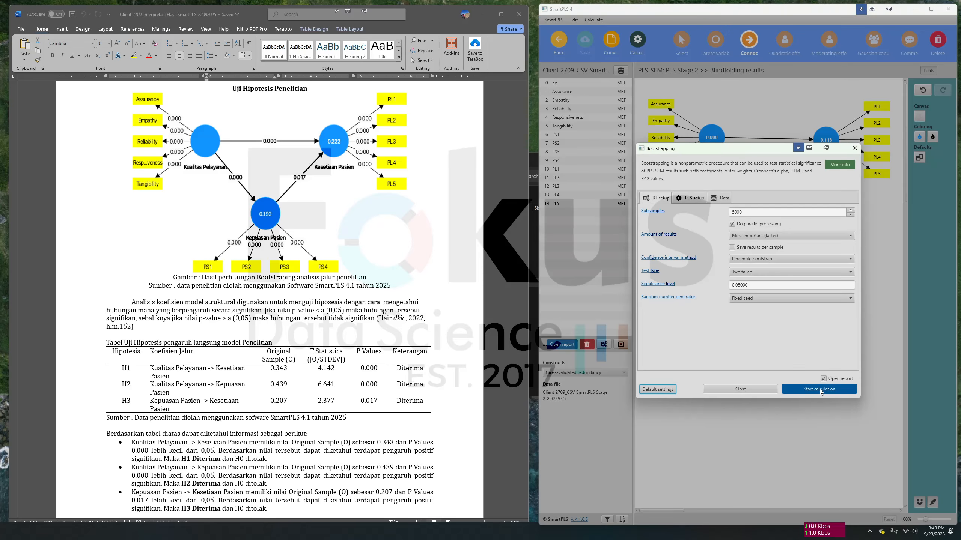
pyautogui.click(819, 389)
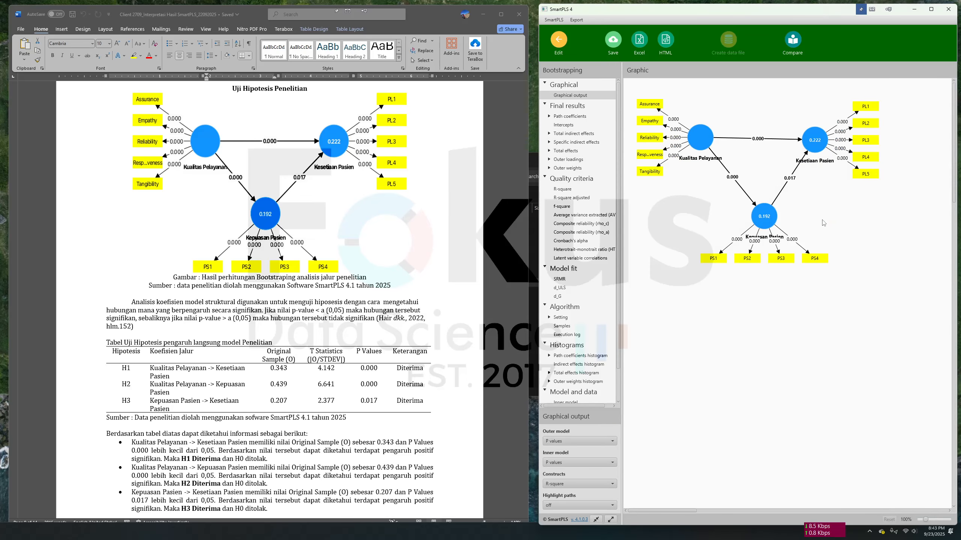
# Move the Kepuasan Pasien label slightly upward in the SmartPLS bootstrapping diagram and highlight the direct-effect hypothesis table in Word
pyautogui.moveTo(762, 238); pyautogui.dragTo(763, 234)
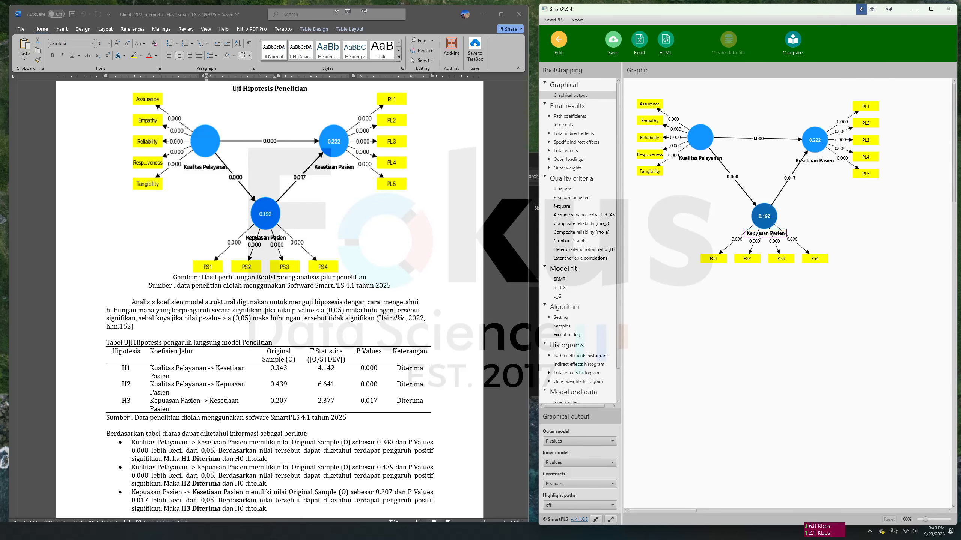
pyautogui.scroll(-2, 231, 352)
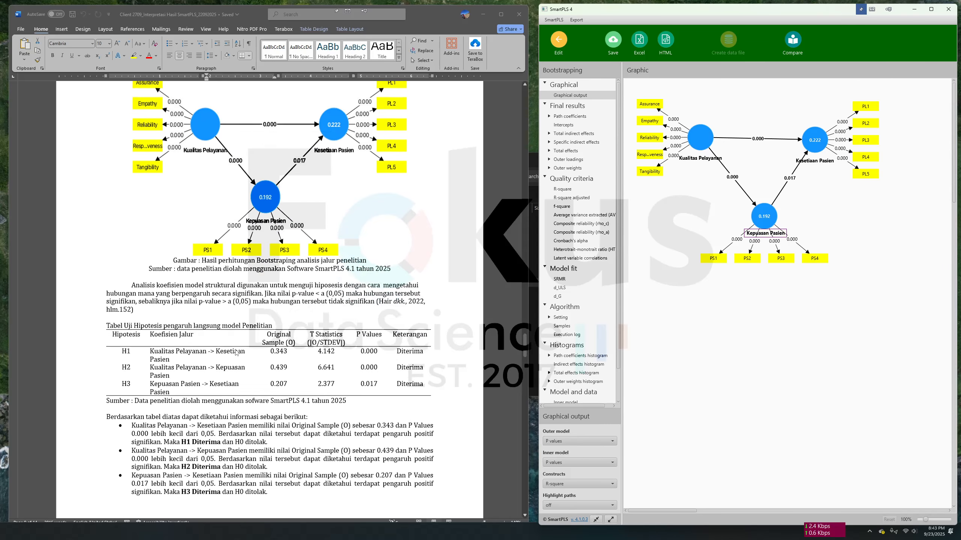
pyautogui.click(130, 292)
pyautogui.moveTo(361, 345); pyautogui.dragTo(364, 354)
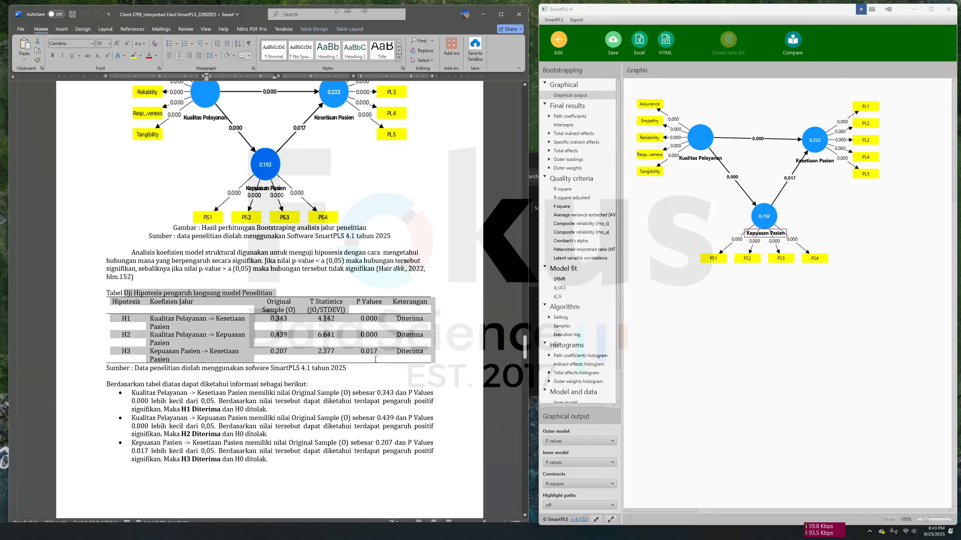
# Show the bootstrapping path coefficients in SmartPLS and examine the columns from Original sample (O) to P values, widening the window slightly
pyautogui.click(573, 116)
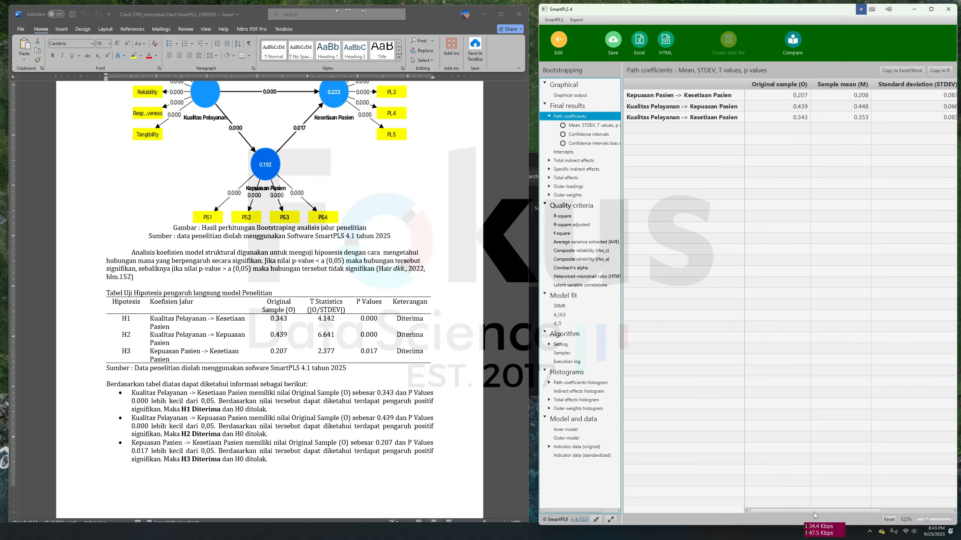
pyautogui.moveTo(815, 511); pyautogui.dragTo(901, 524)
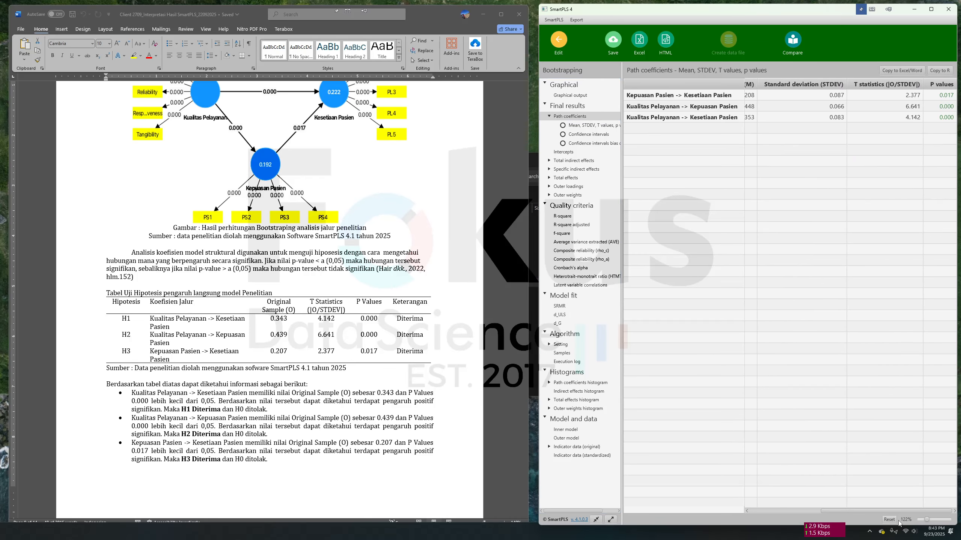
pyautogui.click(809, 510)
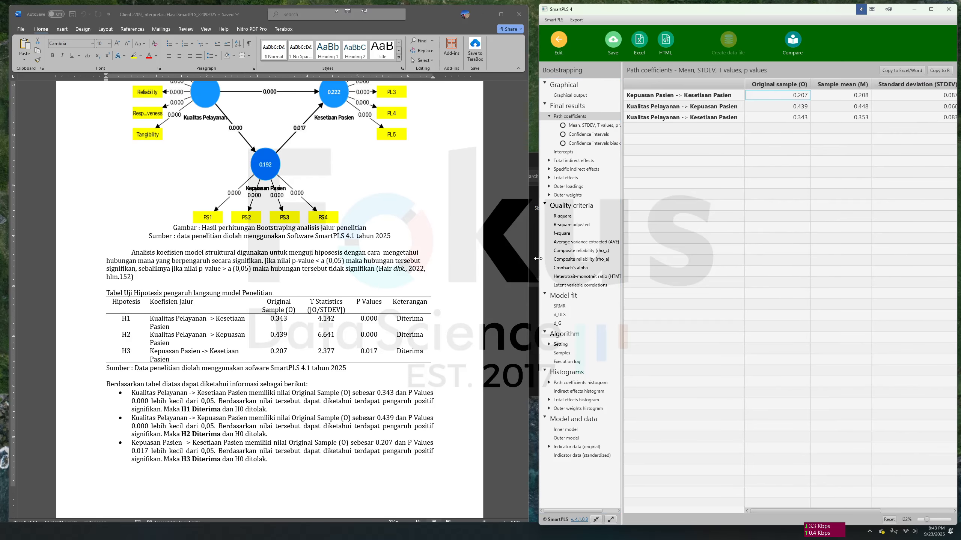
pyautogui.moveTo(538, 259); pyautogui.dragTo(528, 259)
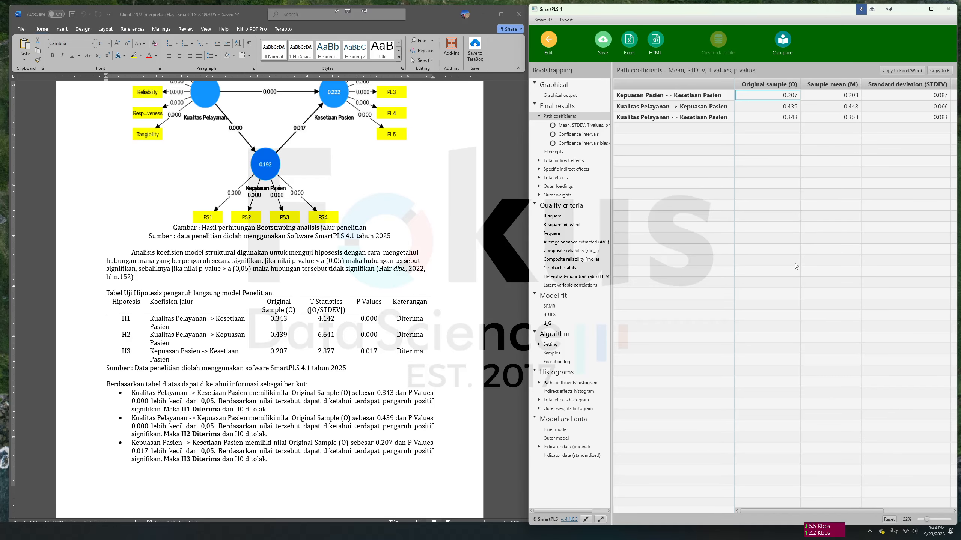
pyautogui.moveTo(848, 511); pyautogui.dragTo(886, 512)
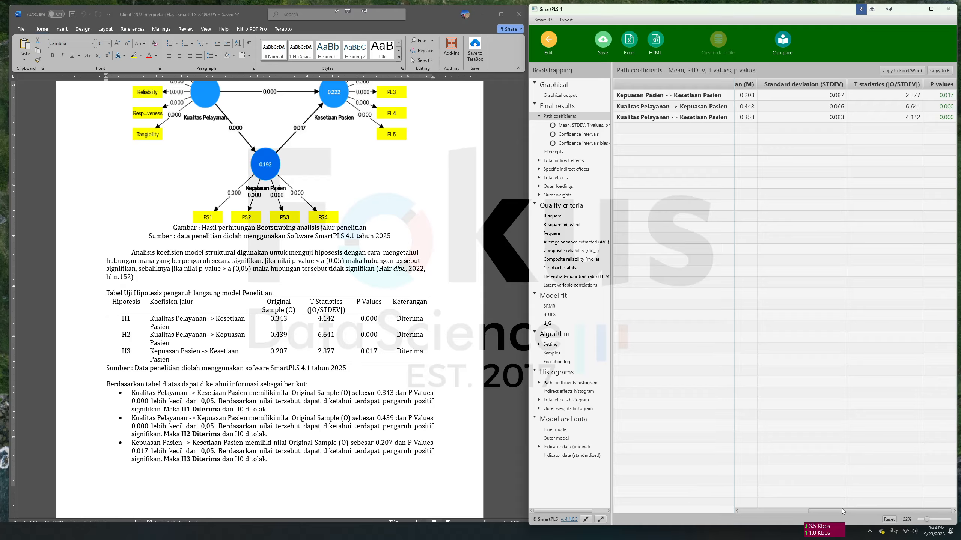
pyautogui.moveTo(842, 512); pyautogui.dragTo(756, 511)
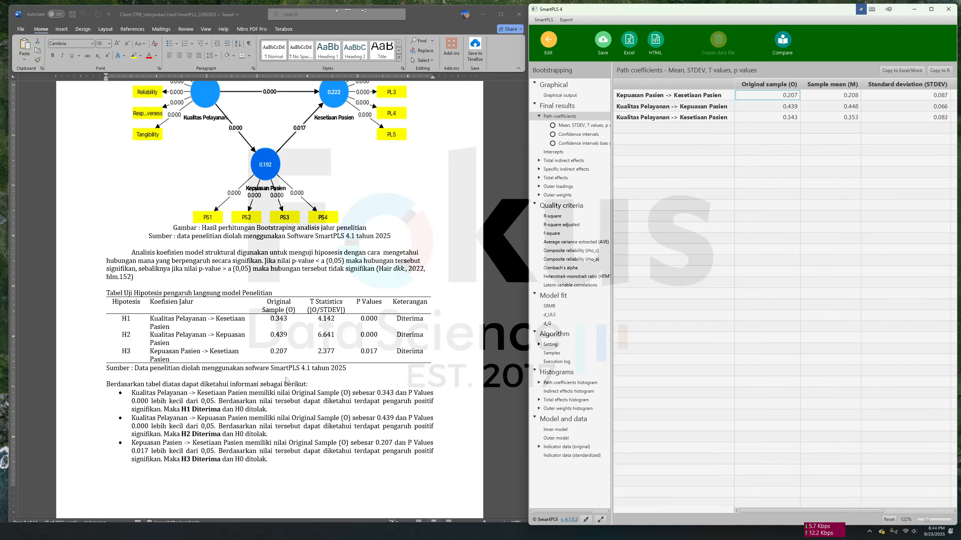
# Compare the Original Sample (O) and P Values columns of the direct-effect hypothesis table in Word with the SmartPLS path coefficients
pyautogui.click(276, 304)
pyautogui.moveTo(262, 305); pyautogui.dragTo(279, 353)
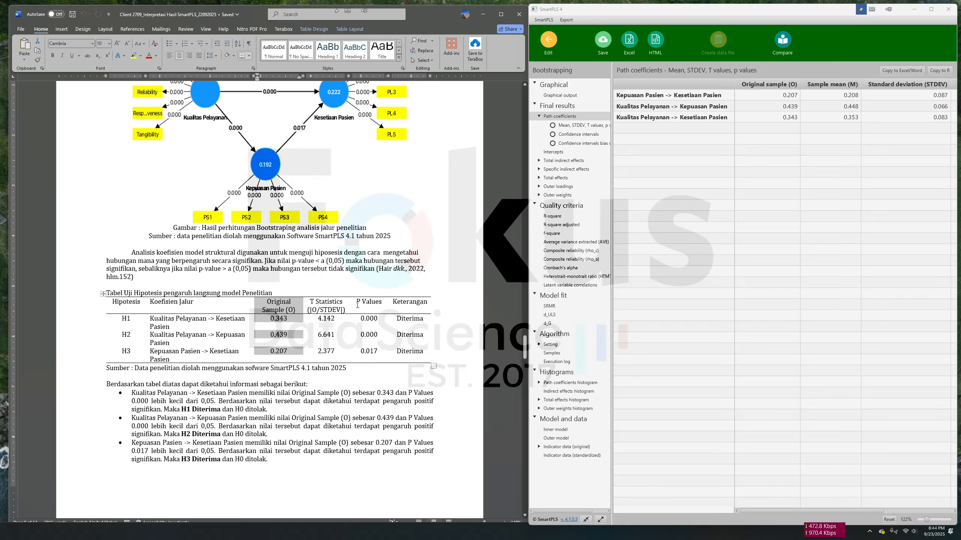
pyautogui.moveTo(357, 305); pyautogui.dragTo(367, 352)
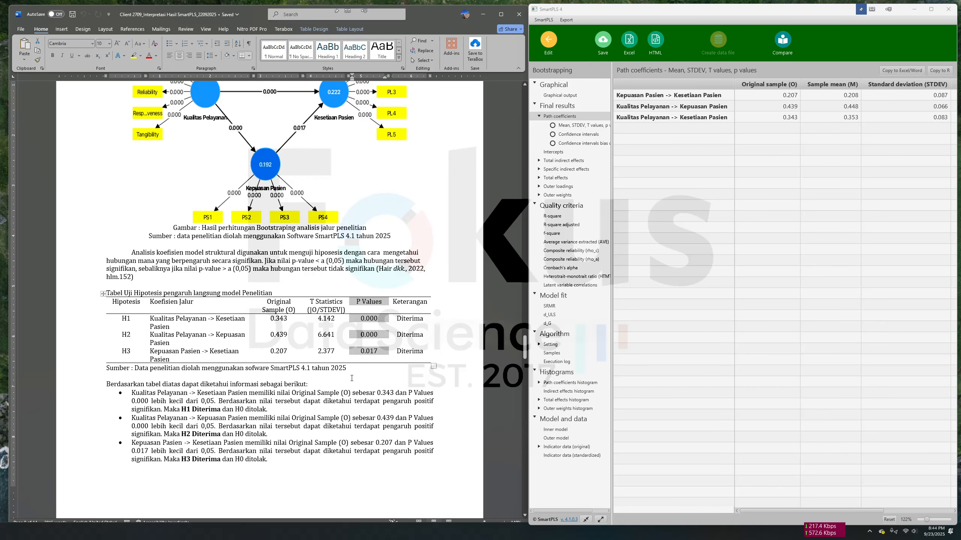
pyautogui.click(348, 393)
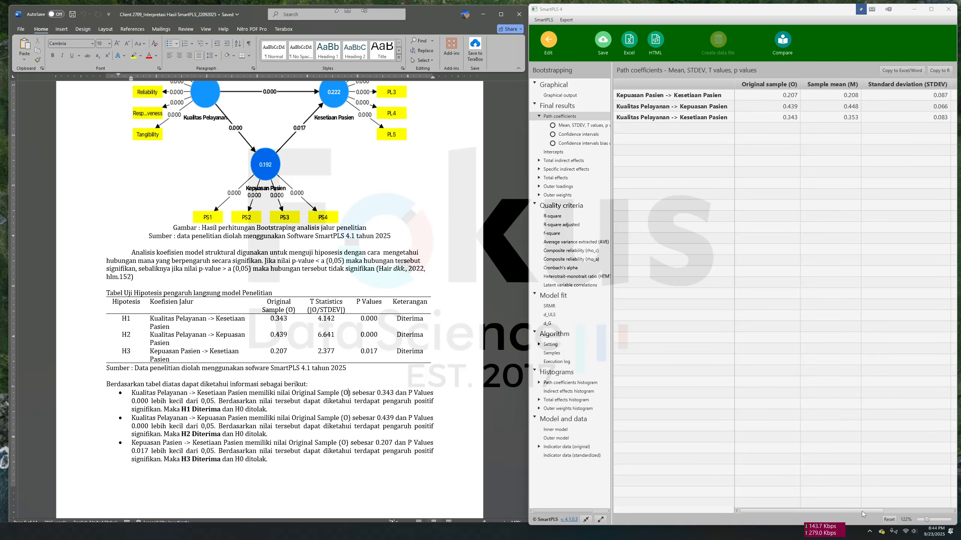
pyautogui.moveTo(863, 513)
pyautogui.mouseDown()
pyautogui.moveTo(957, 520)
pyautogui.moveTo(858, 508)
pyautogui.mouseUp()
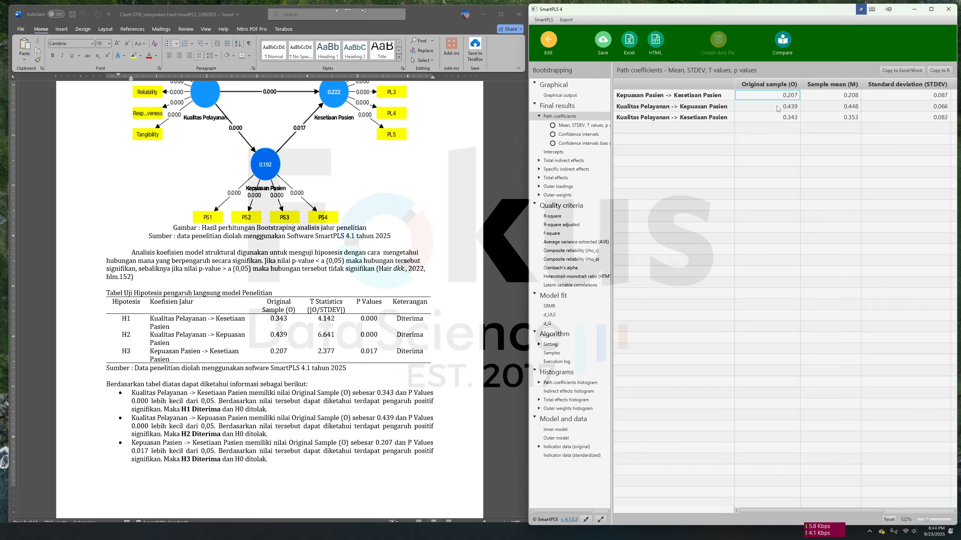
pyautogui.moveTo(811, 511); pyautogui.dragTo(920, 400)
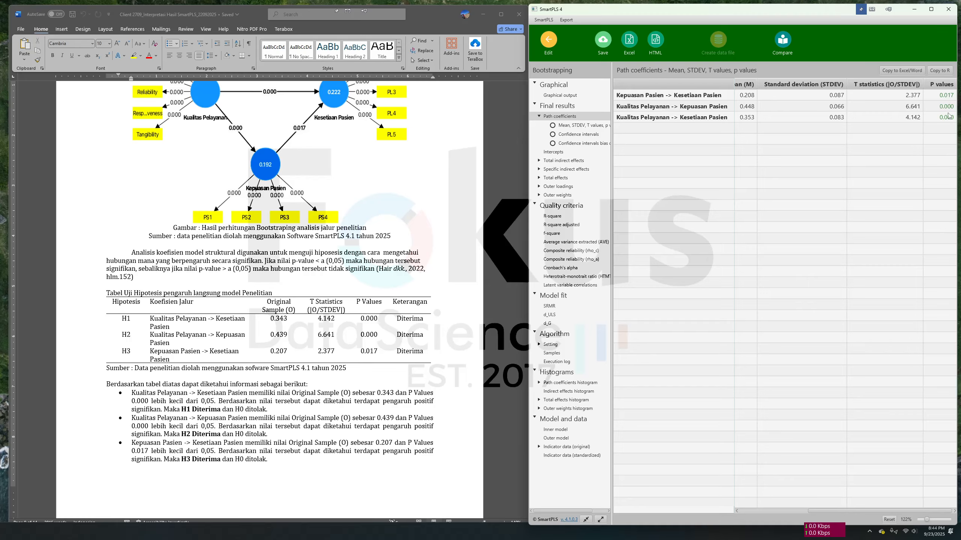
# Review the direct-effect hypothesis table in Word, including its Keterangan column, and the H1 to H3 interpretation paragraphs below it
pyautogui.click(207, 358)
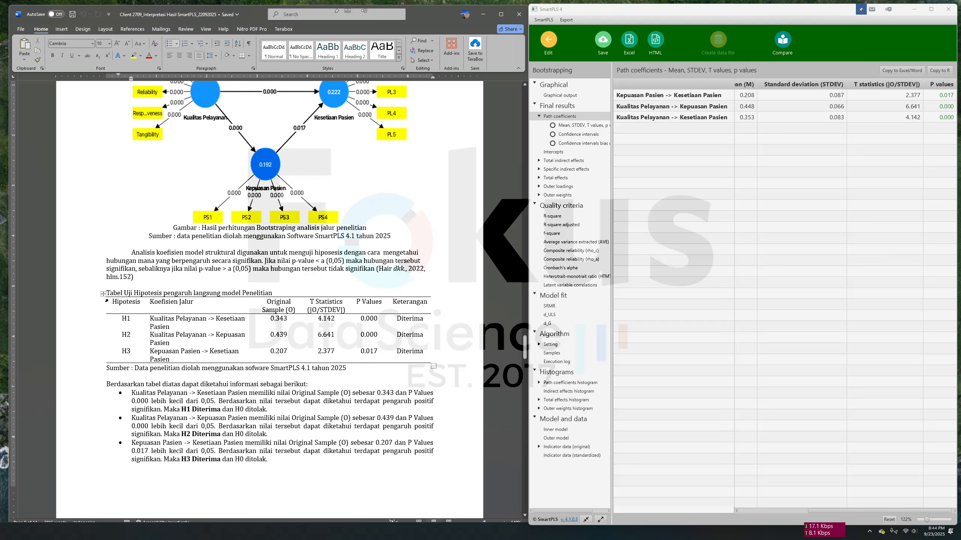
pyautogui.moveTo(107, 301)
pyautogui.mouseDown()
pyautogui.moveTo(264, 369)
pyautogui.moveTo(275, 341)
pyautogui.mouseUp()
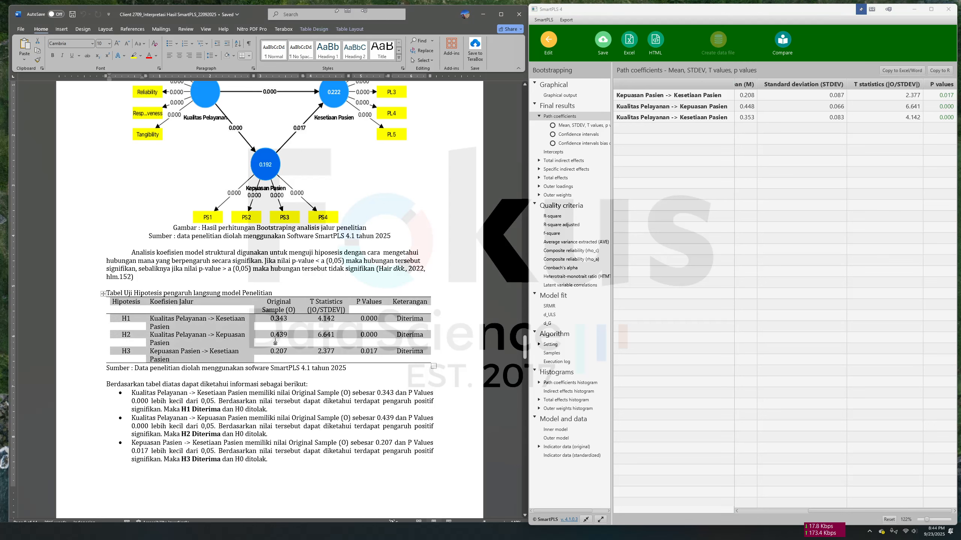
pyautogui.click(275, 341)
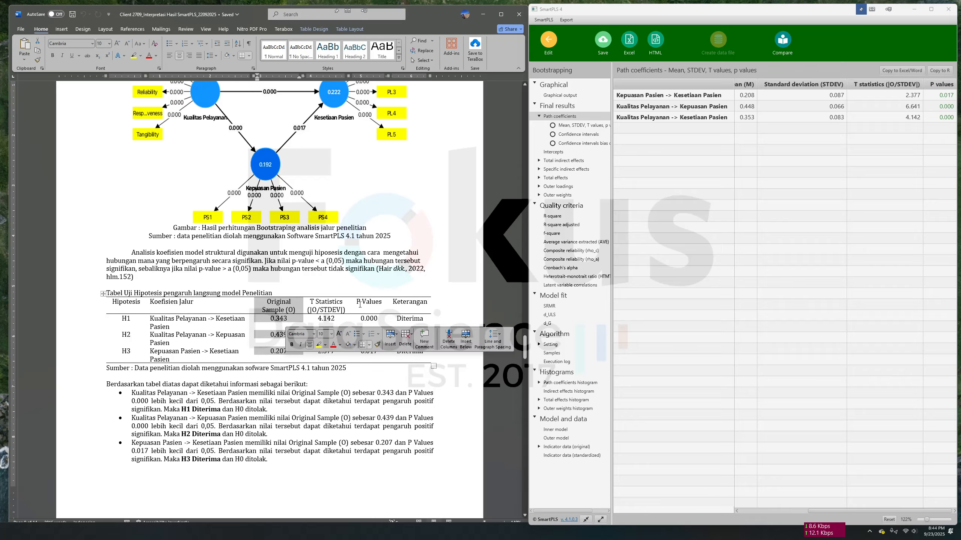
pyautogui.moveTo(360, 304); pyautogui.dragTo(363, 353)
pyautogui.click(395, 301)
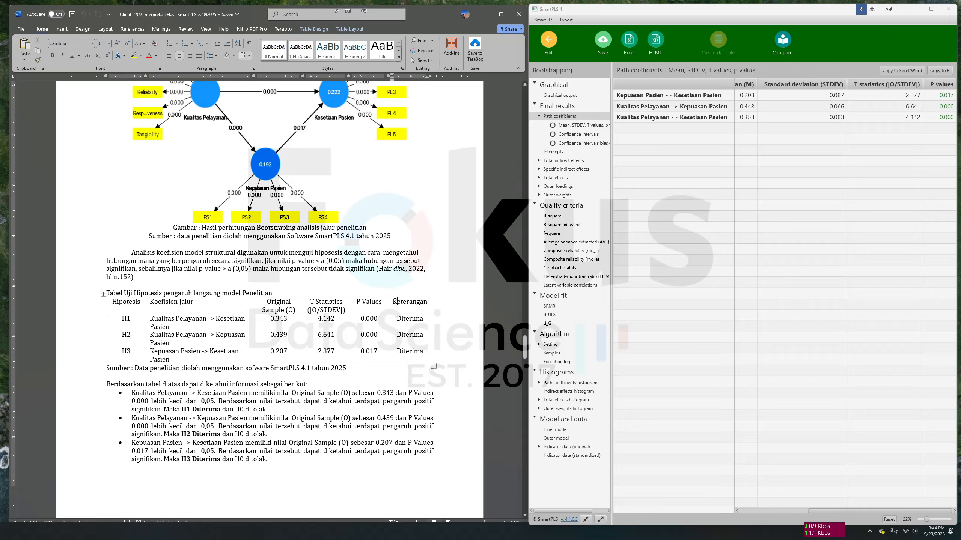
pyautogui.moveTo(394, 301); pyautogui.dragTo(406, 354)
pyautogui.click(277, 418)
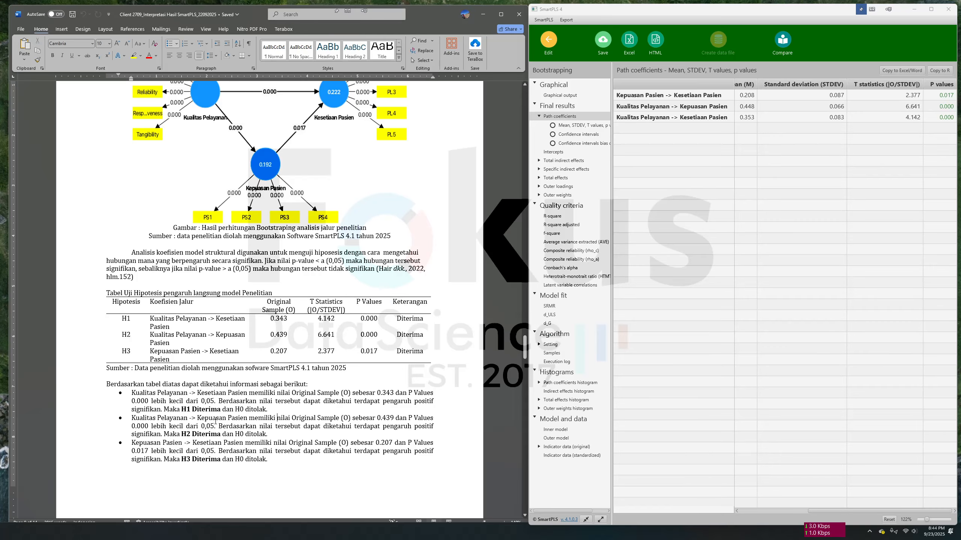
pyautogui.moveTo(203, 435); pyautogui.dragTo(162, 401)
# Locate Tabel Uji Hipotesis pengaruh mediasi model Penelitian in Word and highlight the mediation wording in its title
pyautogui.scroll(-8, 178, 390)
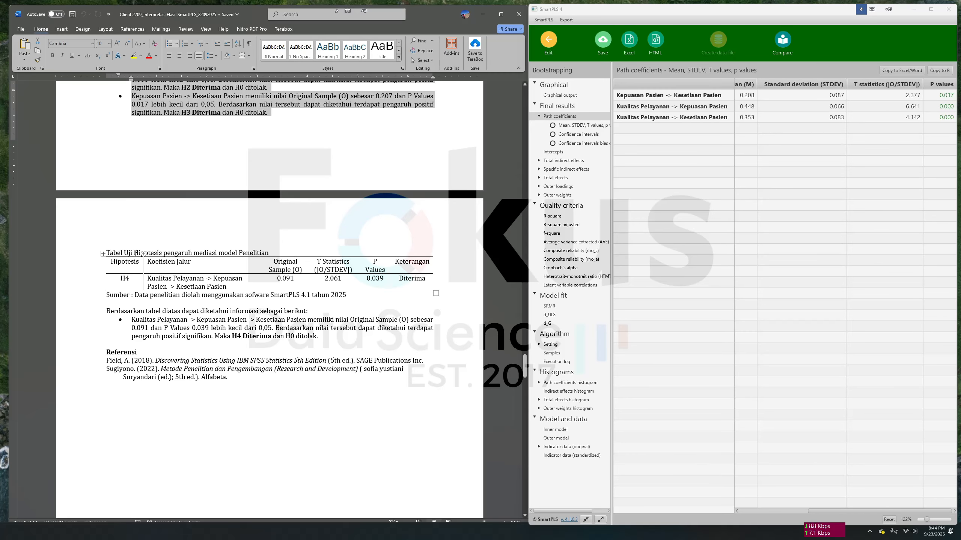
pyautogui.click(135, 253)
pyautogui.moveTo(193, 253); pyautogui.dragTo(208, 253)
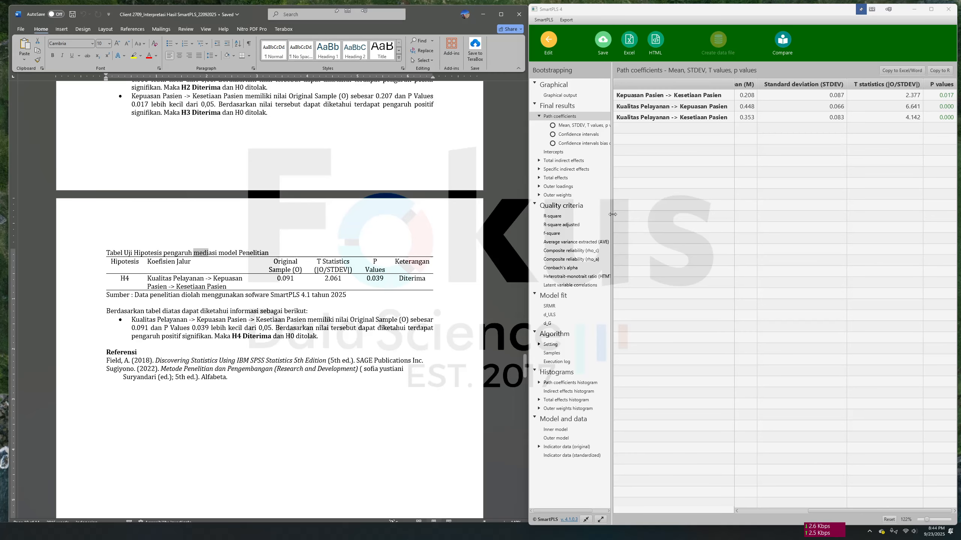
# Show the Specific indirect effects in SmartPLS, check the mediation path's Original sample, STDEV and P value, and return to the H4 interpretation in Word
pyautogui.click(573, 170)
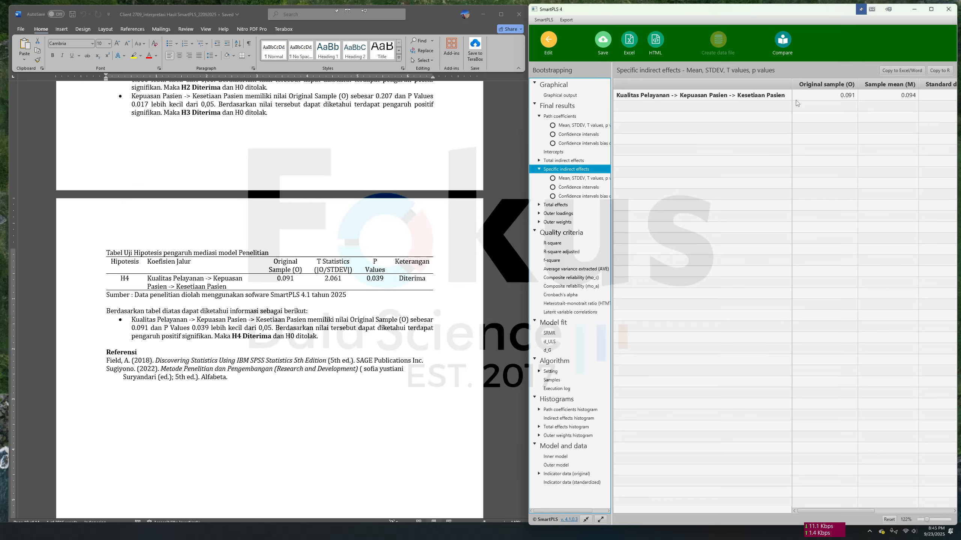
pyautogui.click(834, 98)
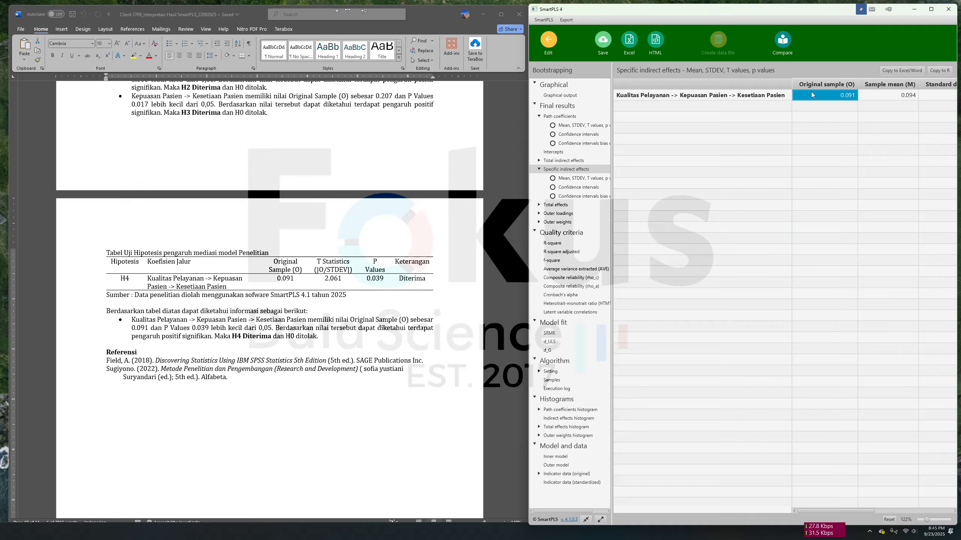
pyautogui.moveTo(817, 510); pyautogui.dragTo(909, 511)
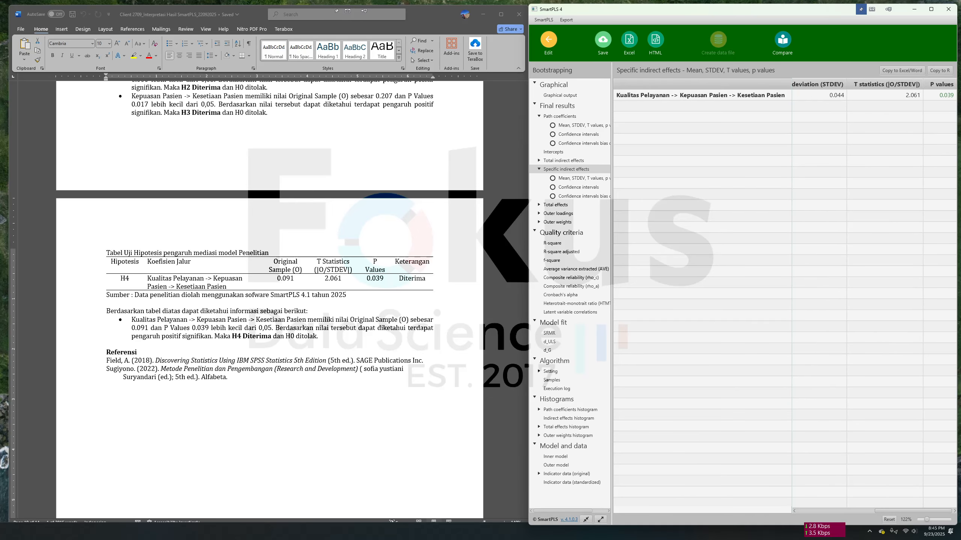
pyautogui.click(701, 97)
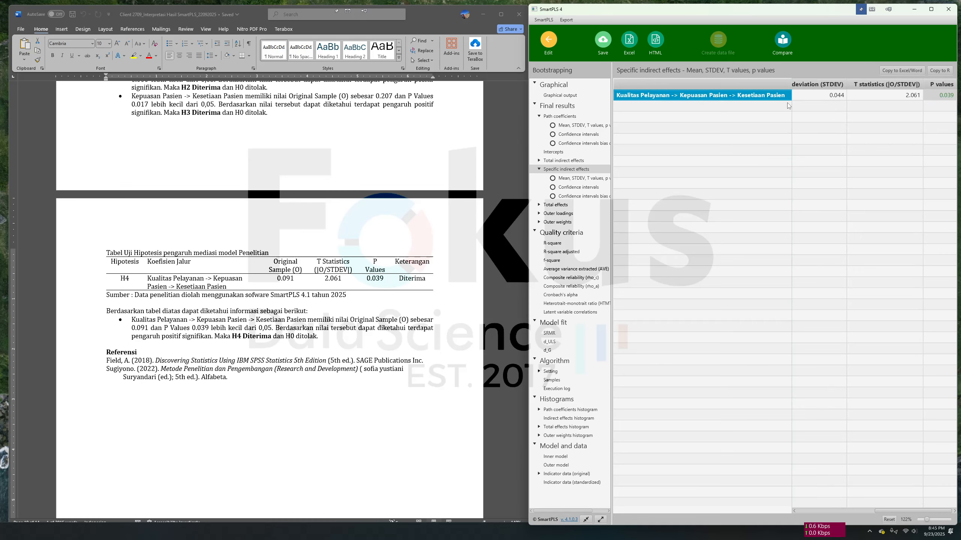
pyautogui.click(820, 96)
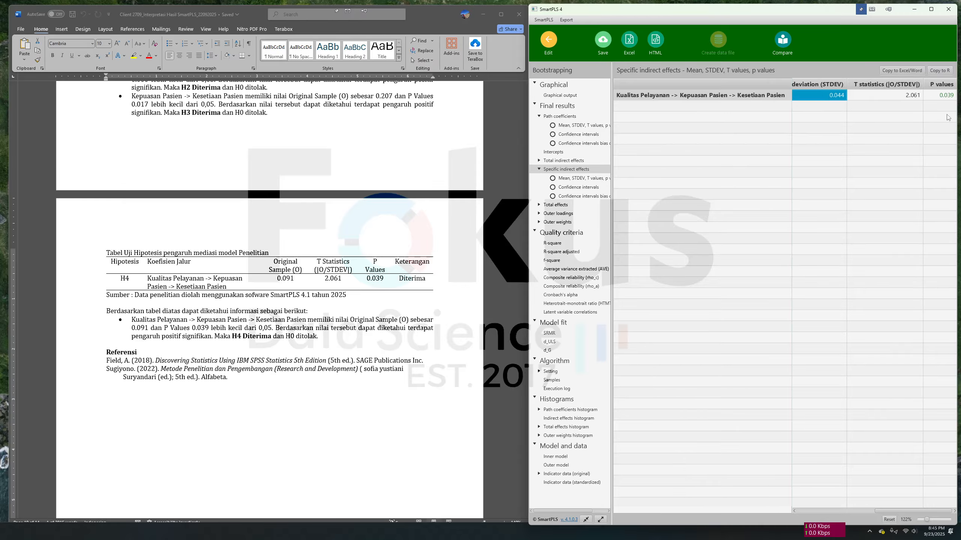
pyautogui.click(948, 98)
pyautogui.click(340, 345)
pyautogui.scroll(-6, 292, 328)
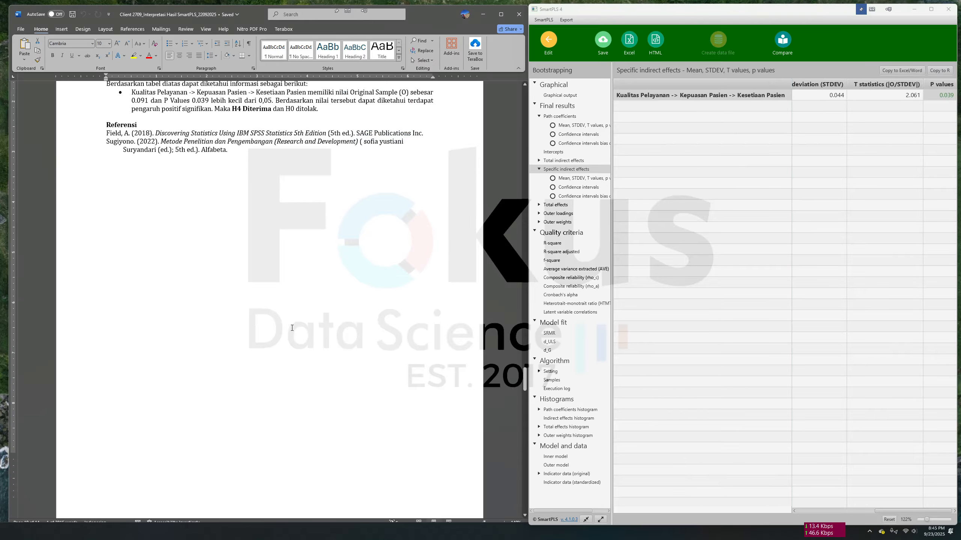